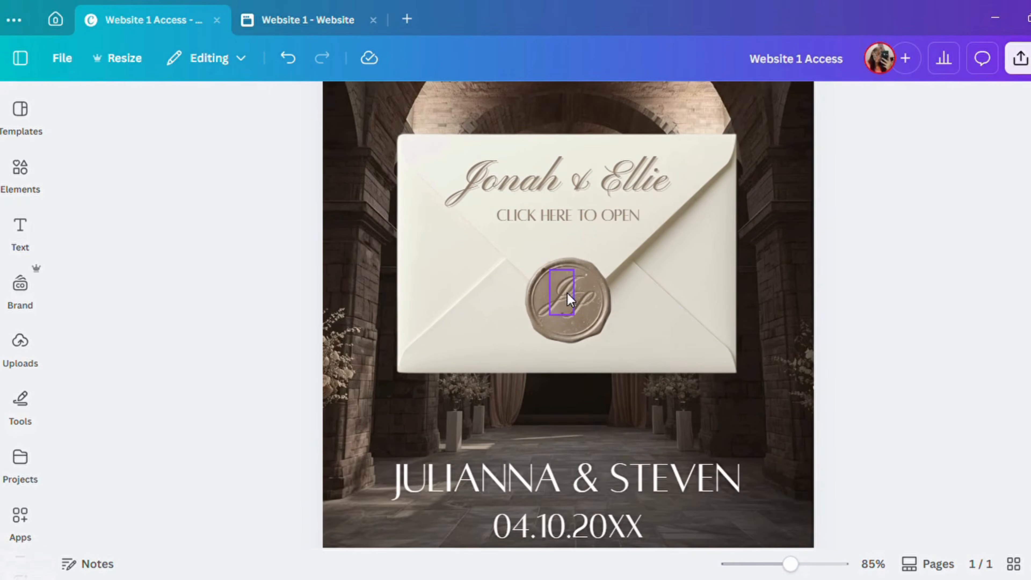
- Replace the two monogram letters on the envelope's wax seal with C and J
text(C)
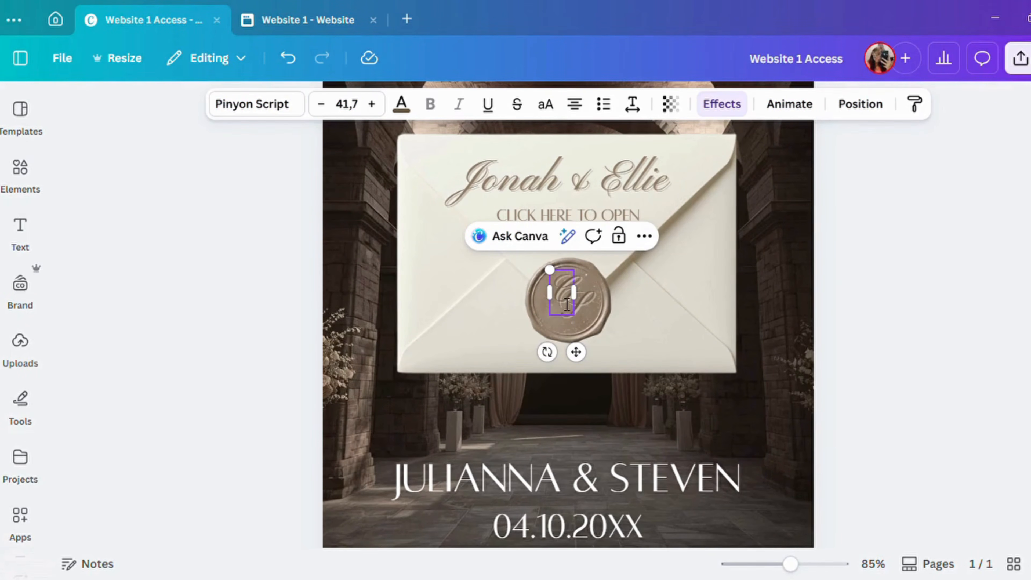
click(591, 307)
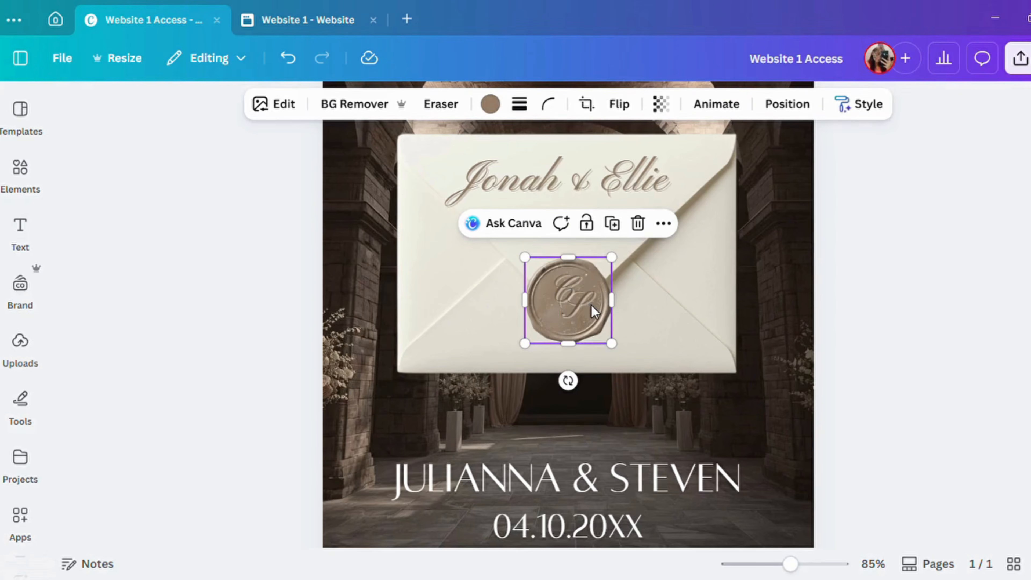
double_click(582, 307)
text(J)
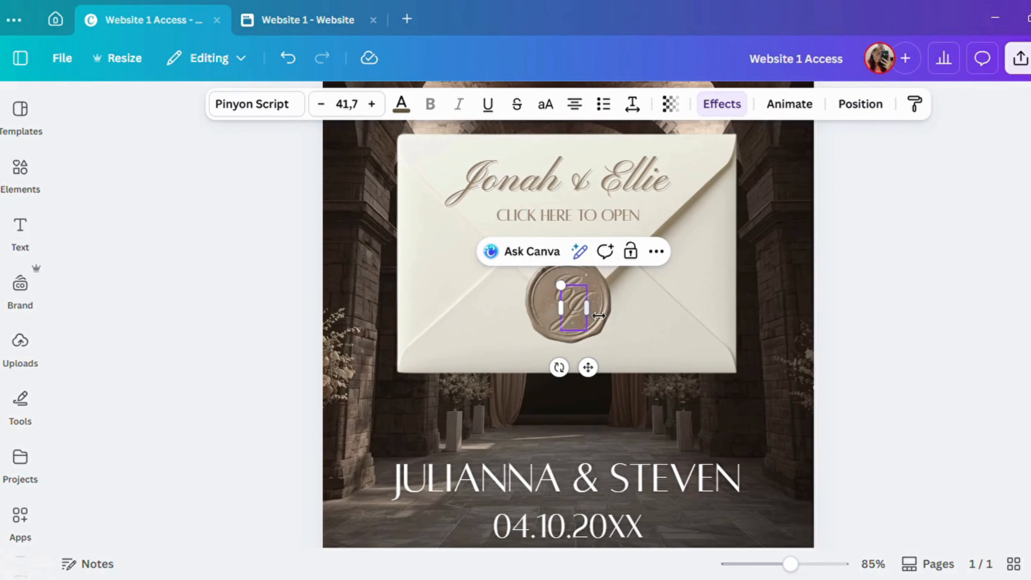
click(840, 235)
- Replace the placeholder names below the envelope with the couple's names in capitals, joined by an ampersand
scroll(801, 265, down, 3)
click(712, 349)
double_click(712, 350)
key(BackSpace)
key(BackSpace)
key(BackSpace)
key(BackSpace)
key(BackSpace)
key(BackSpace)
key(BackSpace)
key(BackSpace)
key(BackSpace)
key(BackSpace)
key(BackSpace)
key(BackSpace)
text(CLARKE & JESSIE)
- Change the year in the date below the couple's names to 2028
click(627, 408)
click(632, 411)
click(634, 412)
key(BackSpace)
key(BackSpace)
text(28)
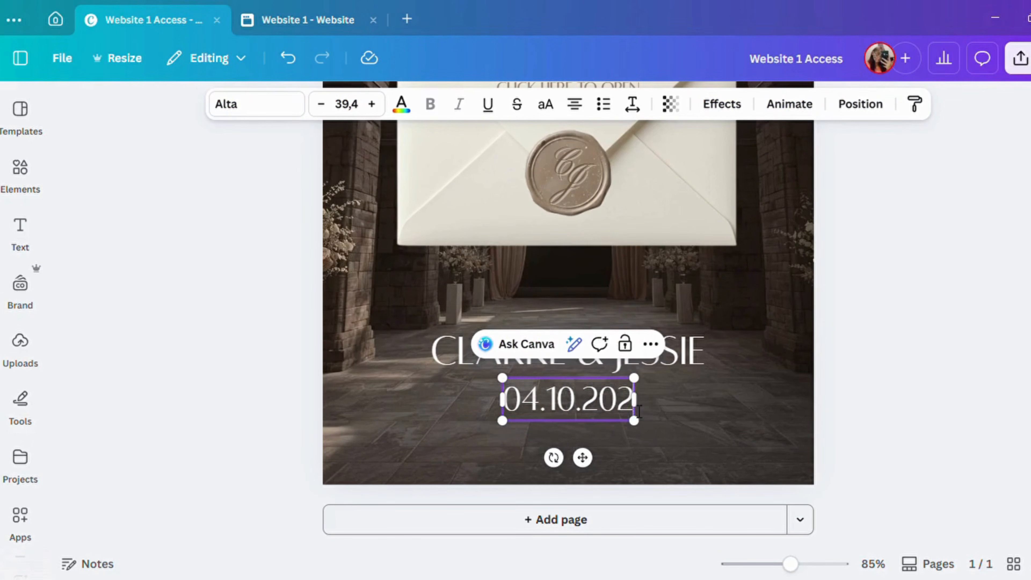
click(887, 283)
- Try a dark brown and a light beige text colour on the envelope's second name, and reapply the gray-brown document colour
drag(790, 564, 780, 564)
scroll(697, 347, up, 2)
click(617, 247)
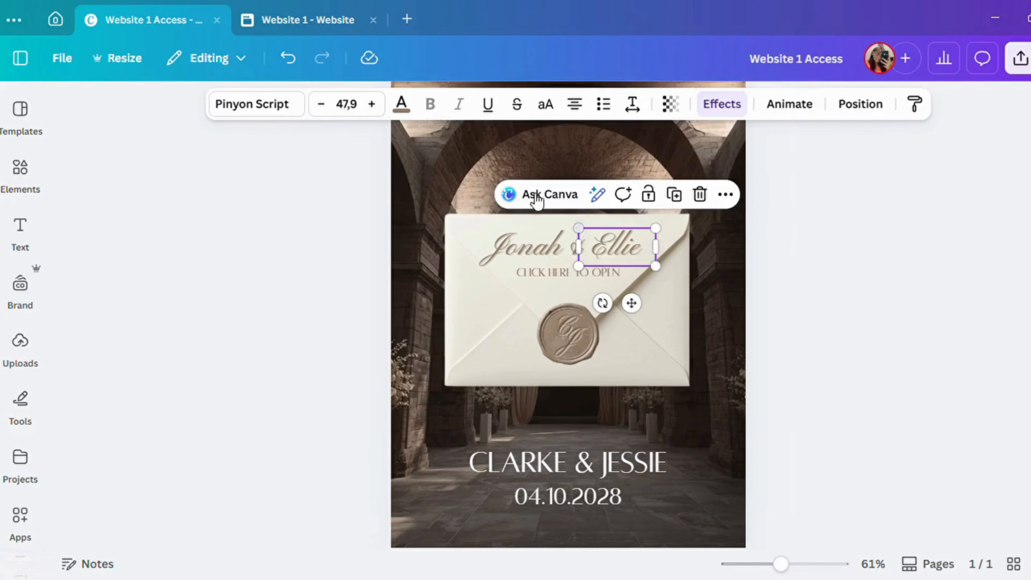
click(401, 105)
click(155, 444)
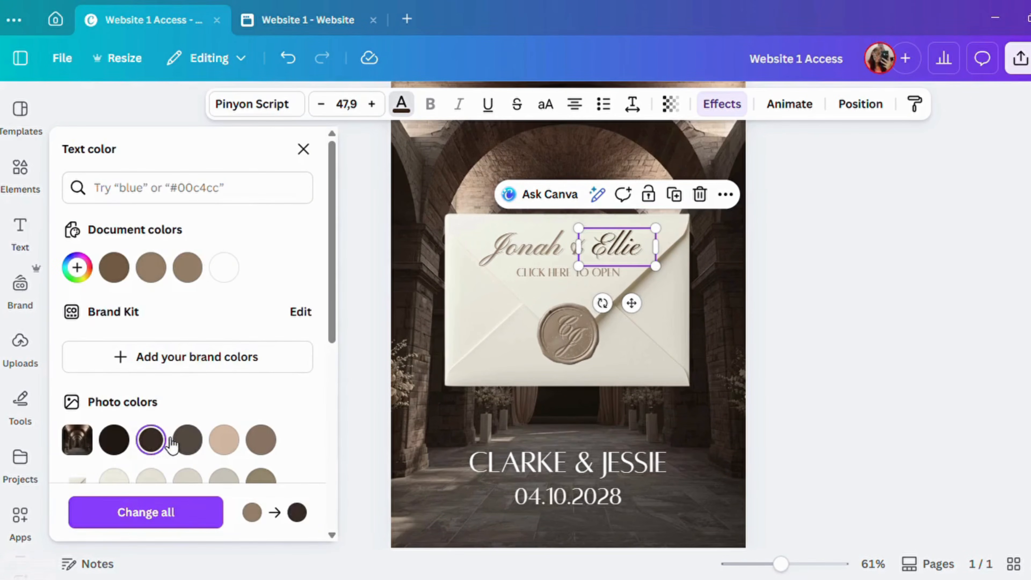
click(235, 445)
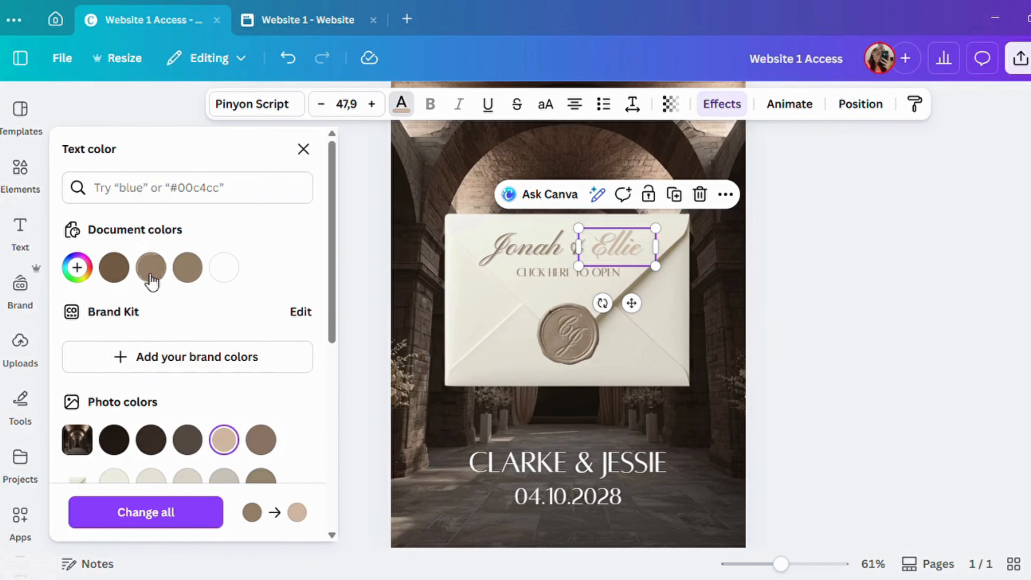
click(151, 268)
- Try three dark photo colours on the wax seal and reapply the document colour Gray orange #96806a
click(562, 337)
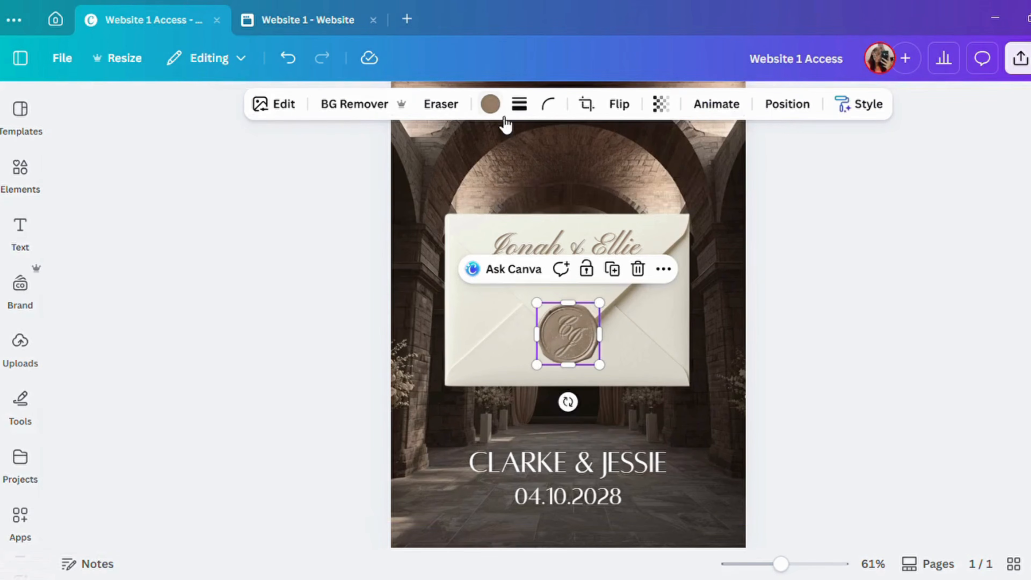
click(490, 105)
click(114, 440)
click(156, 442)
click(191, 441)
click(151, 268)
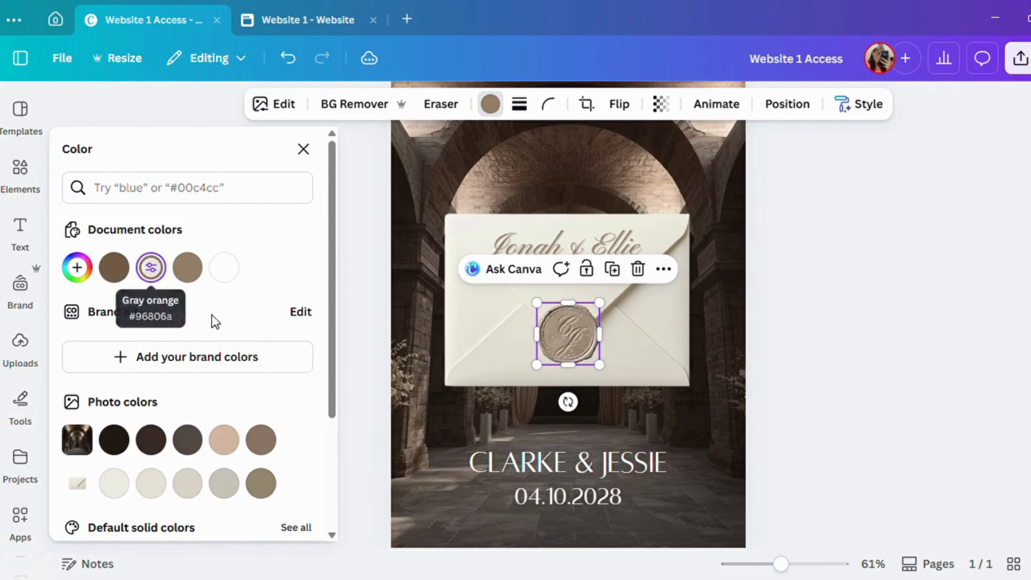
- Try the fonts Pinyon Script, Montserrat and The Seasons on the couple's names below the envelope, and reapply Alta
click(568, 463)
click(283, 117)
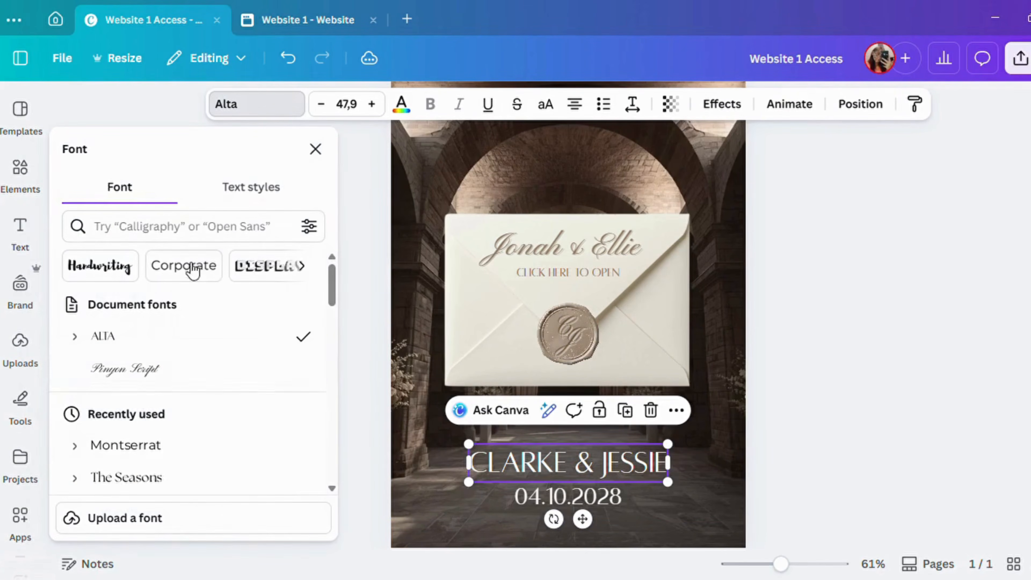
click(145, 372)
scroll(163, 402, down, 2)
click(171, 370)
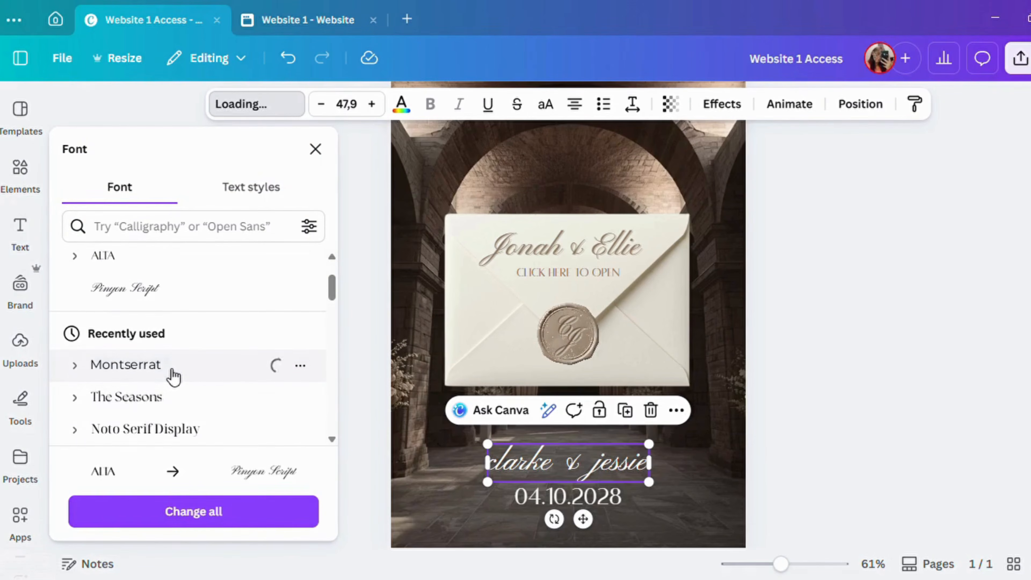
click(170, 410)
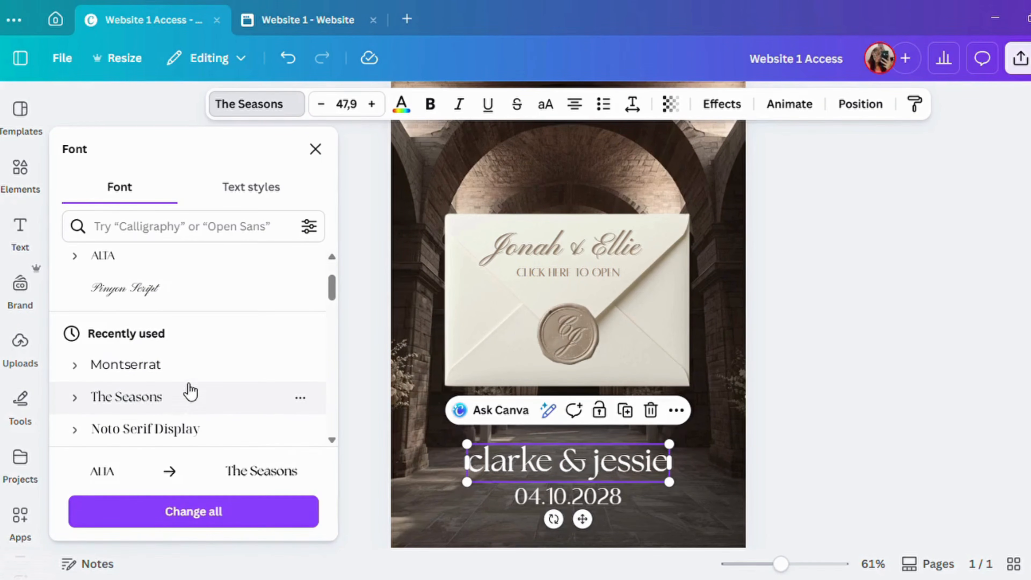
scroll(184, 371, up, 2)
click(179, 343)
click(835, 406)
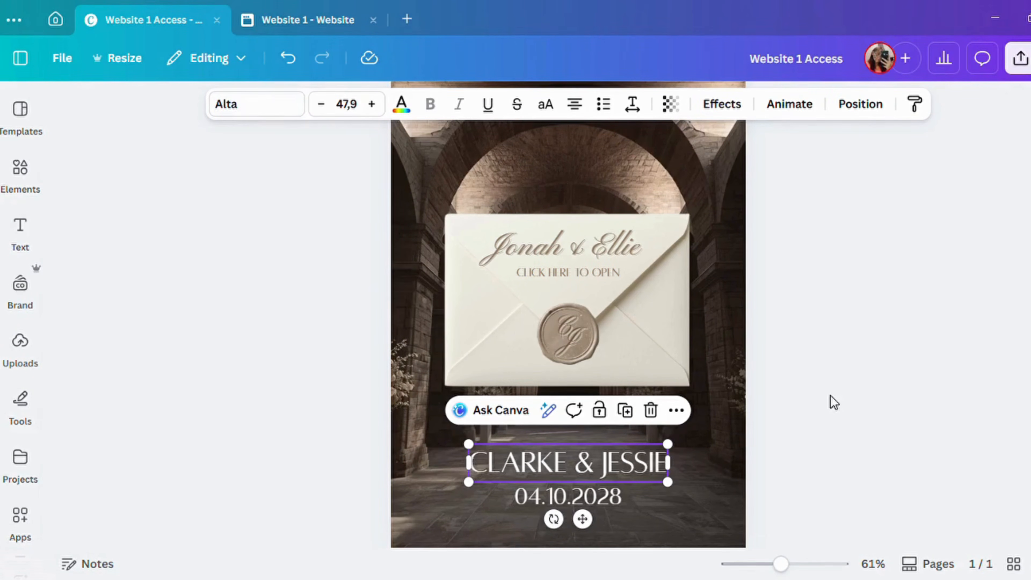
click(833, 402)
- Check the web link attached to the "CLICK HERE TO OPEN" text on the envelope
click(610, 280)
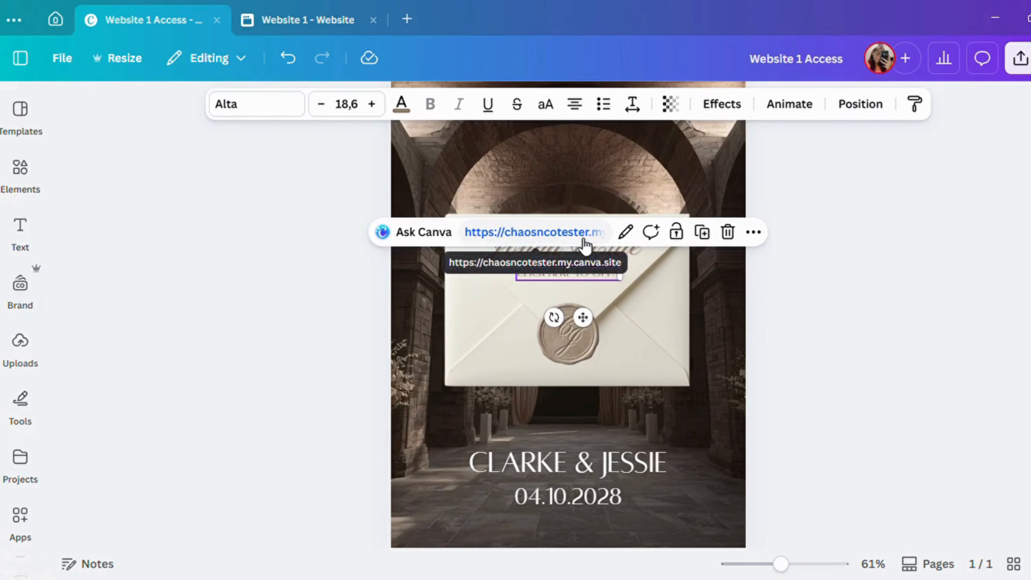
click(801, 477)
- Delete the dark archway background photo and fill the page with the uploaded photo of the stone building with steps
drag(781, 564, 771, 563)
click(685, 159)
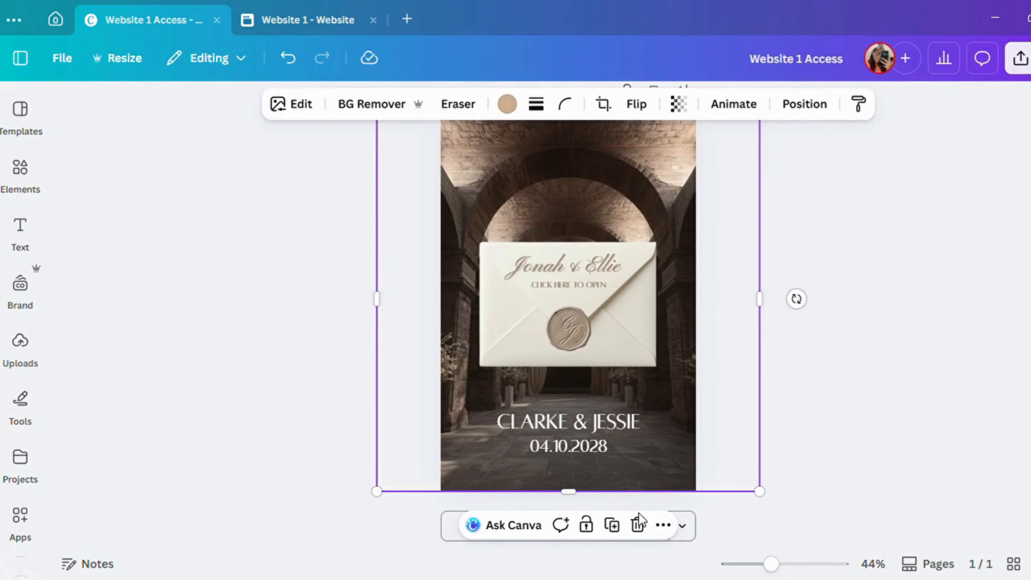
key(Delete)
click(22, 343)
drag(281, 507, 625, 134)
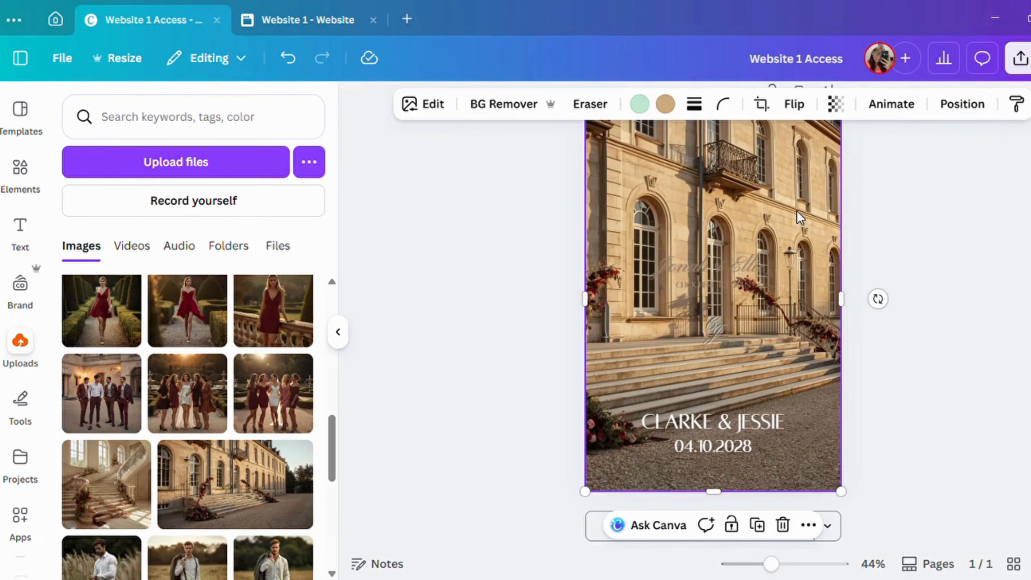
- Move the new building photo to the bottom of the layer order, behind the envelope and text
click(980, 116)
scroll(180, 346, down, 5)
drag(196, 396, 198, 515)
click(969, 108)
click(338, 333)
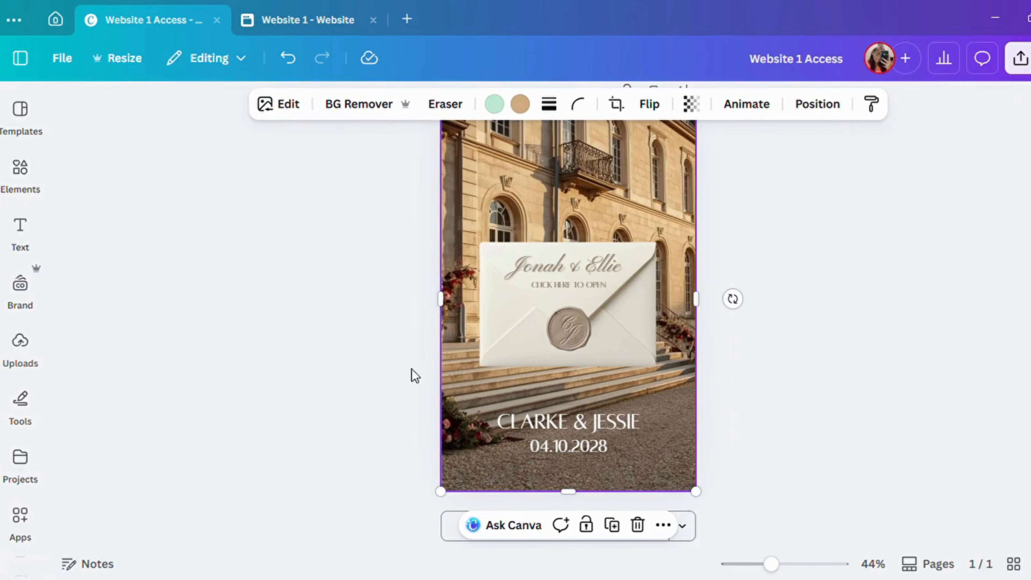
drag(770, 563, 769, 564)
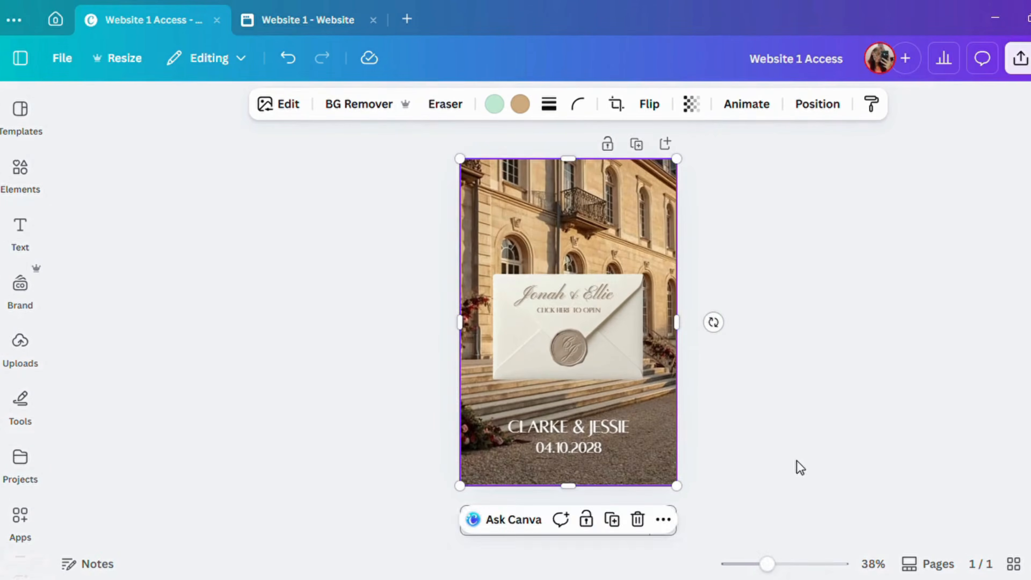
- Rename the copied website design with the couple's names followed by "Wedding"
text(larke's)
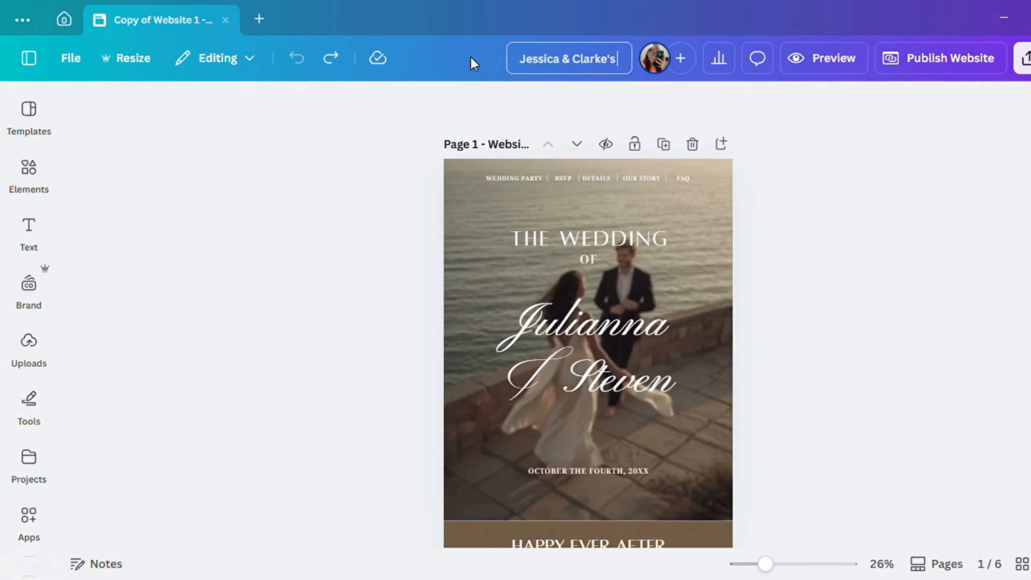
text( Wedding)
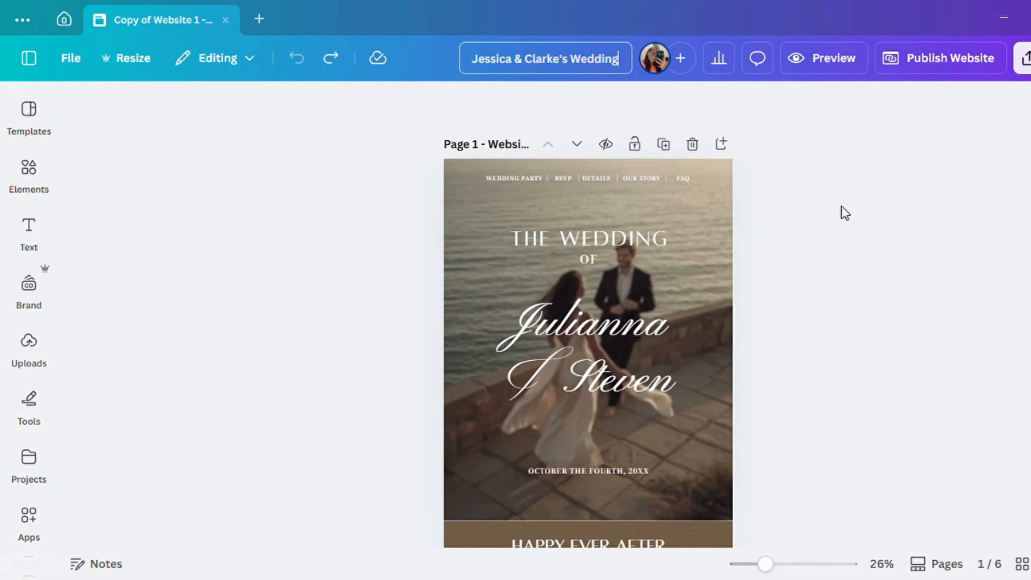
- Try the fonts Noto Serif Display and Pinyon Script on the "THE WEDDING" heading, and reapply Alta
scroll(850, 276, down, 2)
drag(765, 563, 784, 565)
click(660, 250)
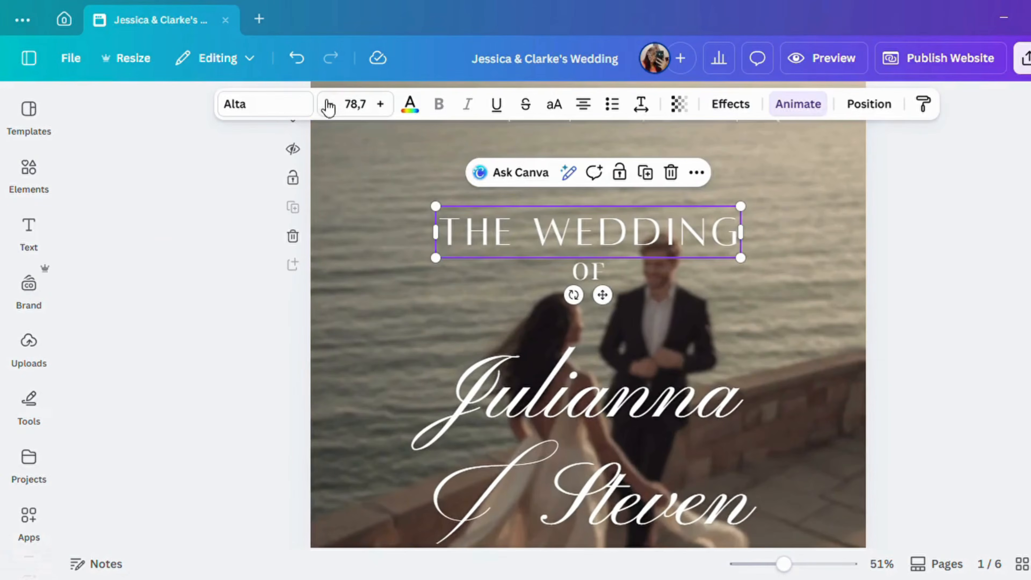
click(296, 116)
click(221, 402)
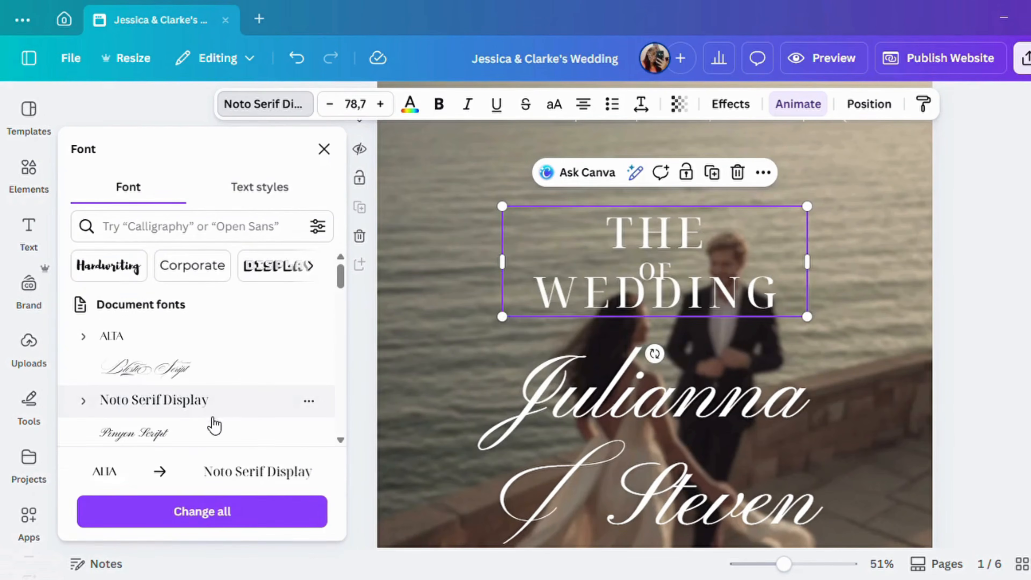
click(202, 433)
click(177, 338)
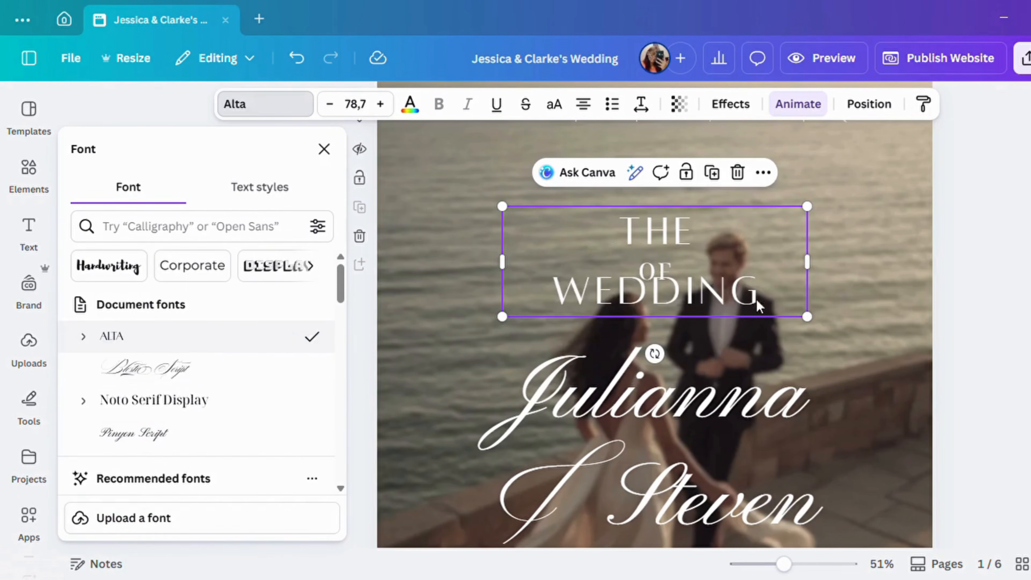
- Replace the "THE WEDDING" heading with "PLEASE JOIN US", widen its text box to fit one line, and re-centre it
drag(817, 272, 815, 251)
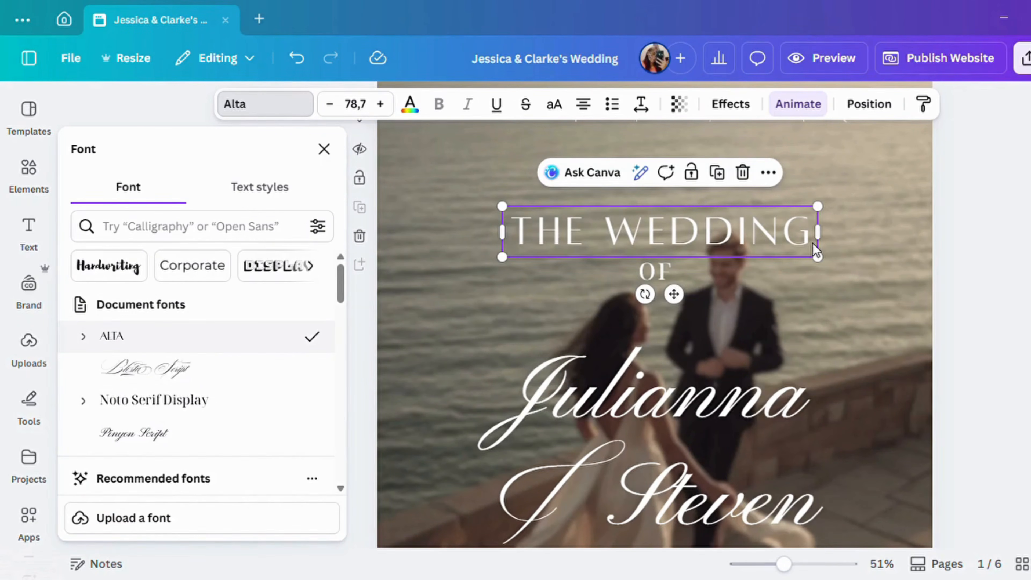
double_click(816, 251)
text(PLEASE JOUN)
key(BackSpace)
key(BackSpace)
text(IN)
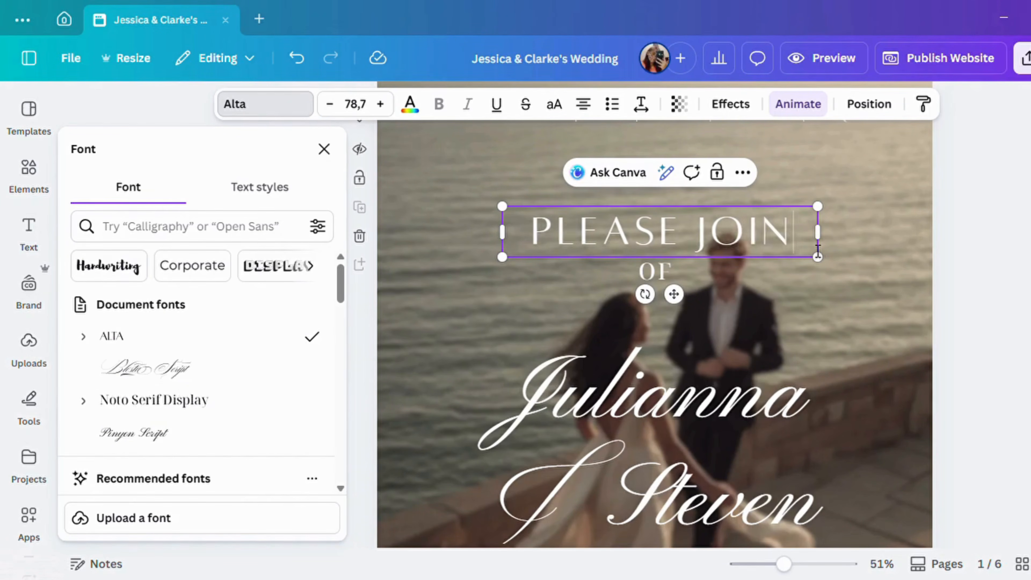
text( US)
drag(830, 271, 837, 263)
drag(695, 307, 678, 302)
- Change the small "OF" line under the heading to "for"
double_click(655, 271)
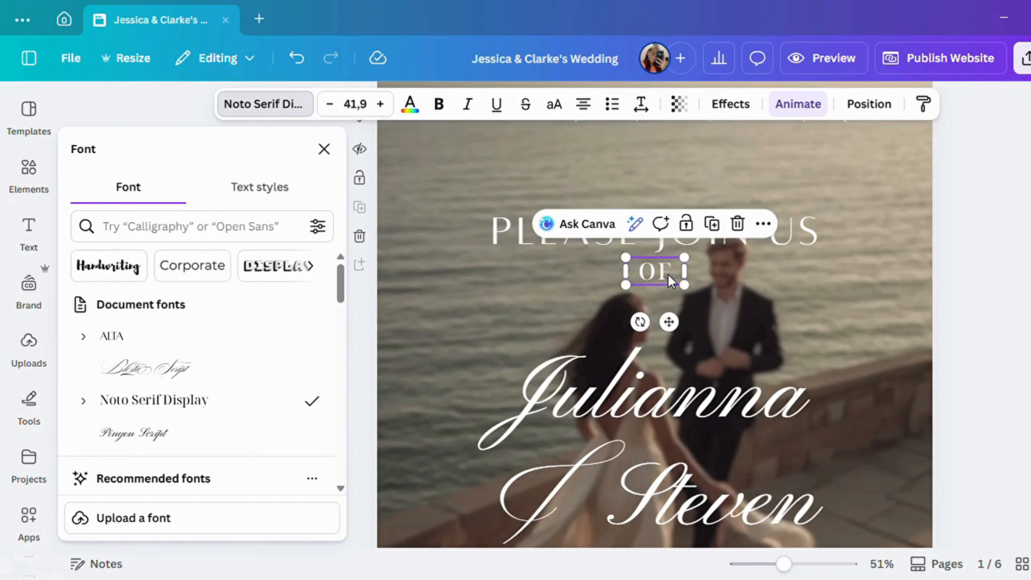
text(for)
click(969, 239)
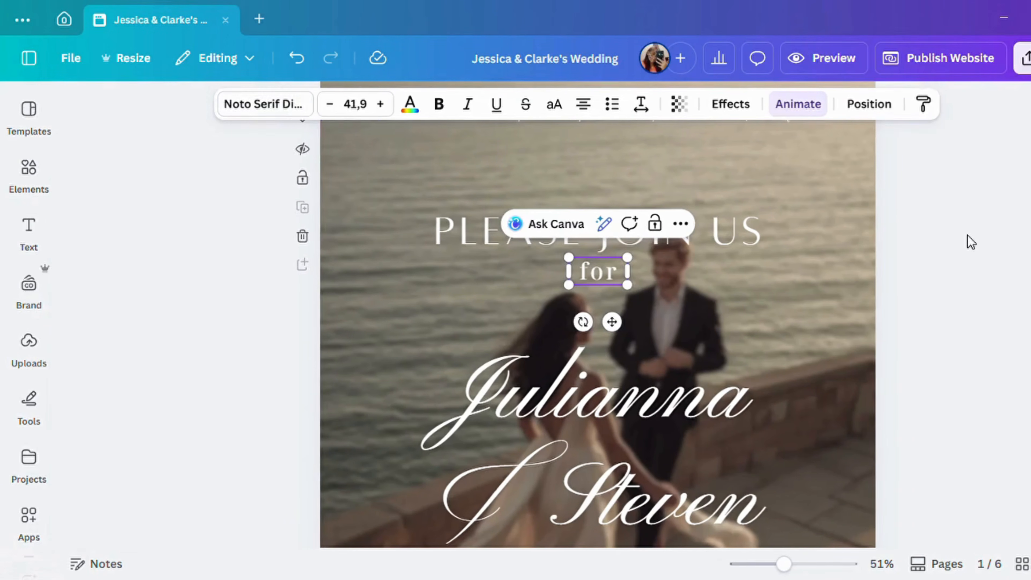
- Replace the two large script placeholder names on the cover with the couple's first names
scroll(951, 246, down, 4)
click(708, 257)
click(555, 152)
click(628, 230)
double_click(628, 230)
text(Jessica)
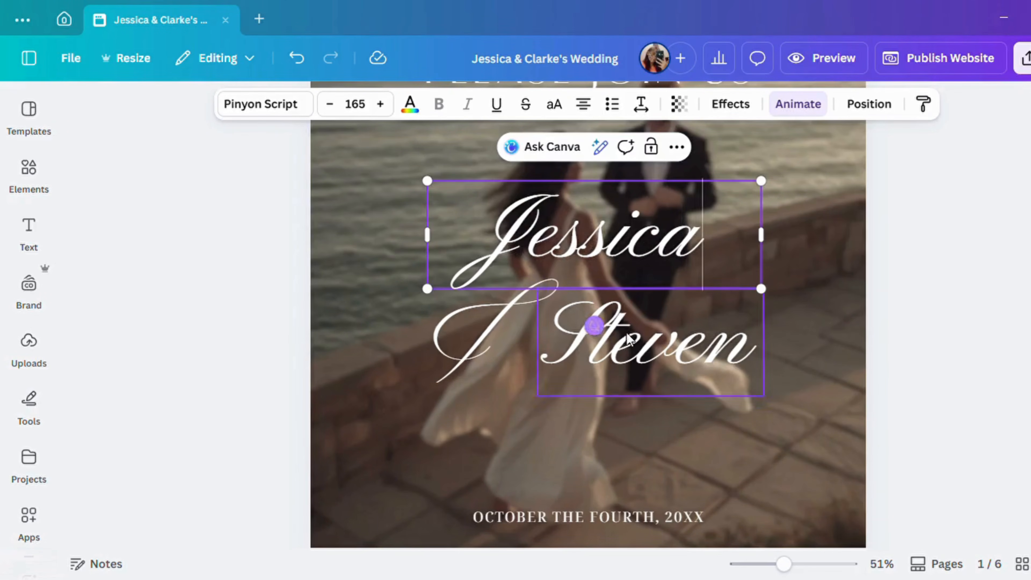
double_click(652, 342)
text(Clarke)
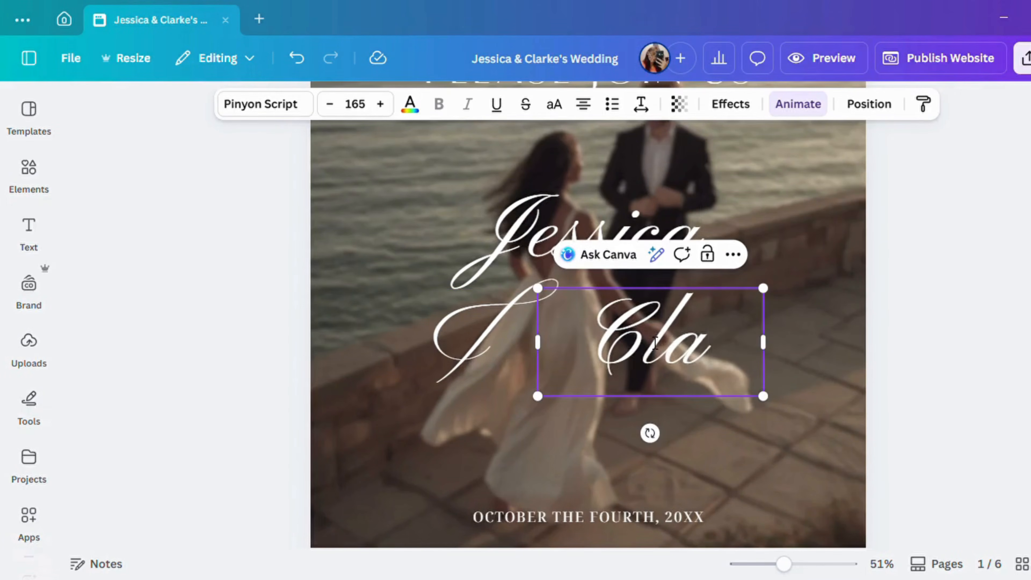
click(933, 248)
- Try the fonts Alta, Noto Serif Display and Pinyon Script on the cover's large ampersand, and reapply Blosta Script
click(502, 357)
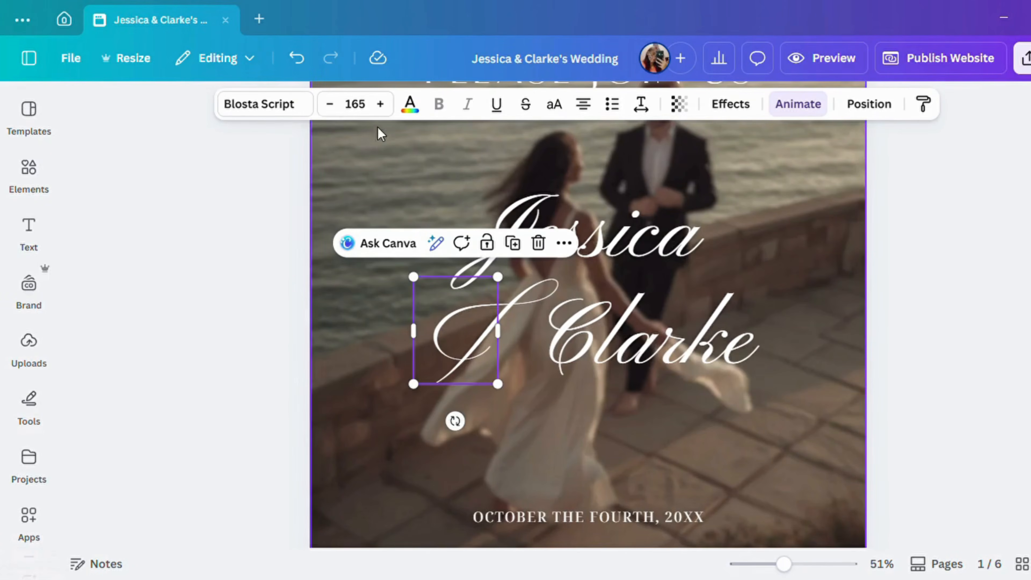
click(280, 114)
click(194, 341)
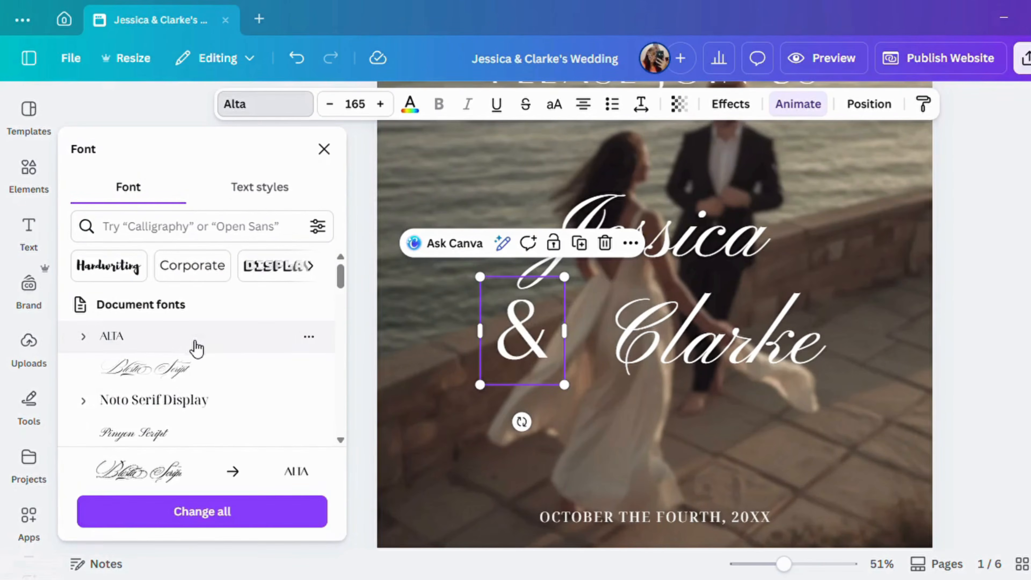
click(187, 375)
click(186, 402)
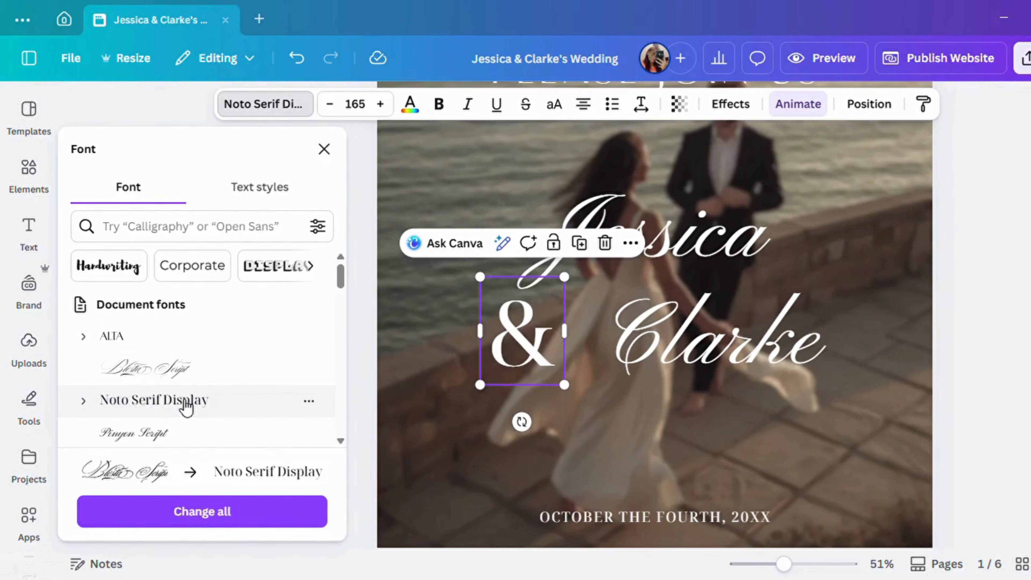
click(174, 438)
click(183, 376)
click(992, 248)
- Change the date line on the cover to "OCTOBER THE SEVENTH, 2028"
scroll(939, 270, down, 5)
click(704, 356)
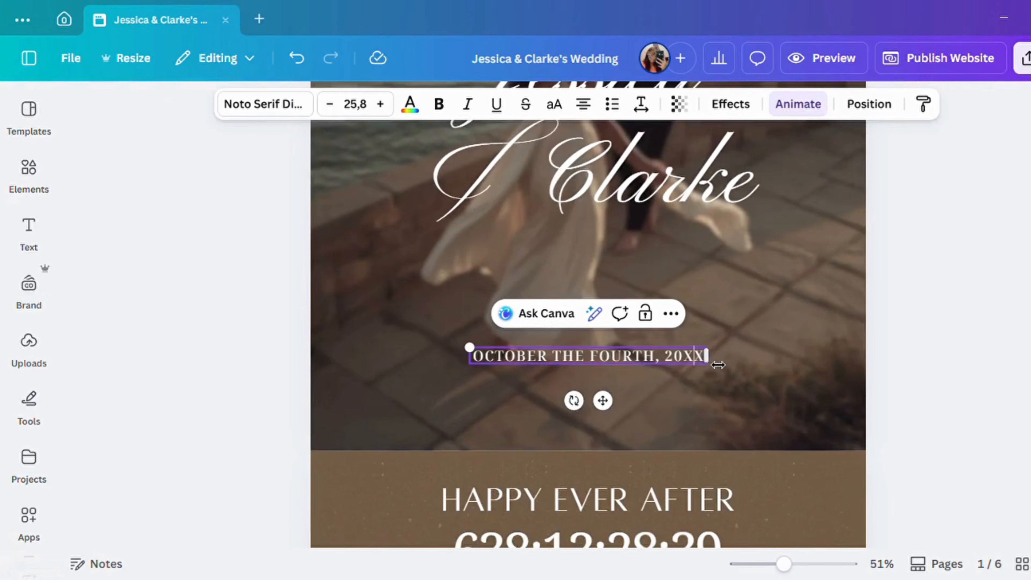
text(28)
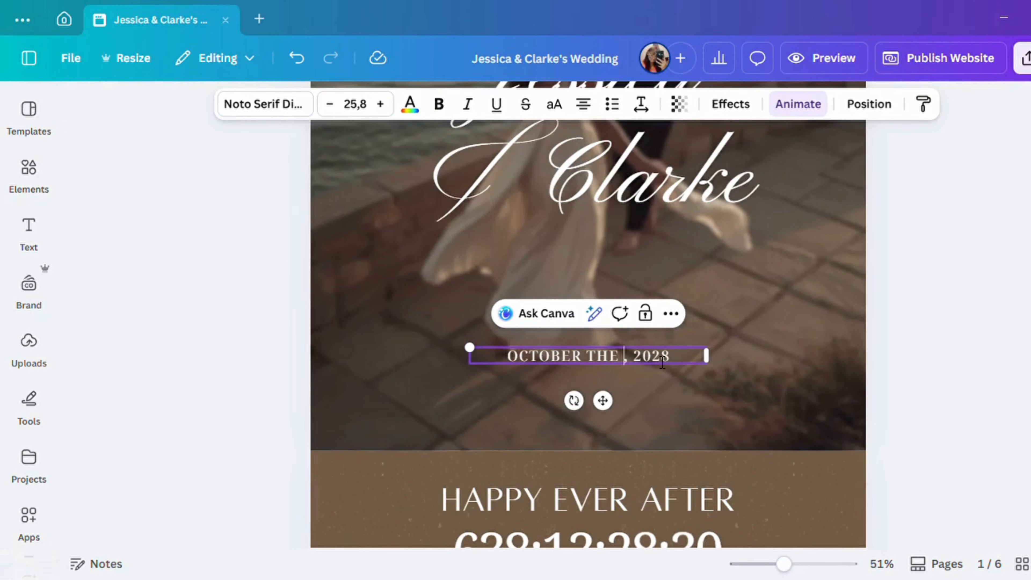
text(NTH)
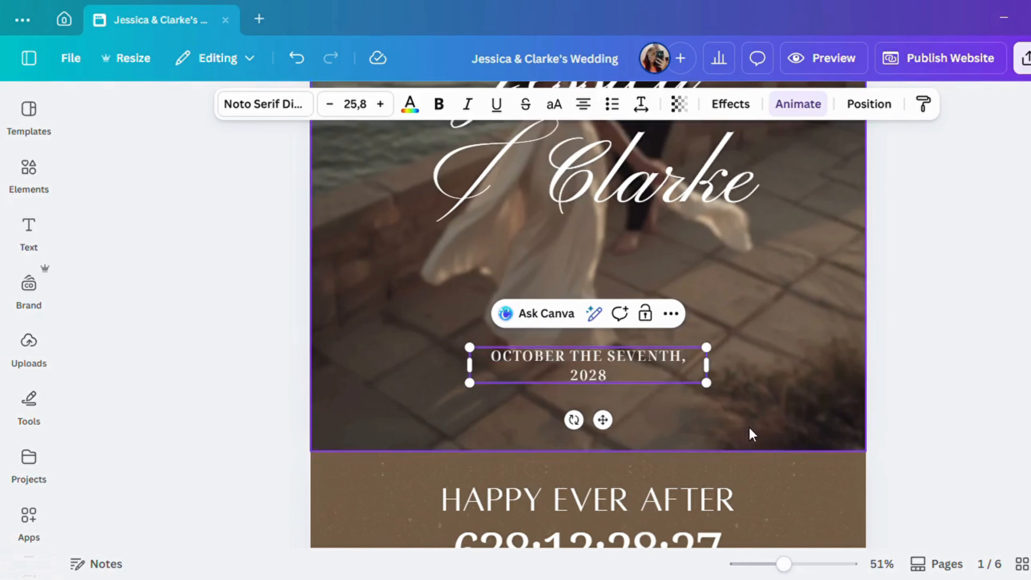
- Widen the cover's date text box so that the date fits on a single line
drag(719, 377, 722, 370)
click(904, 309)
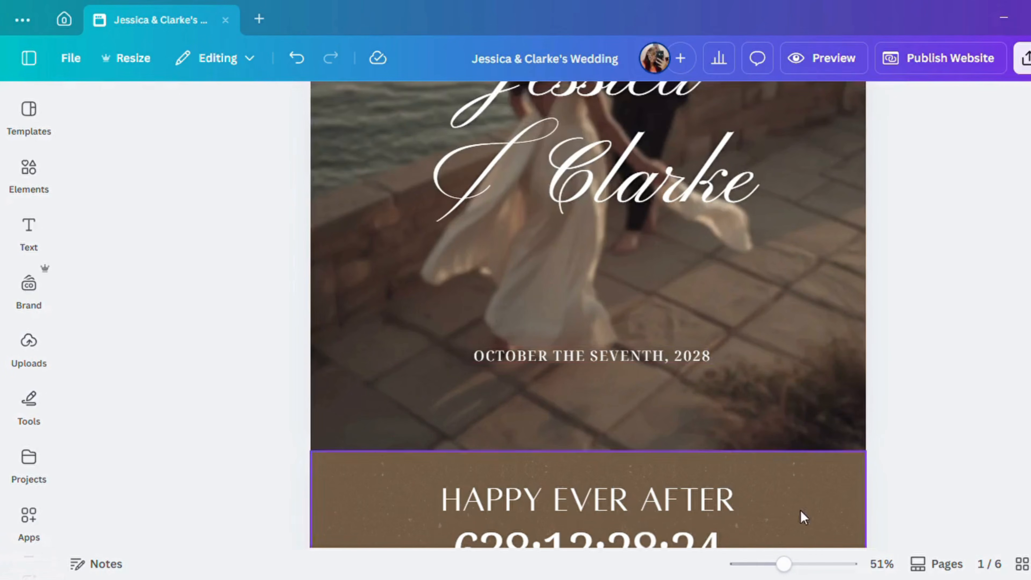
- Detach and delete the cover's seaside background photo, replacing it with the uploaded photo of the couple embracing on a stone terrace
drag(788, 567, 763, 563)
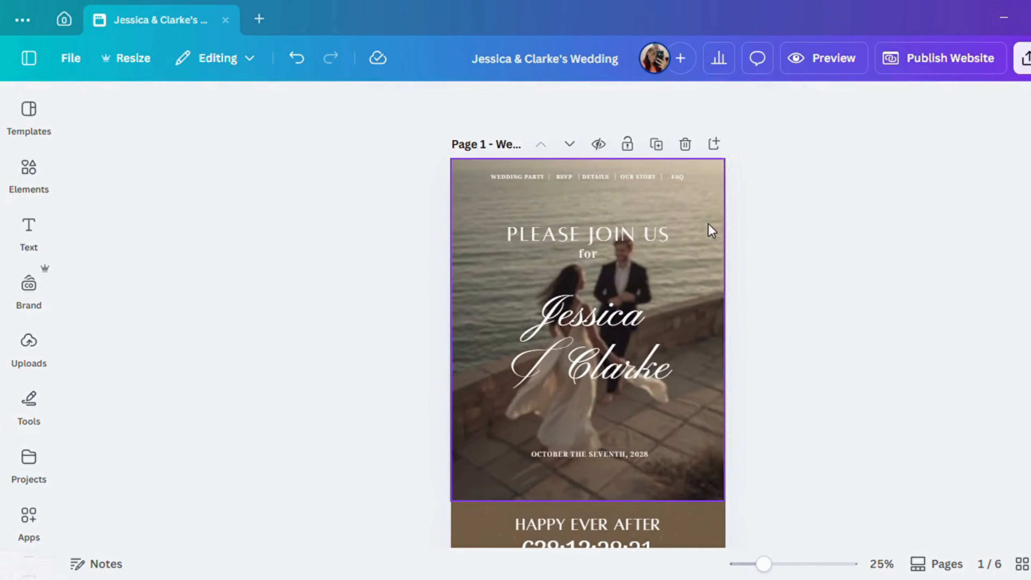
click(723, 239)
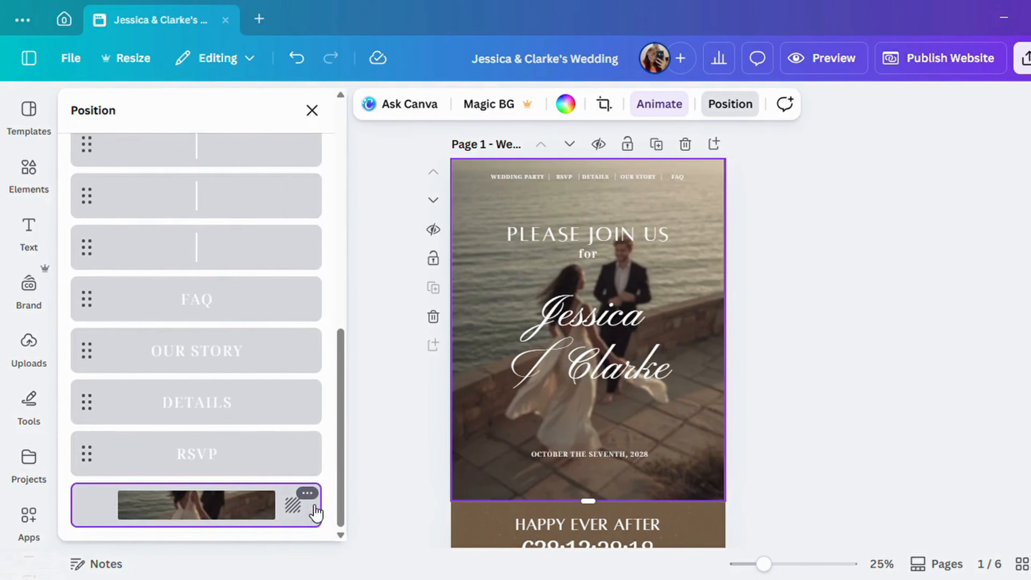
click(307, 493)
click(363, 458)
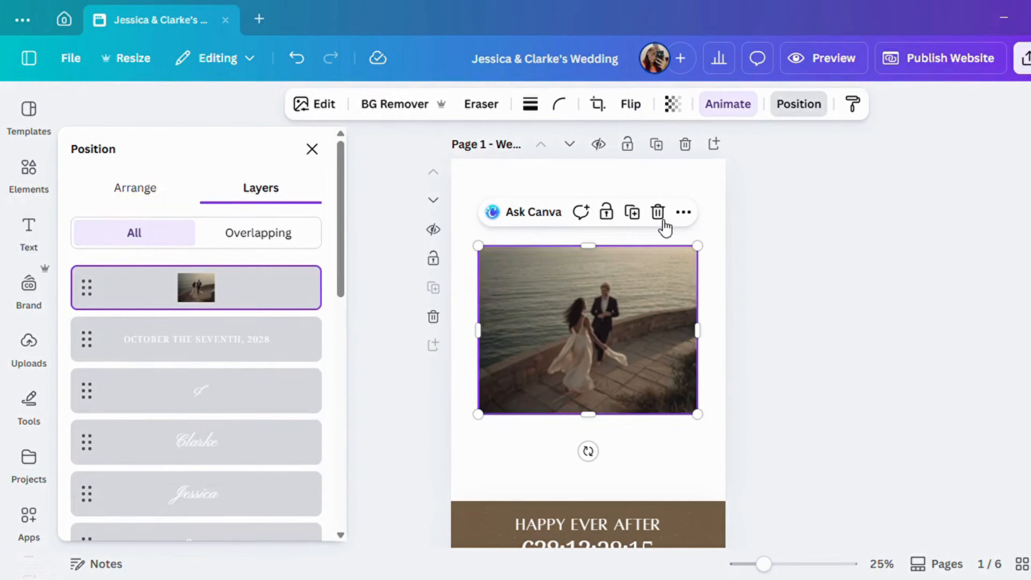
click(658, 212)
click(28, 343)
drag(284, 487, 609, 186)
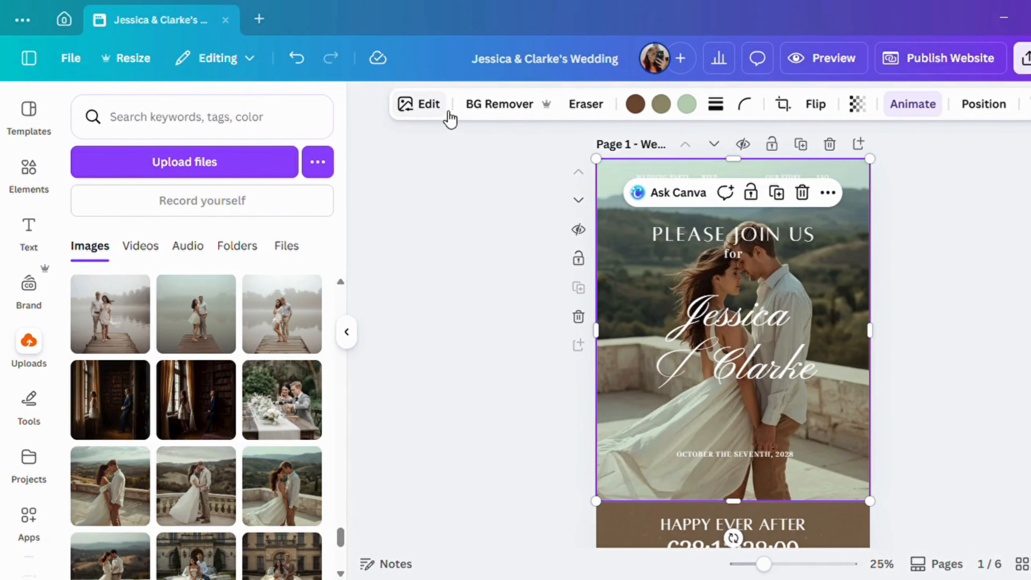
- Apply the Scandi filter from the Cool group to the new cover photo
click(422, 104)
click(306, 419)
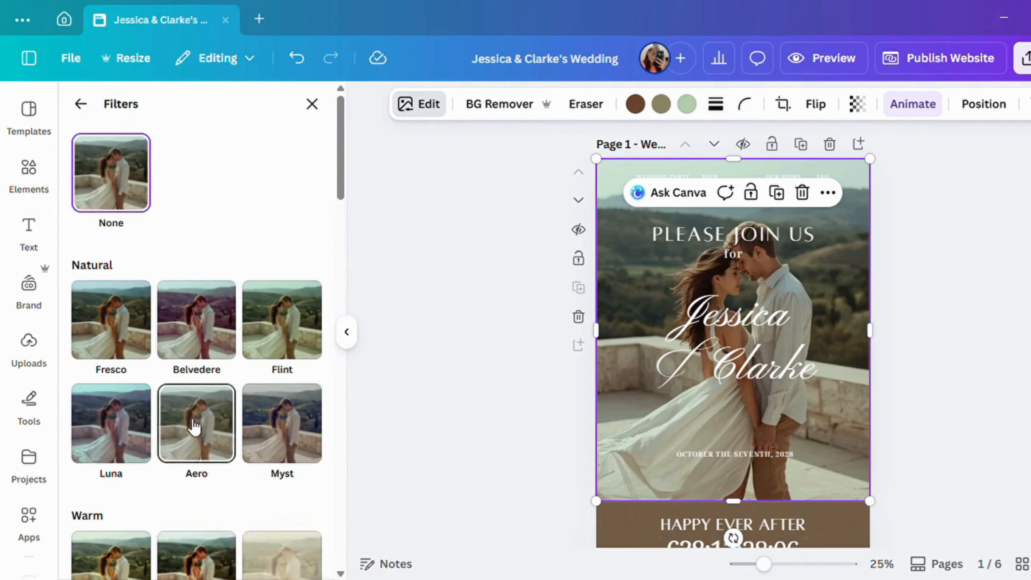
scroll(194, 408, down, 10)
click(117, 359)
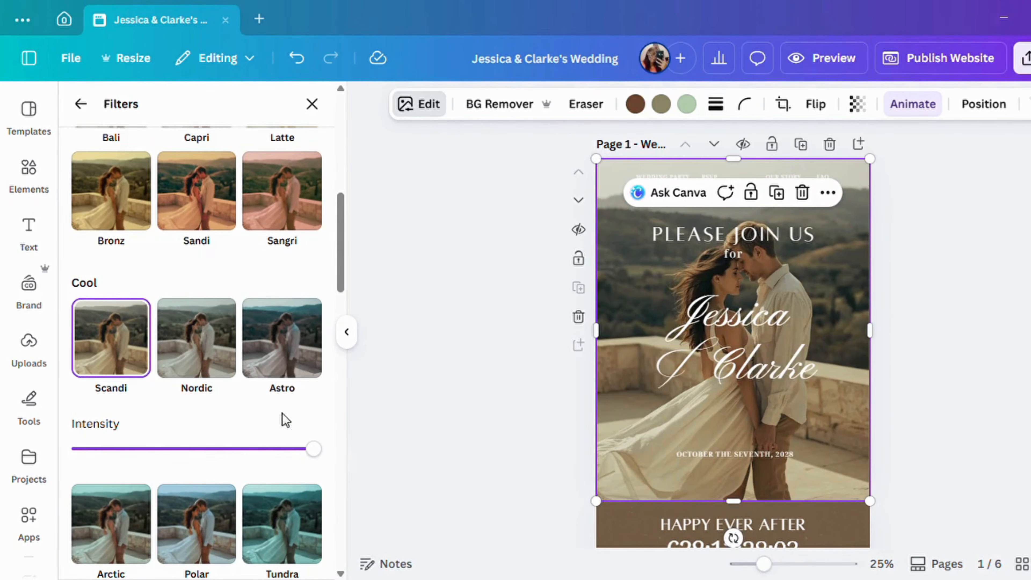
click(830, 202)
click(540, 349)
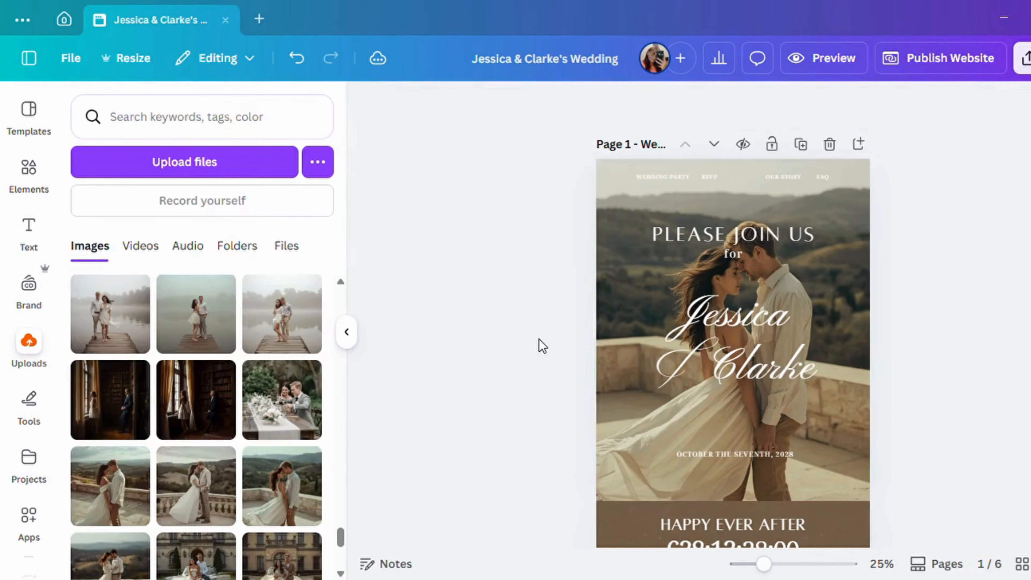
- Set the filtered couple photo as the background of the cover section
click(841, 225)
click(827, 198)
scroll(897, 488, down, 3)
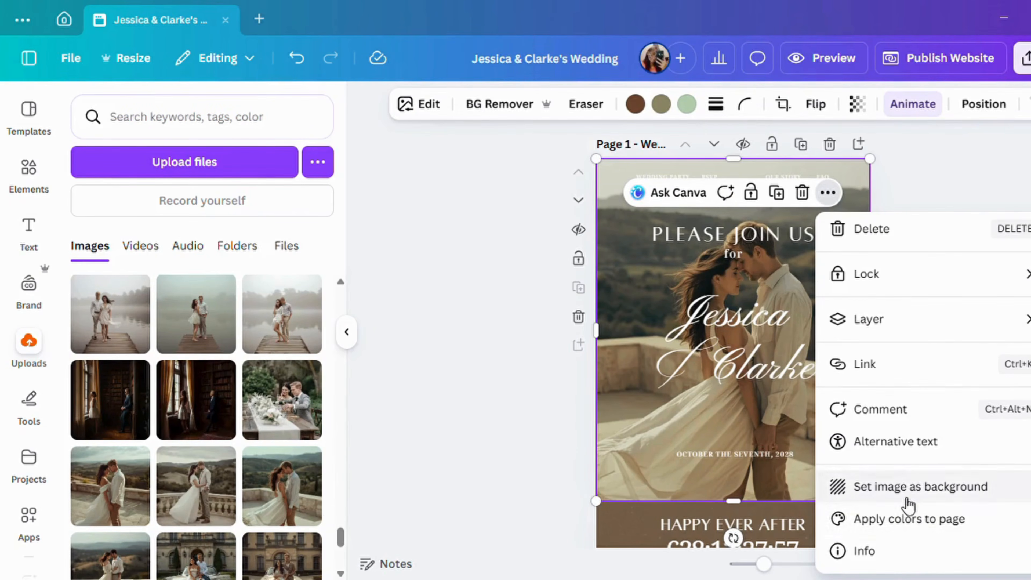
click(921, 492)
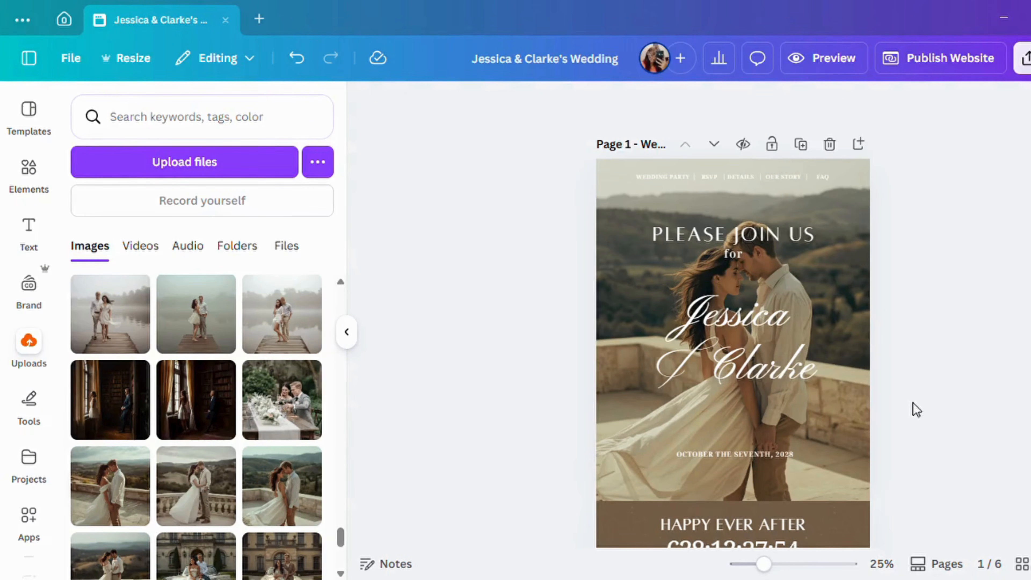
- Set the deadline date of the countdown timer below the cover to 2027/12/19
scroll(917, 409, down, 5)
click(758, 328)
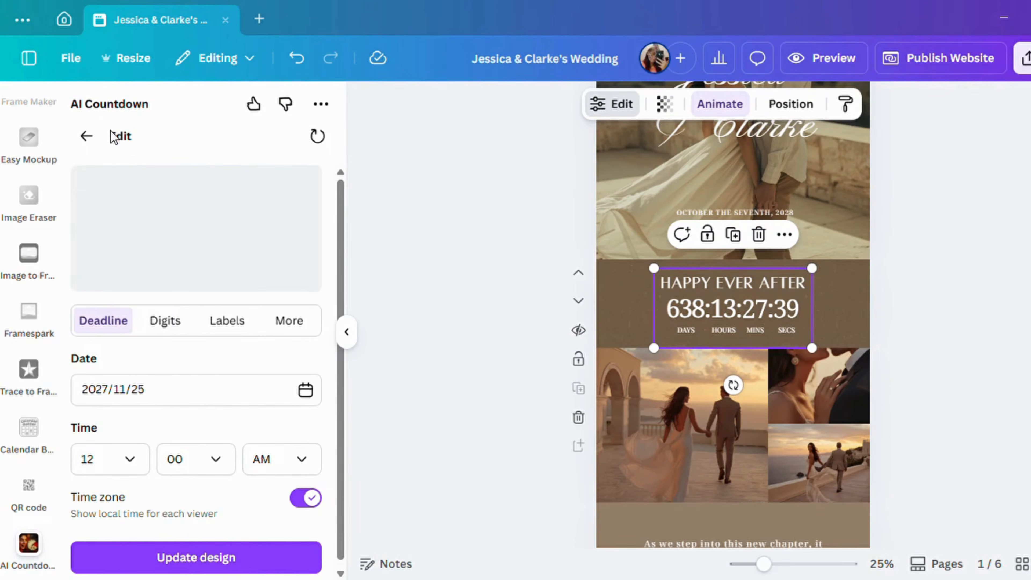
click(157, 394)
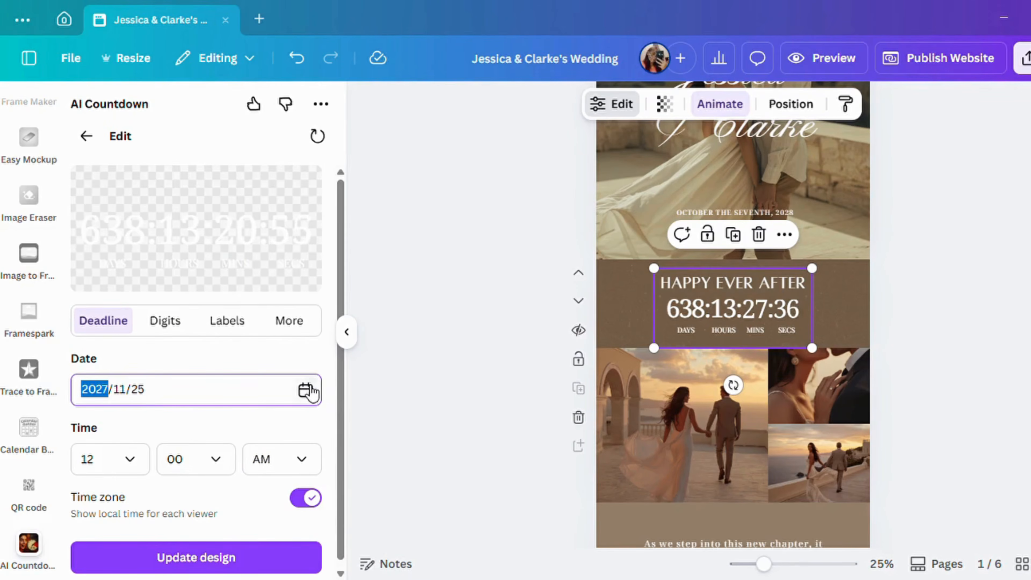
click(305, 390)
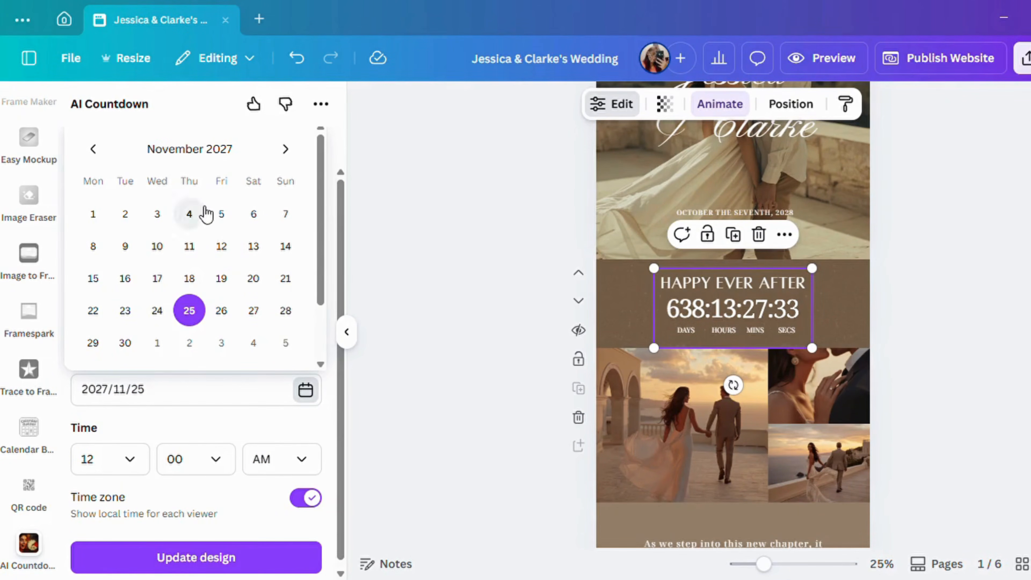
click(285, 149)
click(286, 149)
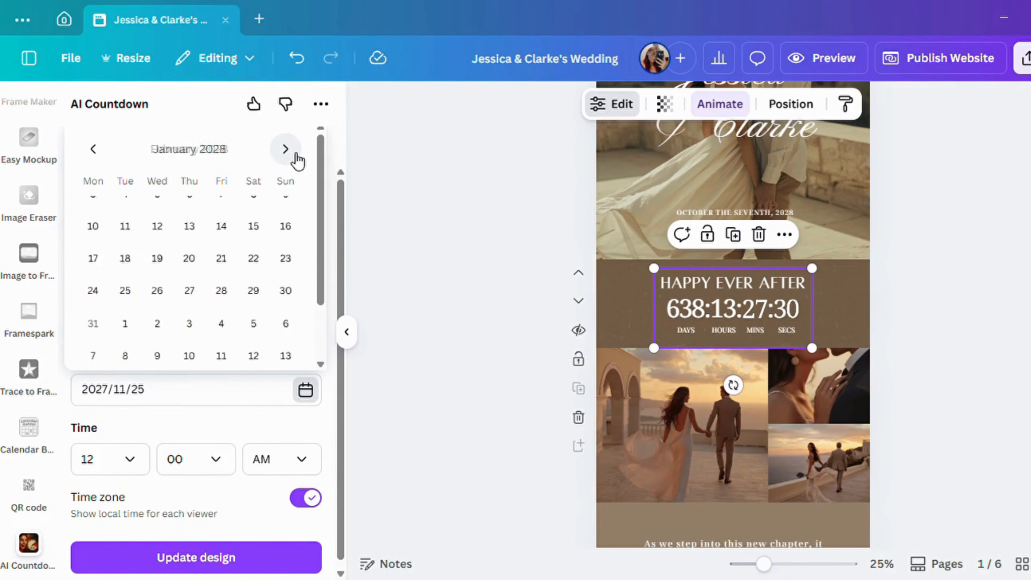
click(285, 149)
click(93, 150)
click(105, 159)
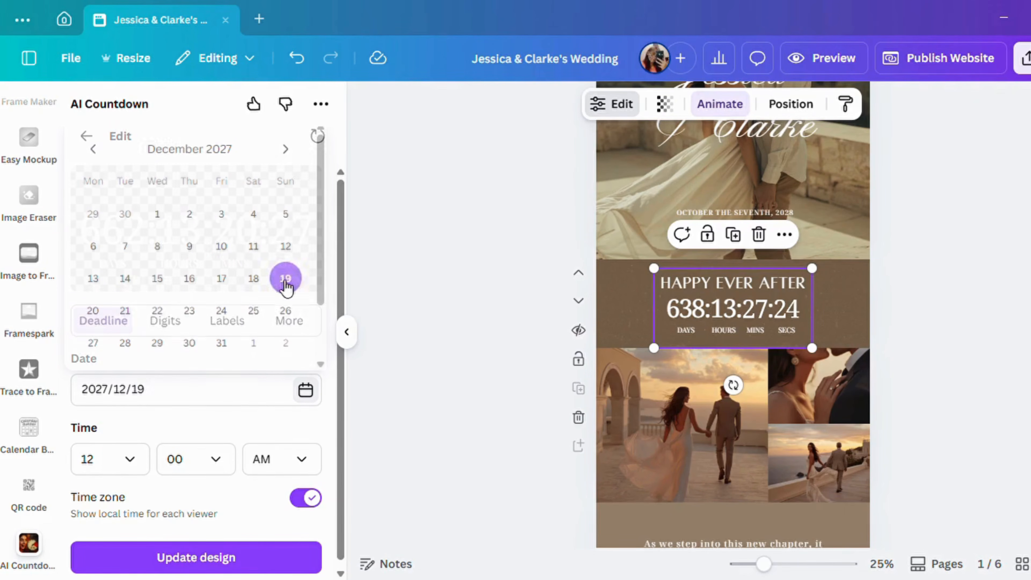
- Set the countdown digits' font category to Graceful and their font to Playfair Display
click(183, 323)
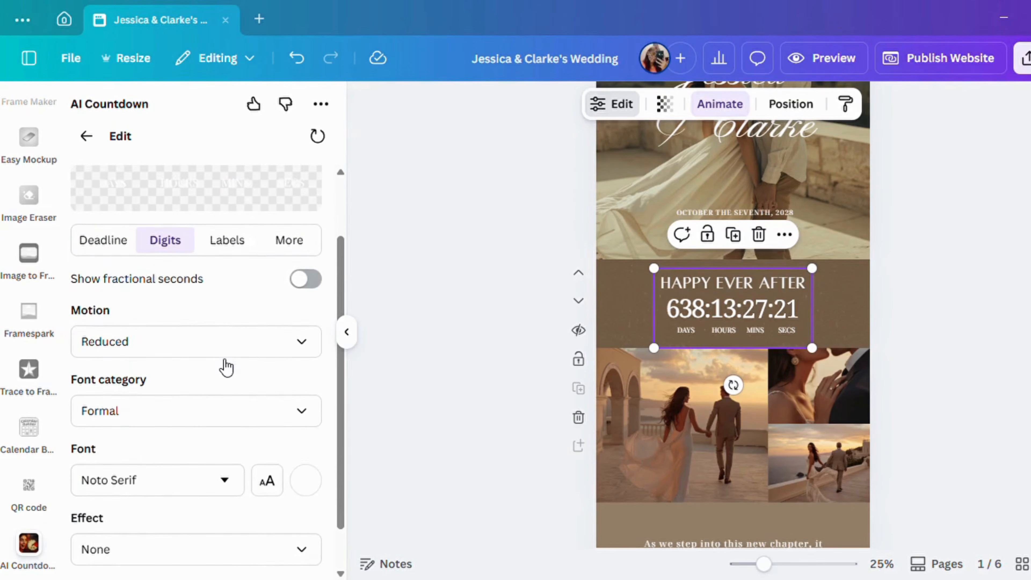
scroll(223, 364, down, 1)
click(224, 362)
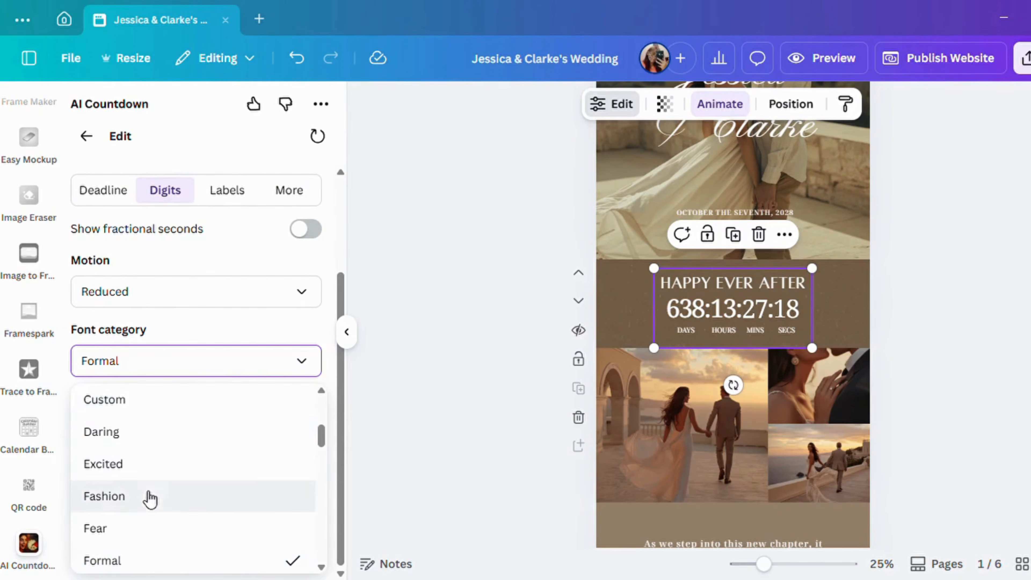
scroll(148, 504, down, 2)
scroll(149, 523, down, 2)
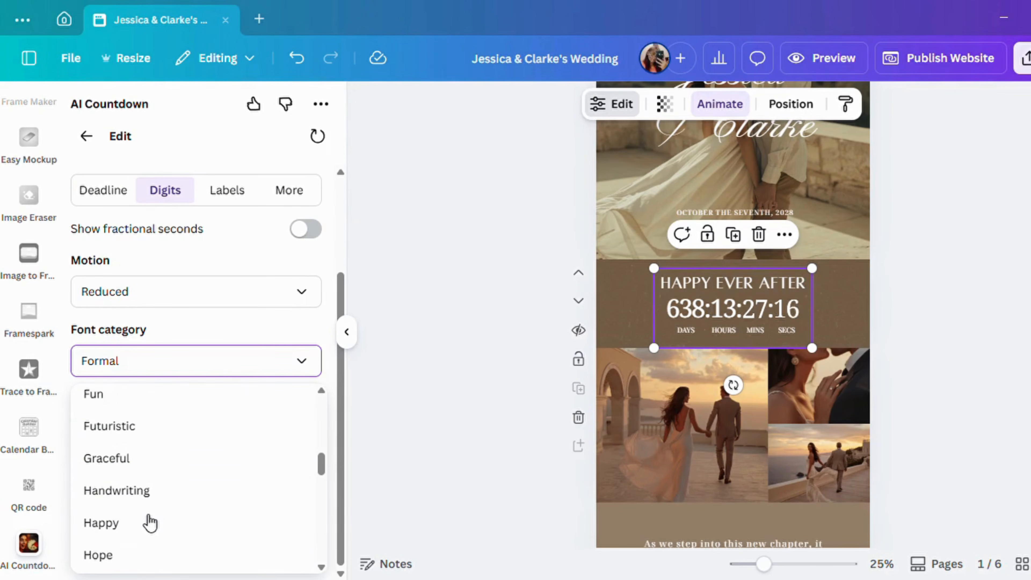
click(134, 452)
click(235, 435)
scroll(182, 498, down, 3)
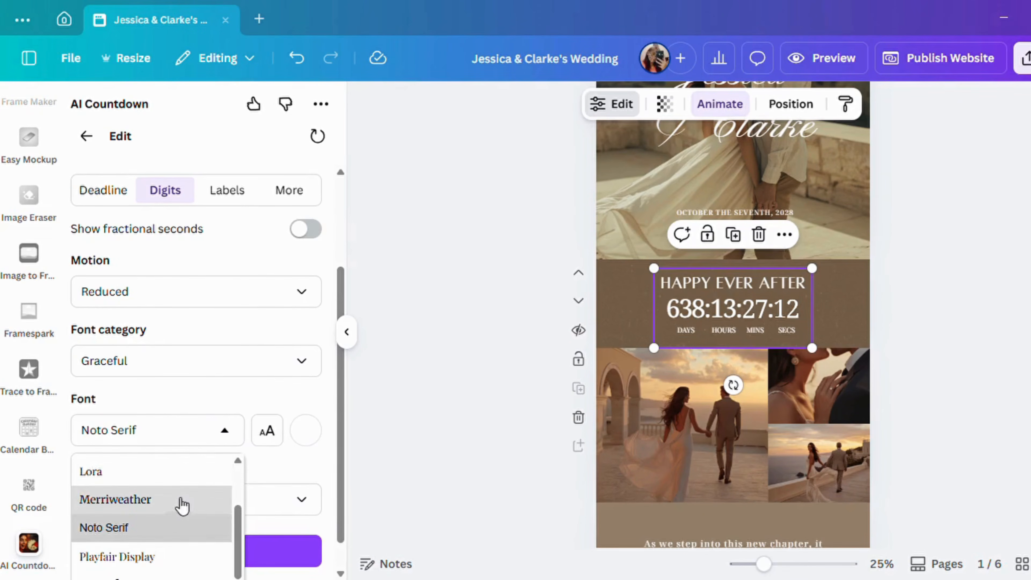
click(173, 517)
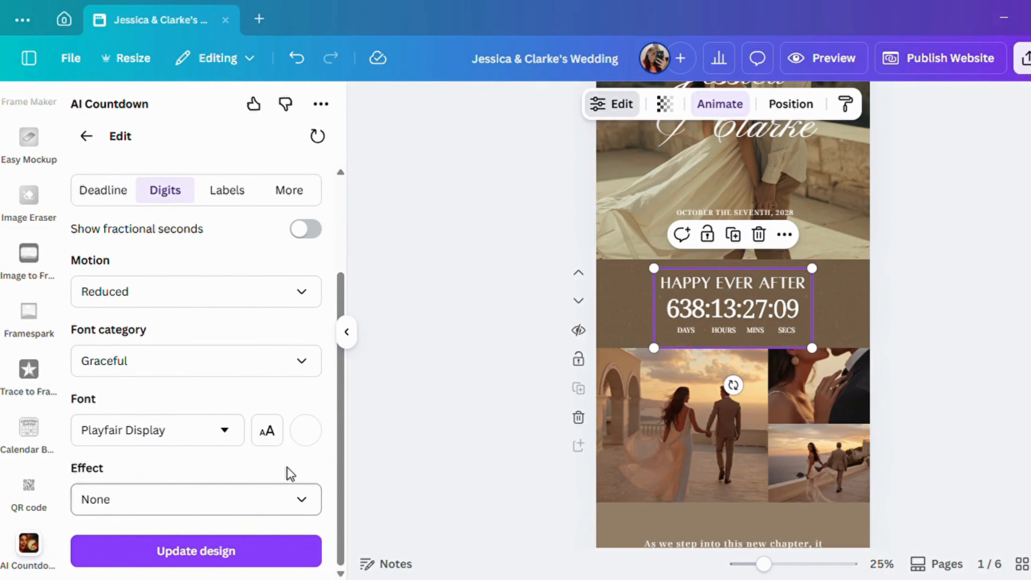
- Check the countdown's label settings and update the design with the edited timer
click(242, 190)
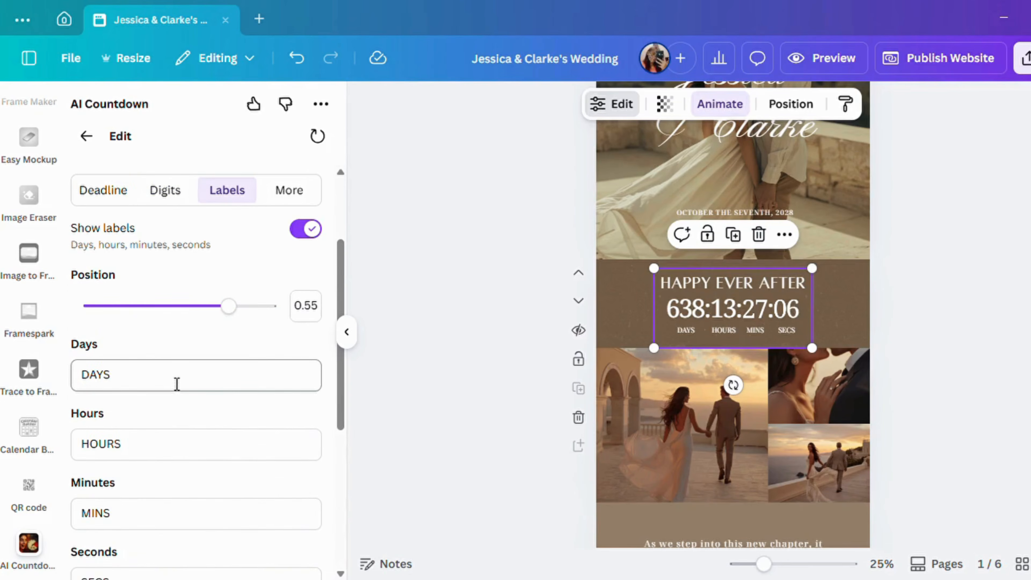
scroll(176, 383, down, 4)
scroll(153, 434, down, 3)
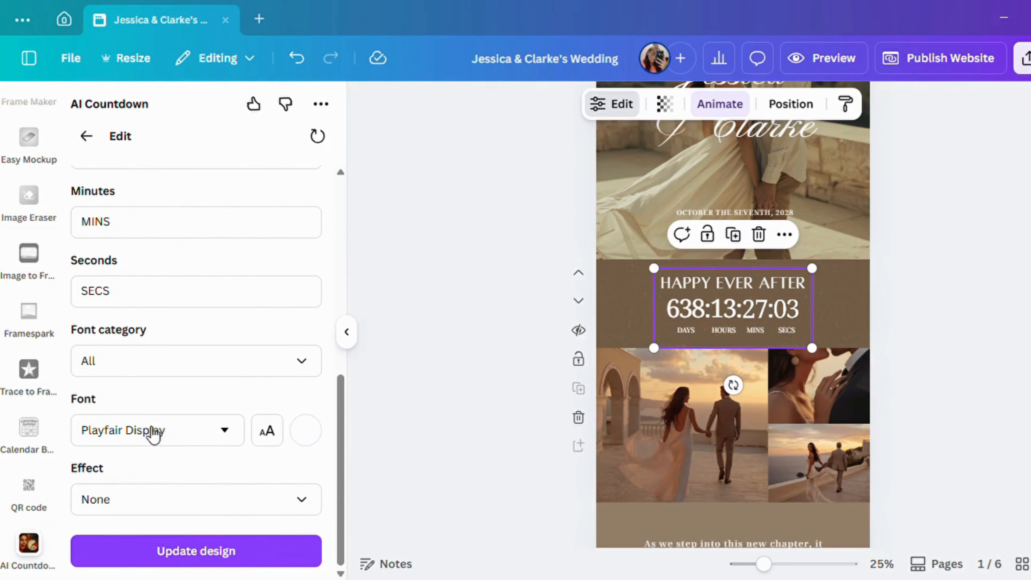
click(201, 542)
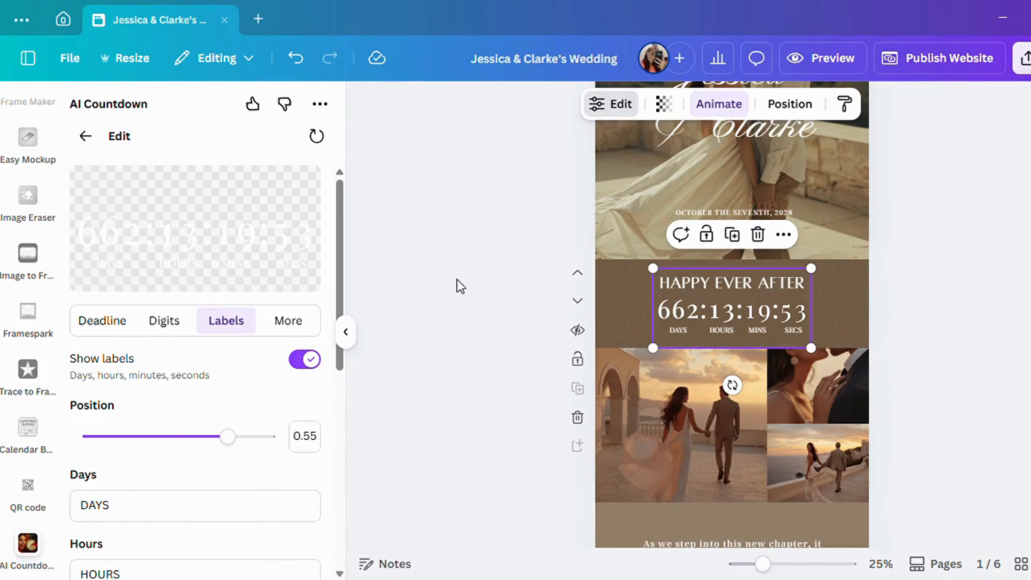
click(465, 283)
- Change the font of the "HAPPY EVER AFTER" heading above the countdown to Noto Serif Display
click(828, 290)
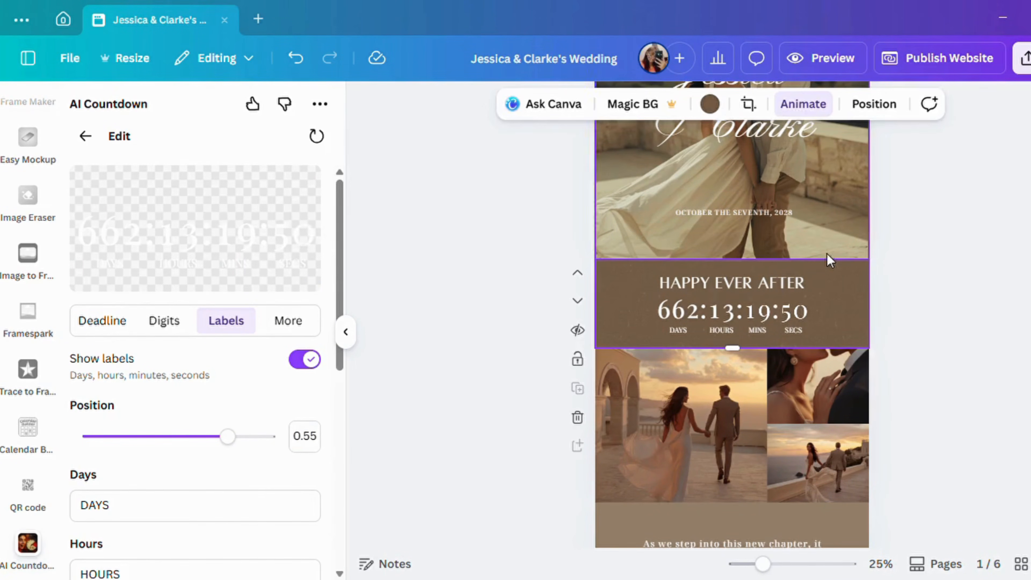
click(874, 108)
click(267, 259)
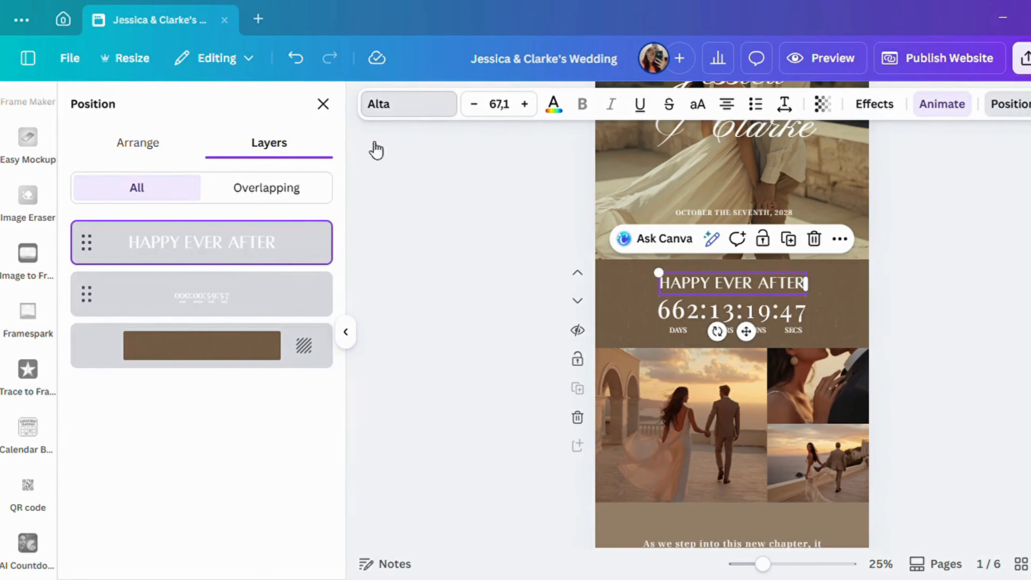
click(408, 104)
click(223, 358)
- Fit the countdown heading on one uppercase line and center it above the digits
drag(817, 300, 857, 308)
click(698, 105)
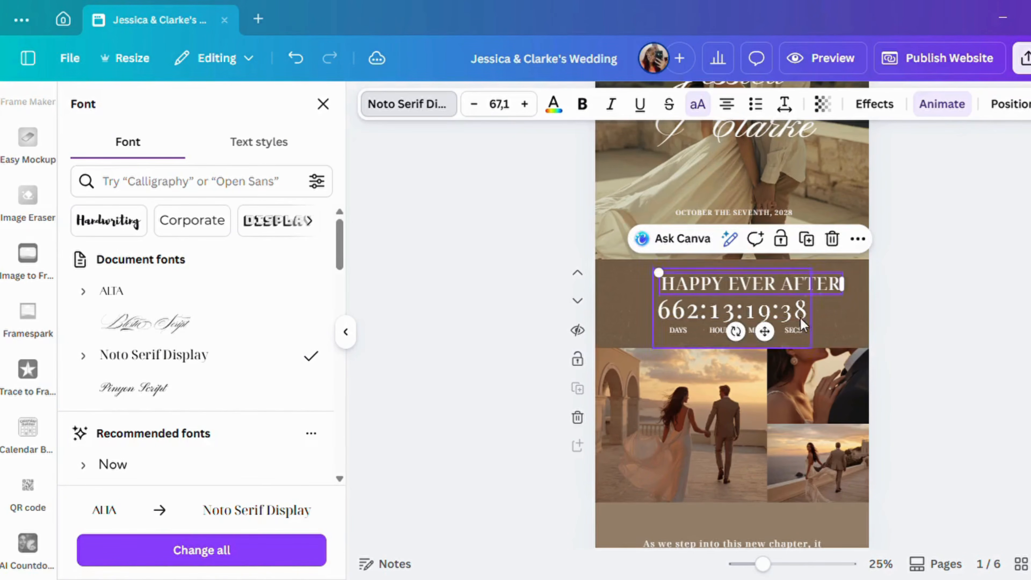
drag(774, 337, 756, 333)
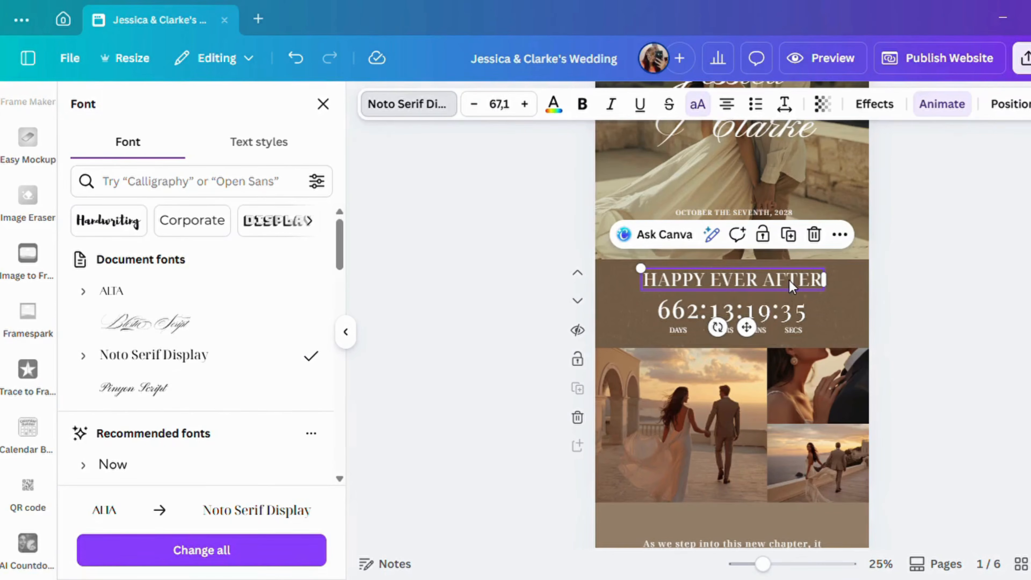
- Replace the countdown heading's text with "THE BIG DAY!"
click(794, 286)
double_click(813, 280)
key(BackSpace)
key(ctrl+BackSpace)
key(ctrl+BackSpace)
text(THE BIG  DAY!)
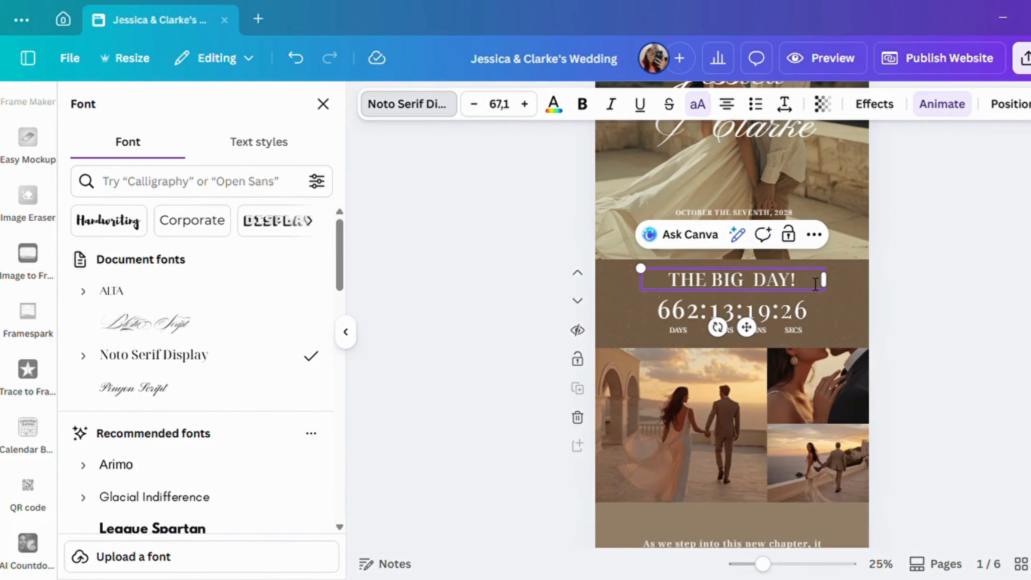
- Detach the texture image from the background of the countdown section
click(868, 305)
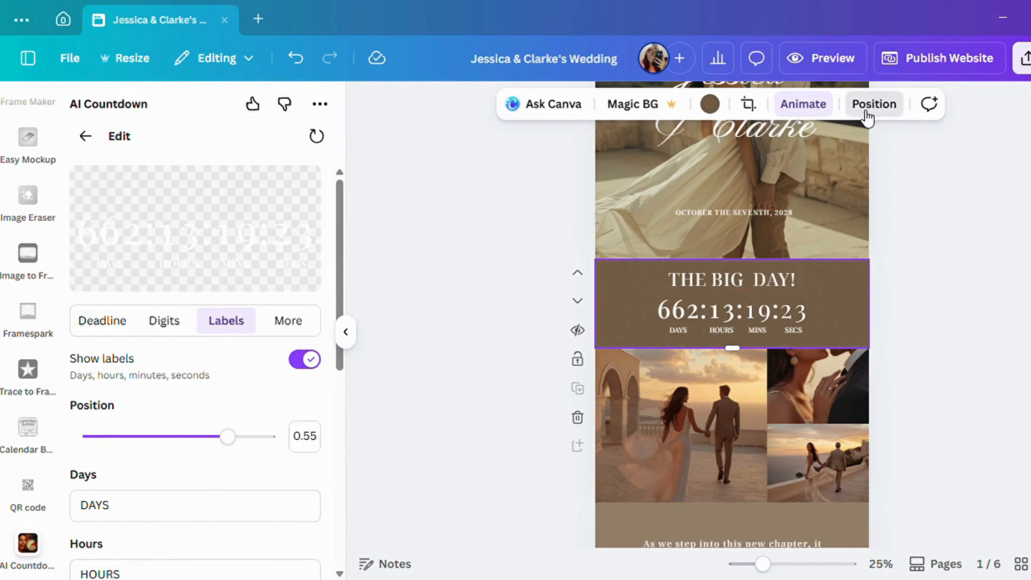
click(872, 106)
click(319, 334)
scroll(421, 244, down, 2)
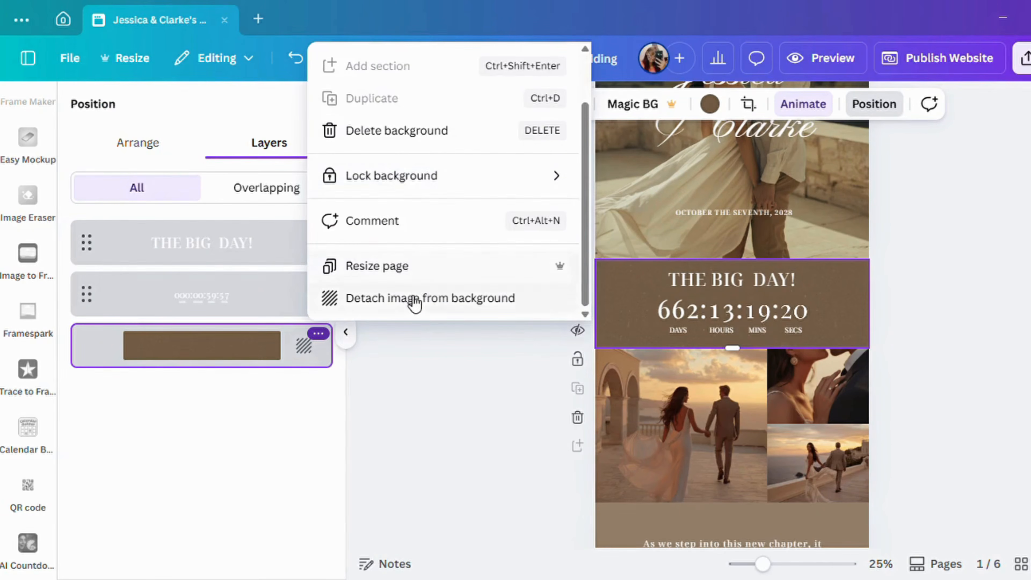
click(414, 295)
- Try several lighter document browns on the countdown section's background and apply the muted taupe brown
click(641, 295)
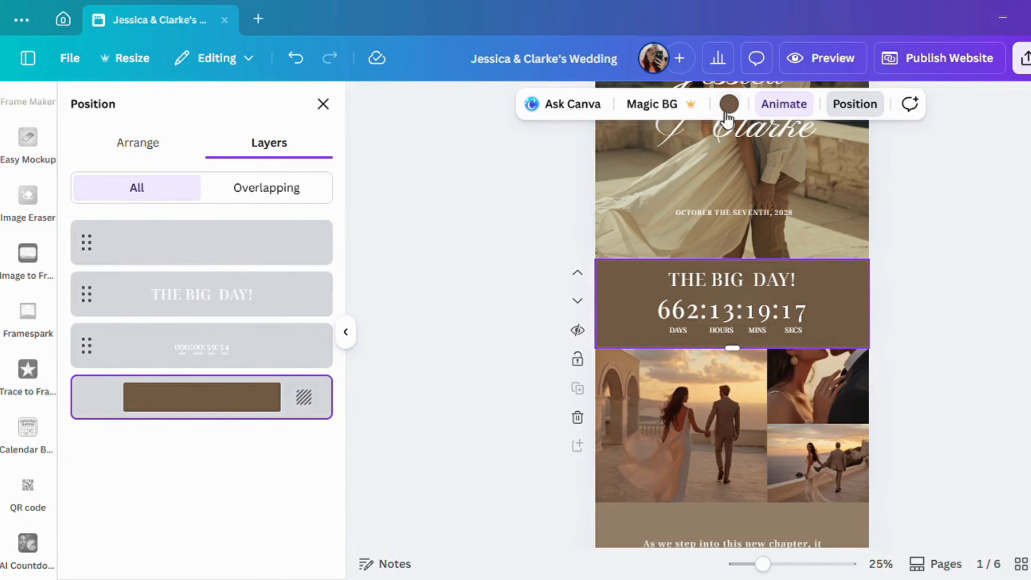
click(729, 104)
click(195, 259)
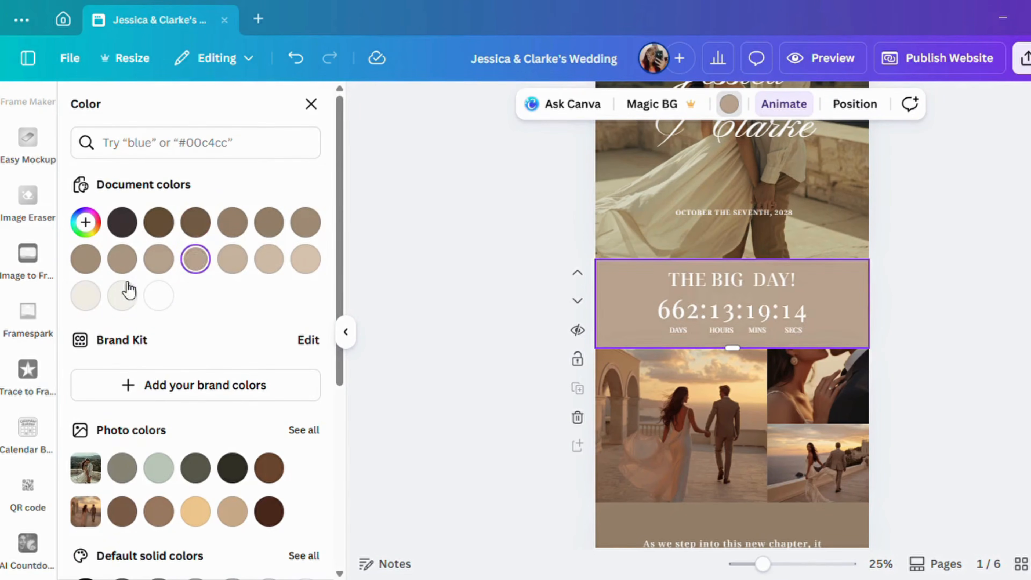
click(122, 259)
click(86, 259)
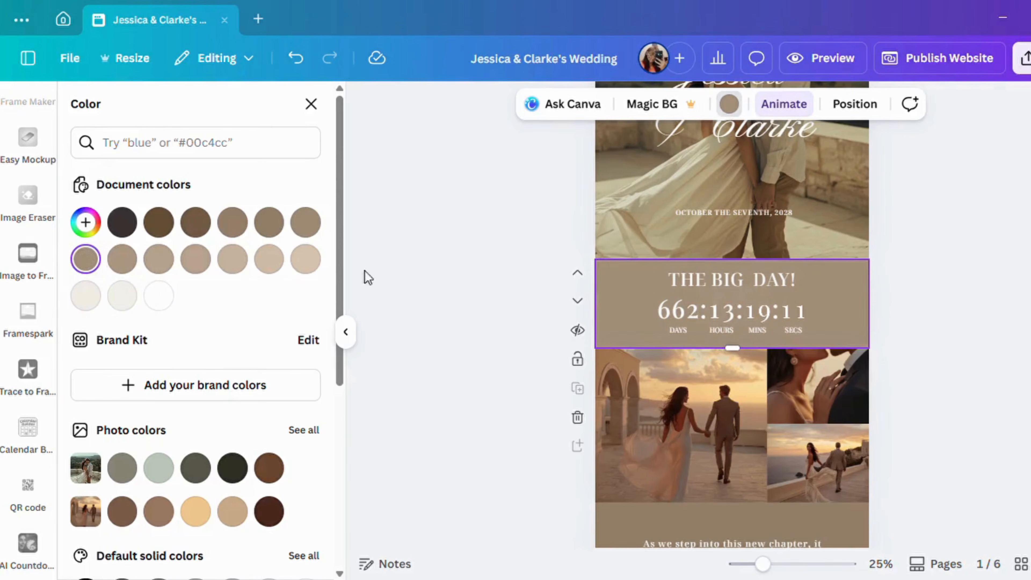
- Set the detached texture image as the countdown section's background again, over the new color
click(735, 307)
click(827, 250)
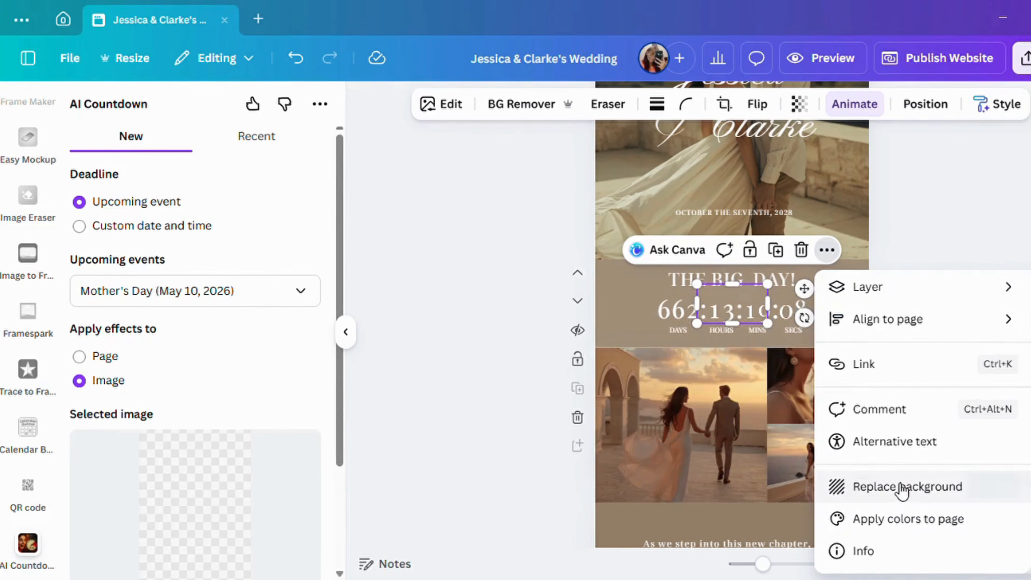
click(894, 484)
mouse_move(763, 563)
mouse_down()
mouse_move(780, 563)
mouse_move(765, 565)
mouse_up()
scroll(931, 410, up, 5)
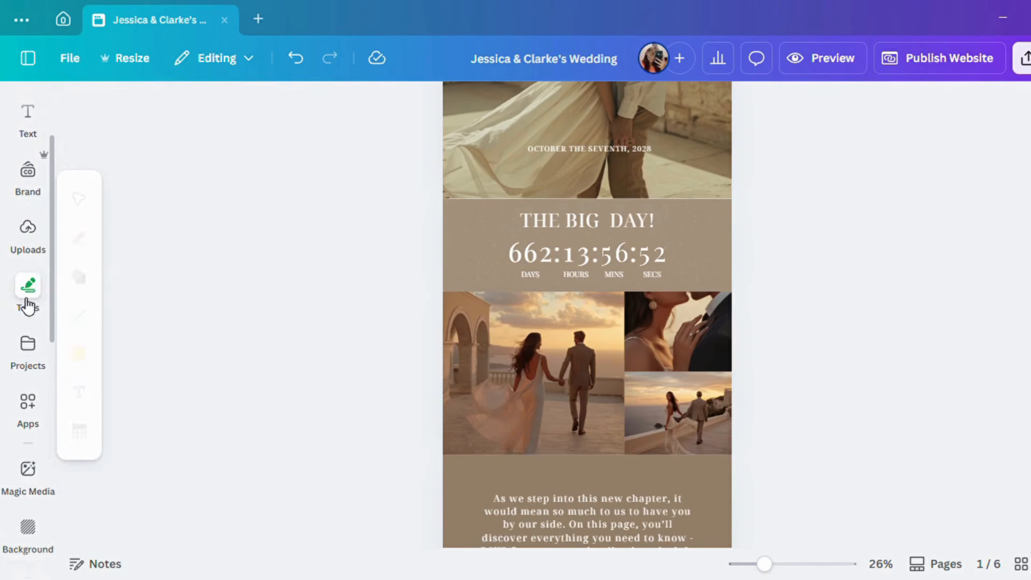
- Replace the three gallery photos with uploaded couple photos: the balcony embrace, the garden walk, and the couple on the vintage car
click(27, 230)
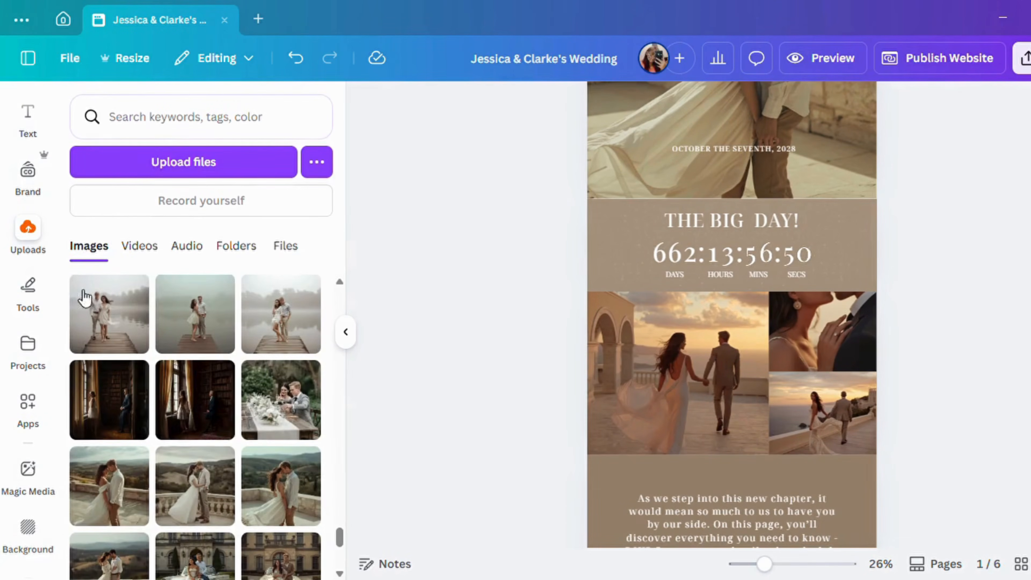
drag(192, 506, 642, 409)
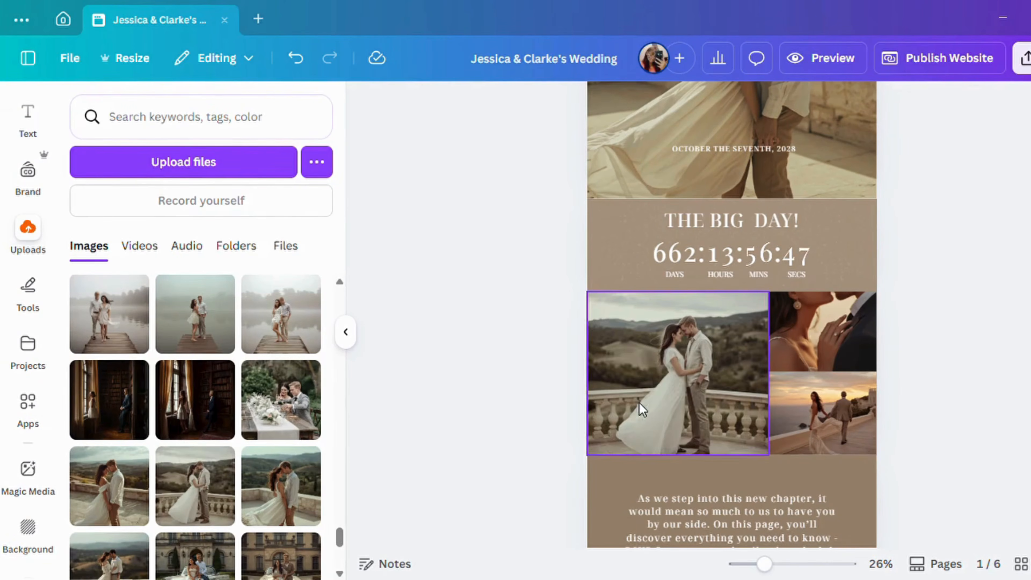
scroll(281, 455, down, 4)
drag(219, 476, 797, 349)
scroll(223, 488, down, 3)
drag(110, 378, 838, 438)
- Reposition the vintage car photo within its frame, and enlarge and reposition the balcony photo within its crop
double_click(836, 431)
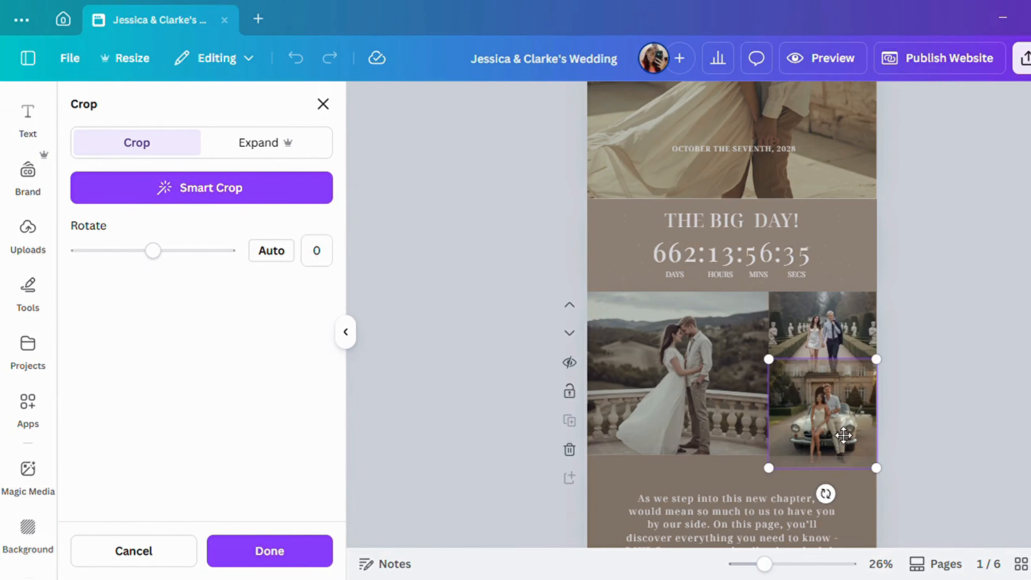
drag(877, 363, 860, 413)
double_click(736, 321)
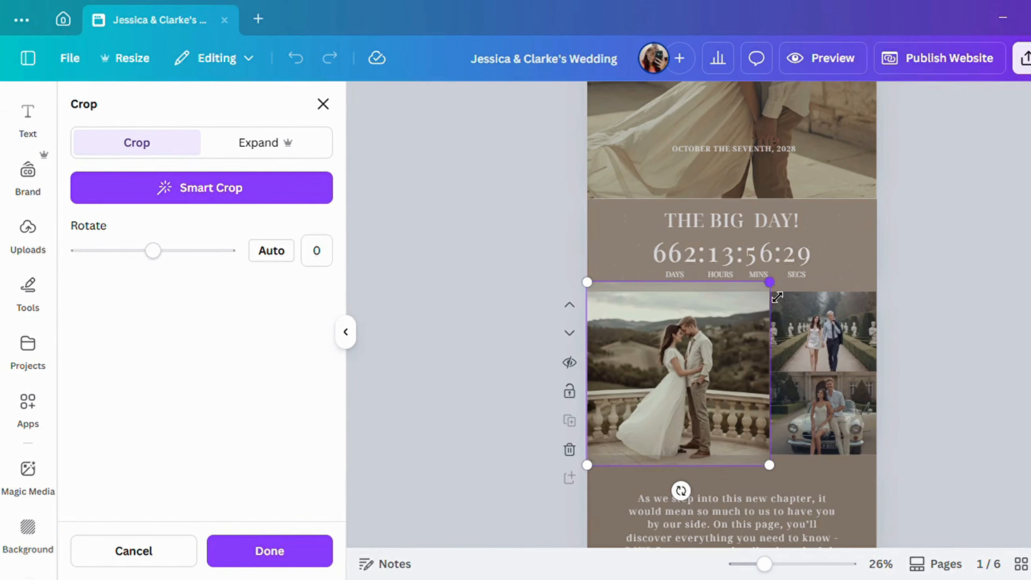
drag(776, 297, 842, 248)
drag(781, 334, 762, 368)
click(959, 325)
- Change the welcome message section's background to the dark brown document color
scroll(950, 336, down, 1)
scroll(949, 337, down, 3)
click(852, 321)
click(730, 105)
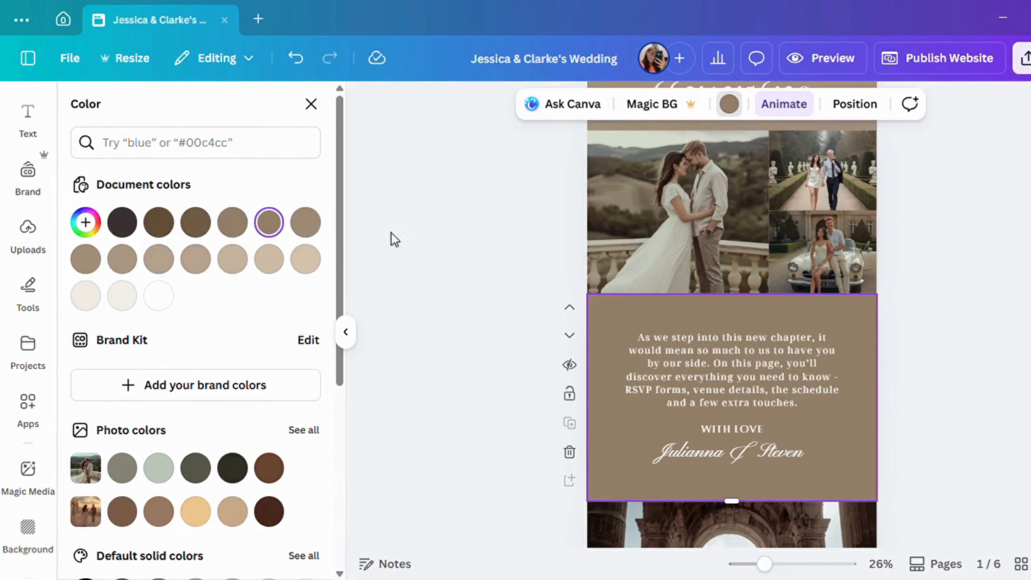
click(195, 222)
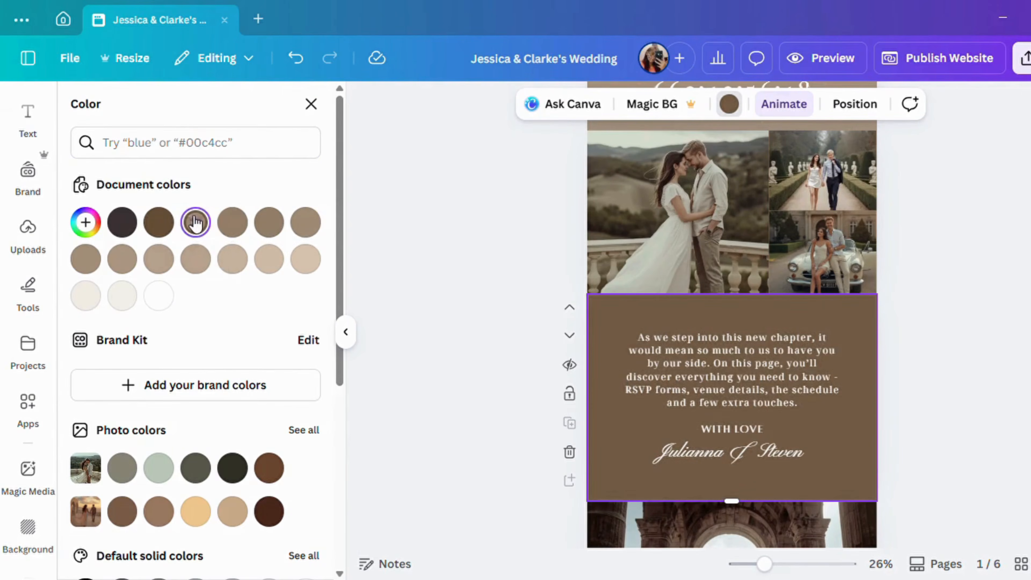
click(162, 222)
- Replace the sign-off names under "WITH LOVE" with the couple's first names and widen the second name's box to fit one line
click(698, 465)
double_click(701, 467)
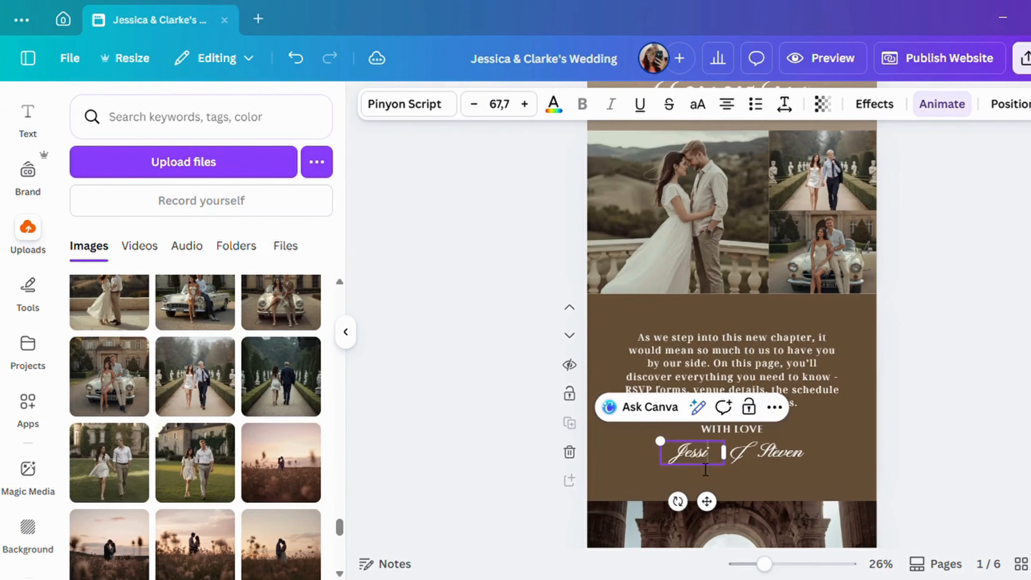
click(777, 453)
double_click(775, 454)
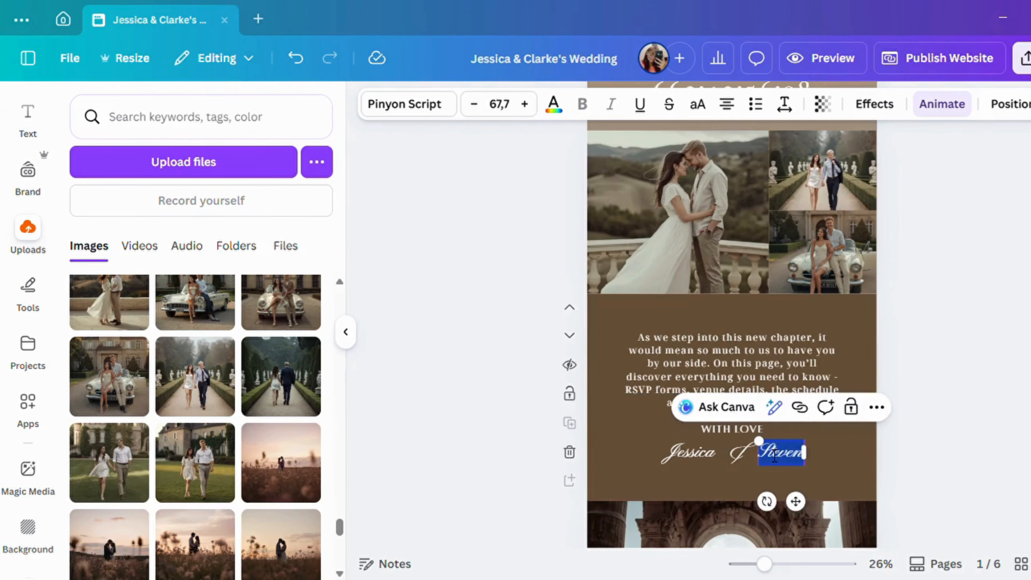
text(Clarke)
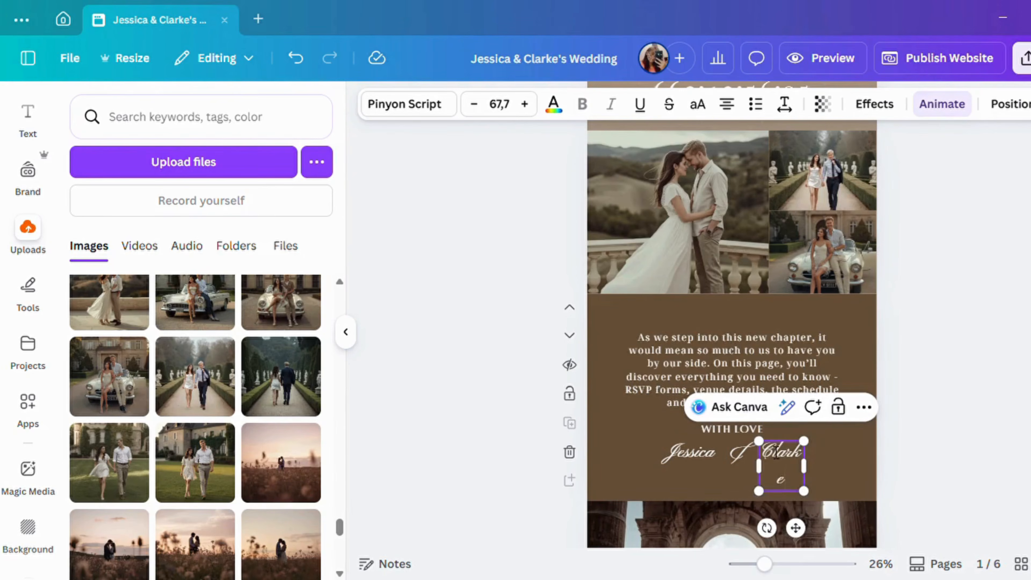
drag(804, 467, 825, 472)
click(962, 448)
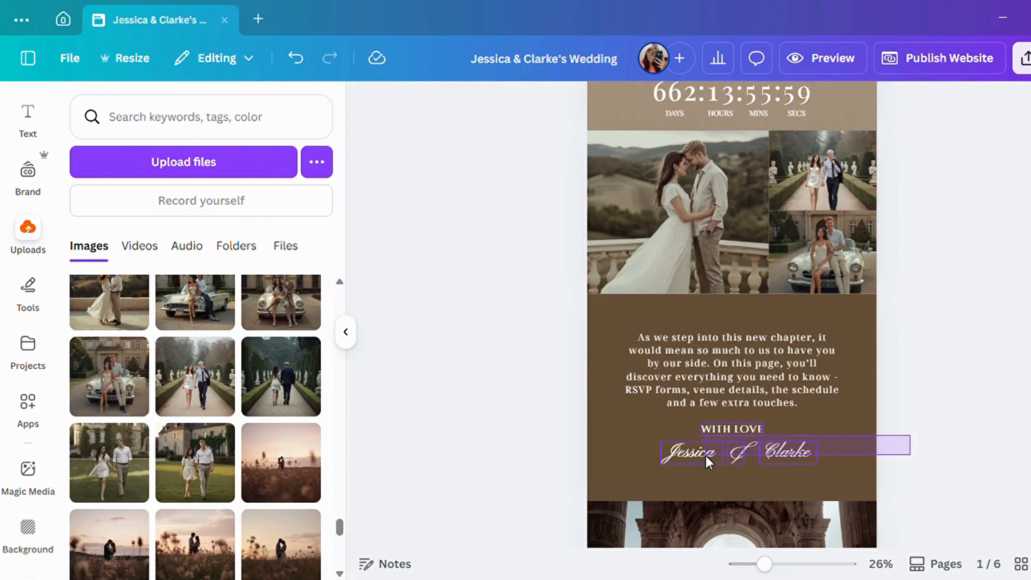
drag(742, 473, 741, 474)
click(834, 452)
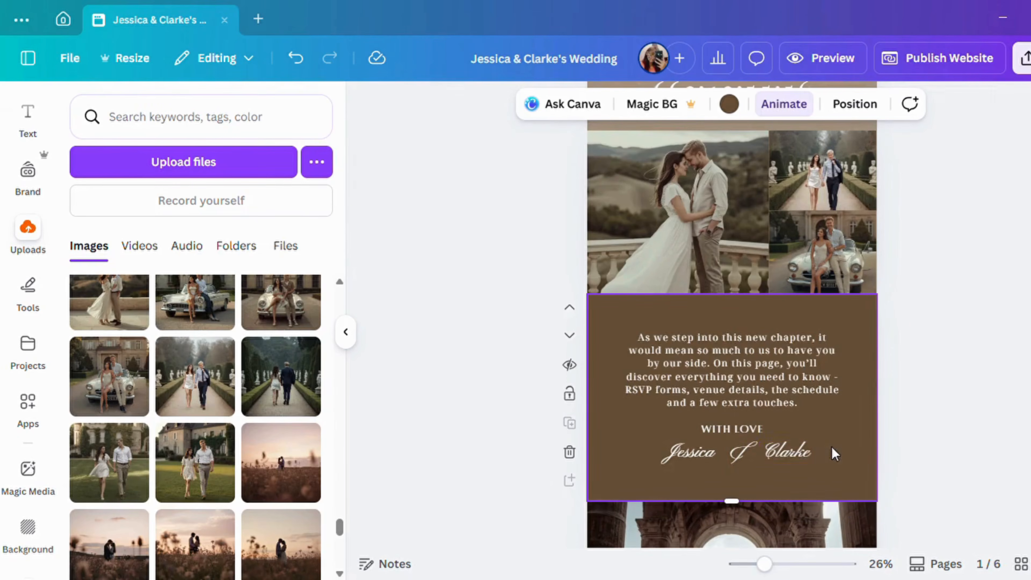
- Try Noto Serif Display and Arsenica on the sign-off names and ampersand, and apply Pinyon Script to all of them
click(677, 461)
click(406, 104)
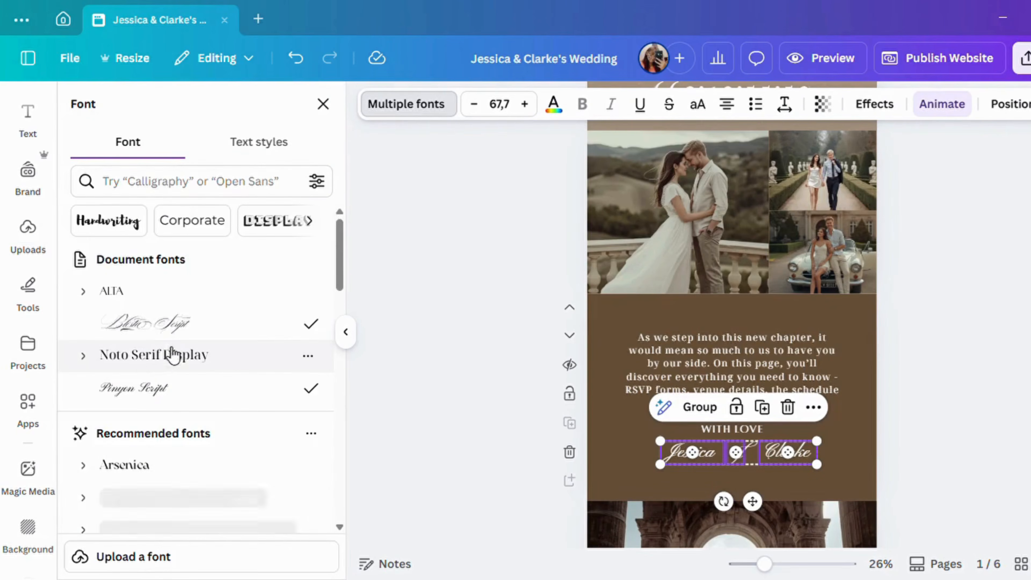
click(174, 356)
click(170, 465)
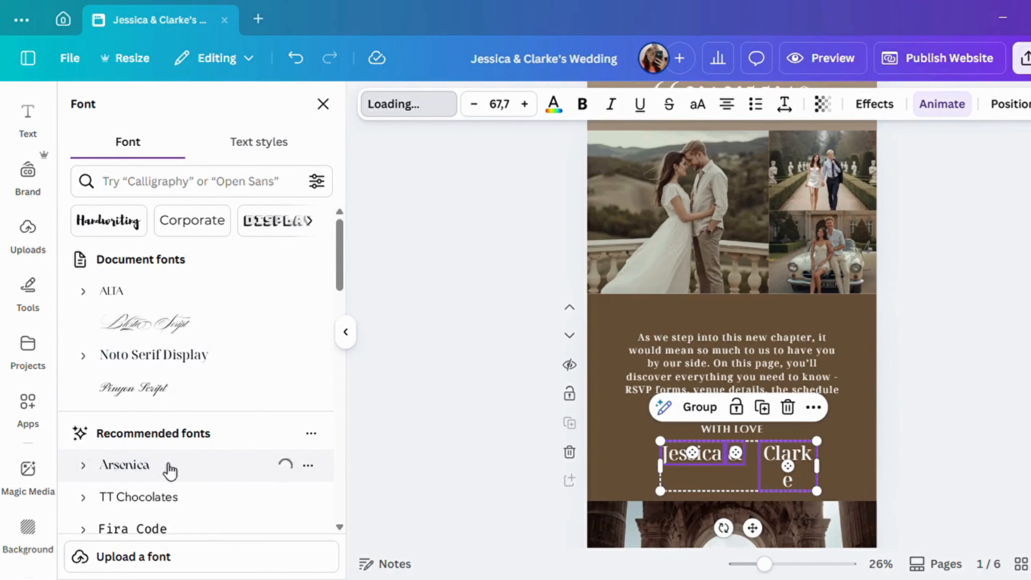
click(173, 400)
click(941, 403)
click(772, 375)
click(950, 361)
- Replace the heading on the RSVP envelope with "Please Rsvp"
scroll(950, 358, down, 8)
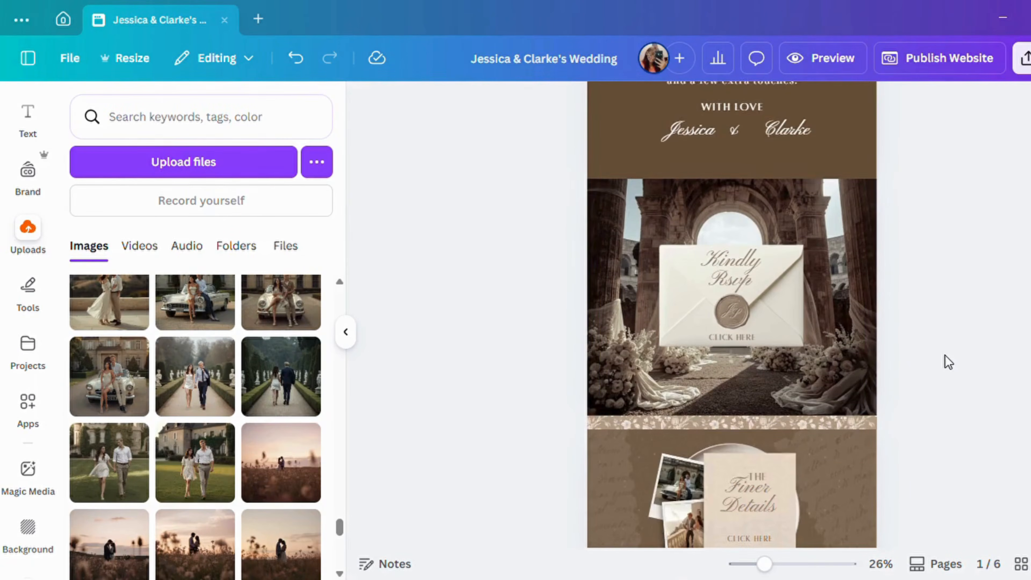
click(752, 283)
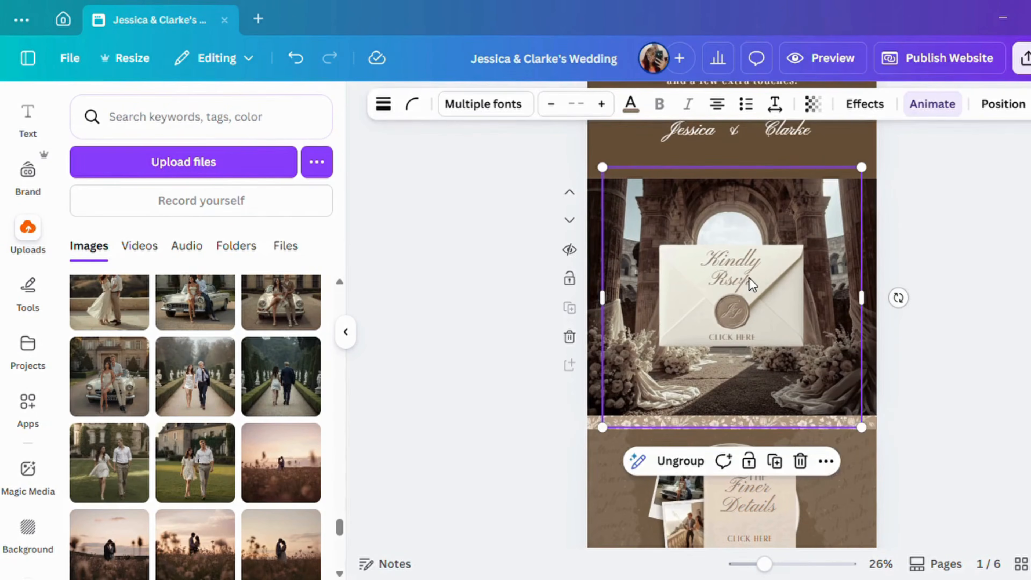
click(731, 280)
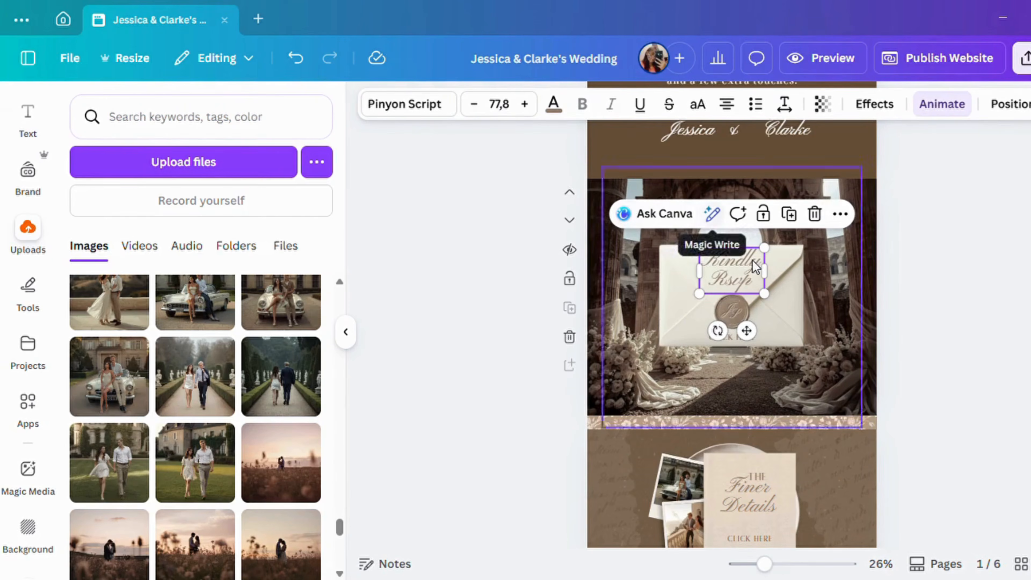
double_click(763, 272)
text(Pl)
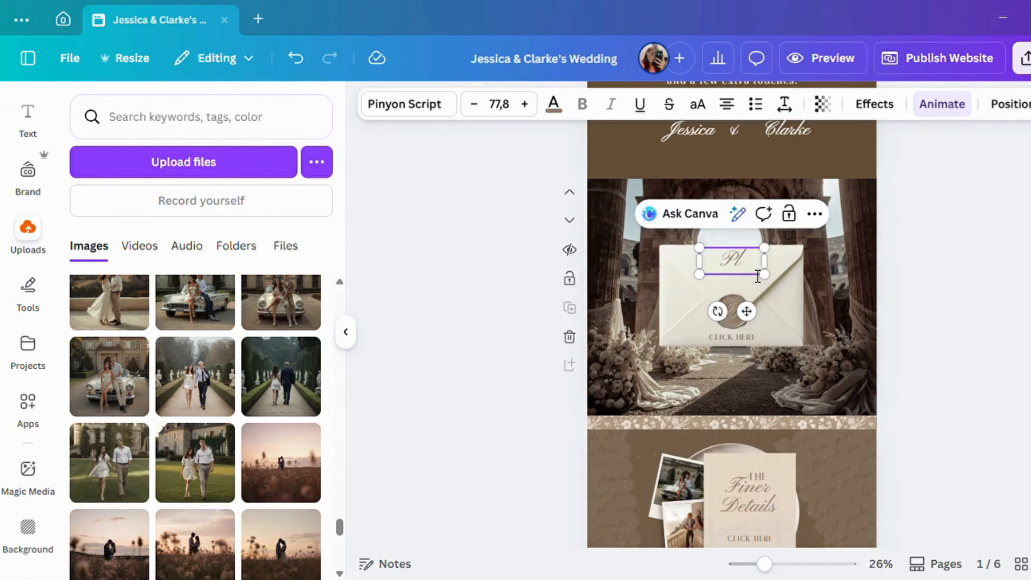
text(ease RS)
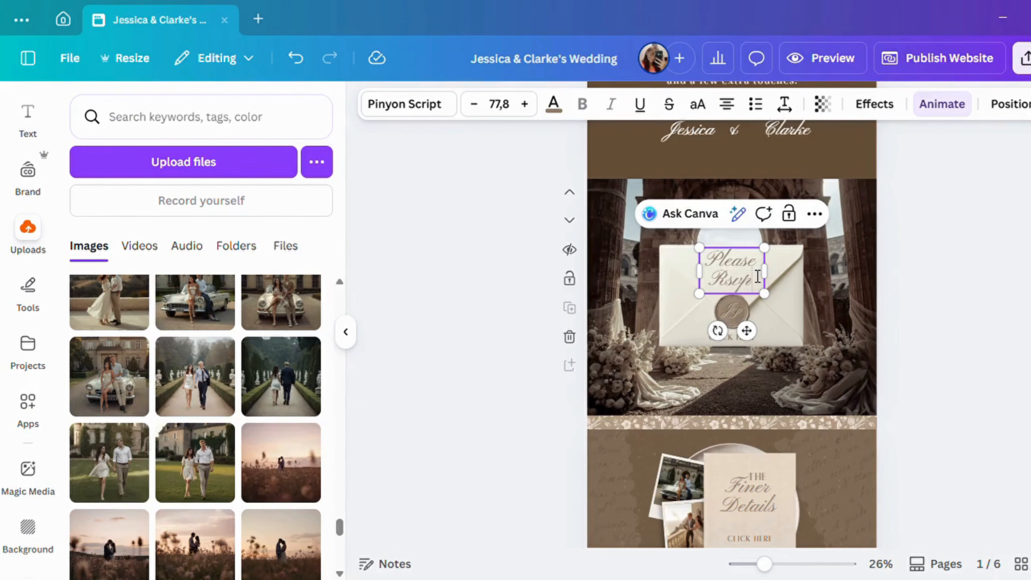
click(495, 316)
- Change the second initial on the envelope's wax seal to "C"
click(345, 332)
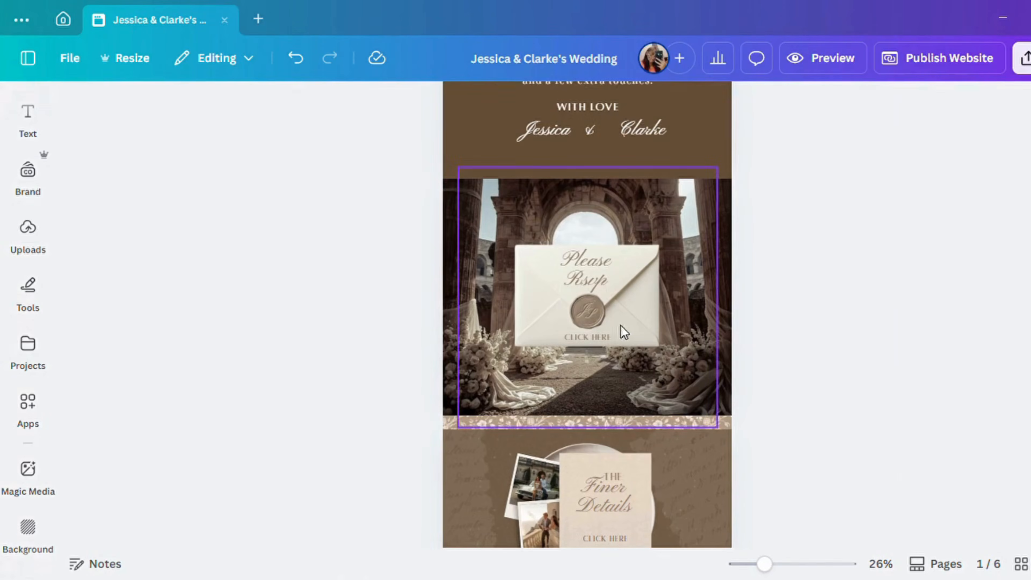
click(778, 564)
scroll(782, 510, down, 10)
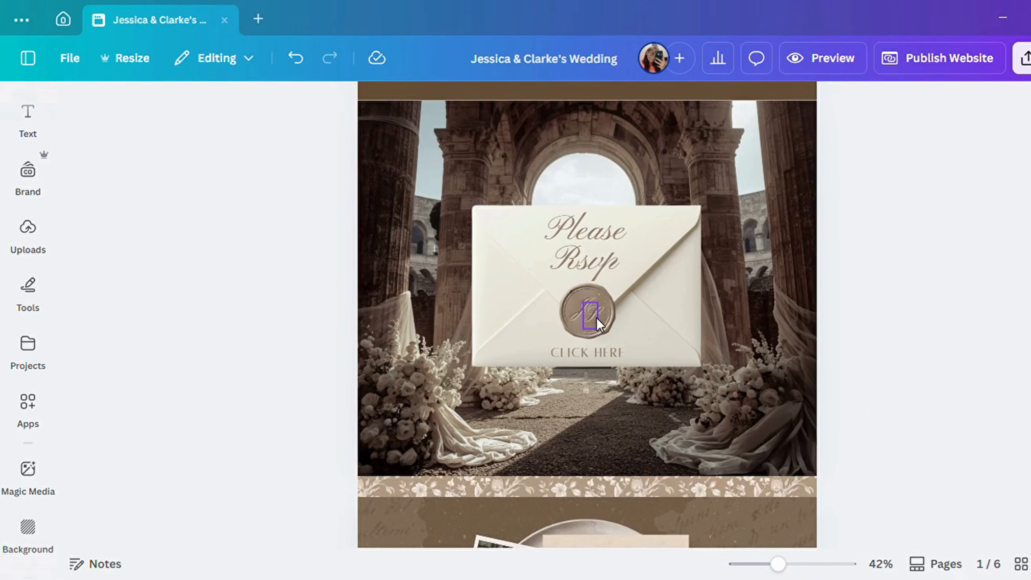
double_click(598, 324)
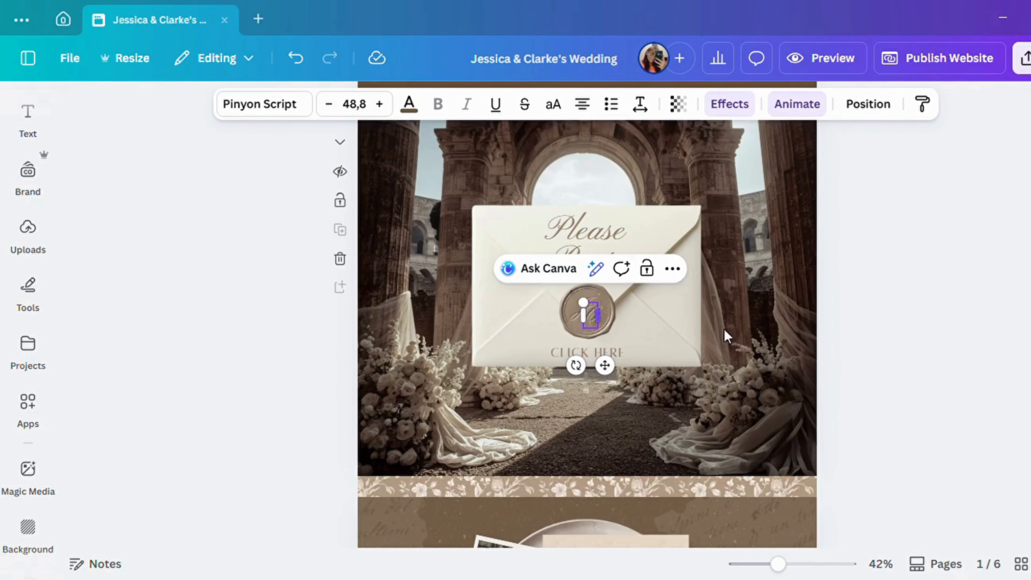
key(Escape)
click(605, 354)
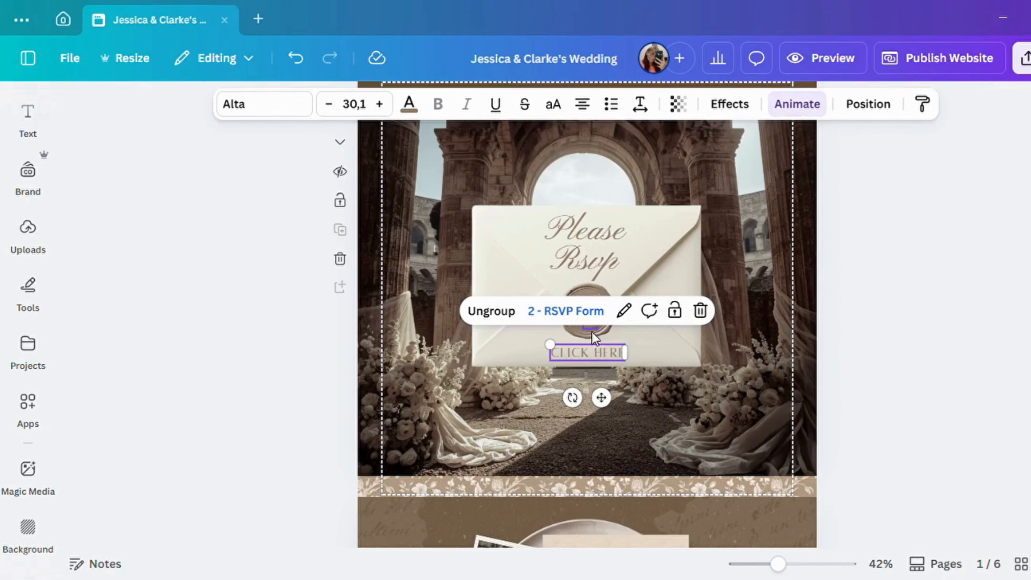
key(Escape)
- Try dark gray red #3c3333 on the wax seal and return it to the taupe document color
click(605, 326)
click(514, 104)
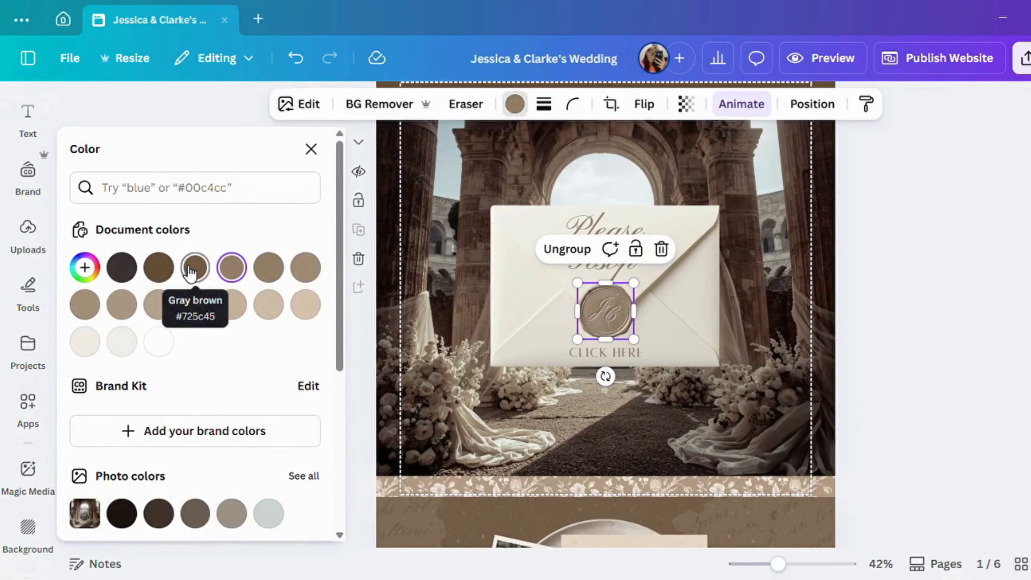
click(123, 267)
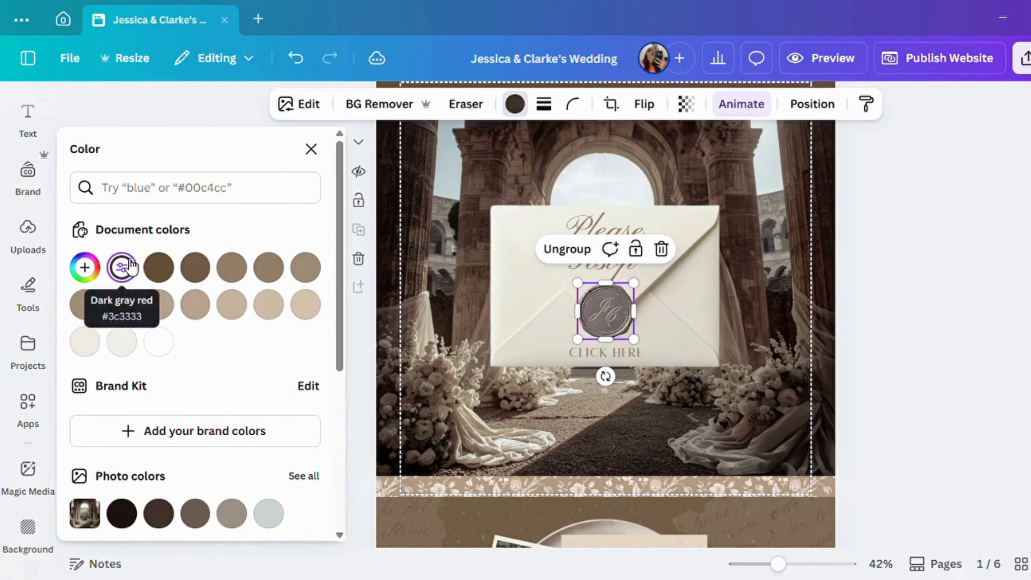
click(231, 267)
key(Escape)
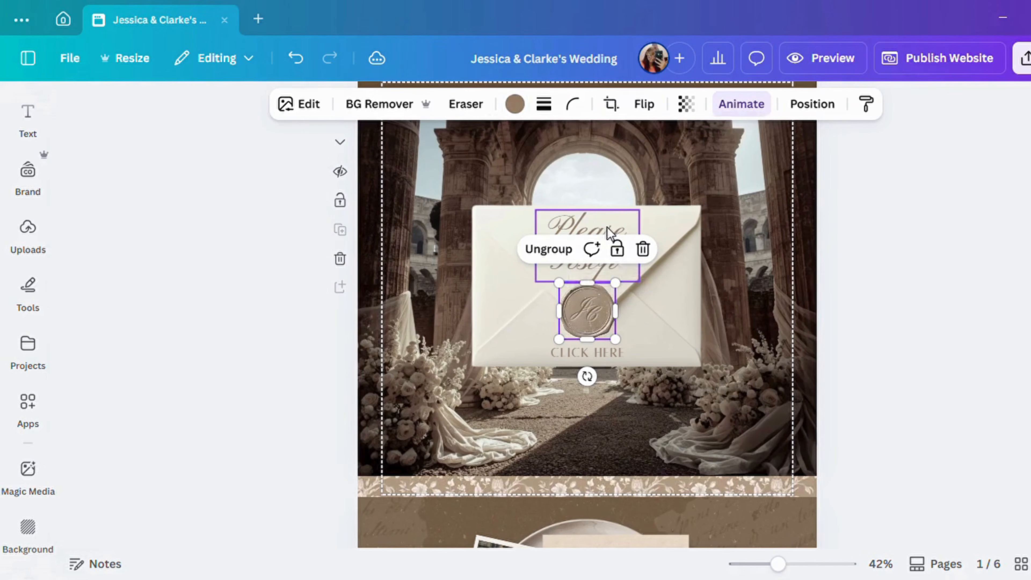
- Try other document browns on the "Please Rsvp" text and apply gray orange #96806a
click(609, 233)
click(409, 103)
click(159, 268)
click(196, 303)
click(232, 268)
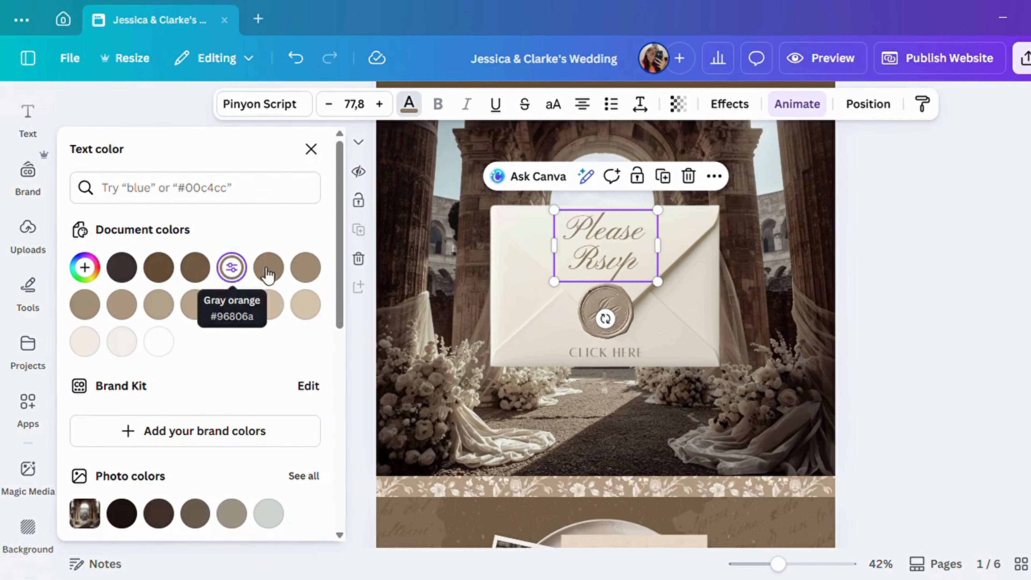
key(Escape)
key(Escape)
- Detach the archway image from the RSVP section's background and delete it
click(811, 144)
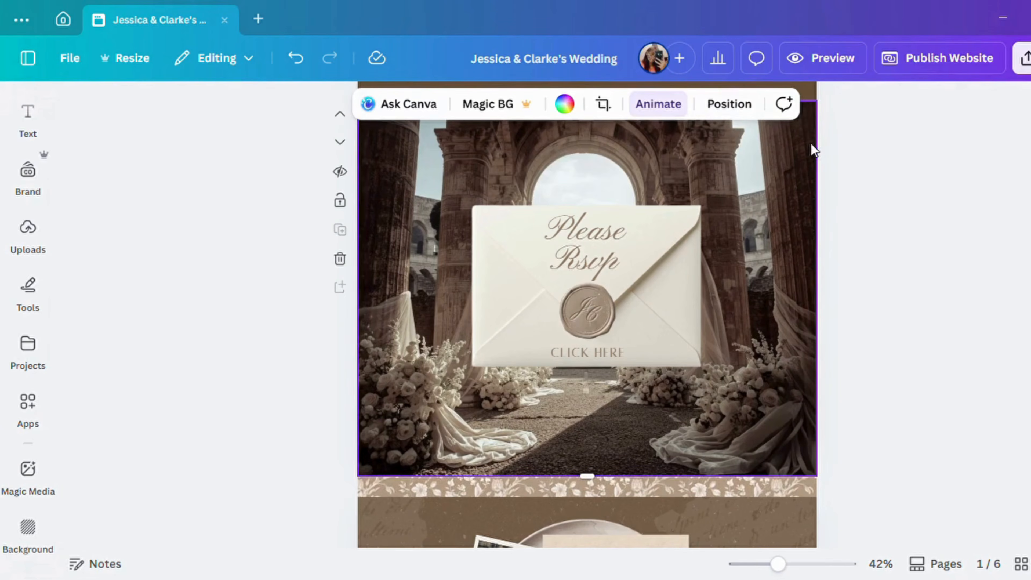
click(730, 103)
click(319, 443)
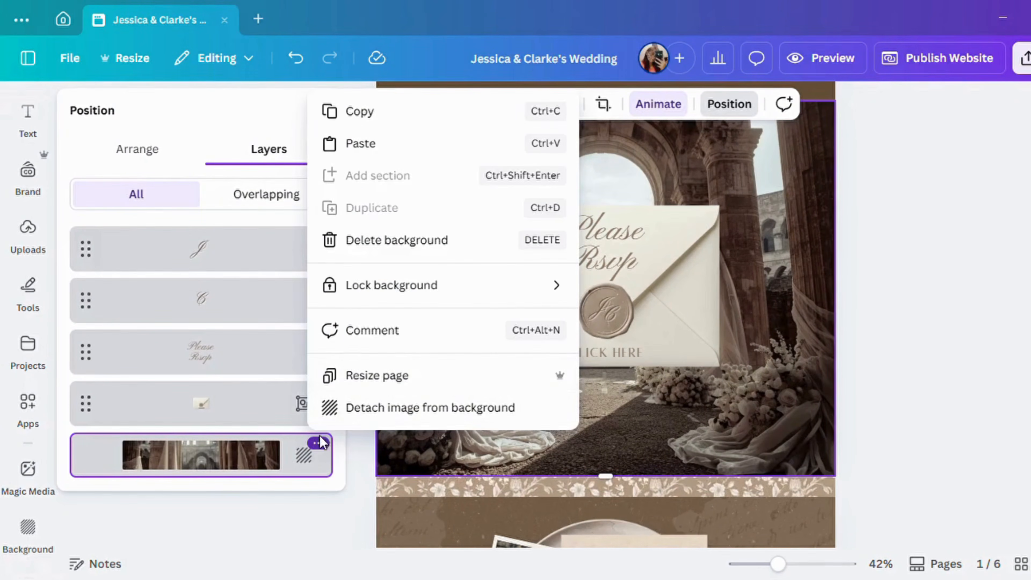
click(375, 407)
key(Delete)
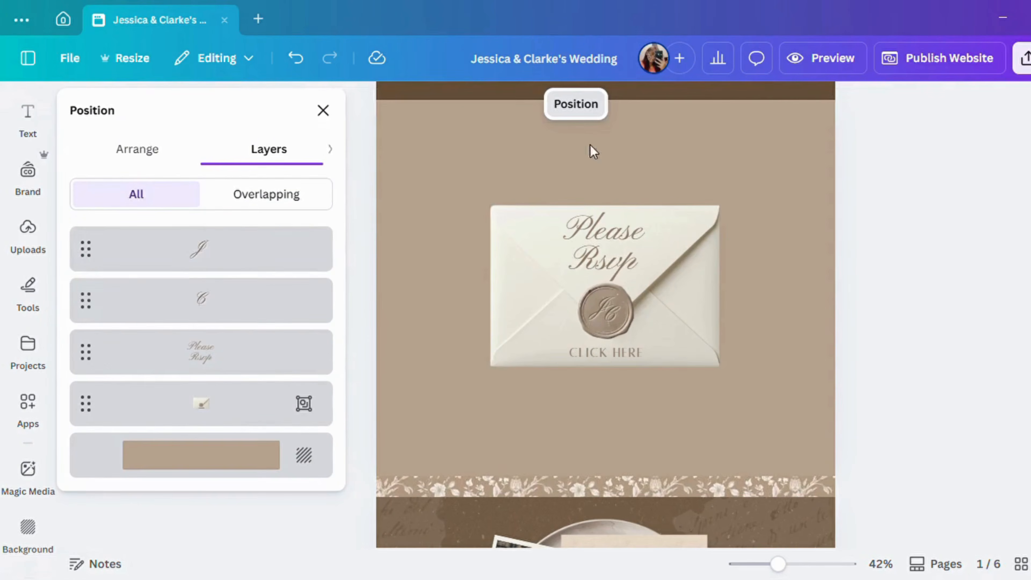
- Place the uploaded photo of the couple kissing in a flower field at sunset over the RSVP section
click(55, 251)
scroll(244, 428, down, 5)
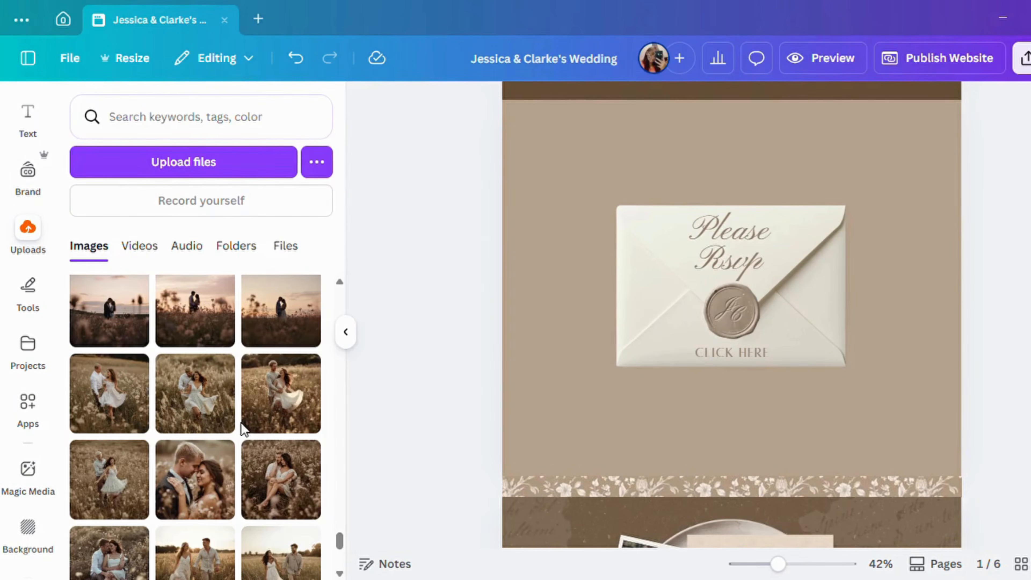
scroll(271, 396, up, 2)
drag(288, 403, 644, 135)
- Apply the Classic mono filter to the flower field photo at a reduced intensity
click(450, 104)
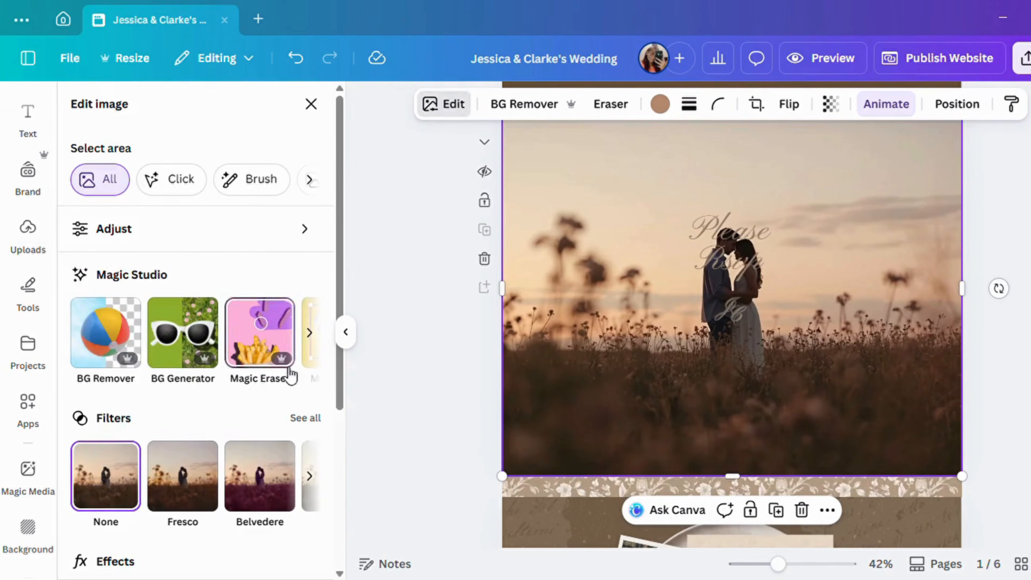
click(310, 423)
scroll(194, 368, down, 15)
scroll(193, 369, down, 5)
click(133, 299)
drag(312, 411, 193, 422)
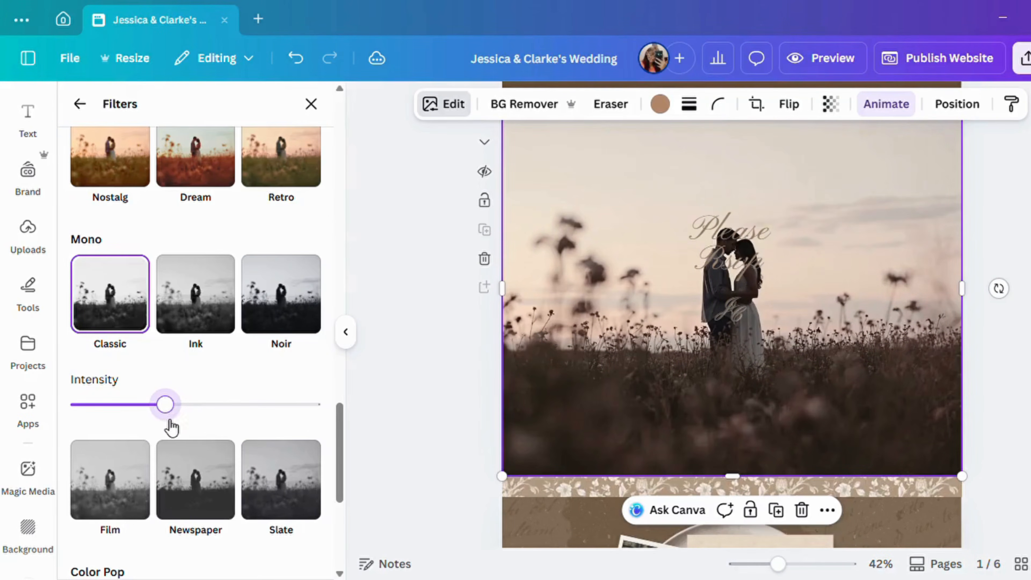
click(979, 145)
click(981, 146)
- Move the flower field photo's layer beneath the envelope and set the photo as the RSVP section's background
click(935, 141)
click(937, 111)
drag(266, 411, 272, 474)
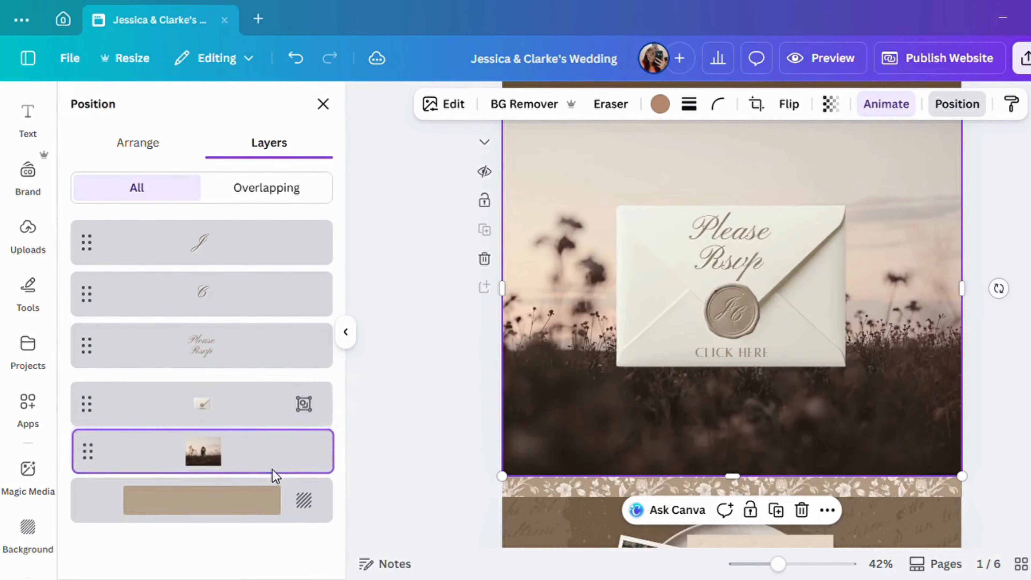
click(318, 437)
scroll(426, 345, down, 3)
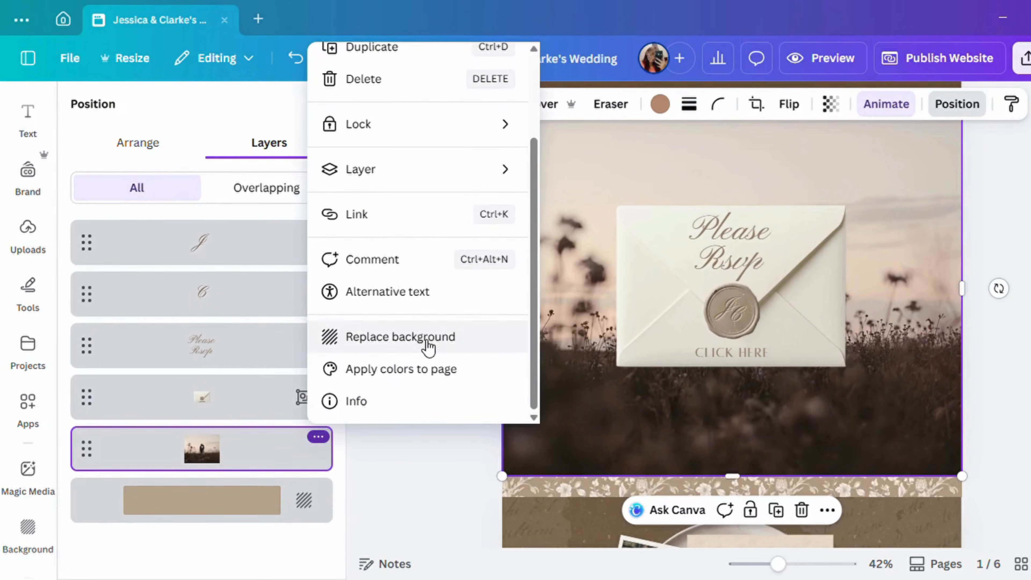
click(422, 342)
click(1022, 226)
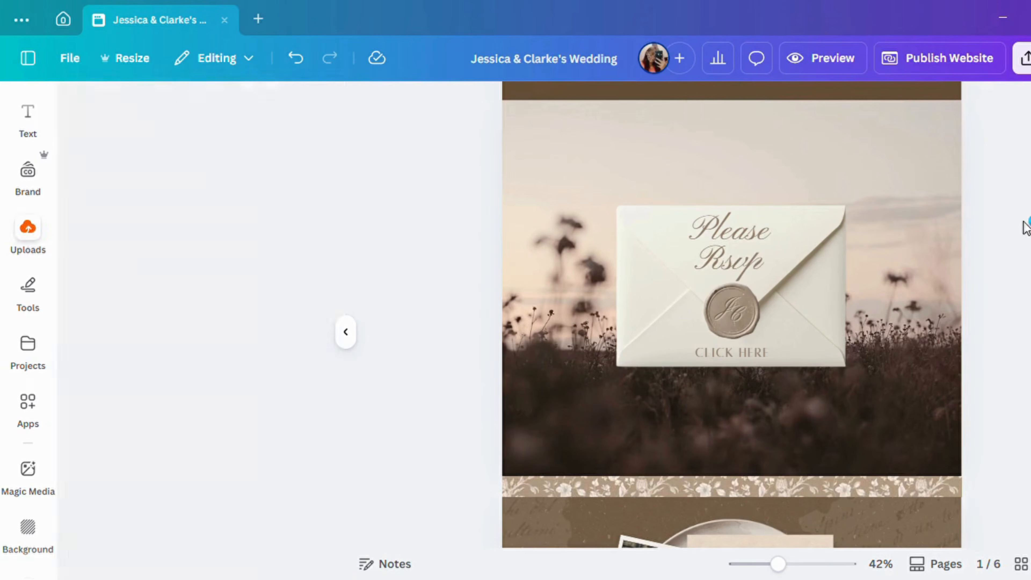
- Recolor the end piece of the floral border above the Finer Details section in gray brown #725c45
scroll(1005, 248, down, 5)
click(768, 168)
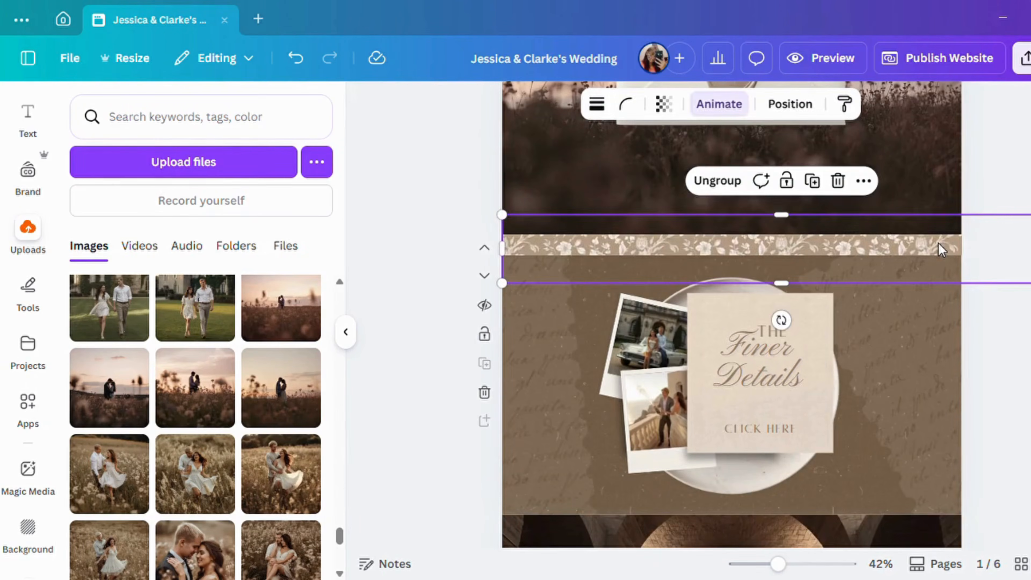
click(660, 106)
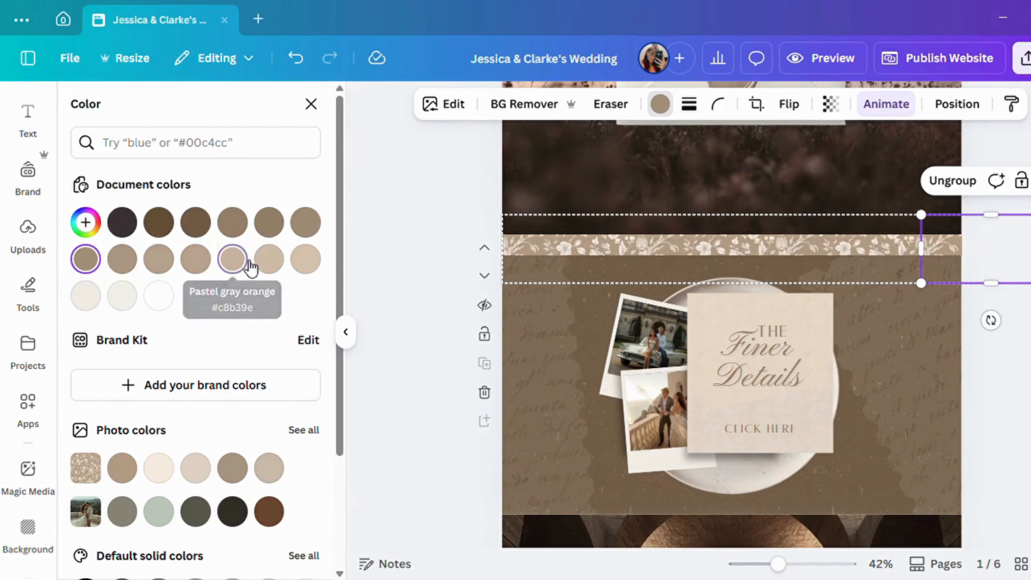
click(232, 259)
click(137, 295)
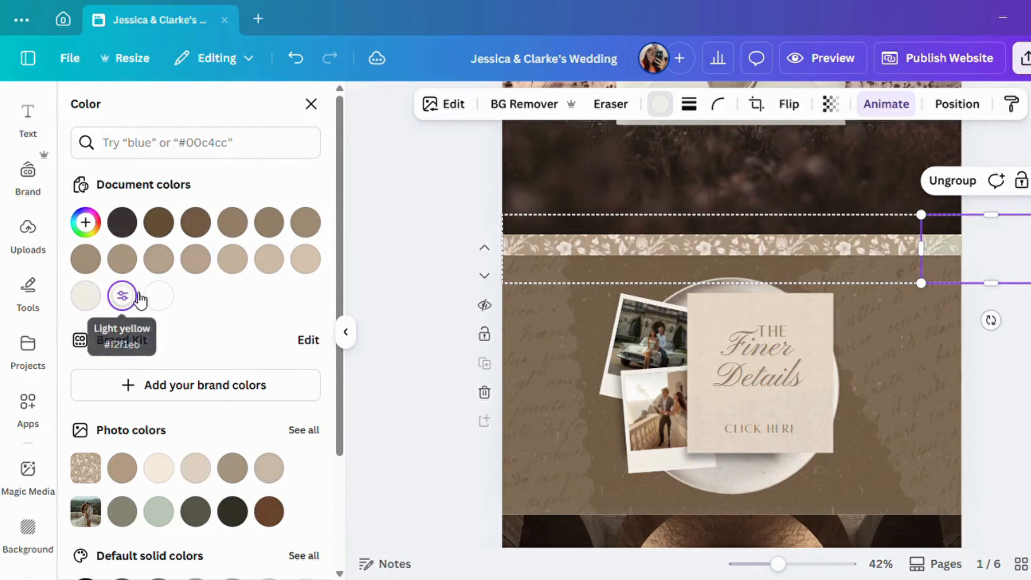
click(159, 224)
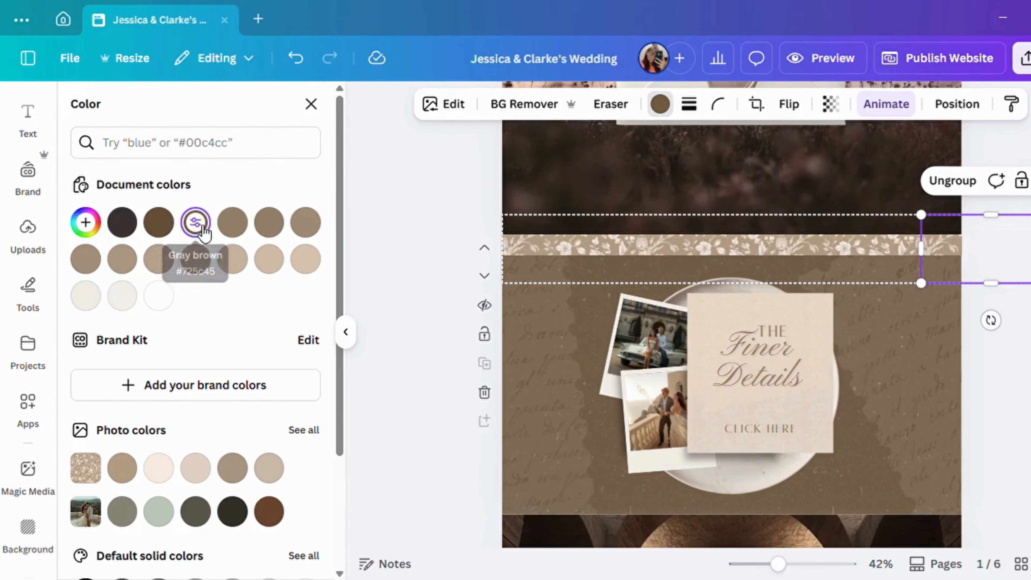
click(424, 218)
- Replace the two polaroid pictures in the Finer Details section with uploaded photos of the couple in the grass field
scroll(1020, 329, down, 2)
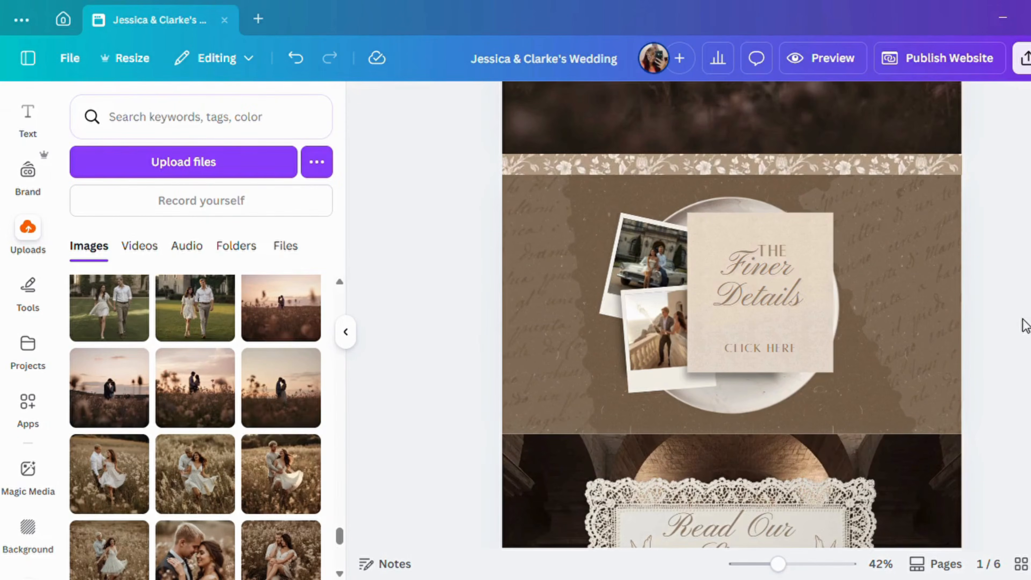
drag(199, 481, 649, 256)
drag(195, 541, 657, 337)
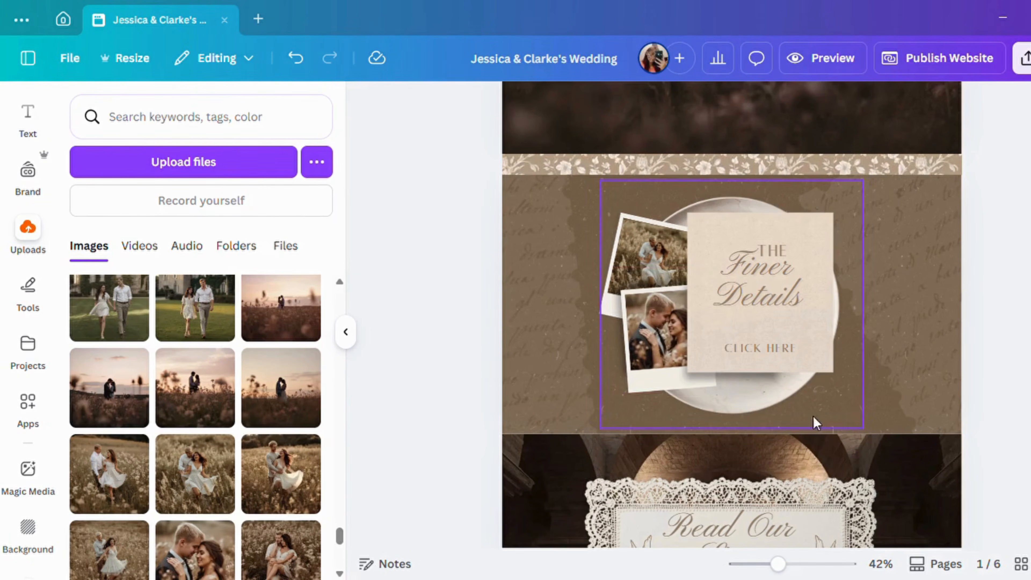
- Set the transparency of the handwritten-script paper overlay in the Finer Details section to 10
click(906, 378)
click(719, 107)
mouse_move(648, 186)
mouse_down()
mouse_move(691, 182)
mouse_move(662, 186)
mouse_up()
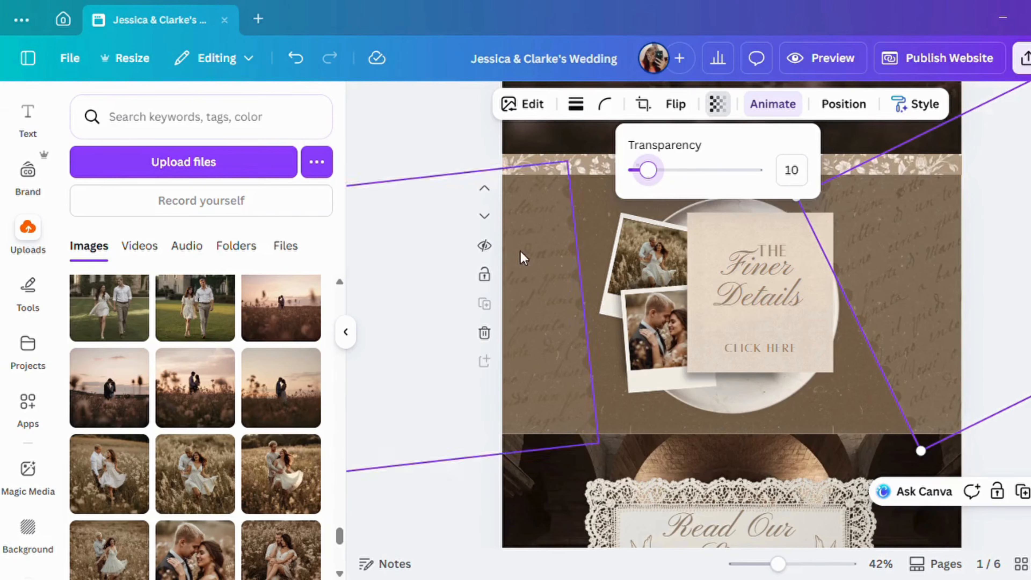
click(537, 248)
- Recolor the plate behind the polaroids, setting its first color to the dark brown document color
click(721, 400)
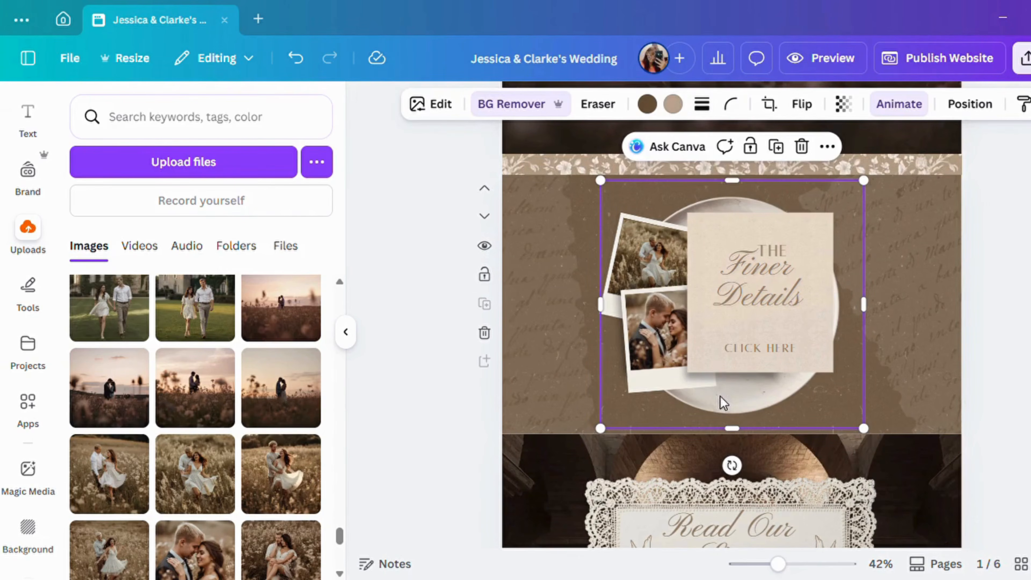
click(647, 104)
click(122, 296)
click(159, 258)
click(159, 221)
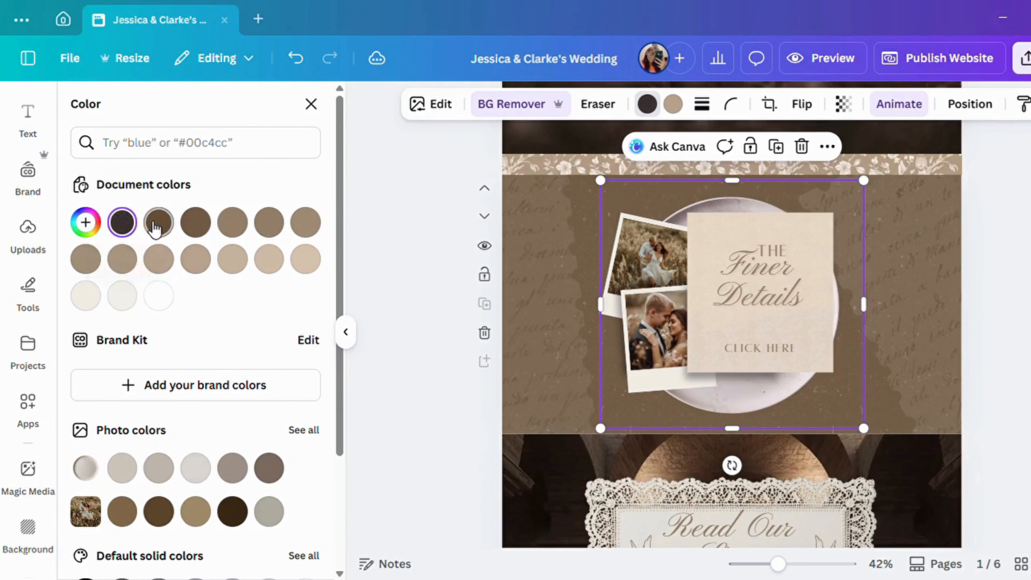
click(474, 267)
- Set the "Finer Details" heading in Noto Serif Display and widen its text box so each word fits on one line
click(755, 295)
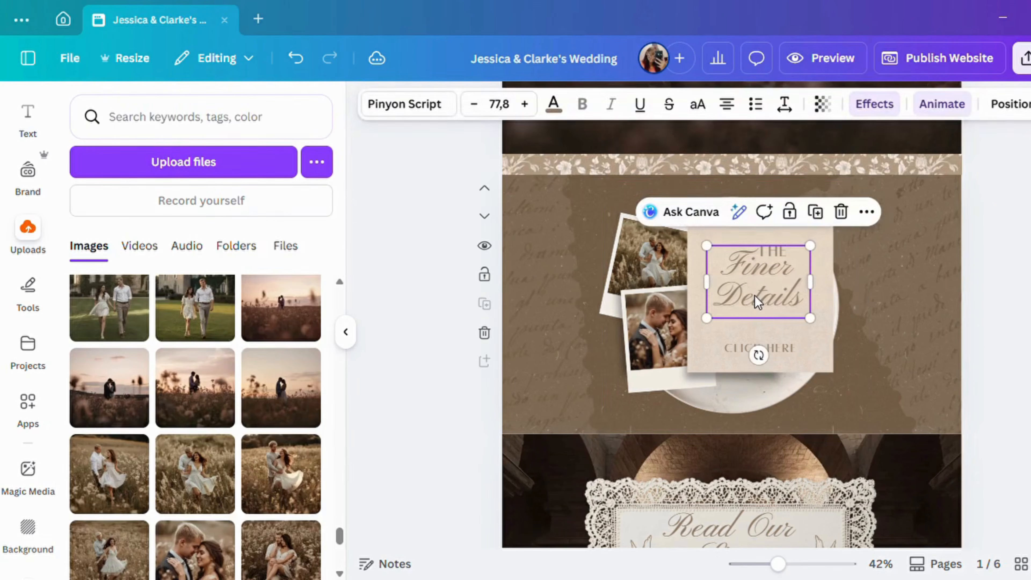
click(754, 295)
click(435, 108)
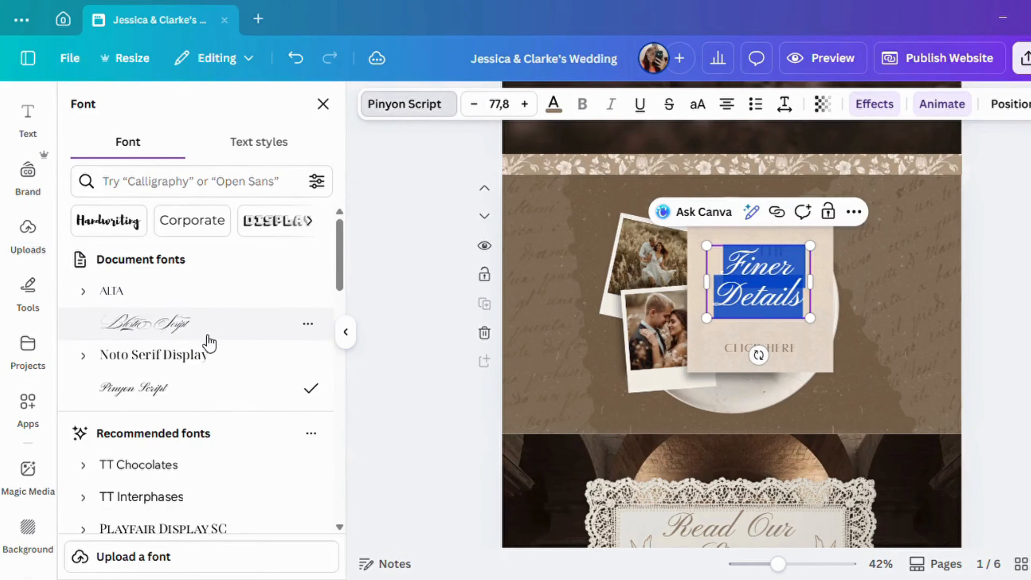
click(198, 356)
click(422, 284)
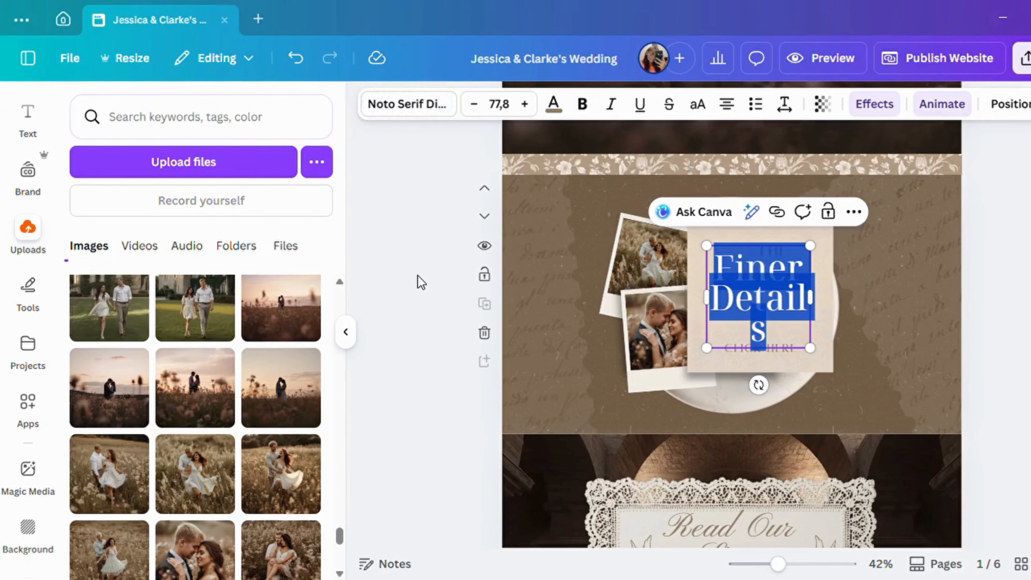
click(765, 285)
drag(822, 306, 799, 304)
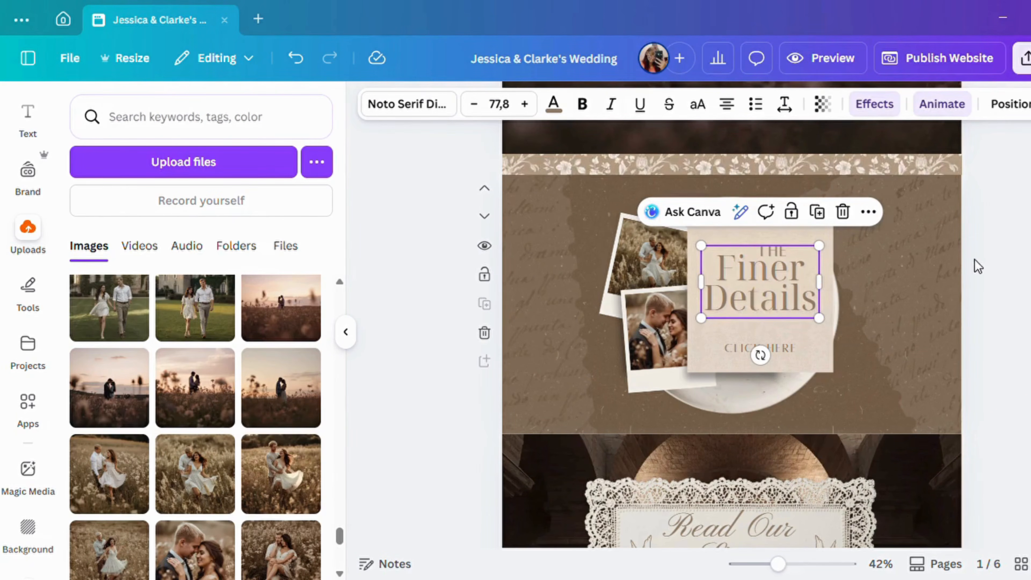
- Color the "THE" and "CLICK HERE" texts on the Finer Details card in the dark brown document color
click(943, 253)
click(784, 255)
click(554, 104)
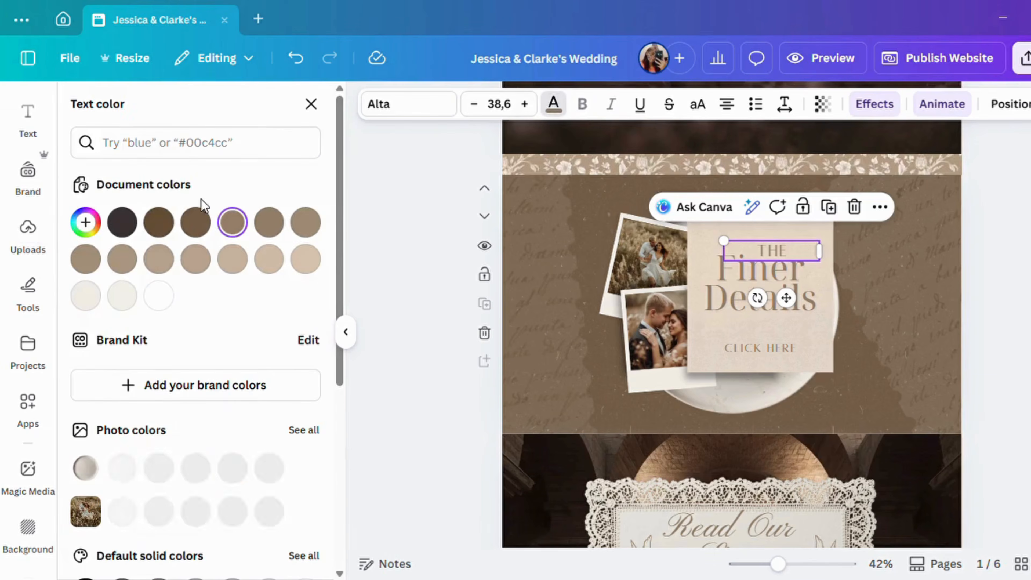
click(158, 223)
click(748, 350)
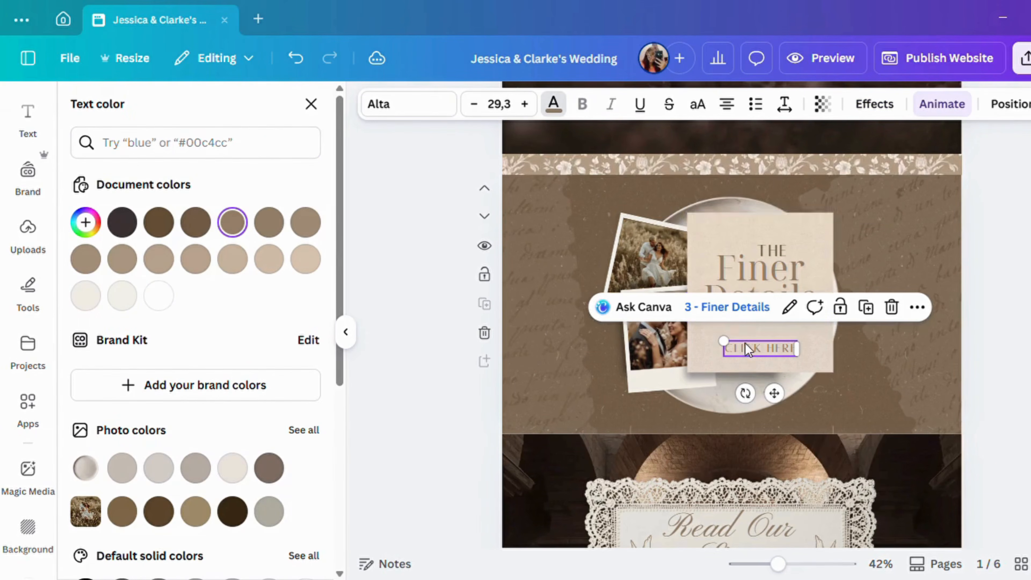
click(158, 223)
click(424, 280)
- Detach the texture image from the Finer Details section's background
click(899, 423)
click(887, 106)
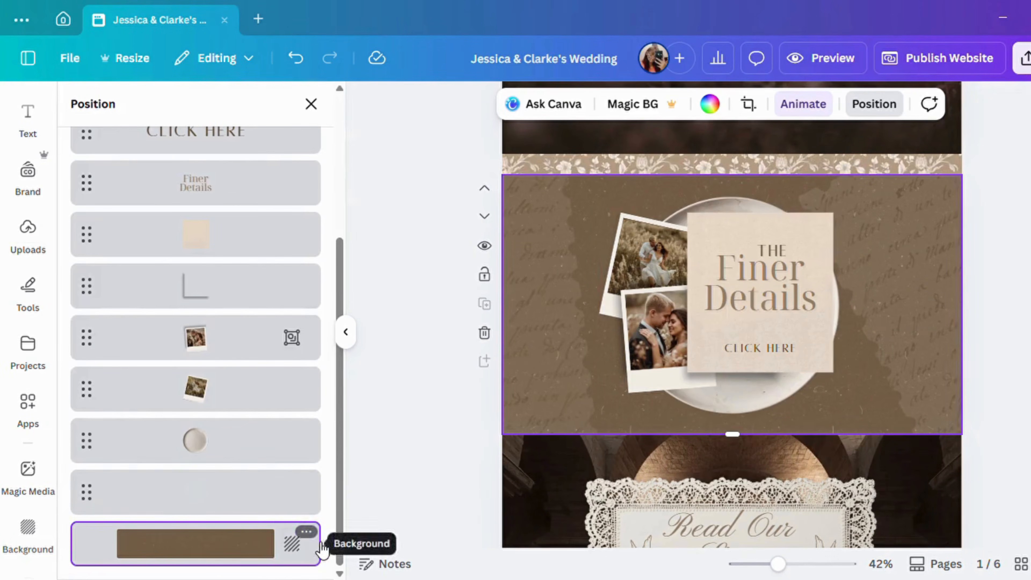
click(306, 532)
click(354, 495)
- Change the Finer Details section's solid background from brown to a lighter taupe document color
click(594, 199)
click(729, 104)
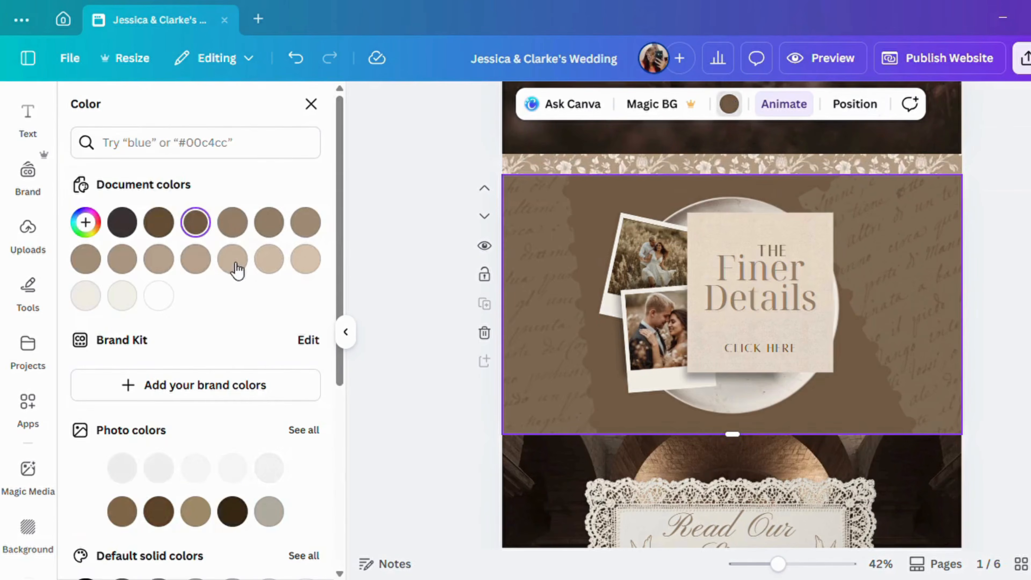
click(195, 260)
click(138, 264)
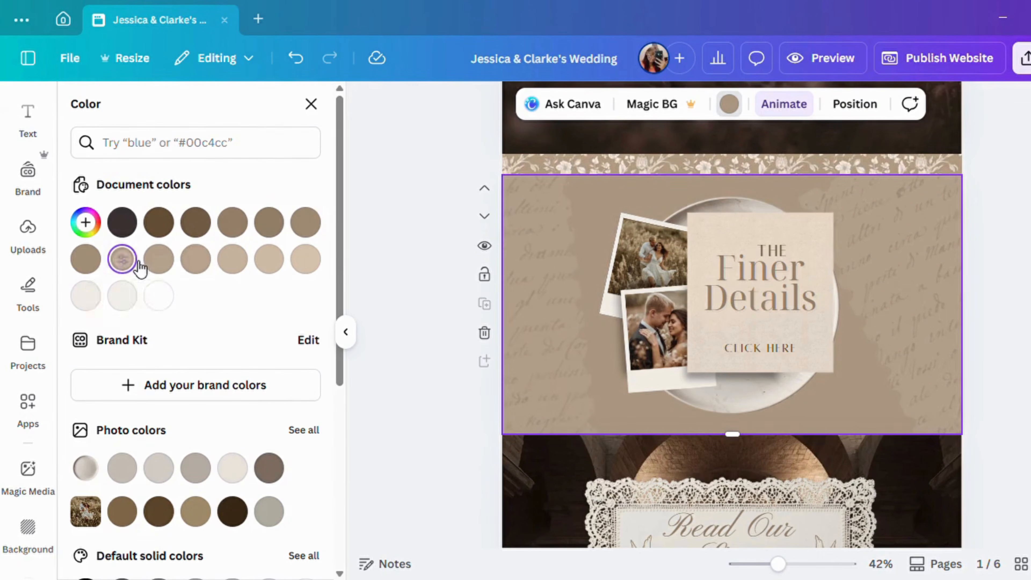
click(86, 259)
- Set the detached texture image as the Finer Details section's background again
click(730, 280)
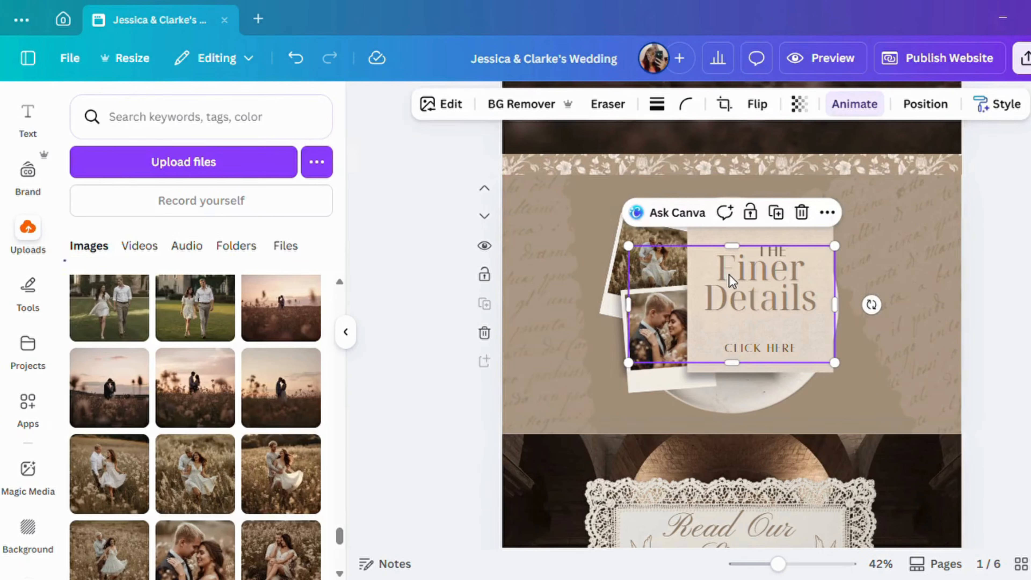
click(827, 222)
scroll(896, 410, down, 3)
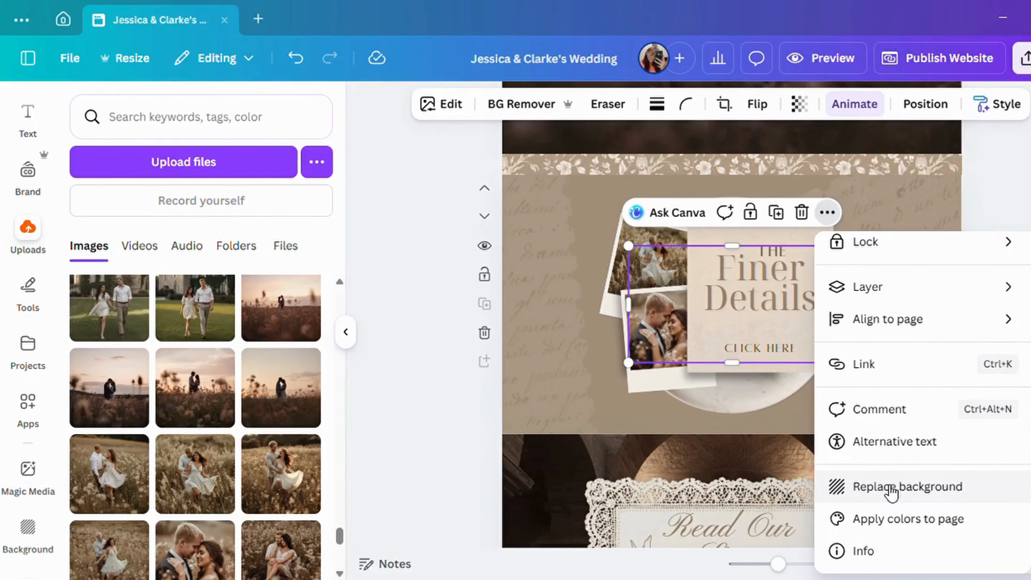
key(Escape)
- Detach the archway image from the Read Our Story section's background and delete it
scroll(1020, 306, down, 5)
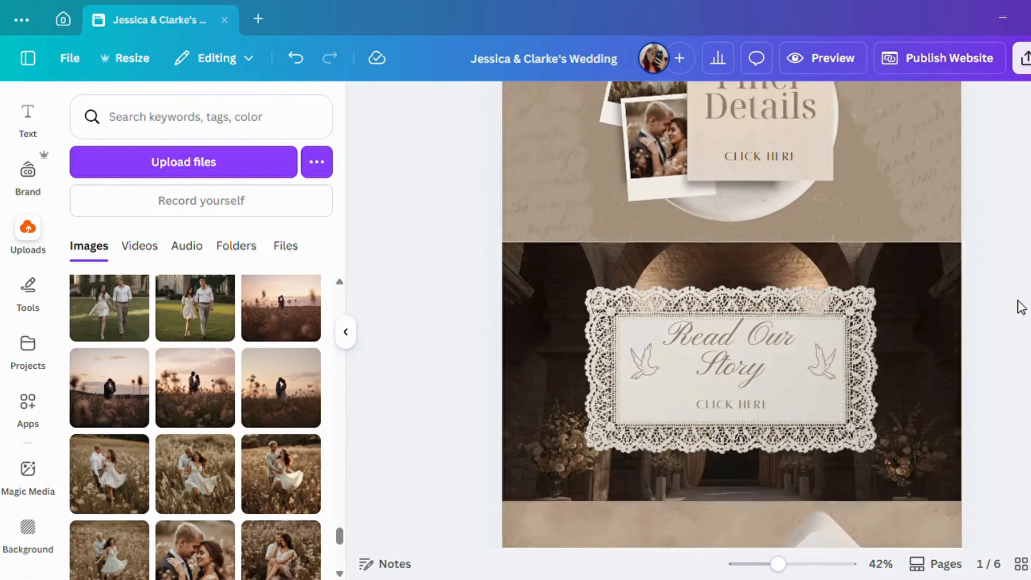
click(933, 289)
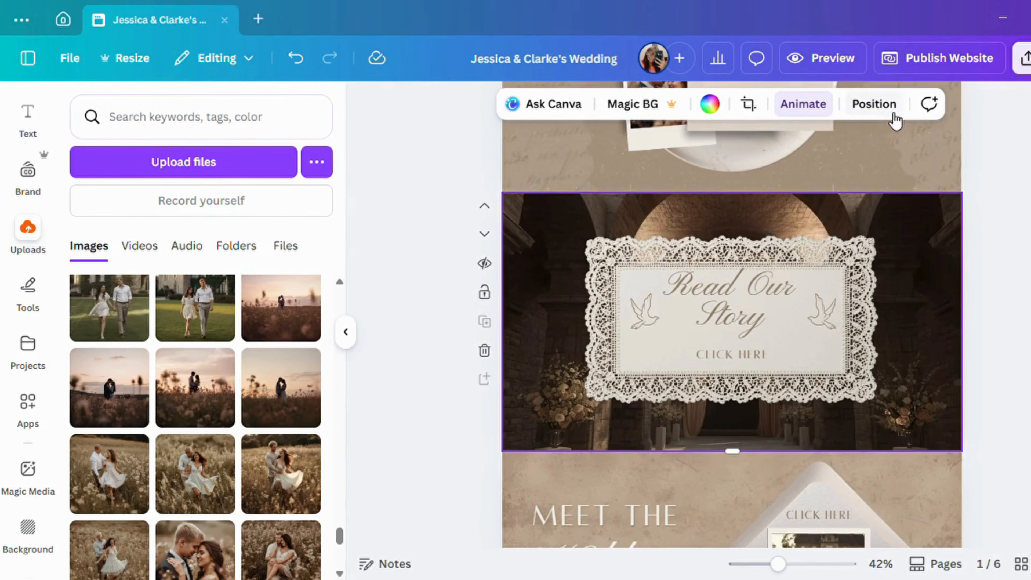
click(874, 104)
click(319, 282)
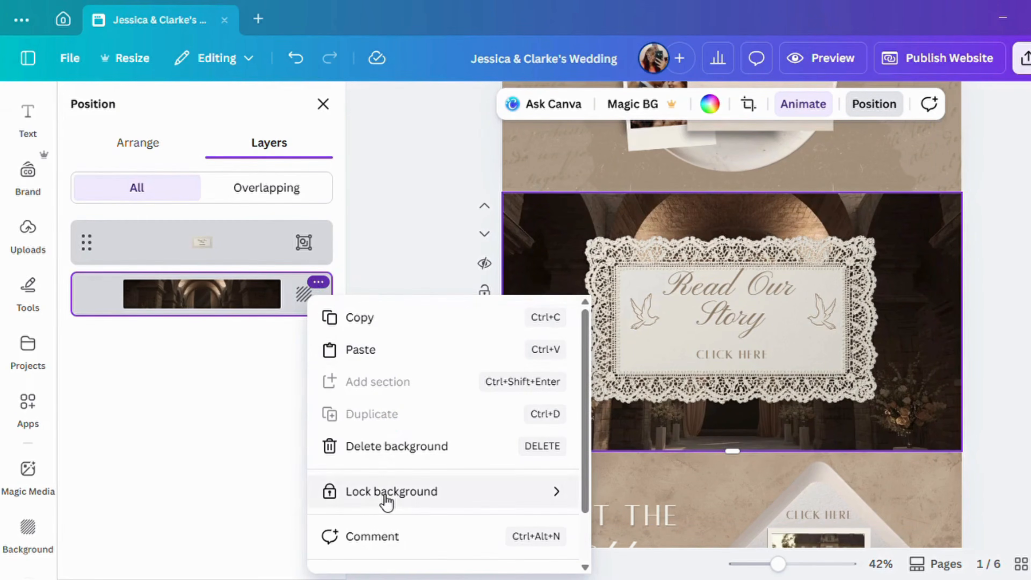
scroll(386, 500, down, 2)
click(388, 551)
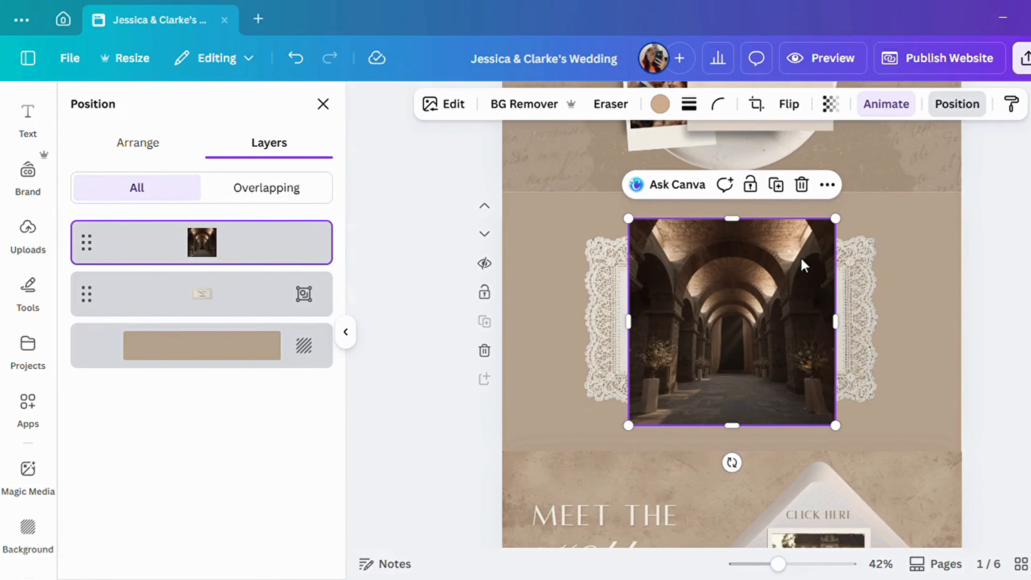
click(804, 184)
- Place the uploaded photo of the couple sitting on white seaside steps over the whole Read Our Story section
click(28, 230)
scroll(279, 430, down, 3)
scroll(285, 439, down, 3)
drag(302, 410, 418, 327)
drag(530, 209, 538, 211)
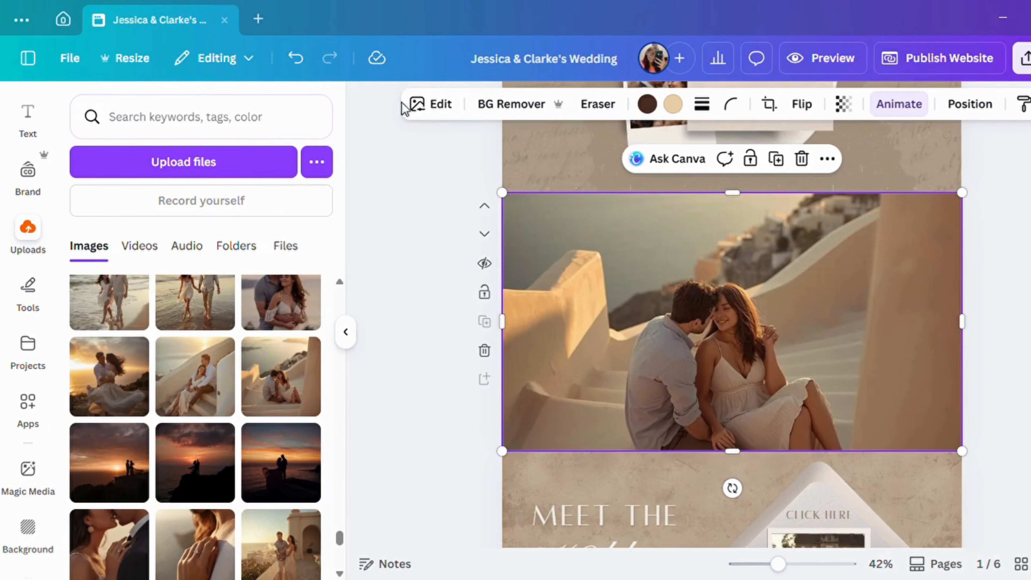
- Apply the Scandi filter to the photo of the couple on the steps
click(431, 104)
click(305, 418)
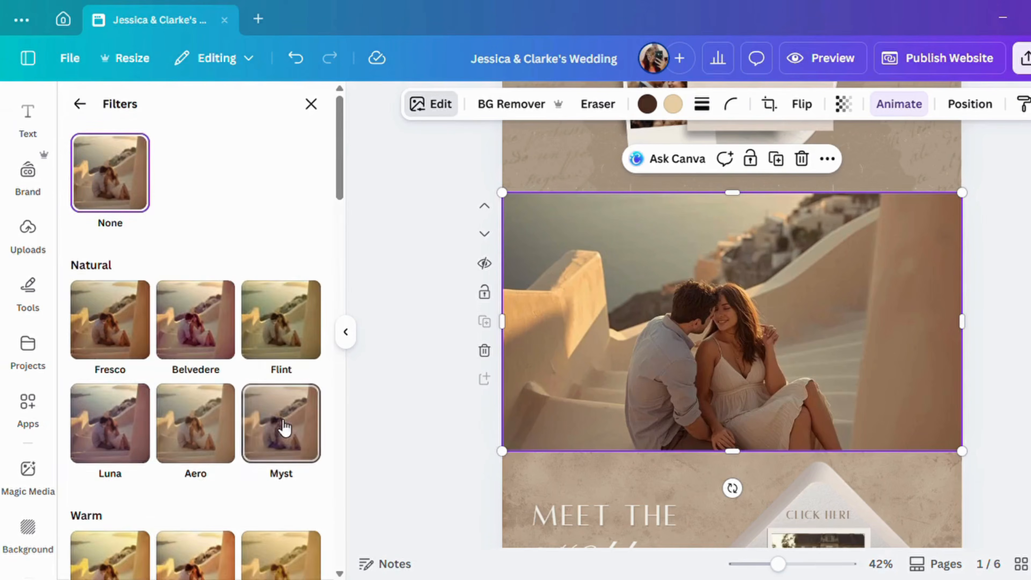
scroll(276, 425, down, 5)
click(114, 365)
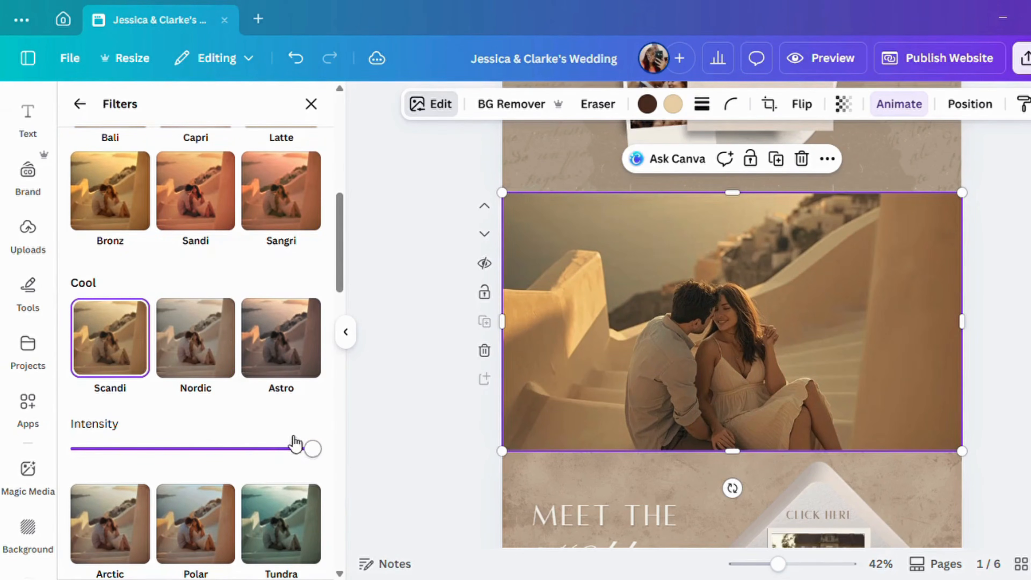
- Set the filtered steps photo as the background of the Read Our Story section
click(827, 159)
scroll(884, 489, down, 2)
click(889, 492)
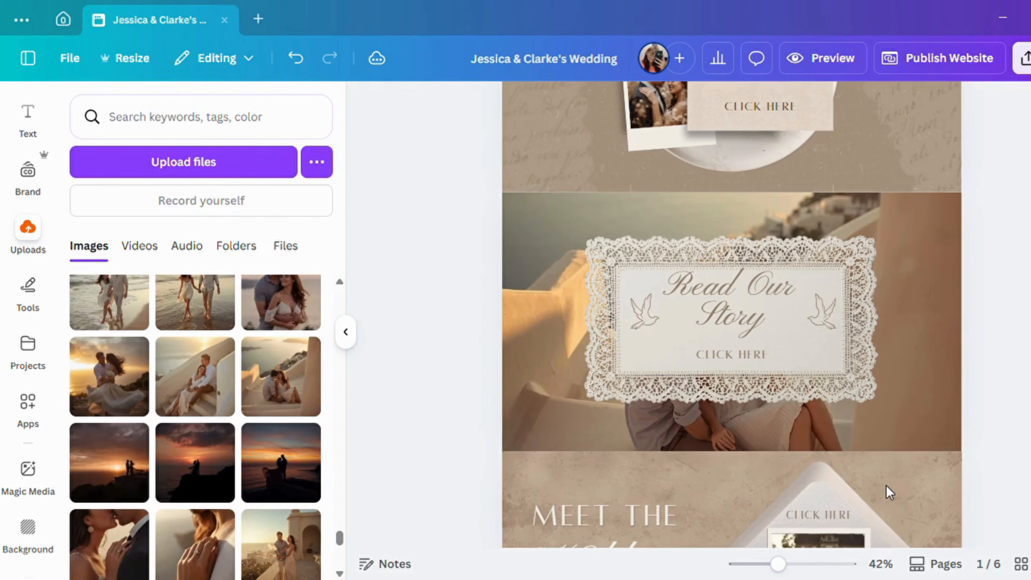
- Replace the "Read Our Story" heading on the lace card with "Our Story" on two lines
click(765, 289)
click(758, 289)
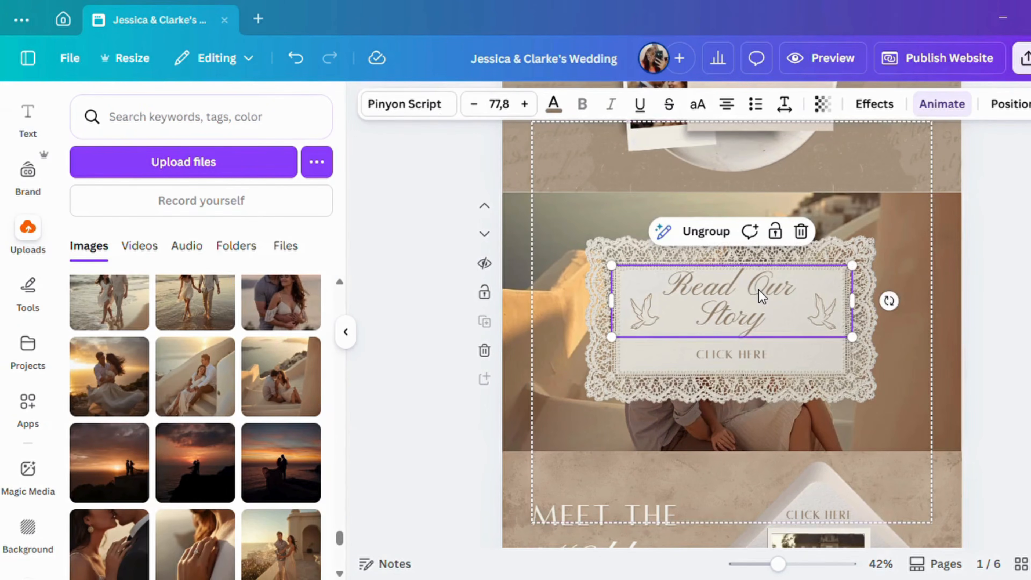
double_click(759, 290)
text(Our)
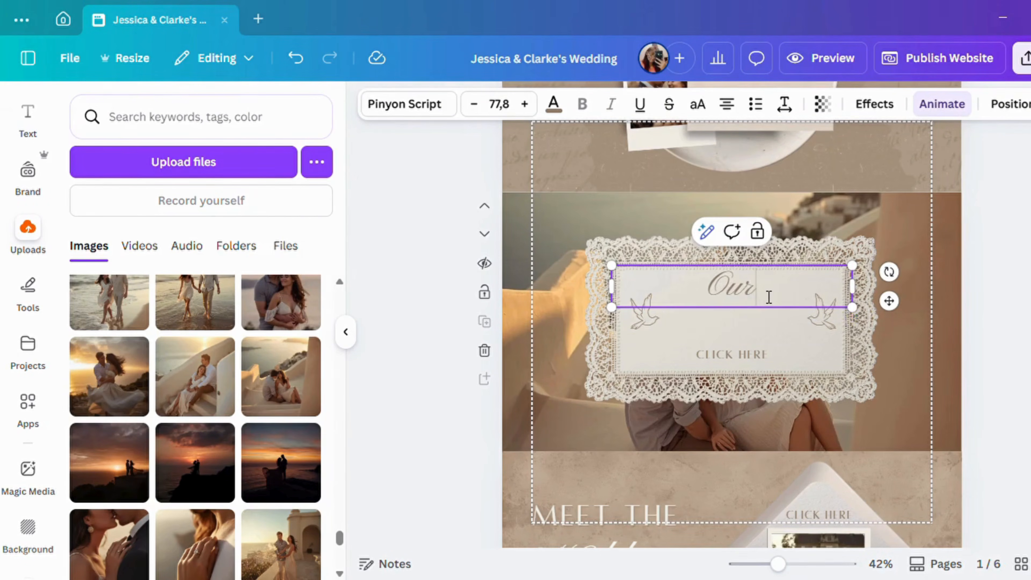
key(Return)
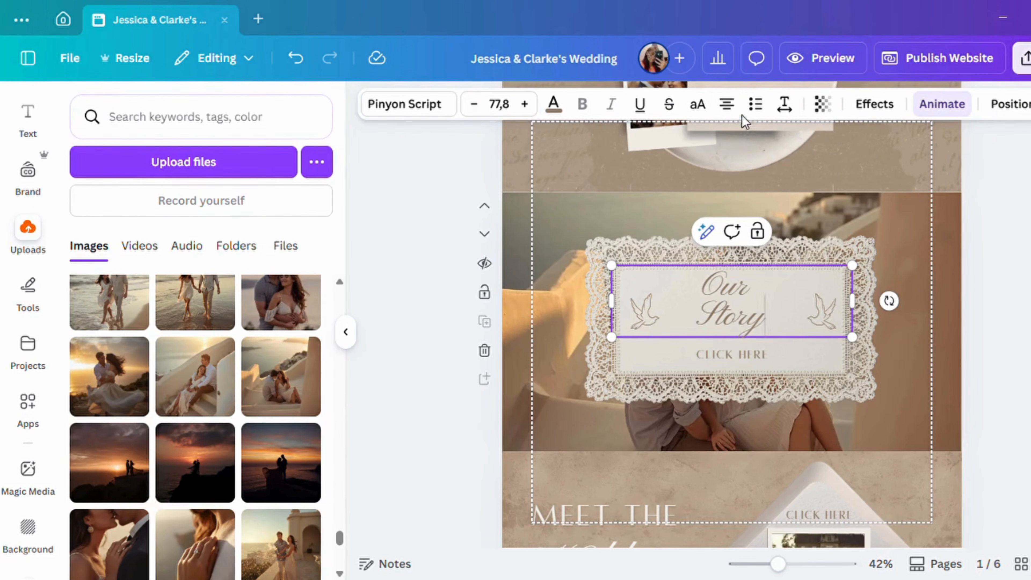
- Try other text alignments on the "Our Story" heading
click(735, 106)
click(734, 106)
click(735, 106)
key(ctrl+a)
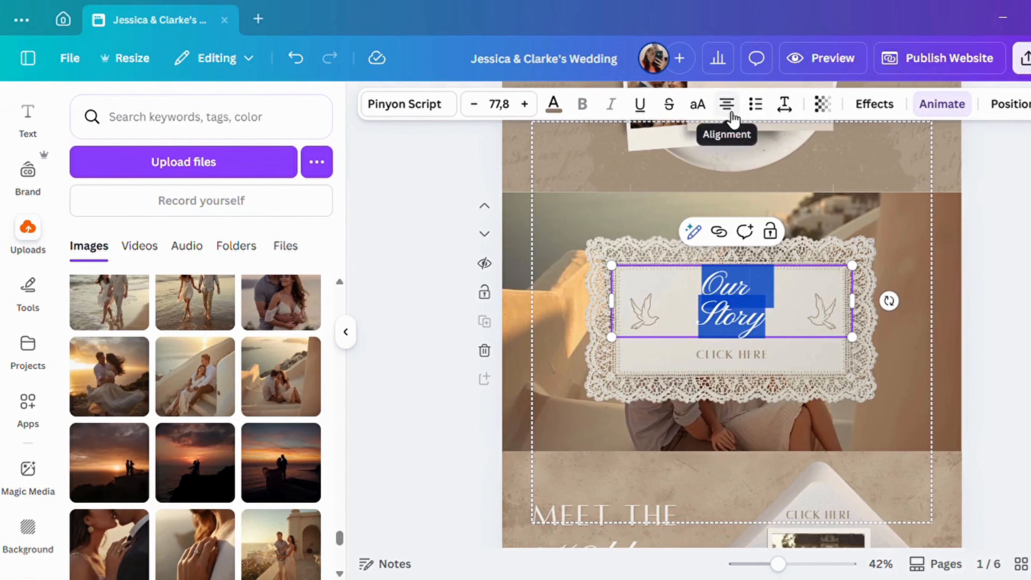
click(728, 106)
click(731, 115)
click(731, 115)
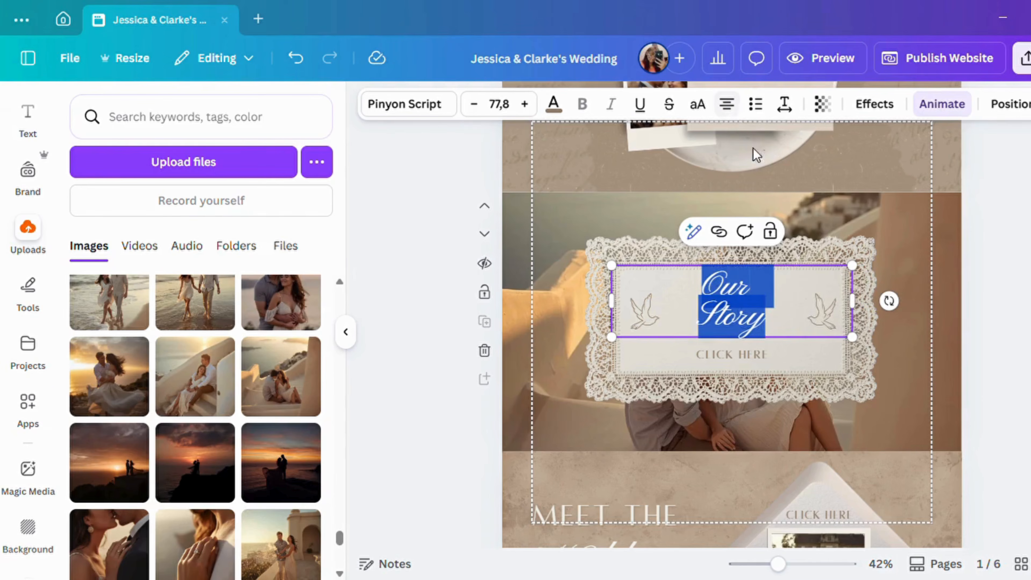
click(999, 284)
- Color the "Our Story" heading gray brown #725c45
click(739, 308)
click(738, 308)
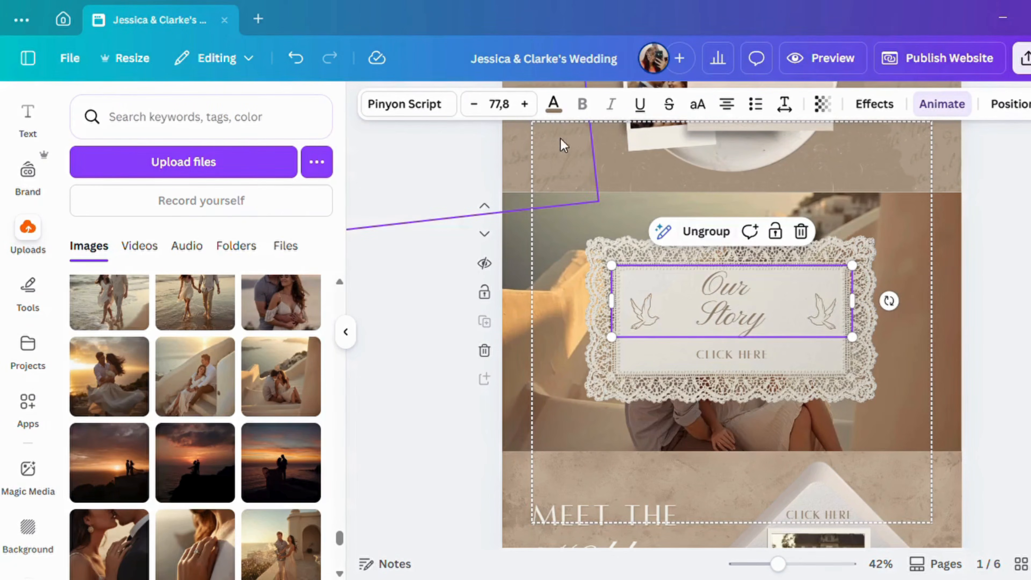
click(555, 110)
click(204, 224)
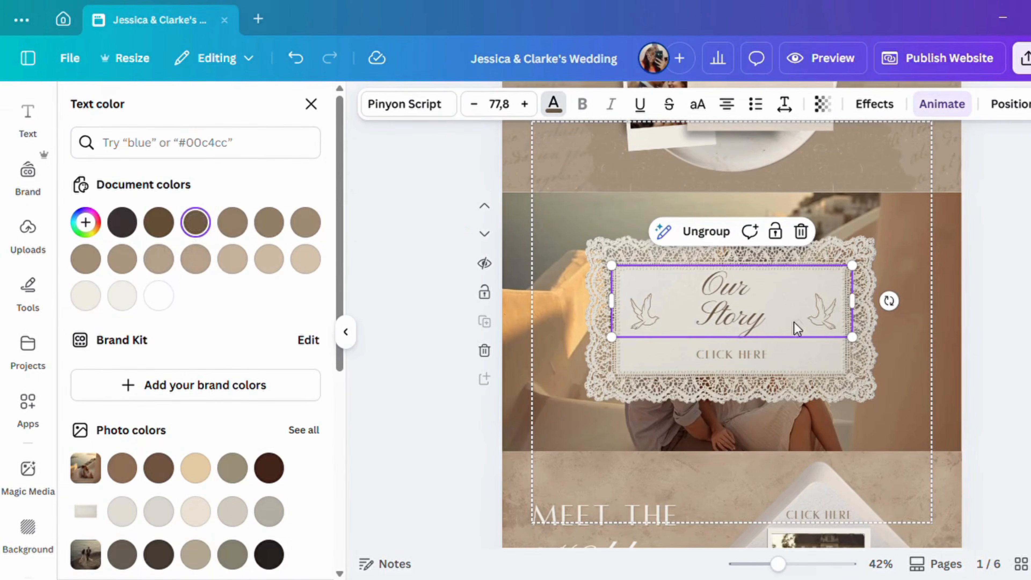
- Recolor the two dove icons beside the "Our Story" heading with the dark brown document color
click(820, 325)
click(578, 104)
click(158, 222)
click(646, 311)
click(158, 222)
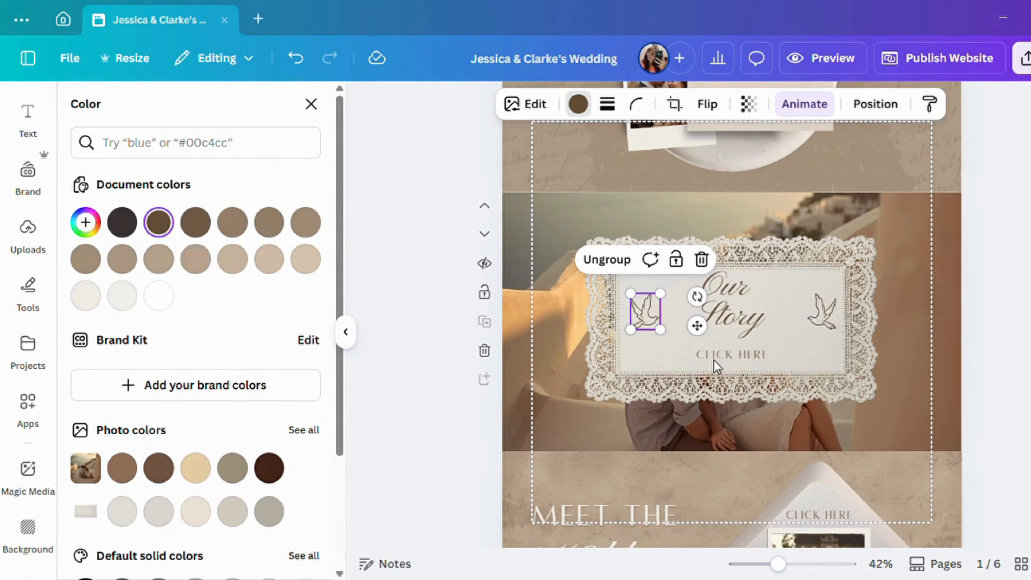
click(720, 356)
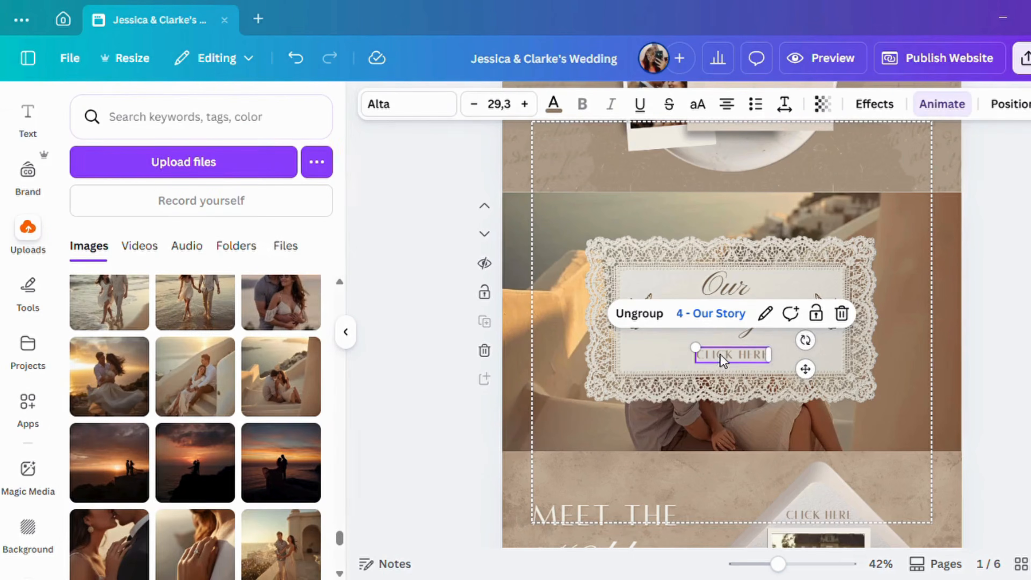
click(1015, 316)
- Replace the three envelope photos in the Wedding Party section with bridesmaids, groomsmen and bridesmaids photos from the uploads
scroll(1017, 316, down, 5)
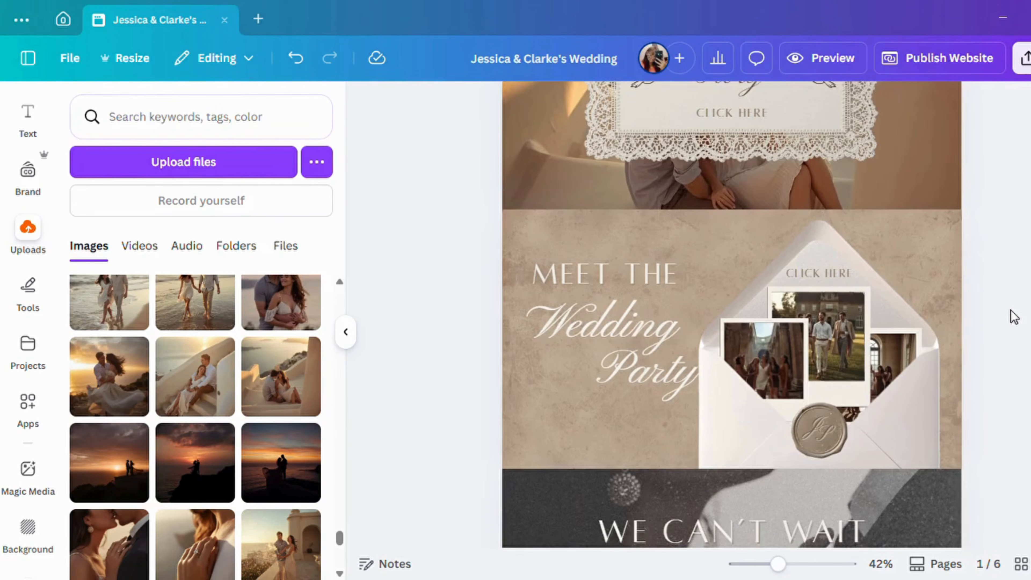
scroll(211, 415, up, 15)
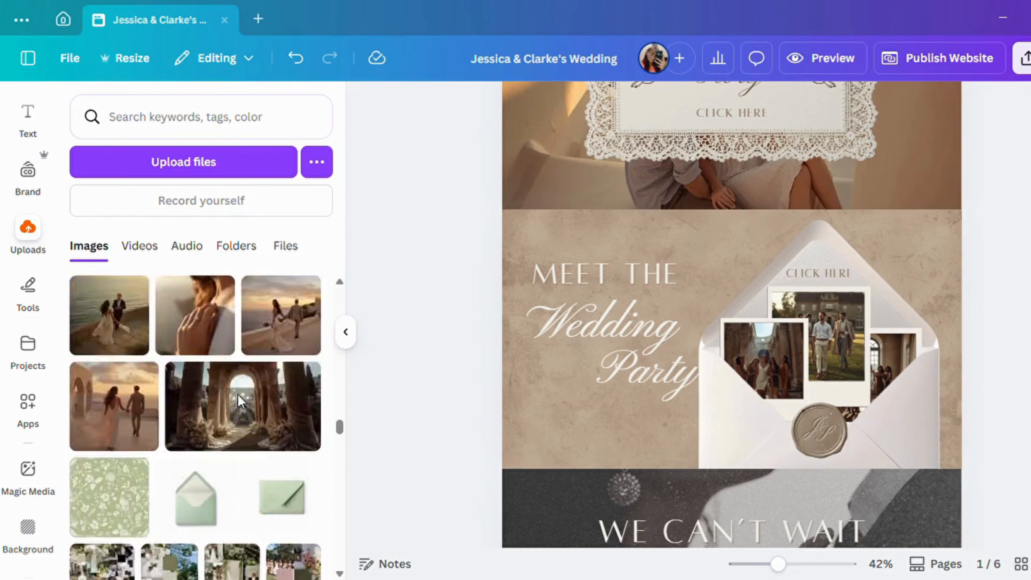
scroll(237, 394, up, 10)
drag(195, 447, 763, 360)
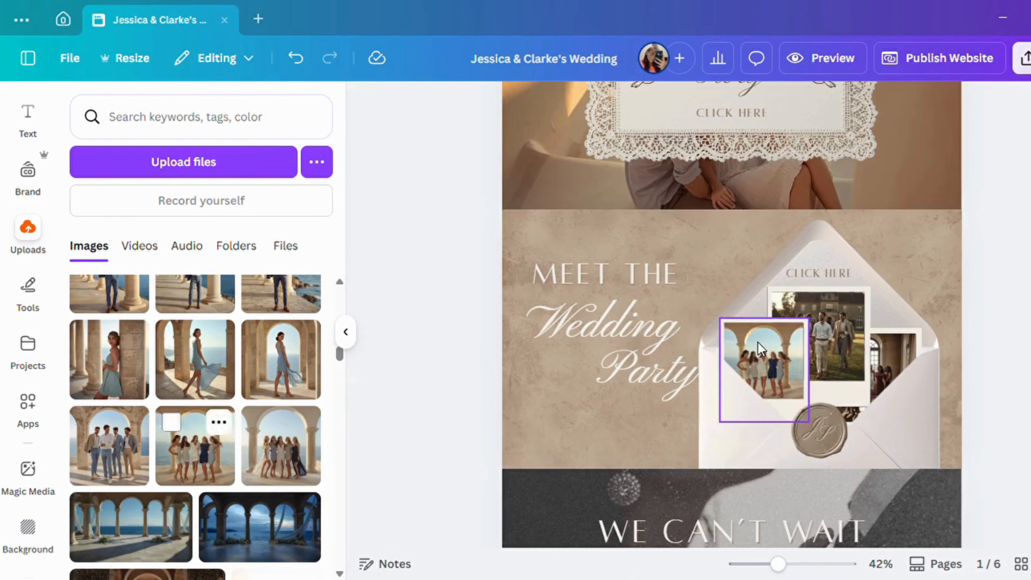
drag(112, 446, 851, 358)
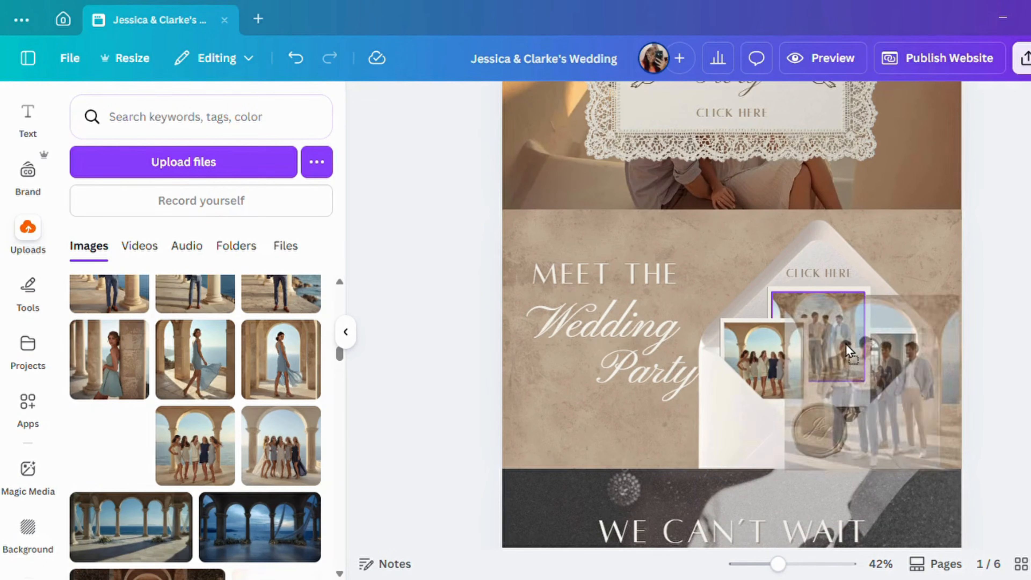
drag(195, 446, 886, 344)
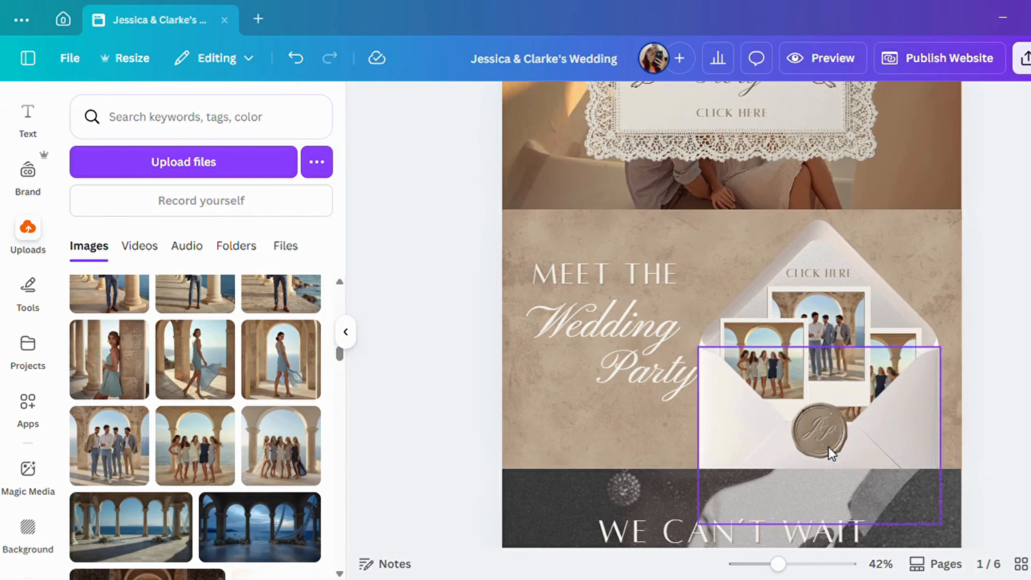
- Change the second initial on the envelope's wax seal to C and recolor the seal with a lighter brown document color
click(826, 438)
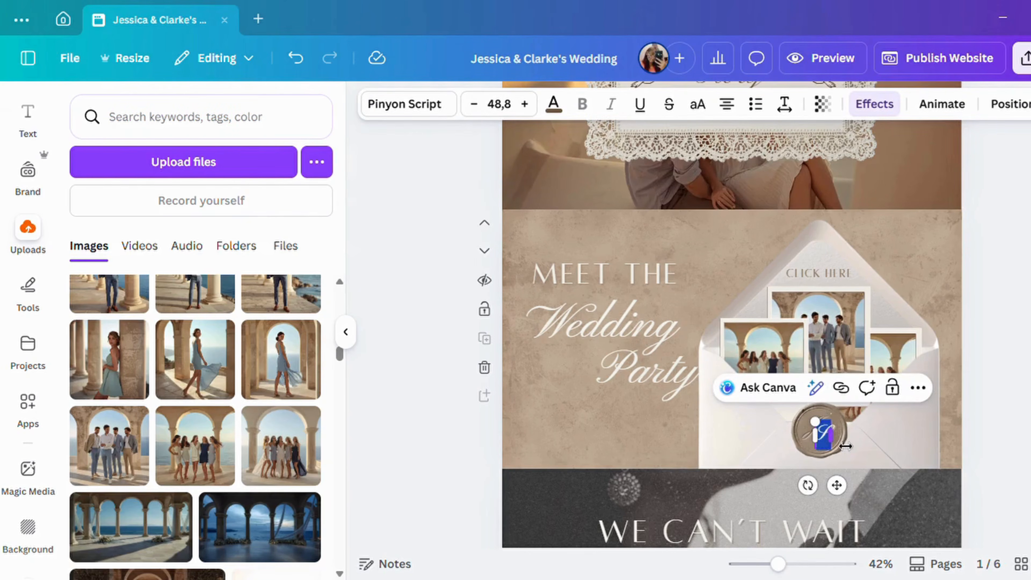
click(848, 434)
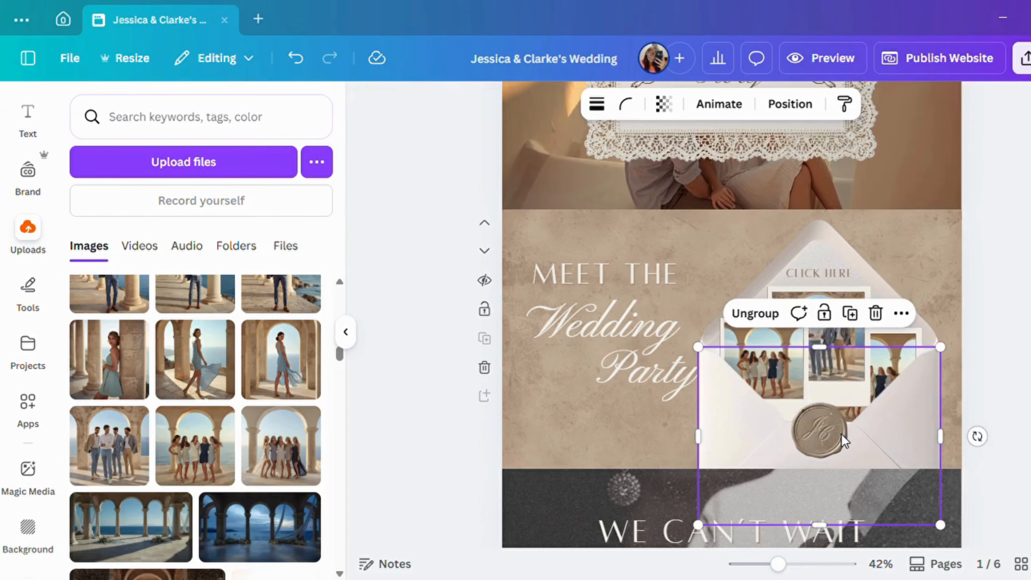
click(842, 435)
click(660, 104)
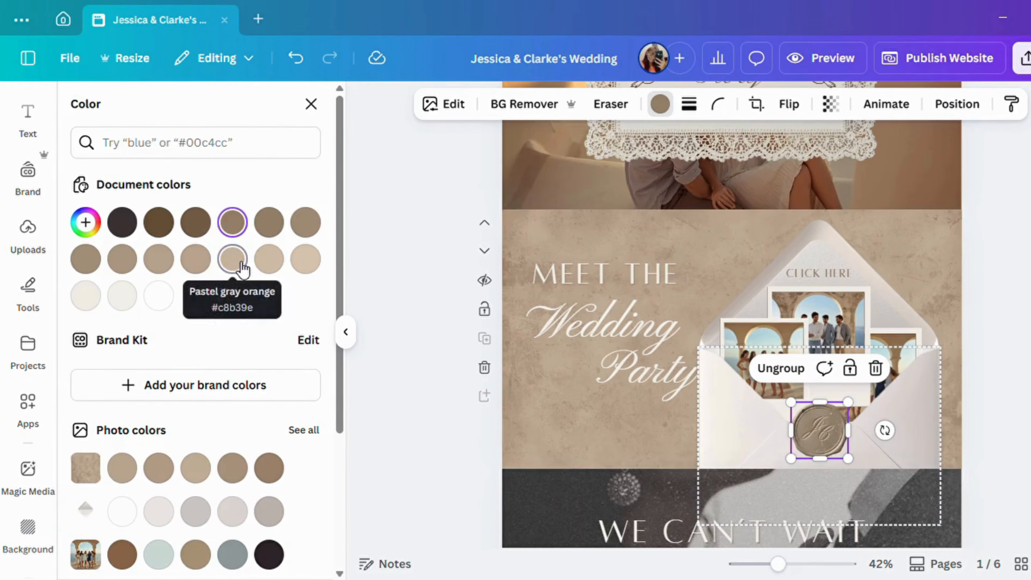
click(233, 259)
click(267, 262)
click(122, 259)
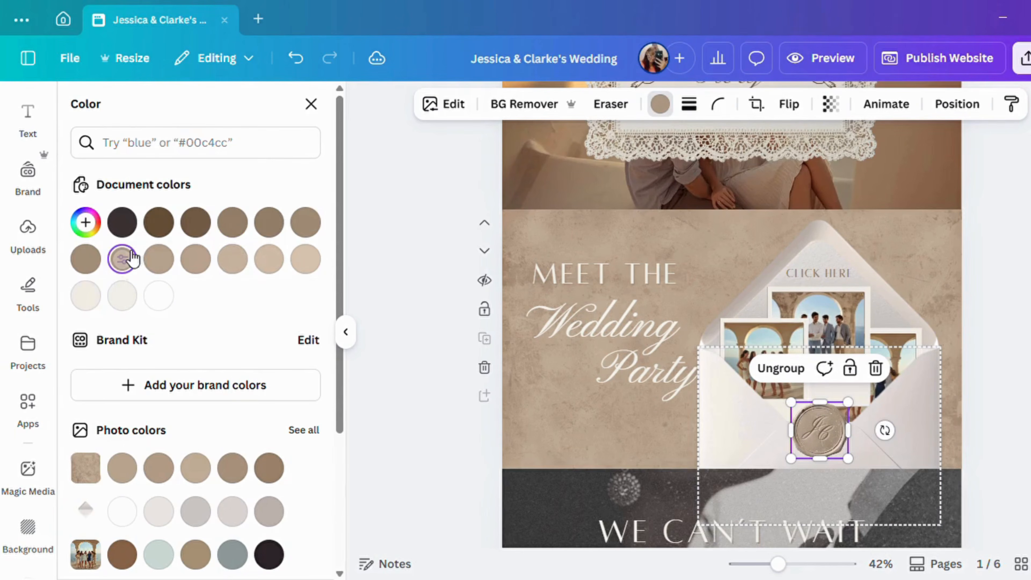
key(Escape)
- Set the "Meet the" heading to Noto Serif Display in uppercase and widen its text box to about 570
click(610, 283)
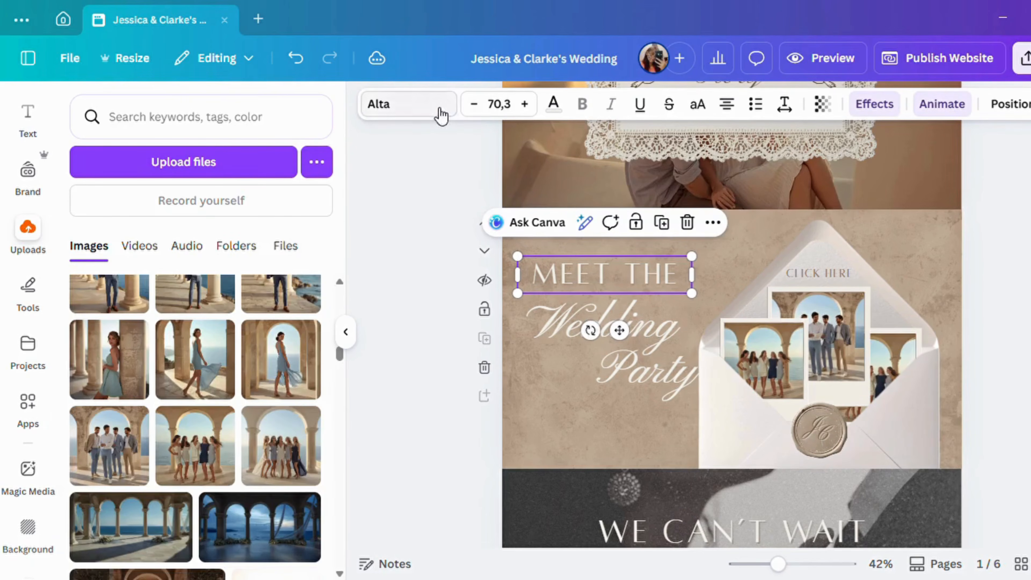
click(441, 116)
click(232, 357)
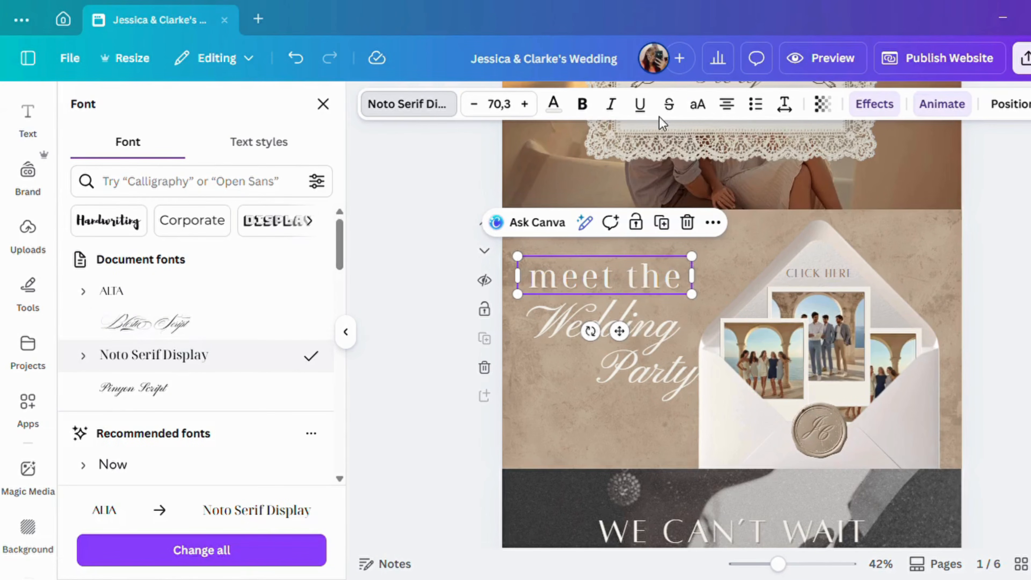
click(699, 104)
drag(706, 310, 714, 307)
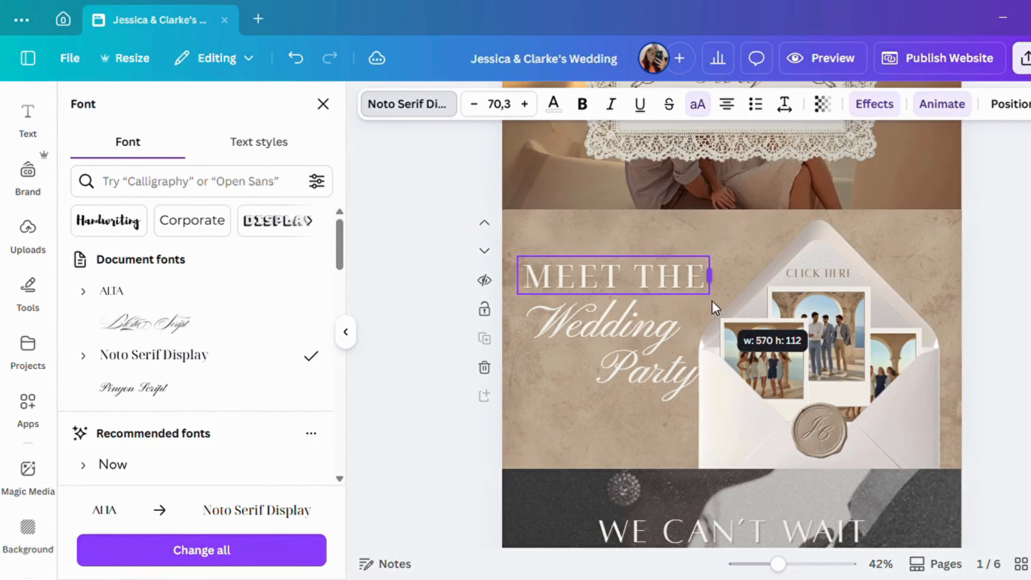
click(807, 275)
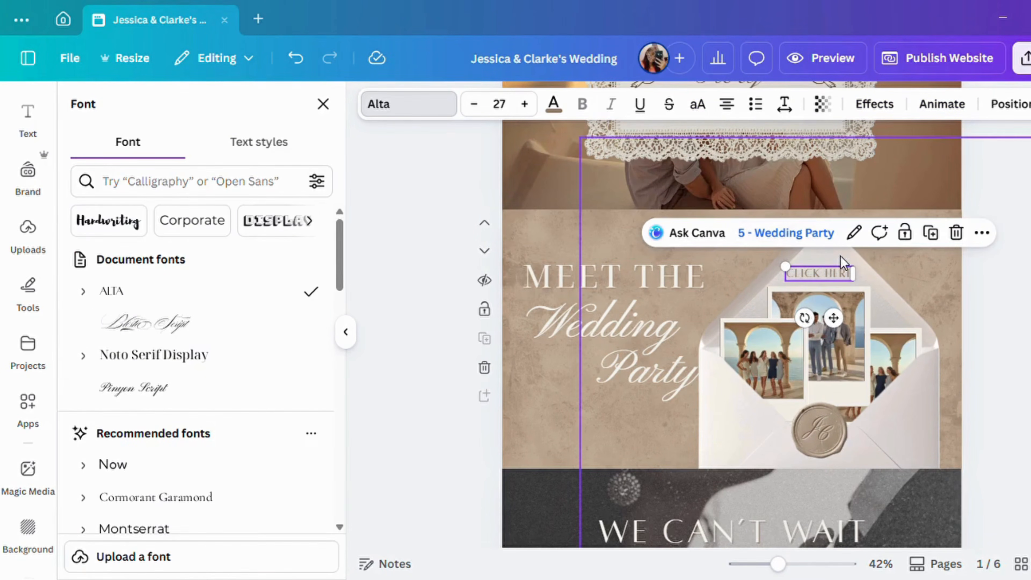
- Set the background layer beneath the Wedding Party section's paper texture to a darker brown document color
click(543, 440)
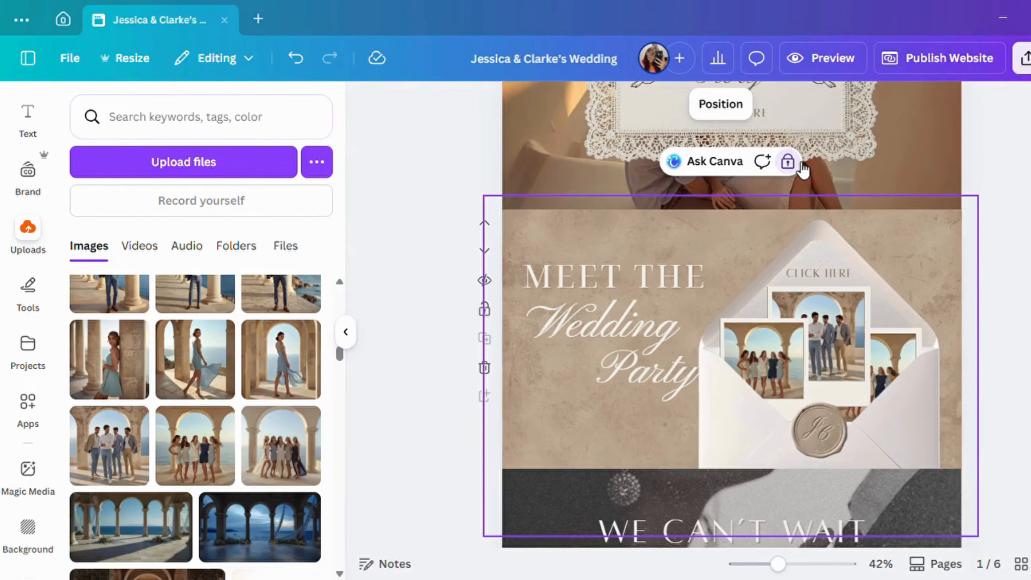
click(940, 106)
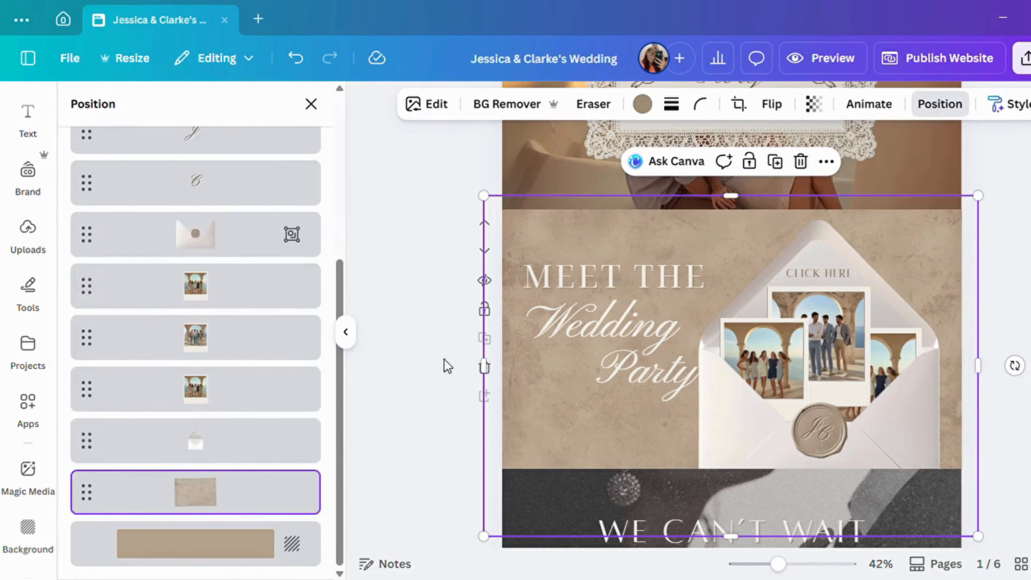
click(293, 535)
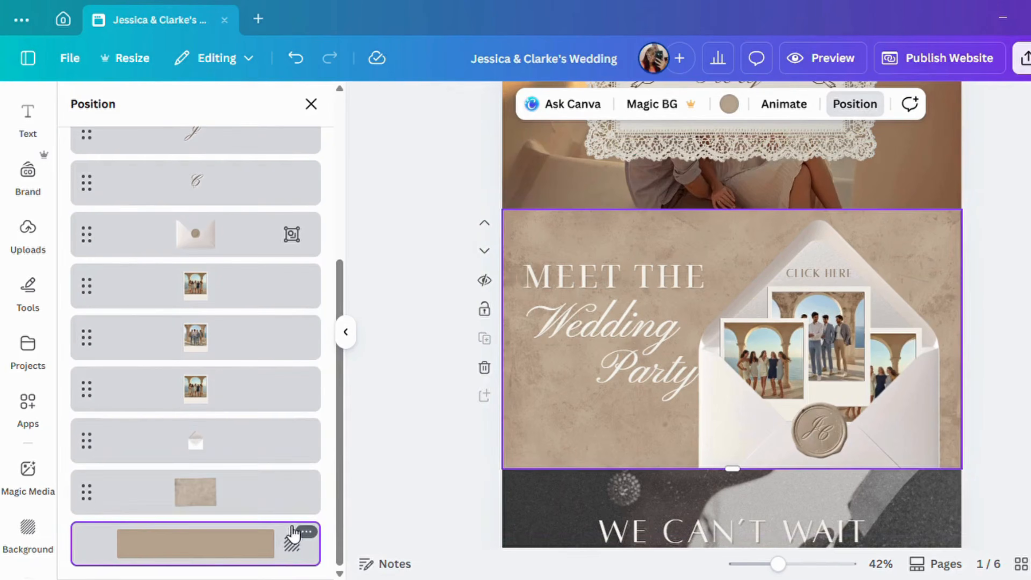
click(729, 104)
click(233, 222)
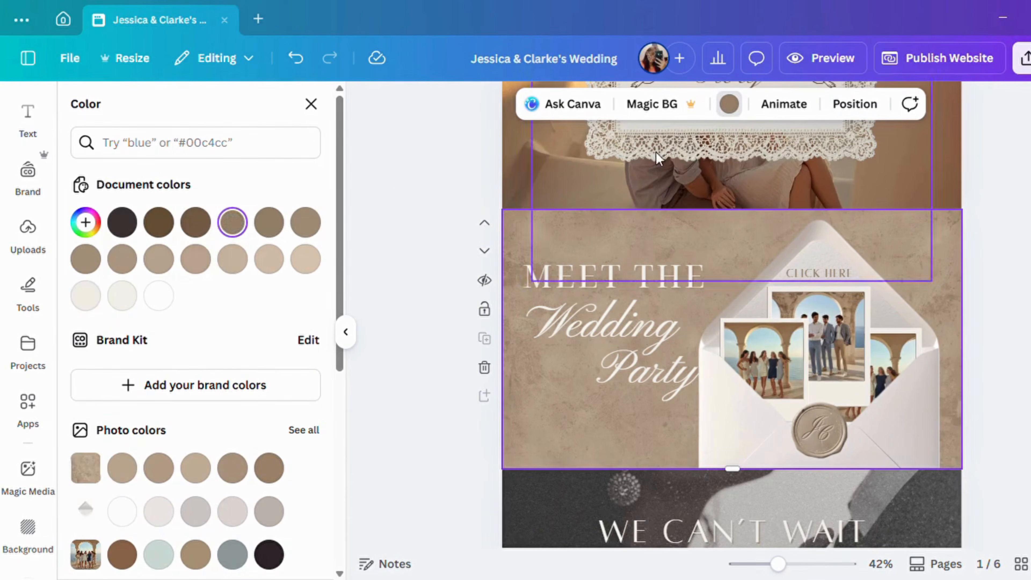
- Lower the transparency value of the Wedding Party section's paper texture to about 49
click(558, 453)
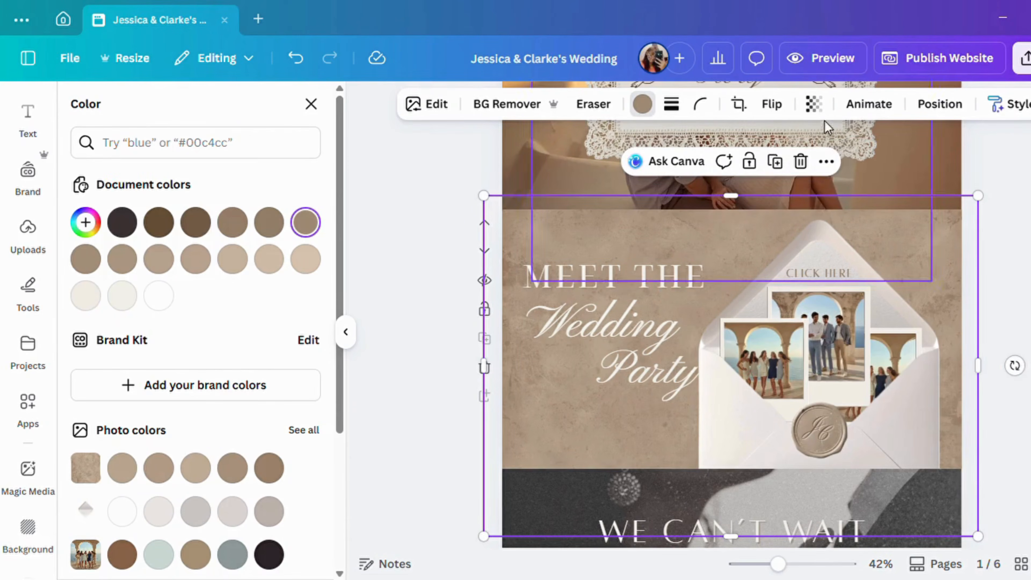
click(814, 104)
drag(820, 173, 797, 194)
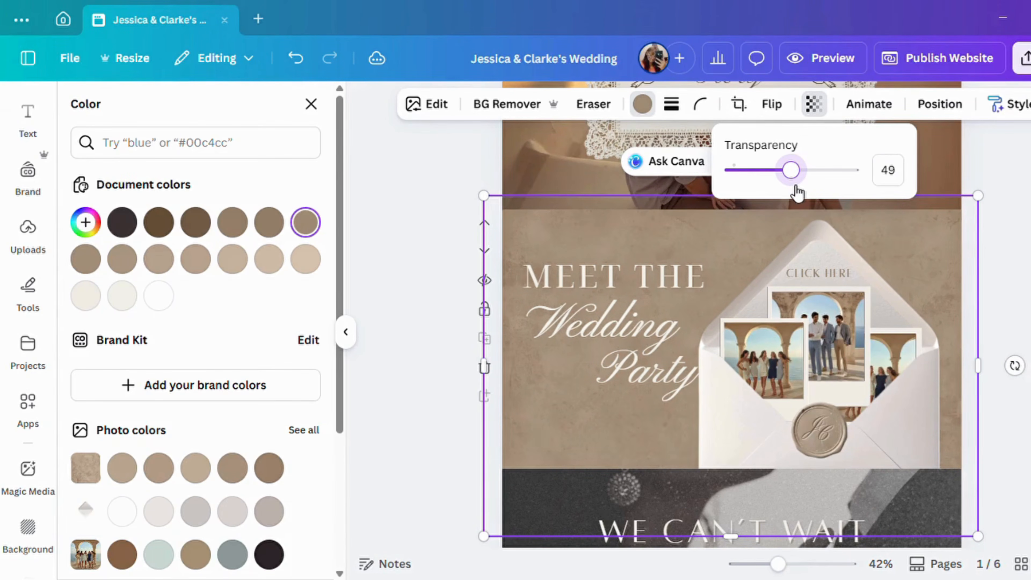
click(434, 196)
click(435, 199)
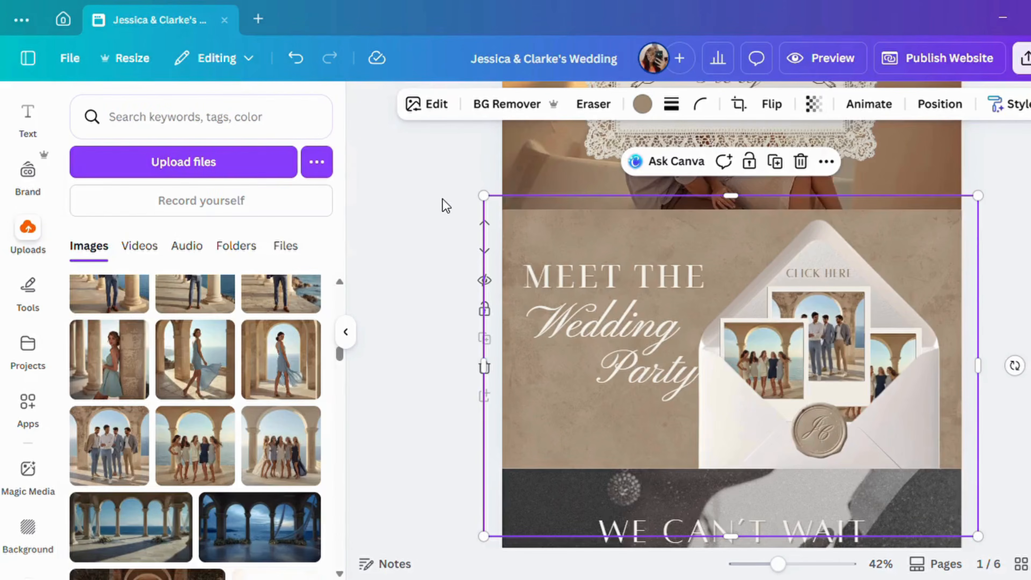
click(450, 215)
click(352, 345)
- Change the date in the "We can't wait" section to "October the Seventh, 2028" and widen its text box to fit one line
scroll(857, 353, down, 5)
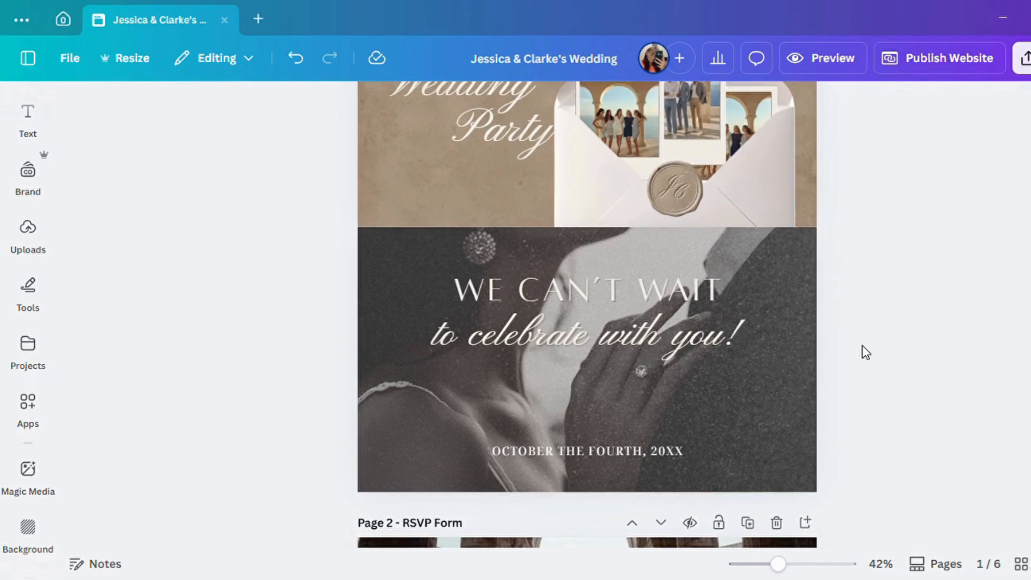
double_click(667, 451)
click(687, 452)
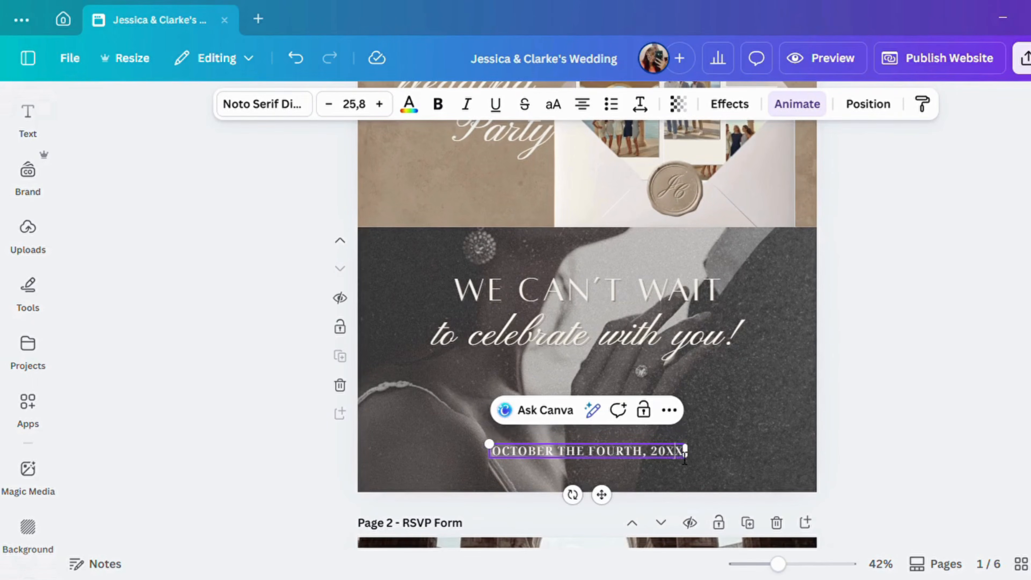
key(BackSpace)
key(BackSpace)
text(28)
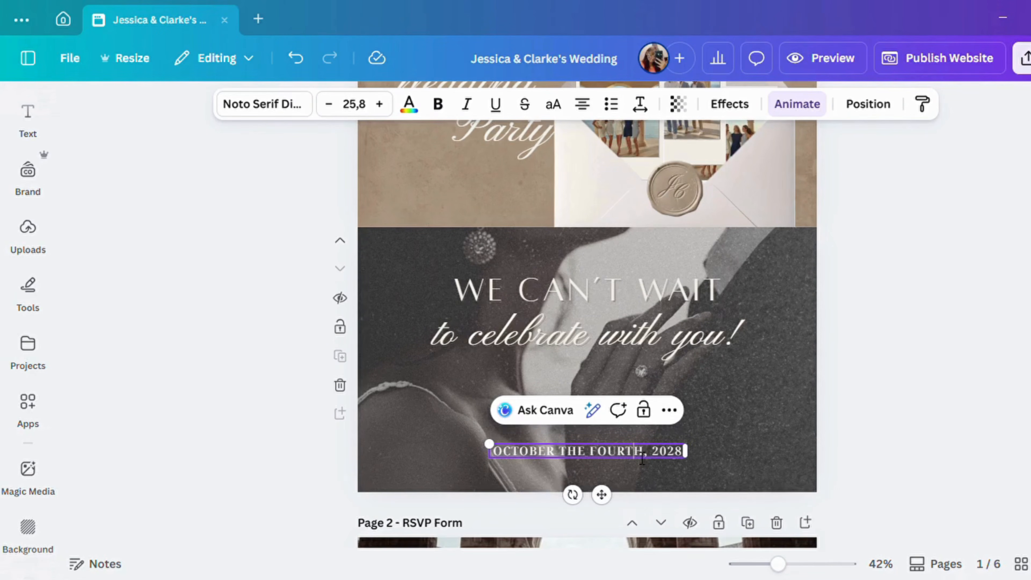
key(BackSpace)
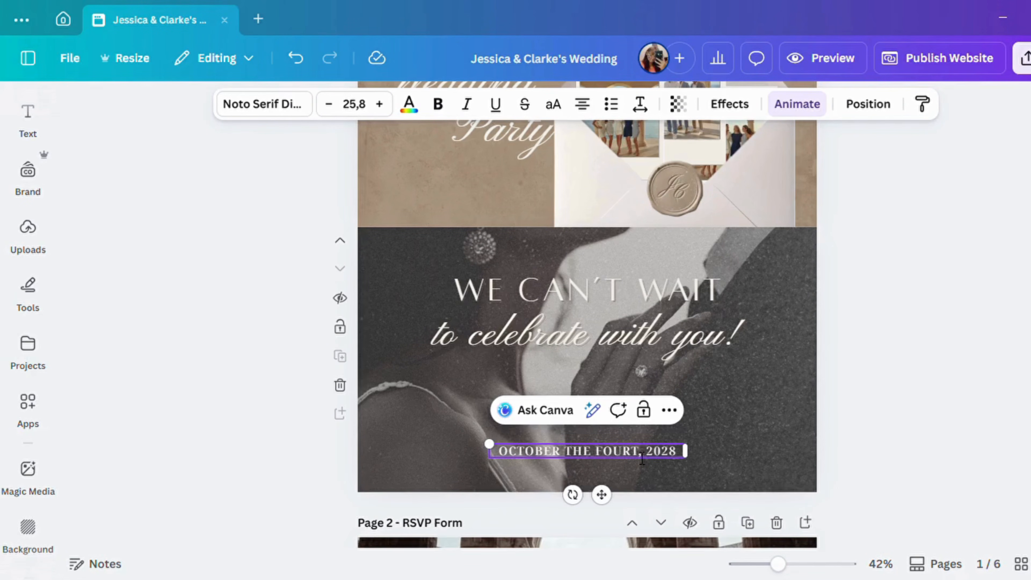
text(SEVENTH)
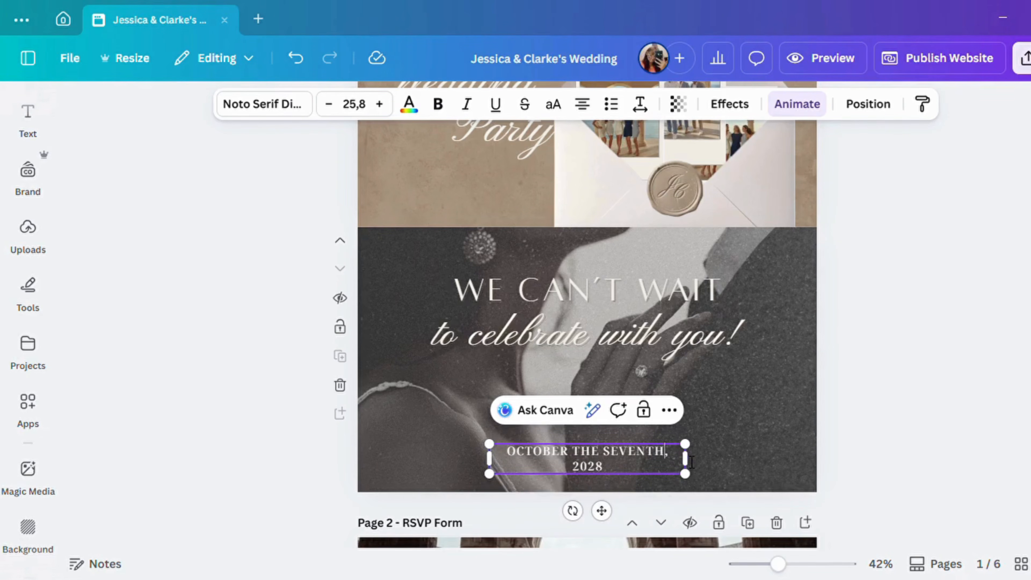
drag(701, 465, 714, 464)
- Remove the black-and-white photo from the background layer of the "We can't wait" section
click(751, 386)
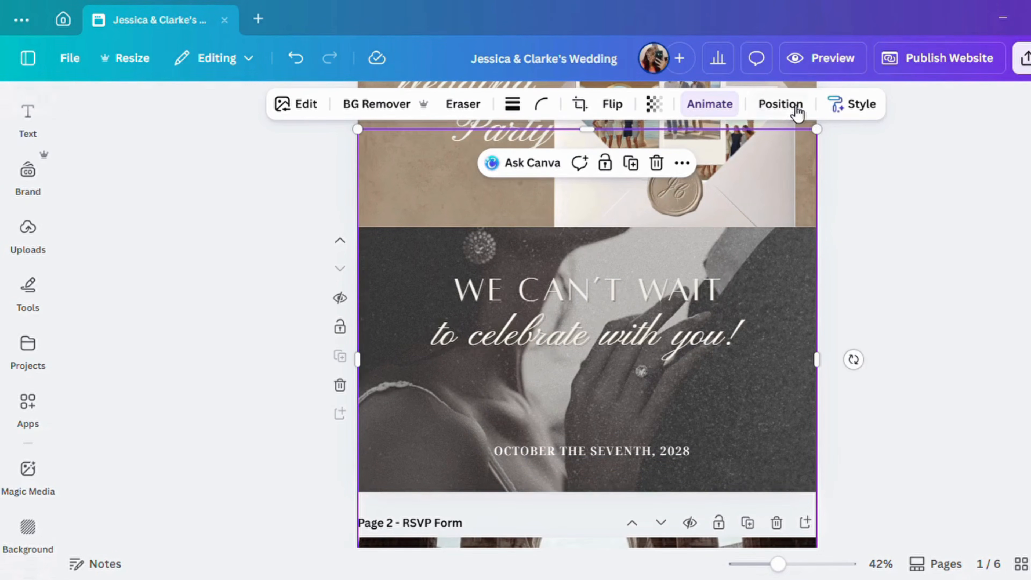
click(778, 104)
click(311, 485)
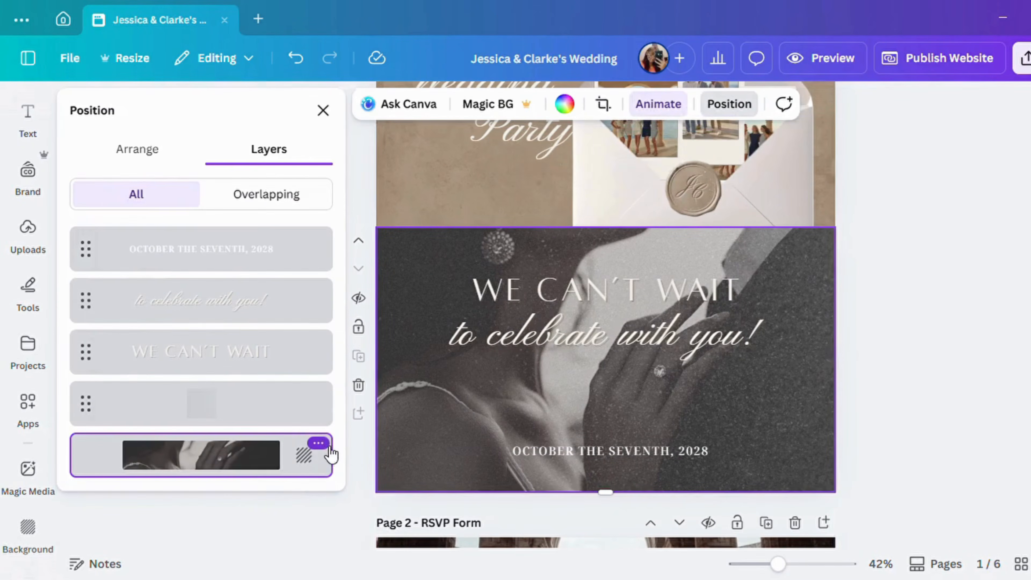
click(318, 443)
click(380, 408)
click(675, 220)
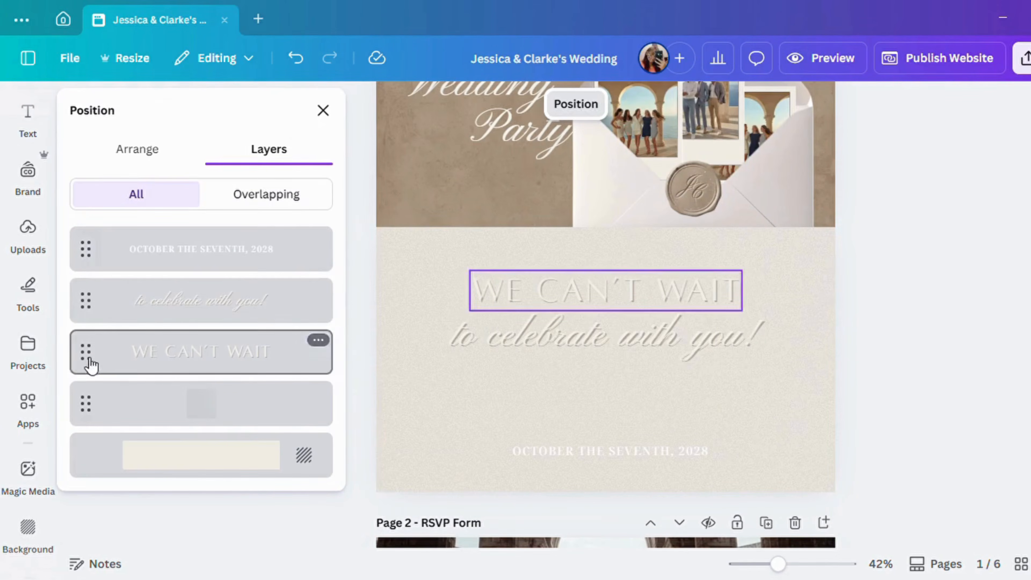
- Place the uploaded photo of the couple embracing on the terrace in the texture overlay behind the "We can't wait" text
click(28, 236)
scroll(269, 494, down, 10)
scroll(268, 492, down, 10)
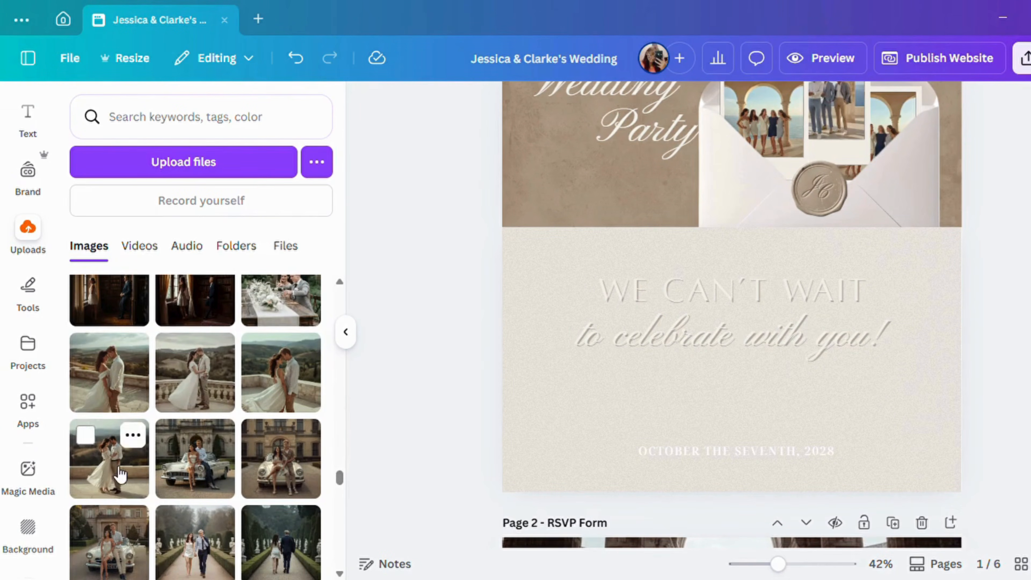
drag(110, 398, 556, 357)
double_click(549, 273)
click(443, 238)
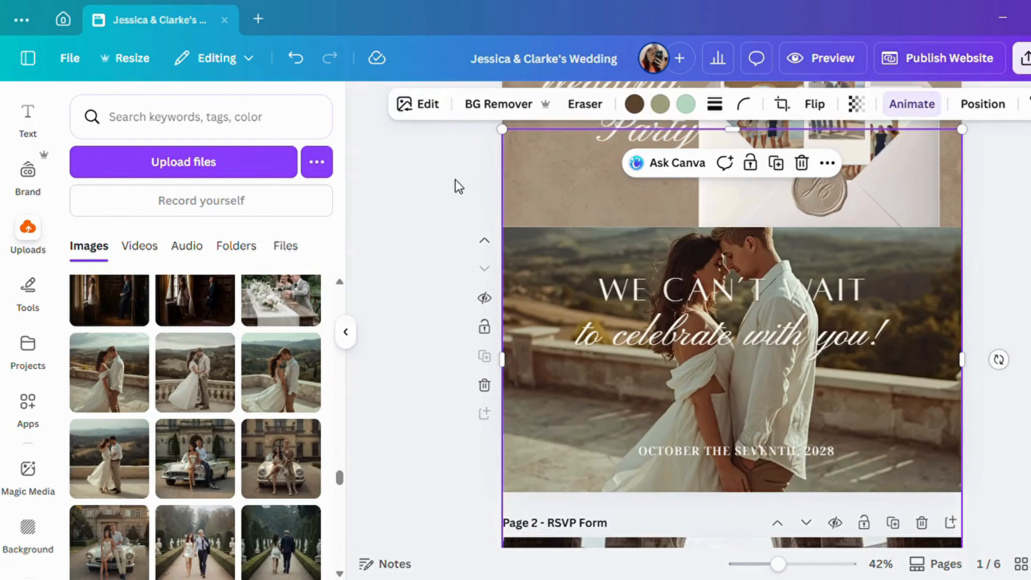
- Apply a black-and-white Mono filter to the couple photo and reduce the filter's intensity
click(431, 106)
click(309, 333)
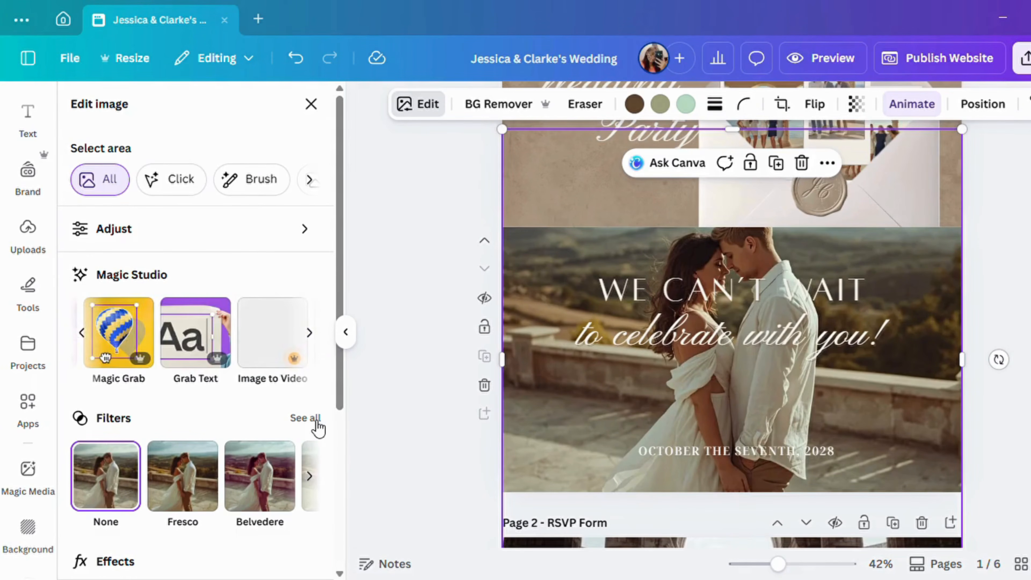
click(306, 418)
scroll(288, 406, down, 20)
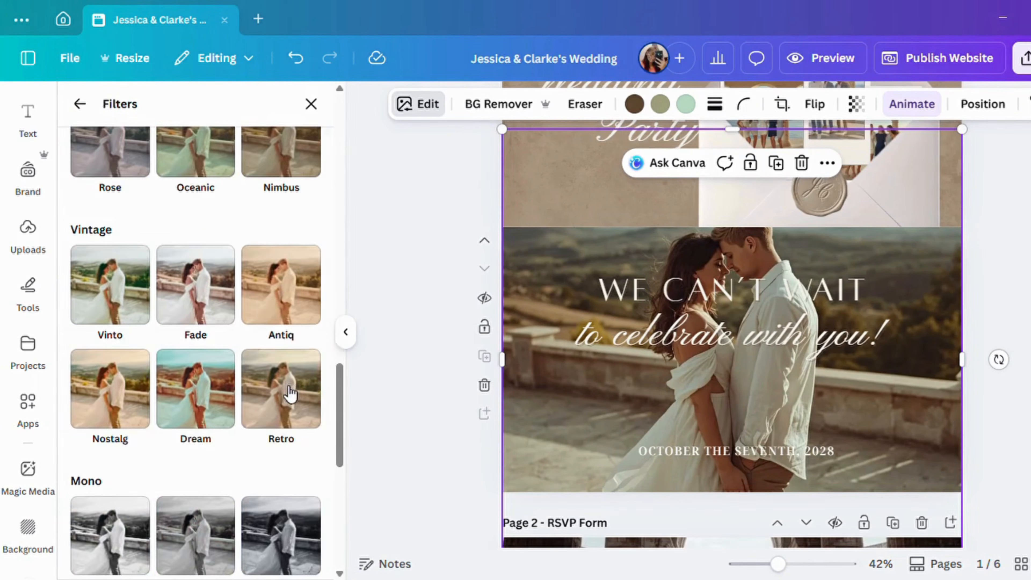
click(131, 233)
drag(307, 329, 273, 335)
- Set the couple photo as the background of the "We can't wait" section, replacing the existing background
click(983, 106)
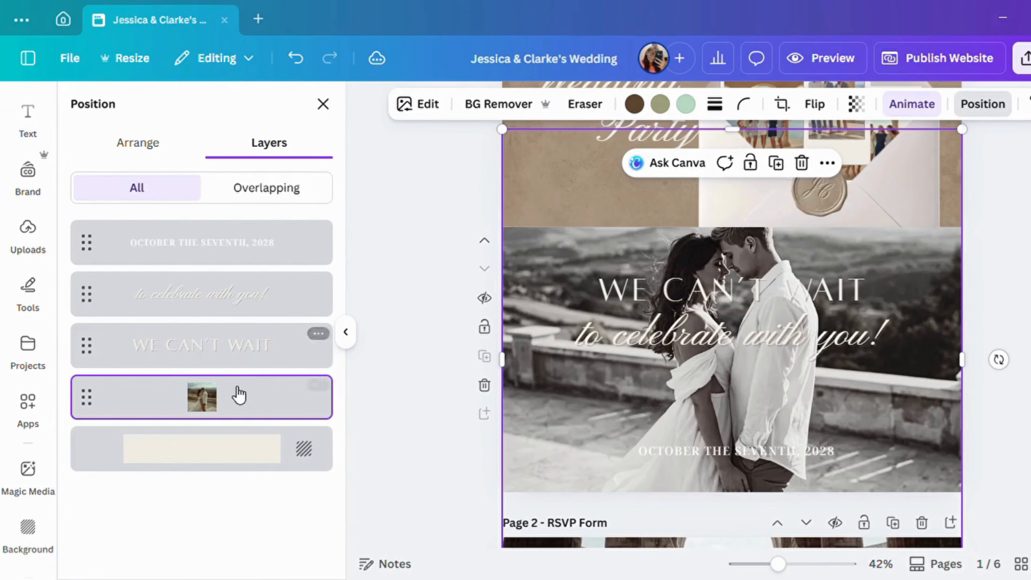
click(320, 386)
scroll(414, 309, down, 5)
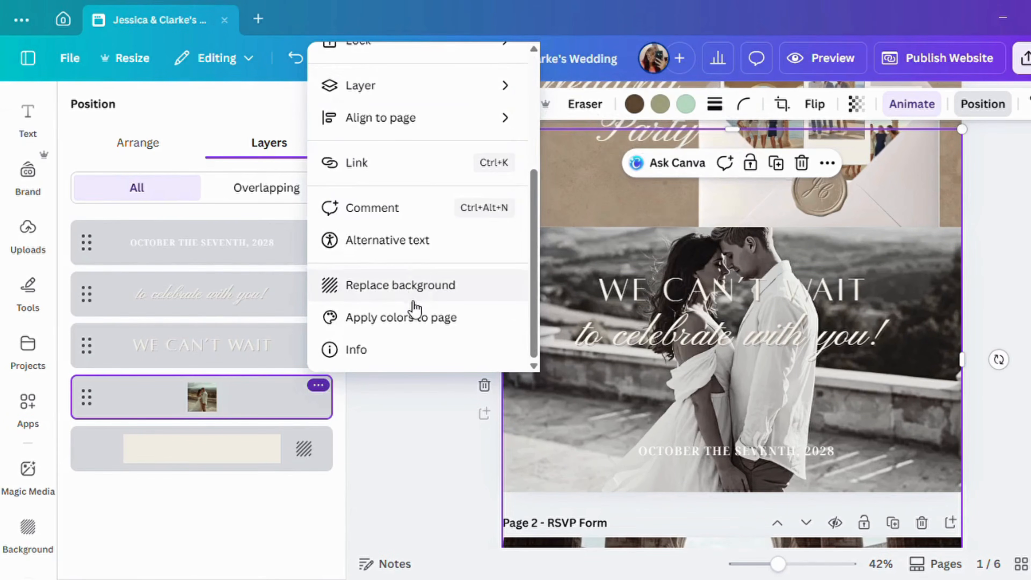
click(415, 299)
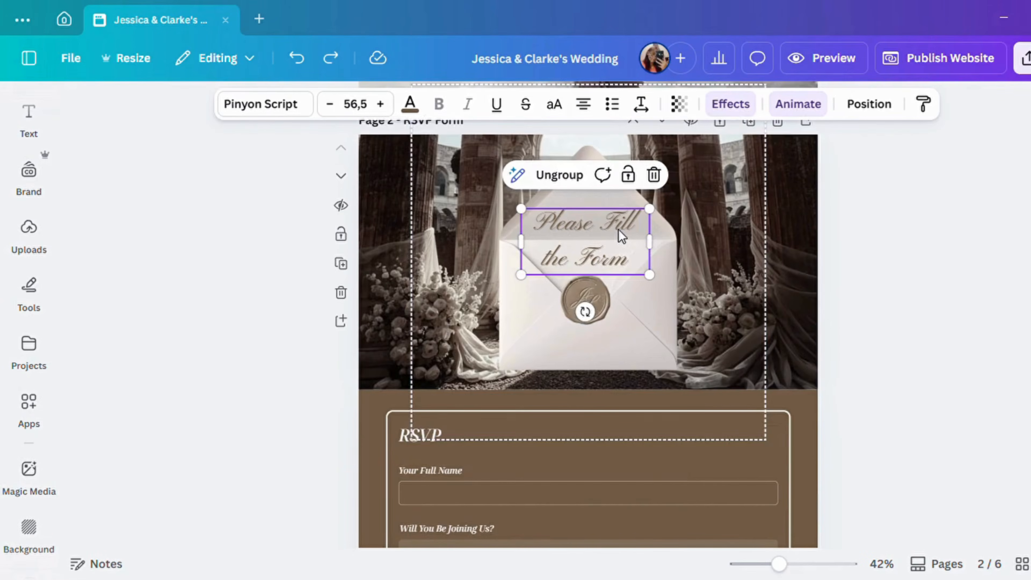
- Change the envelope text on the RSVP Form page to "Please Enter Your Details" and move it slightly higher
double_click(618, 229)
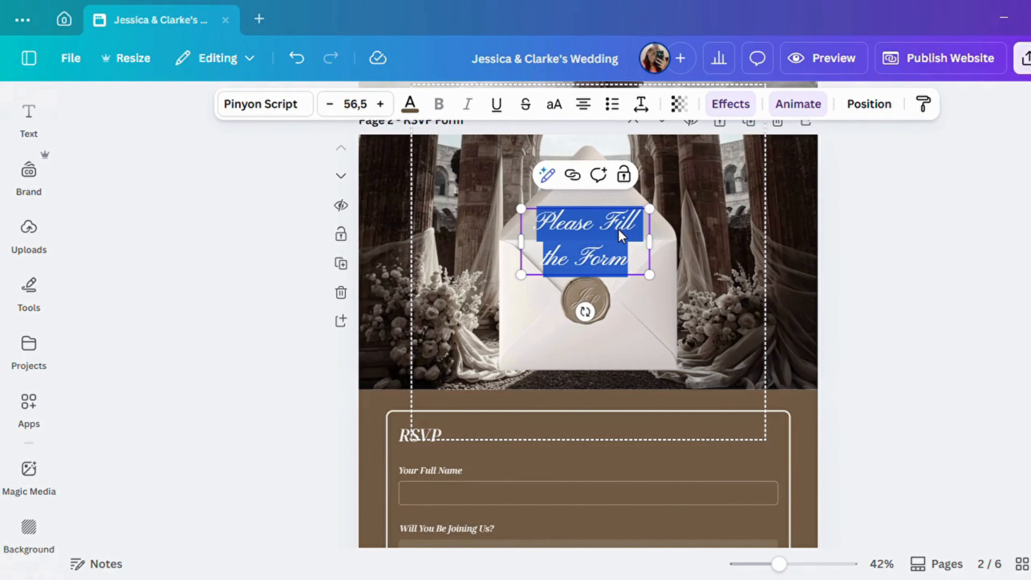
text(Please)
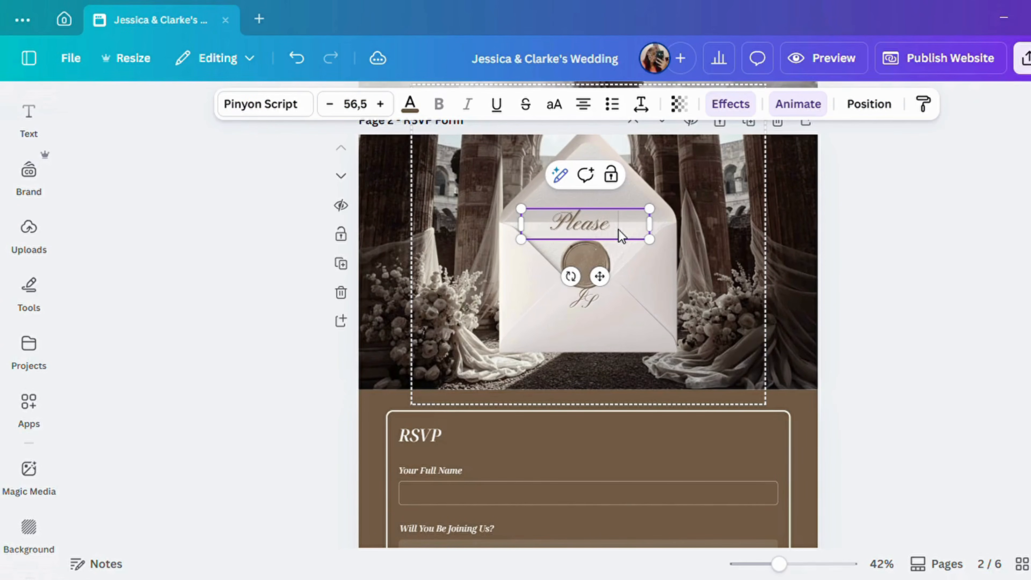
text( Enter Yo)
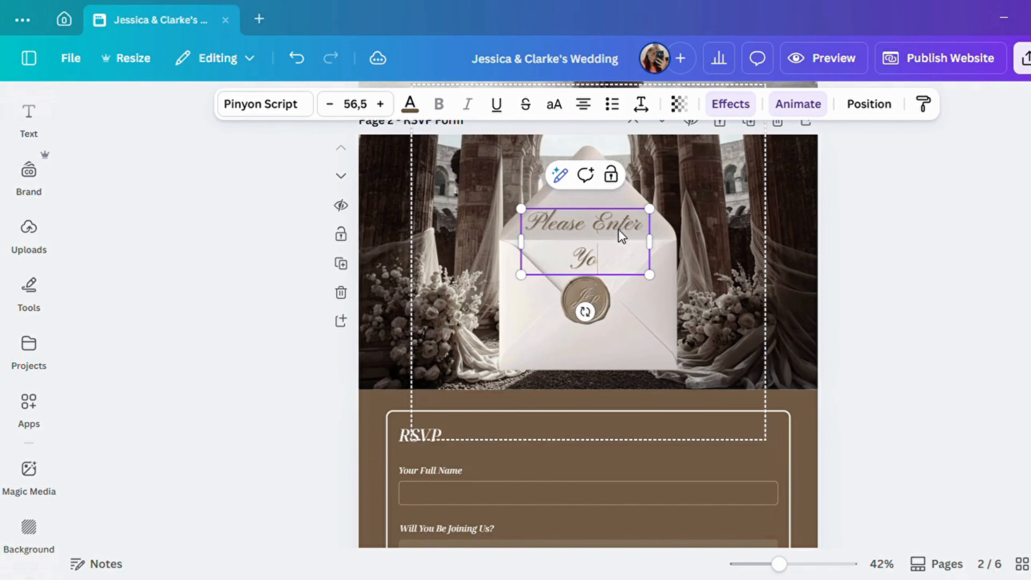
text(ur Details)
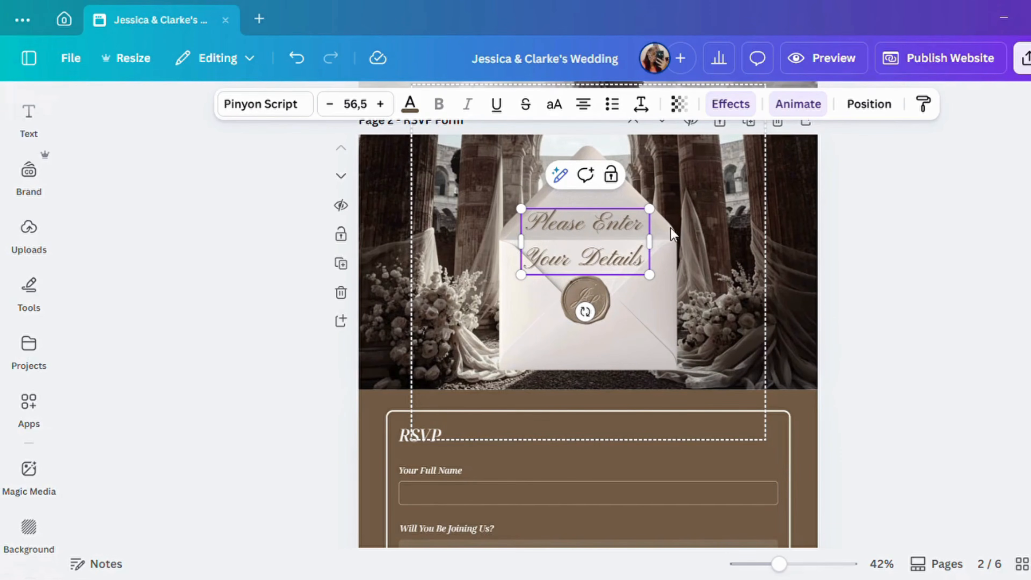
click(889, 223)
click(590, 239)
click(591, 238)
drag(592, 239, 598, 232)
- Recolor the "Please Enter Your Details" text with a lighter brown from the document colors
click(410, 103)
click(159, 267)
click(232, 267)
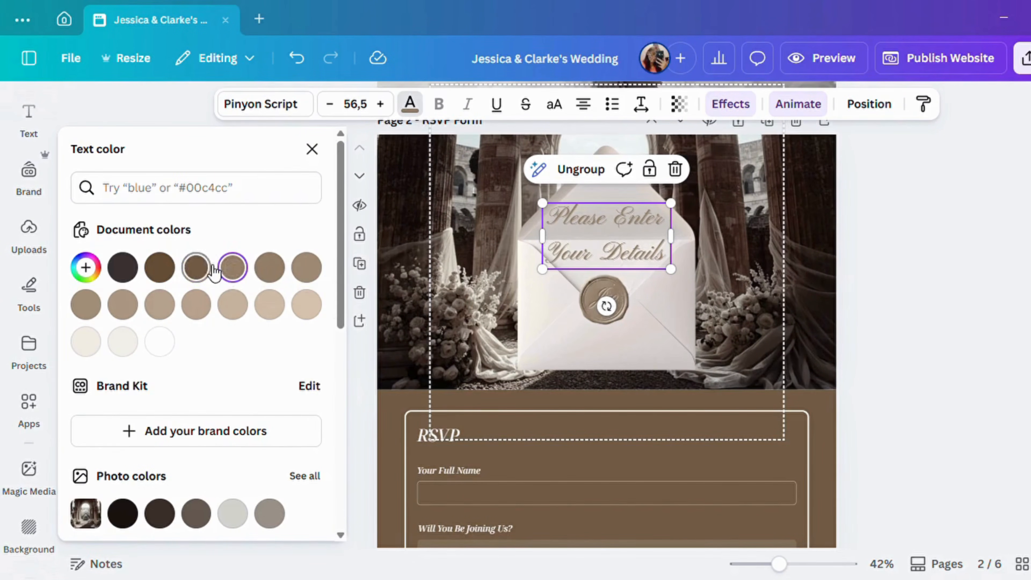
key(Escape)
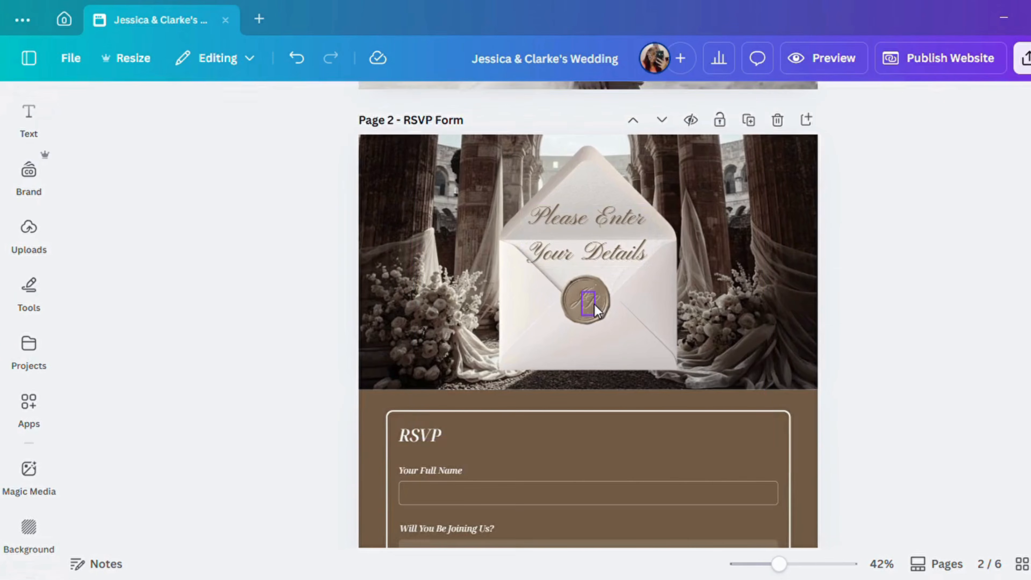
- Change the second initial on the envelope's wax seal to C
double_click(594, 305)
key(BackSpace)
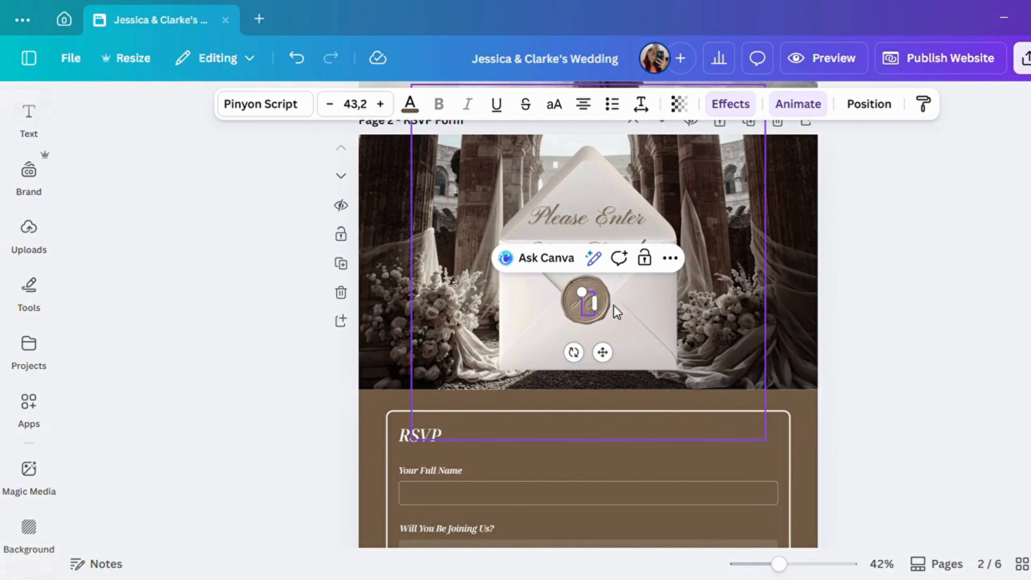
click(824, 233)
- Detach the archway photo from the RSVP header's background and delete it
click(781, 178)
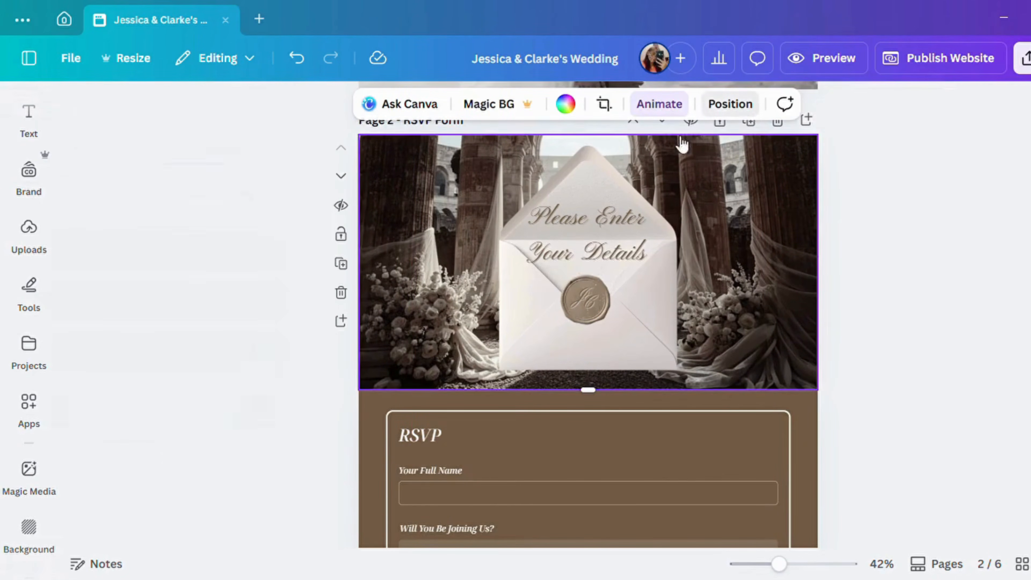
click(729, 105)
click(319, 391)
click(369, 358)
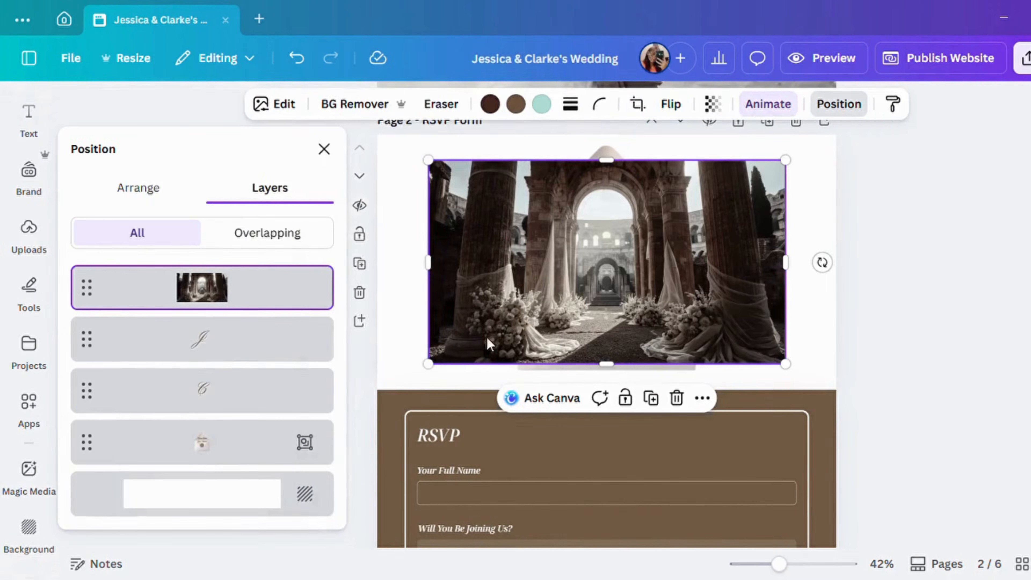
click(676, 398)
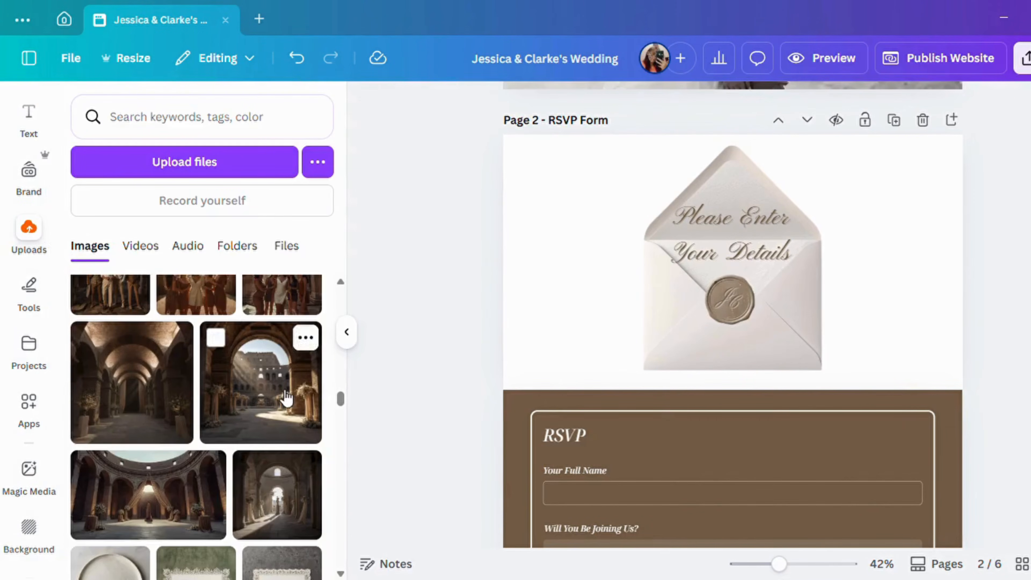
- Place the uploaded round stone hall photo across the RSVP header and apply the Scandi filter to it
drag(163, 491, 516, 155)
click(438, 106)
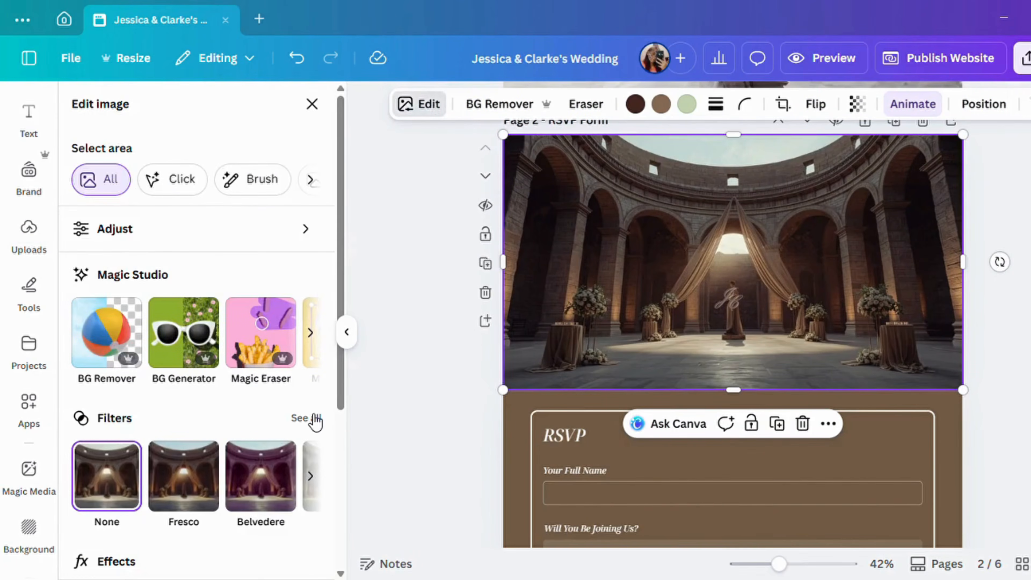
click(210, 425)
scroll(191, 374, down, 5)
click(138, 441)
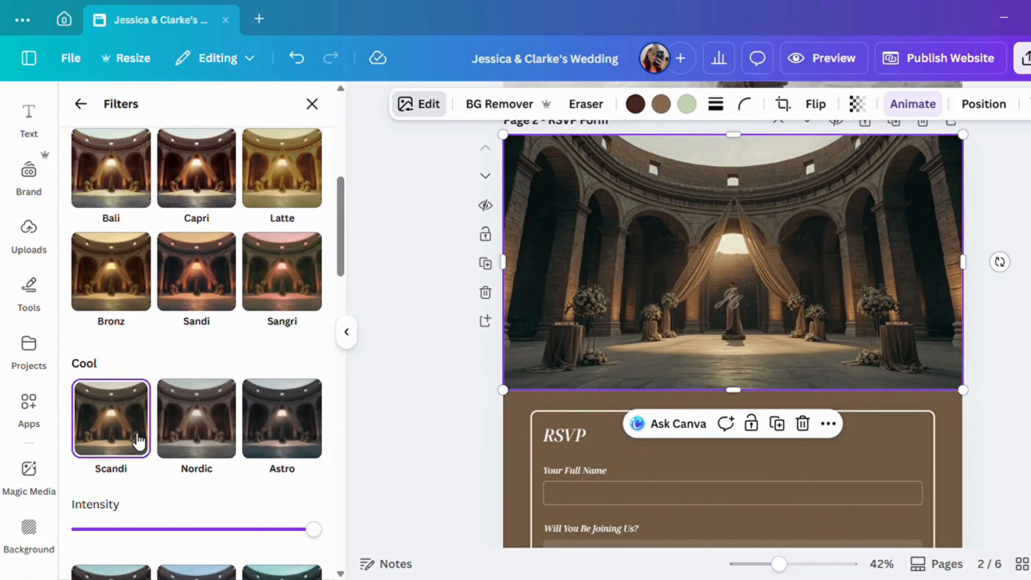
- Move the stone hall photo behind the envelope and initials and set it as the RSVP header's background
click(979, 107)
drag(212, 364, 211, 396)
click(320, 385)
scroll(411, 290, down, 3)
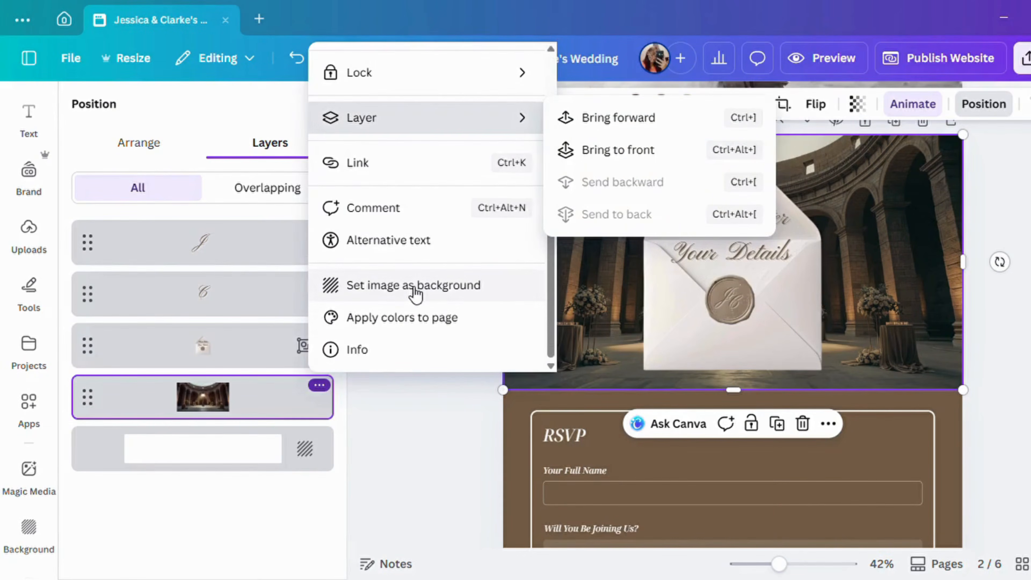
click(410, 291)
click(1000, 241)
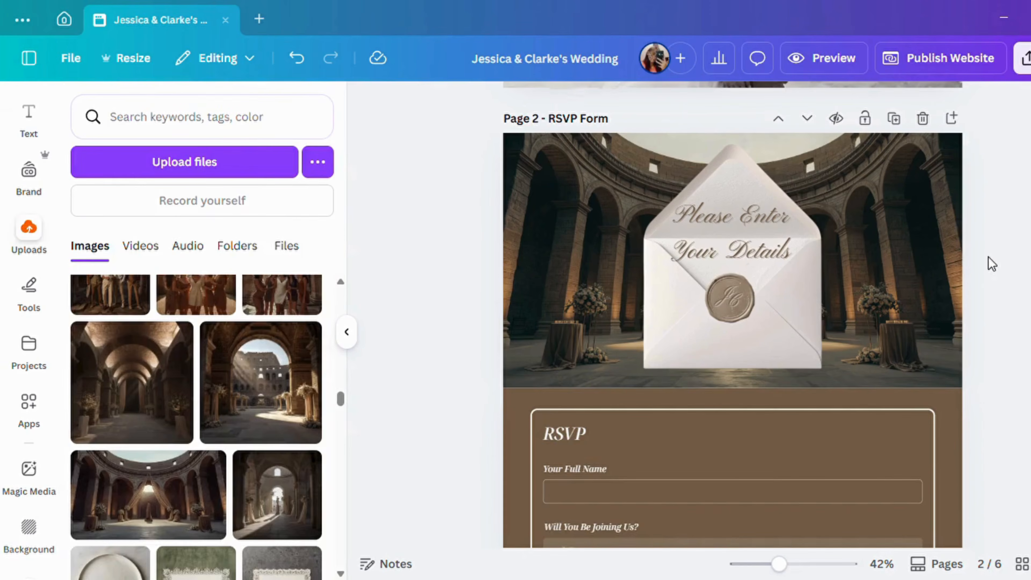
- Change the first question of the RSVP form to "Enter Your Name"
scroll(874, 277, down, 5)
click(346, 332)
click(542, 273)
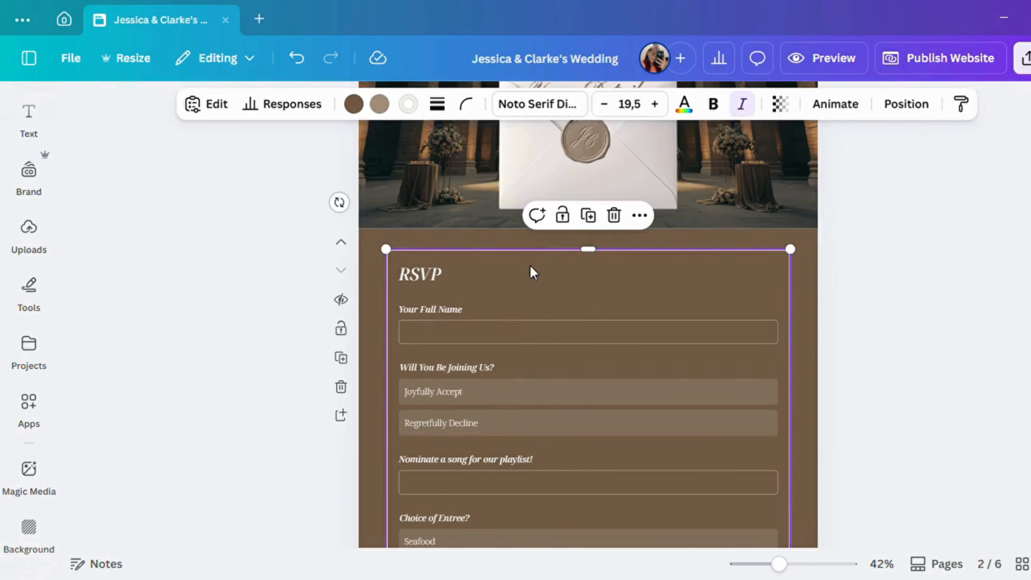
click(217, 104)
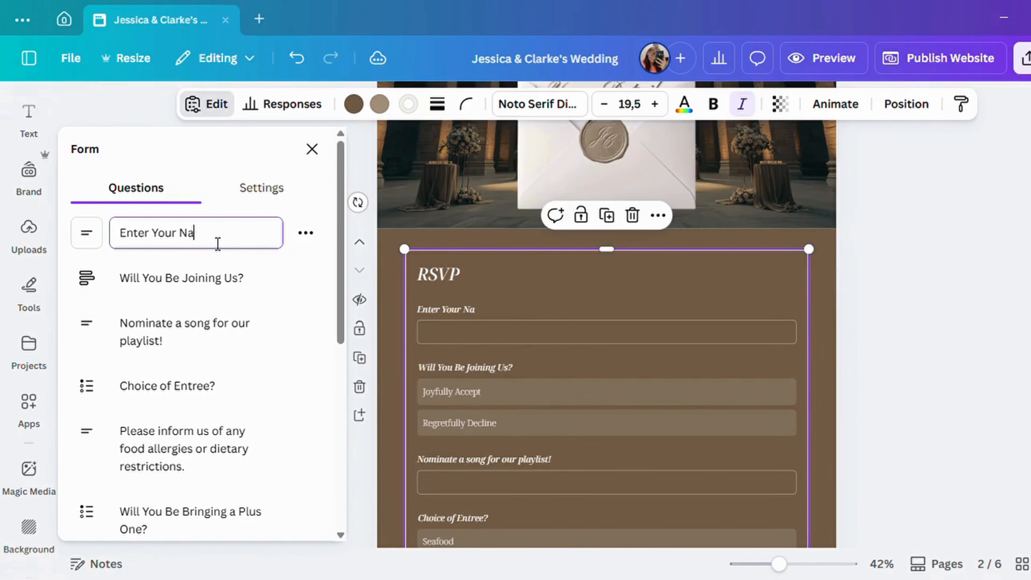
- Change the answer options of the "Will You Be Joining Us?" question to "Yes!" and "No..."
click(268, 289)
click(244, 334)
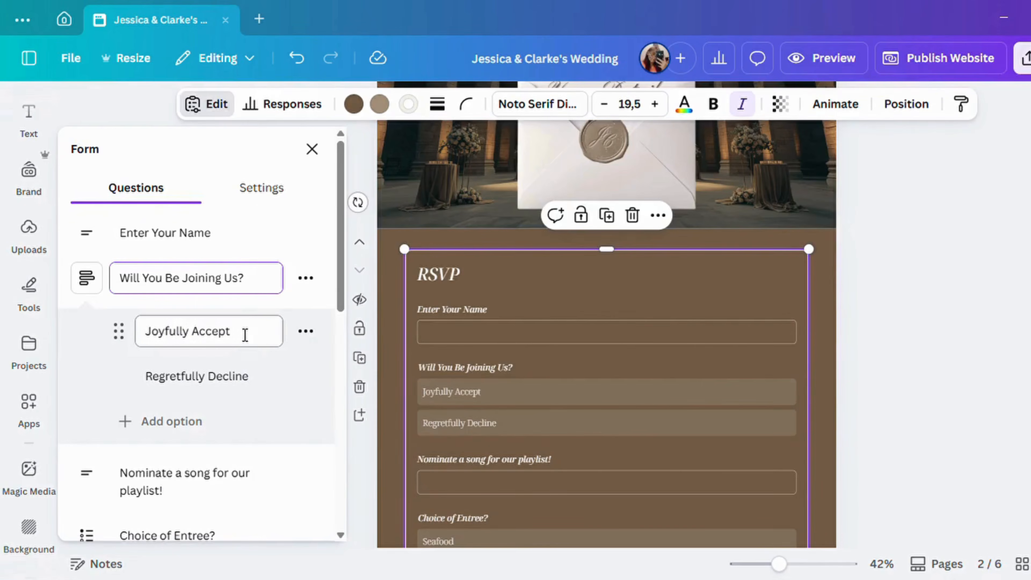
drag(242, 332, 194, 339)
key(BackSpace)
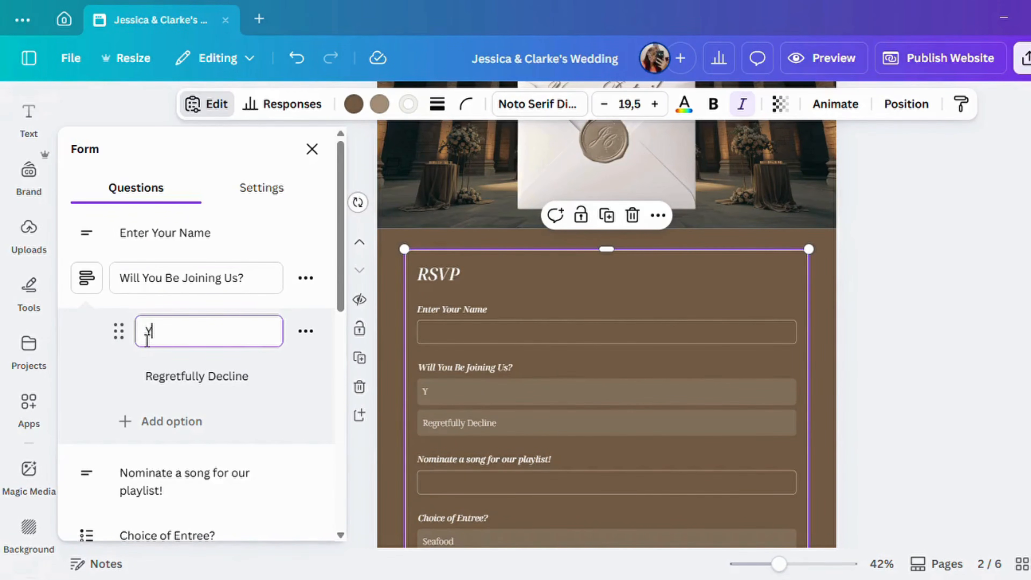
click(262, 380)
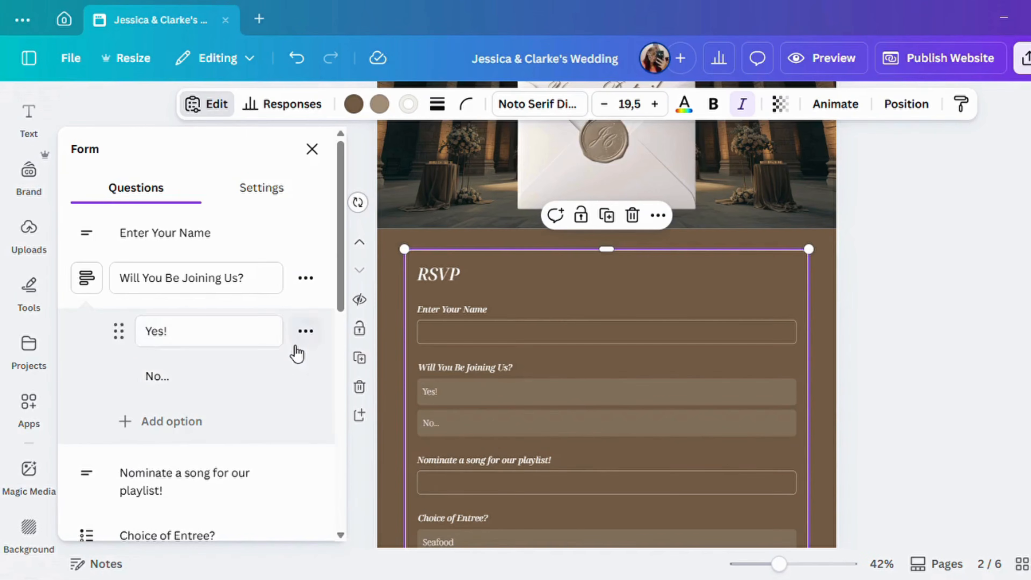
- Delete the Seafood option from the "Choice of Entree?" question
scroll(294, 352, down, 5)
click(268, 307)
scroll(269, 333, up, 2)
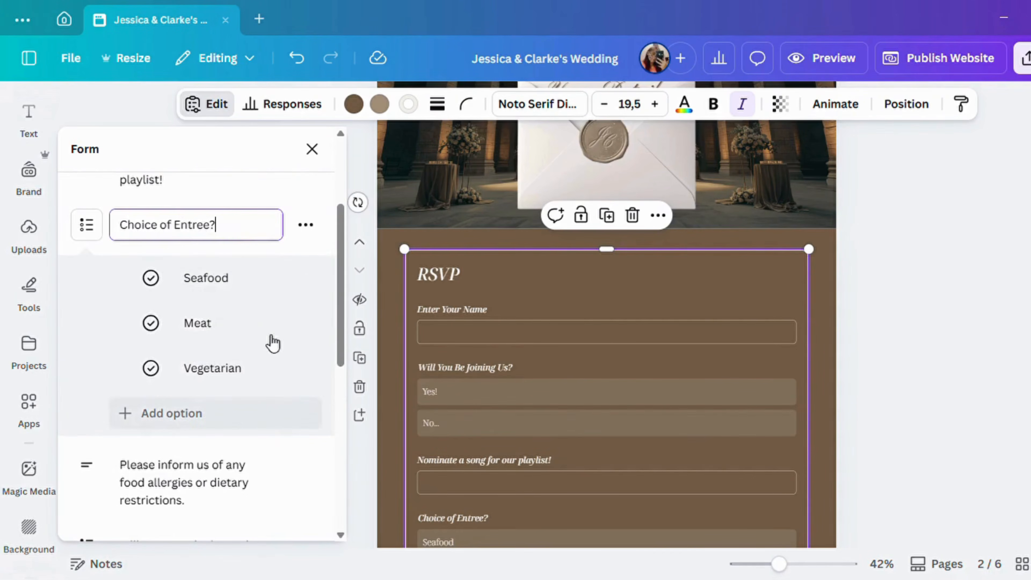
click(305, 279)
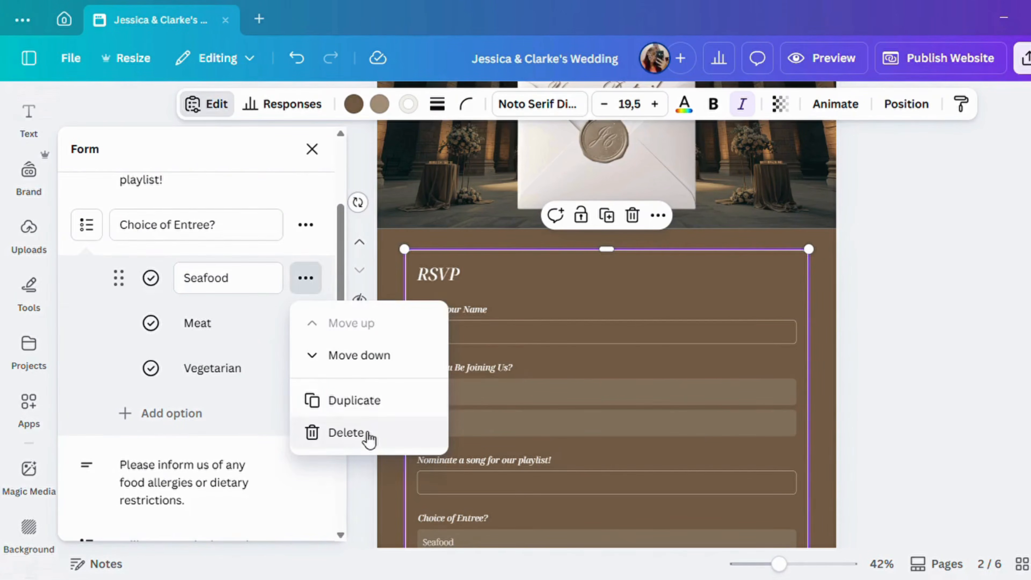
click(349, 433)
- Add a short answer question after Guest Full Name reading "Leave a message for the happy couple!"
scroll(307, 413, down, 4)
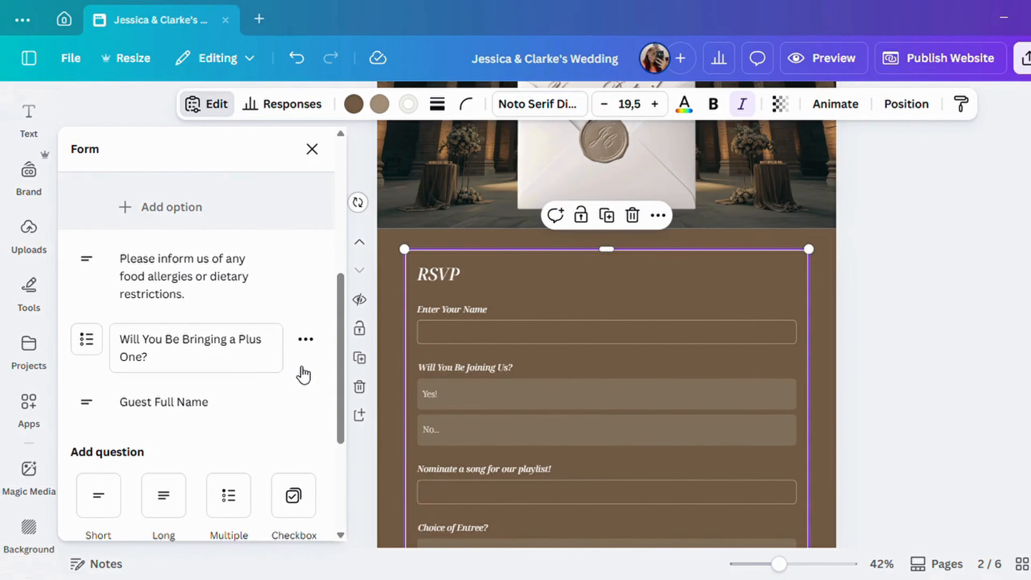
scroll(301, 368, down, 2)
click(302, 270)
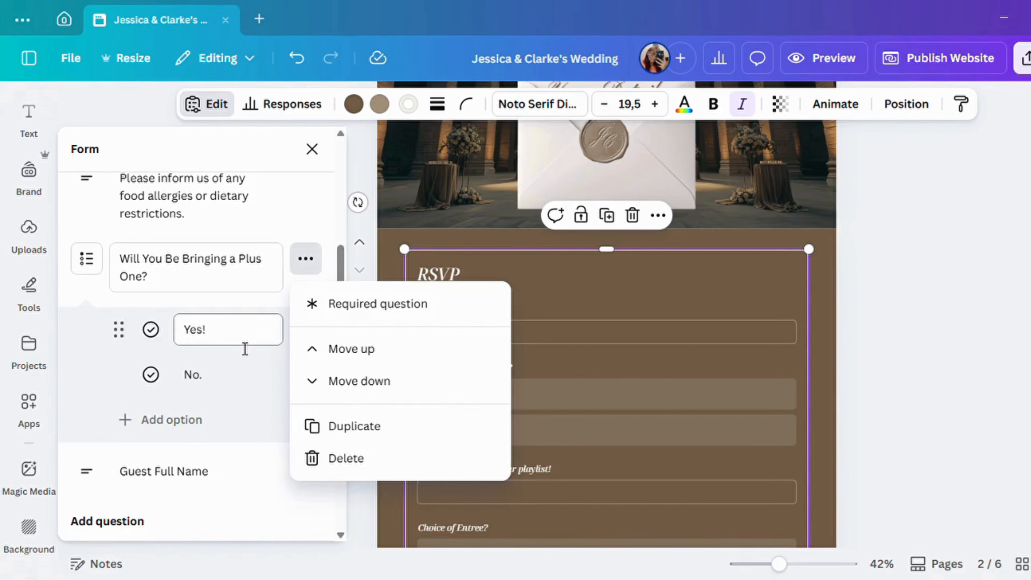
click(256, 469)
scroll(280, 378, down, 3)
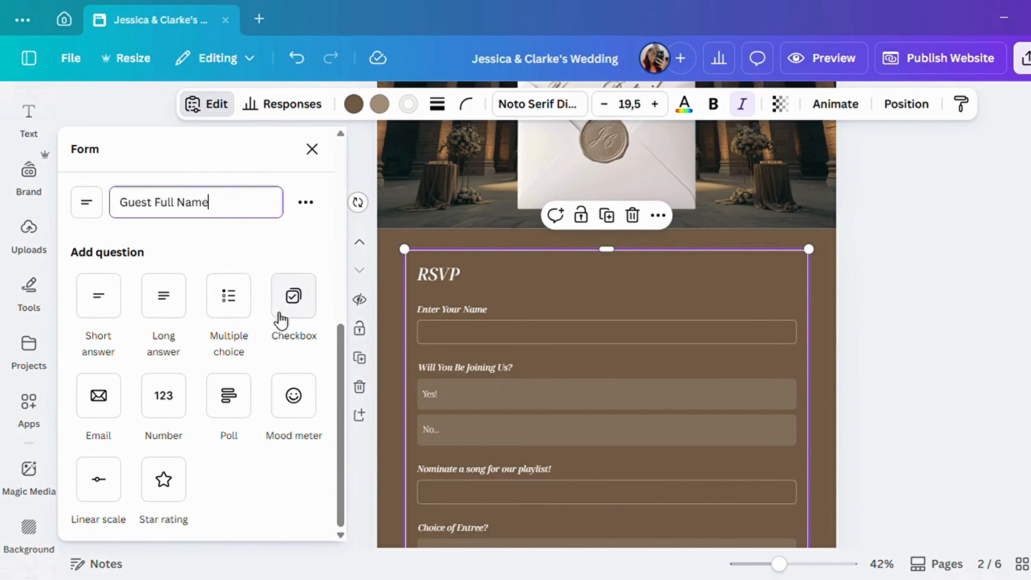
click(118, 312)
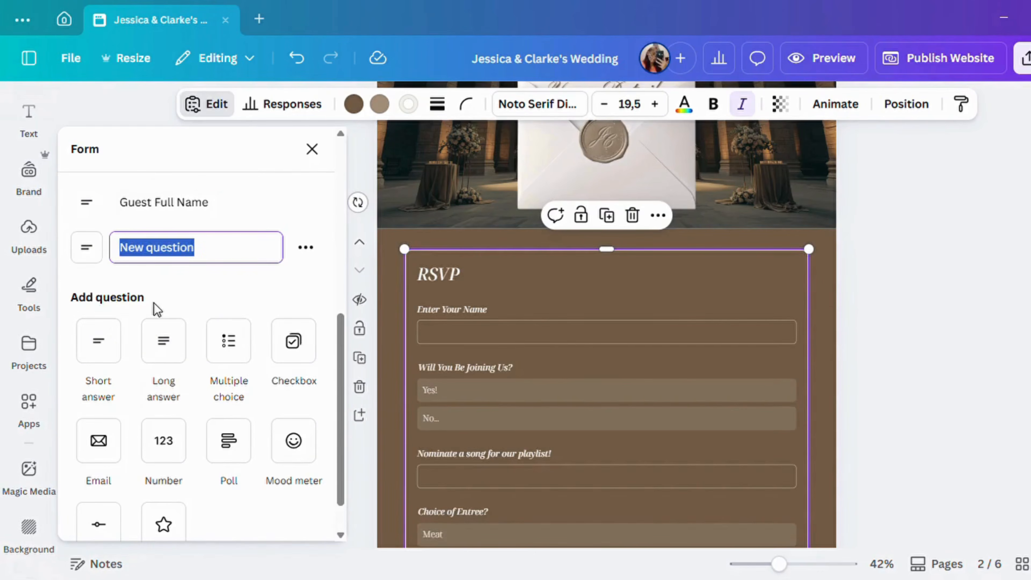
text(Leave a message for )
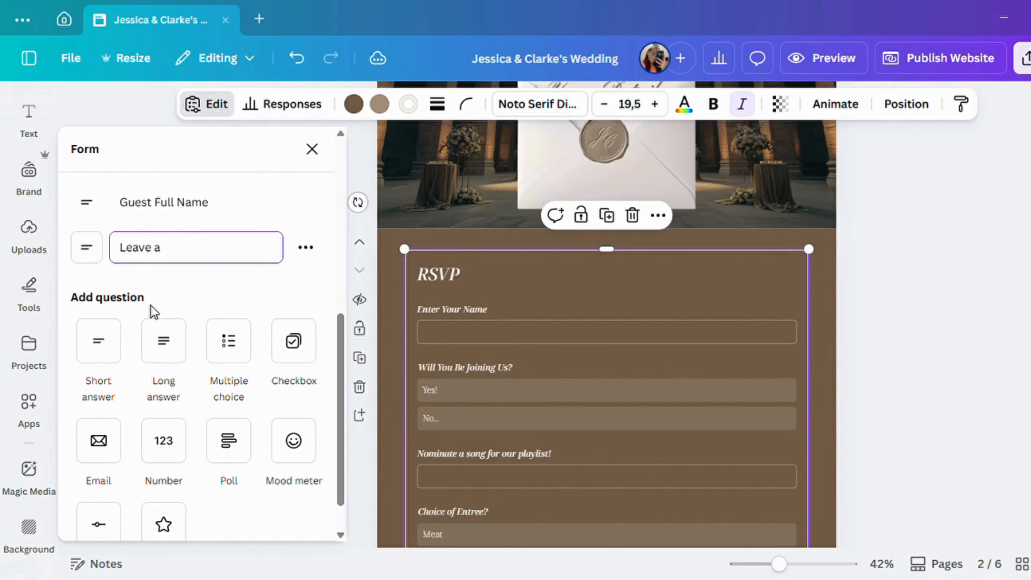
text(the)
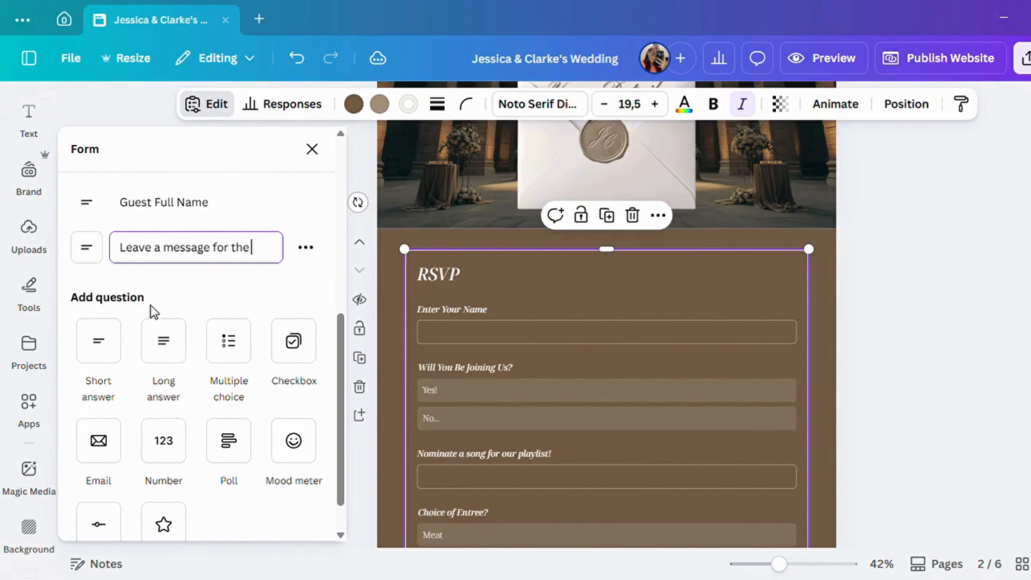
text( happy couple!)
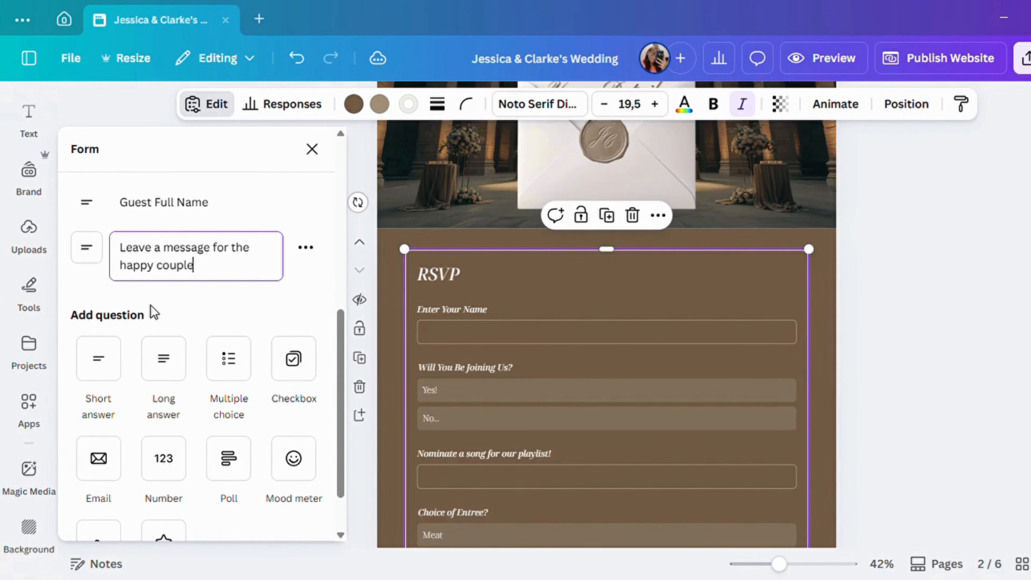
click(255, 323)
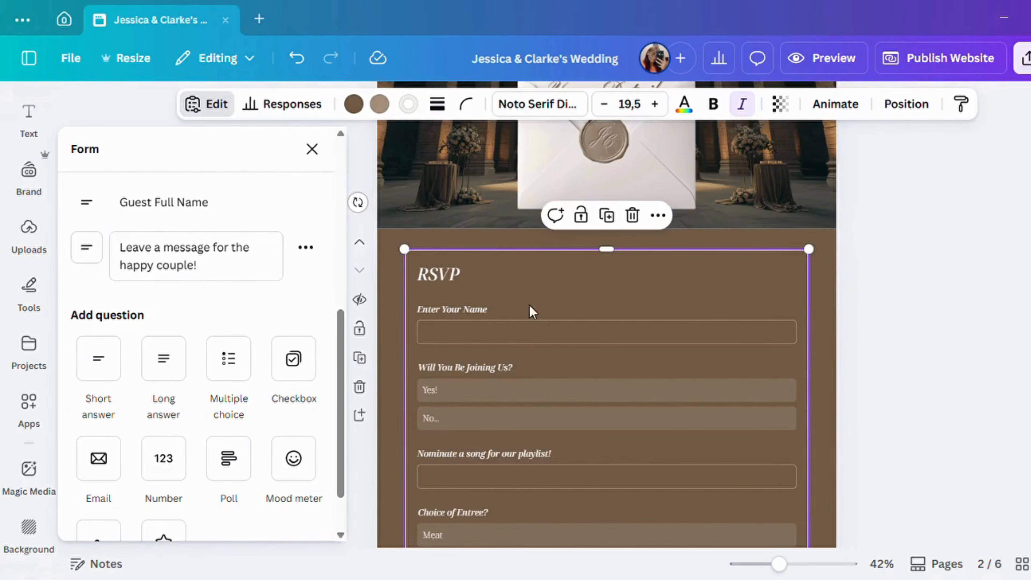
- Change the RSVP form's fill to a lighter brown from the document colors
scroll(872, 306, down, 10)
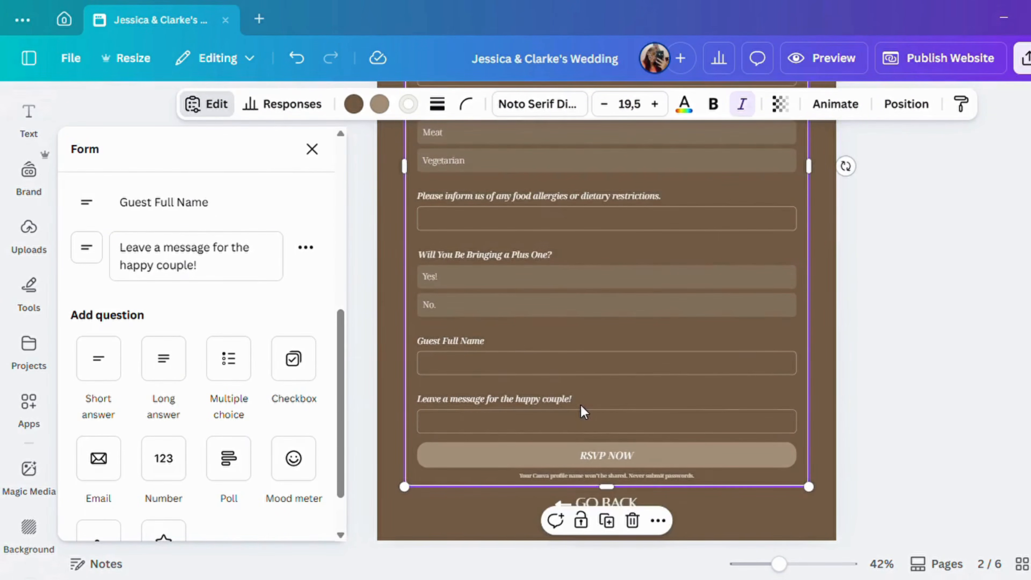
scroll(835, 391, up, 10)
click(355, 106)
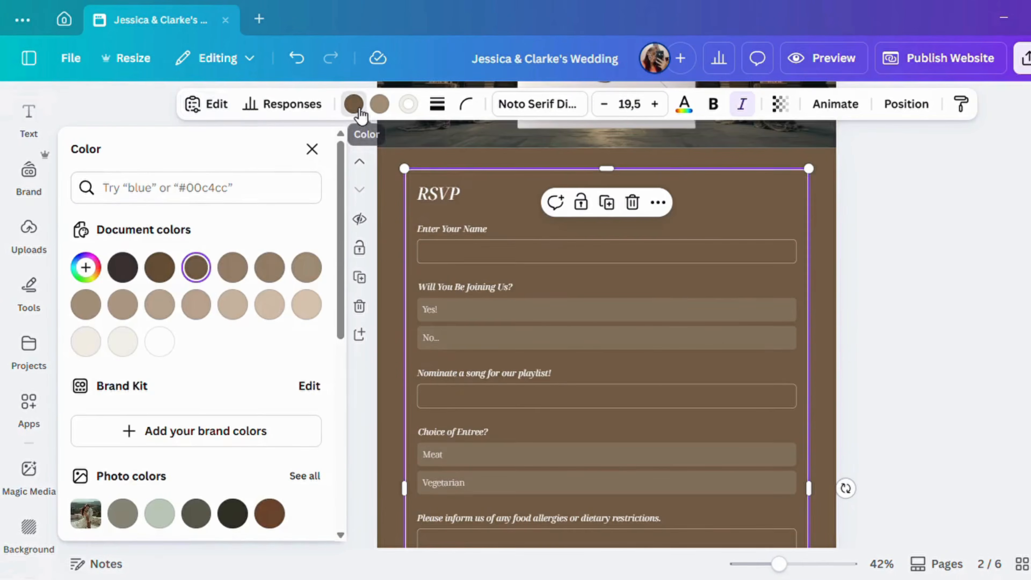
click(232, 267)
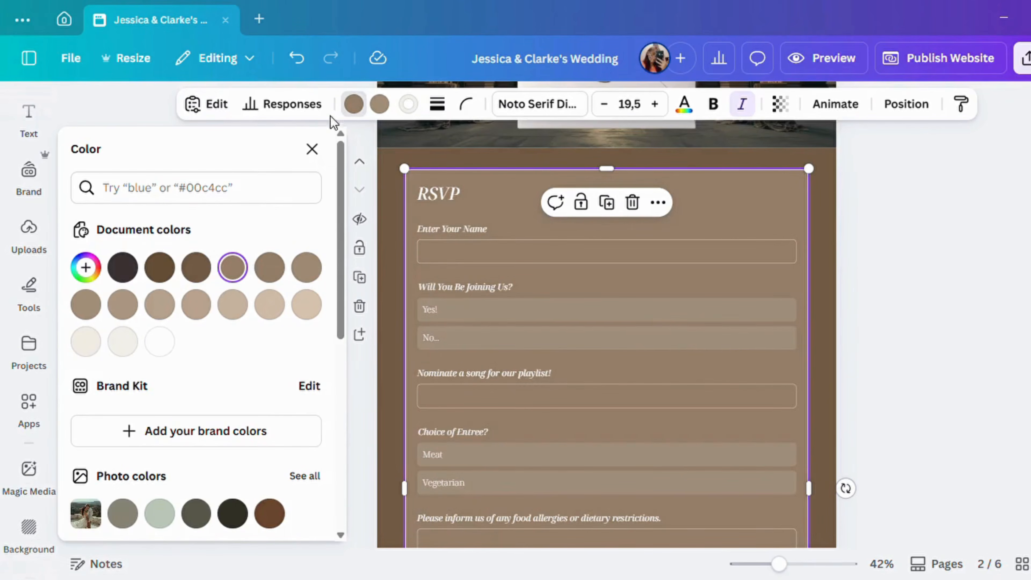
- Change the RSVP form's second color to a darker brown from the document colors
click(410, 105)
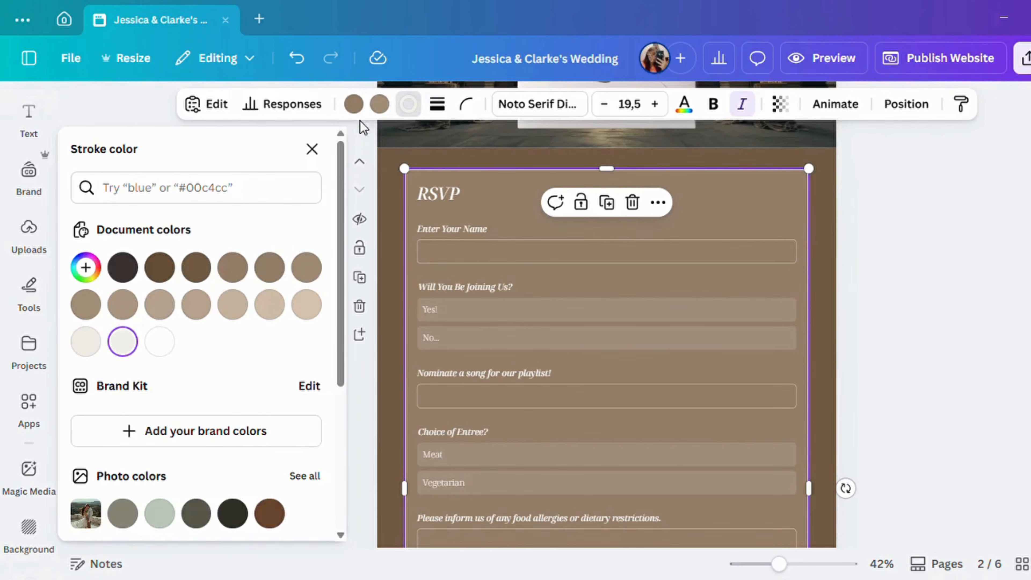
click(380, 105)
click(196, 267)
- Change the background of the RSVP section to the gray orange document color #b8a28e
click(392, 169)
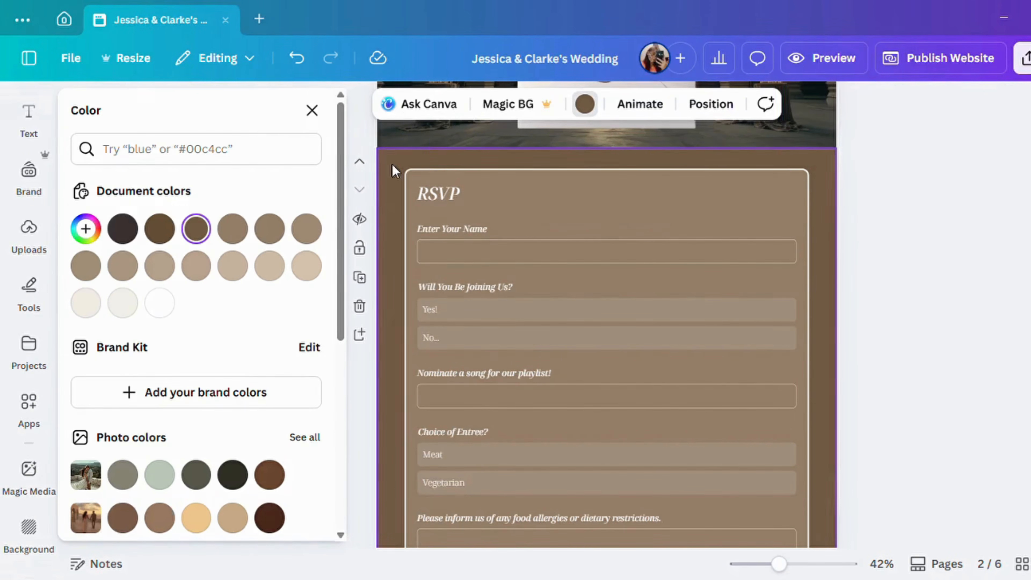
click(160, 266)
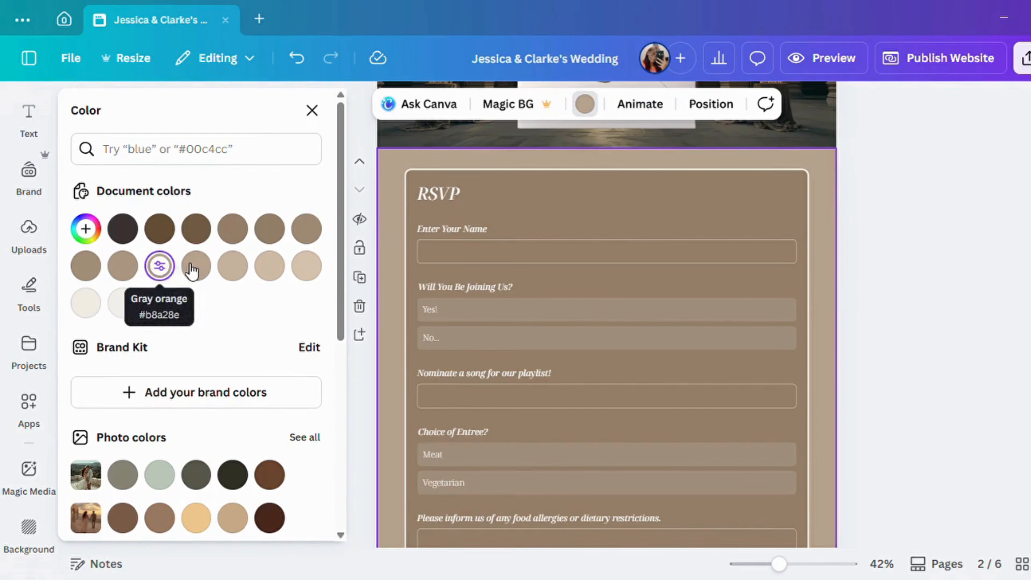
click(882, 214)
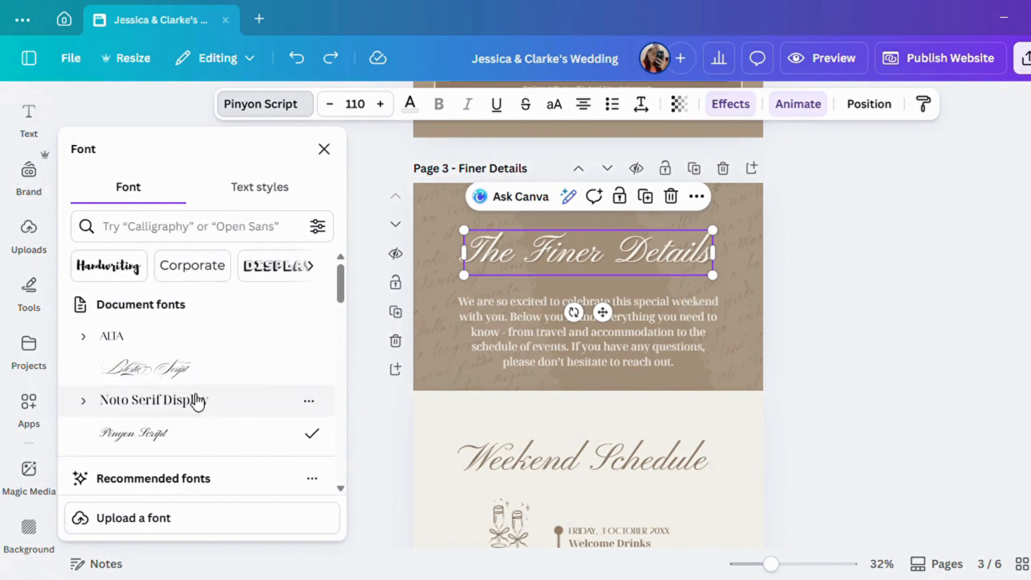
- Try Blosta Script, Alta and Noto Serif Display on "The Finer Details" heading, then restore Pinyon Script
click(201, 385)
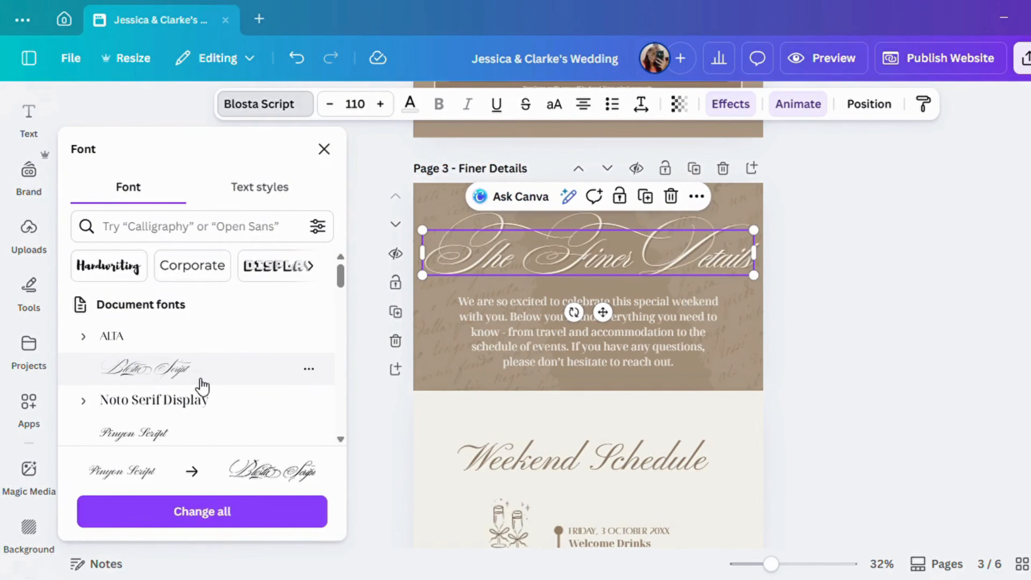
click(189, 343)
click(185, 404)
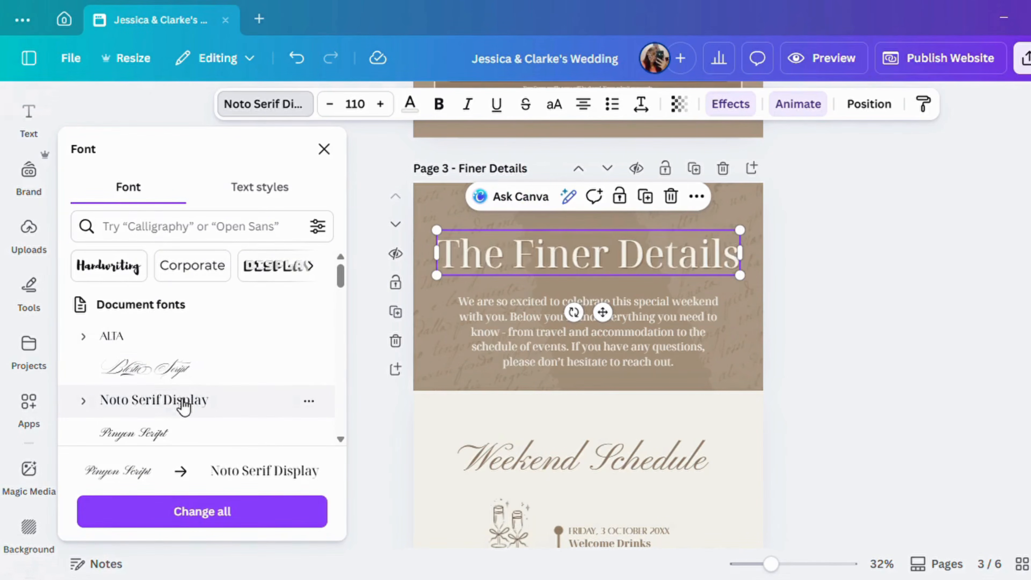
click(178, 432)
- Set the transparency of the handwriting texture on the right of the Finer Details header to about 14
click(741, 293)
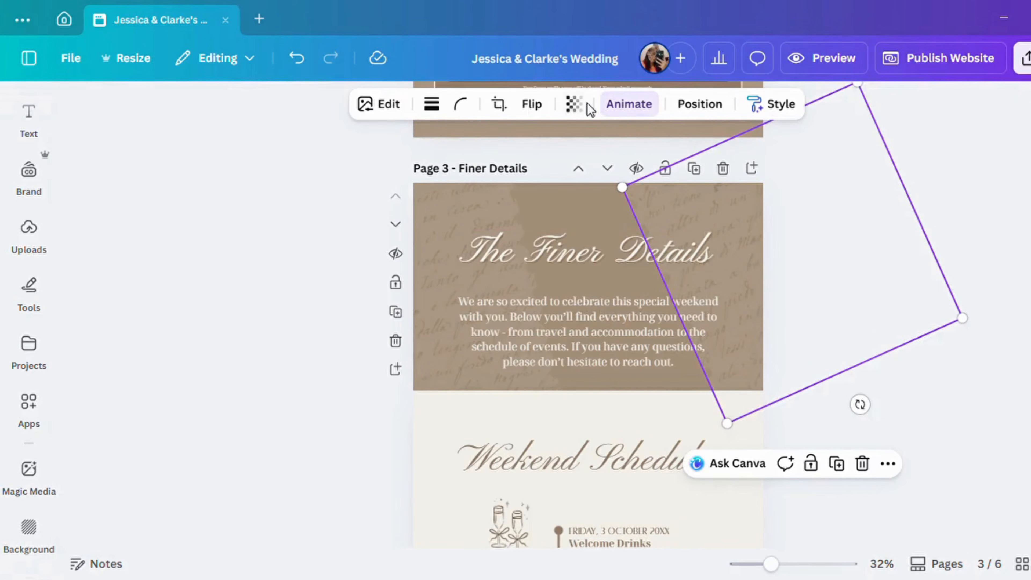
click(574, 104)
mouse_move(515, 170)
mouse_down()
mouse_move(540, 172)
mouse_move(514, 181)
mouse_up()
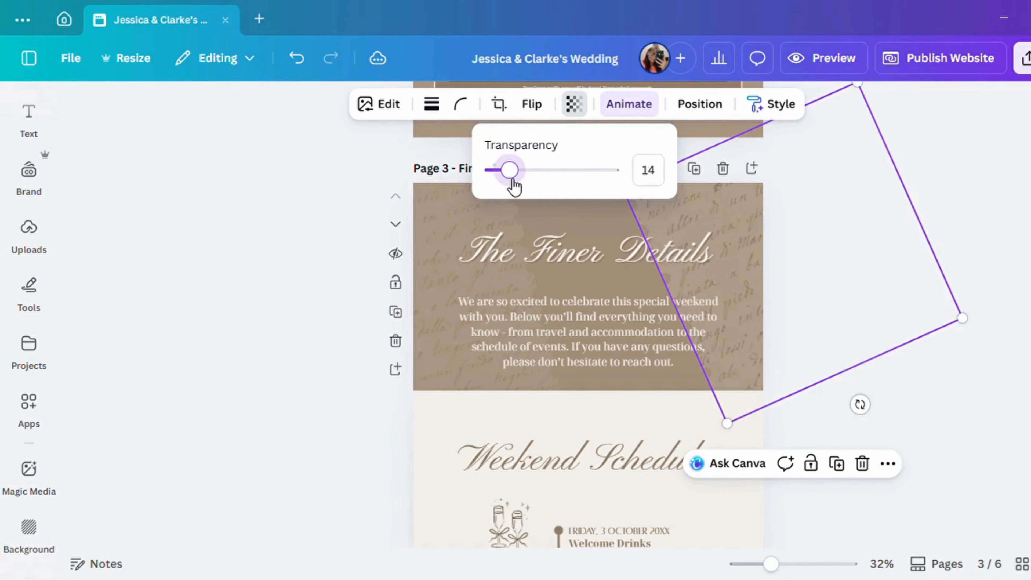
click(881, 320)
- Change the background of the Finer Details header section to a darker brown from the document colors
click(573, 206)
click(584, 104)
click(123, 267)
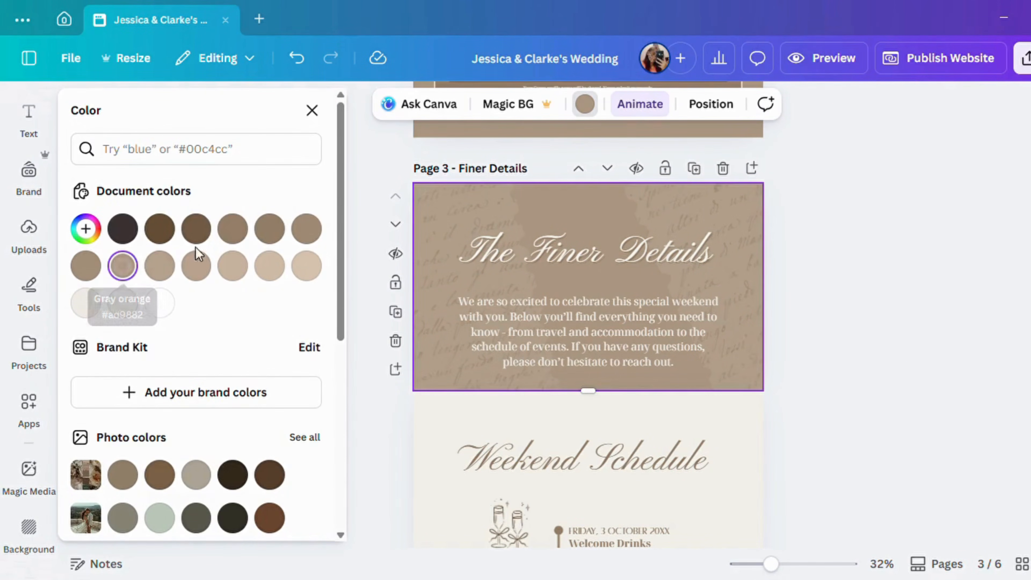
click(237, 230)
click(872, 255)
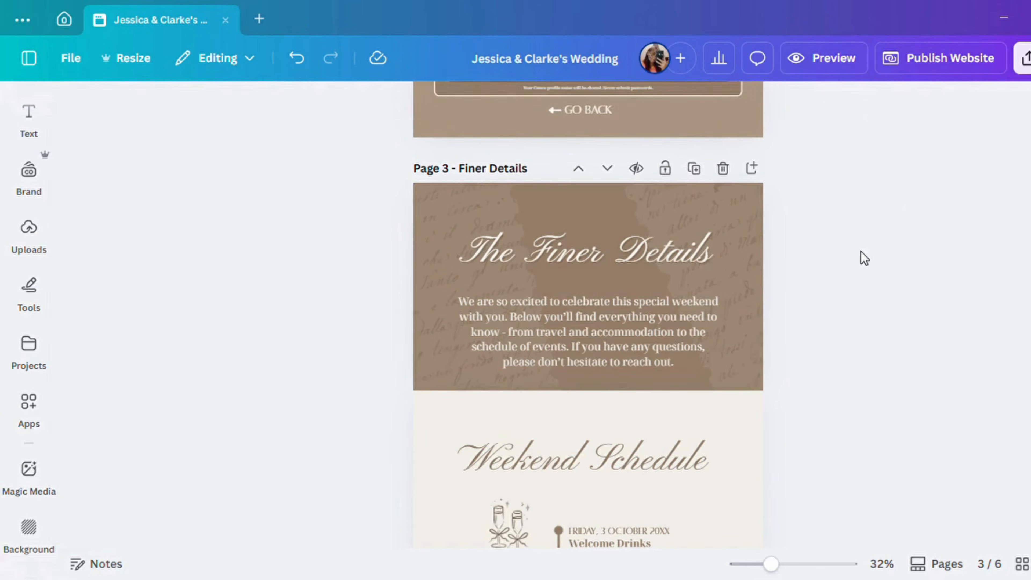
- Replace the "Weekend Schedule" heading with "Day of Timeline"
scroll(852, 263, down, 4)
scroll(847, 267, down, 2)
click(663, 211)
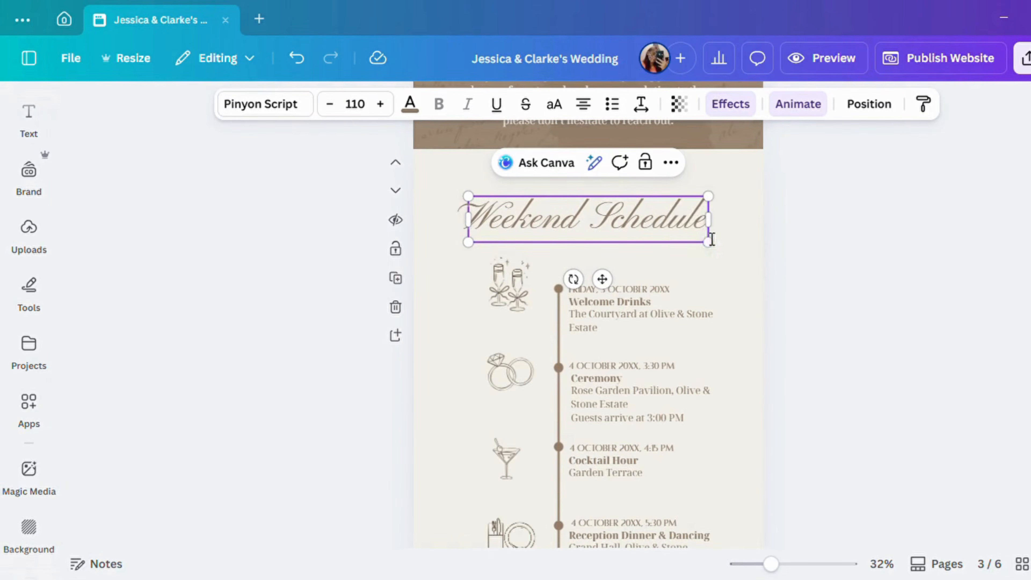
drag(713, 239, 480, 238)
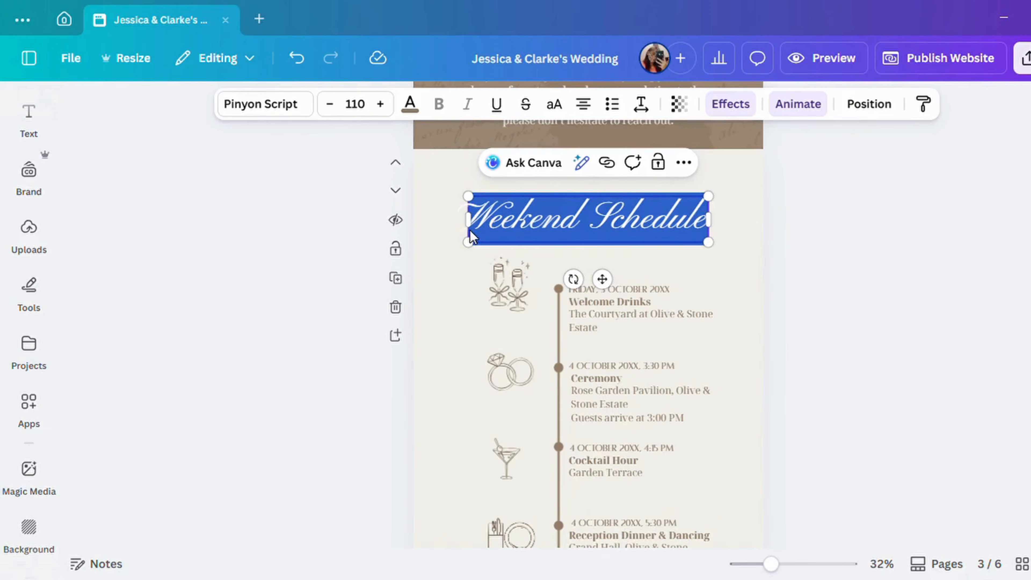
text(Day of Timeline)
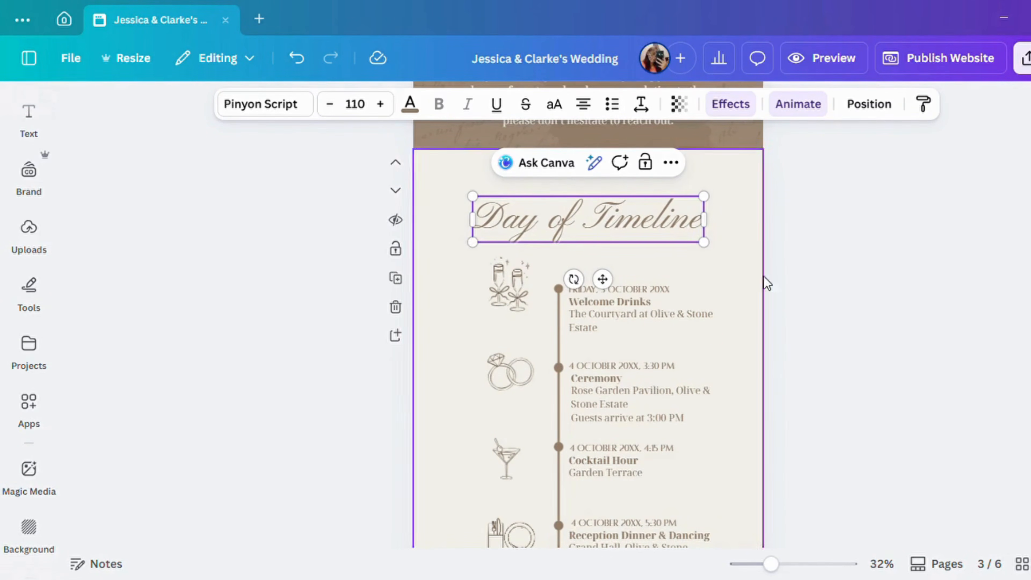
click(792, 266)
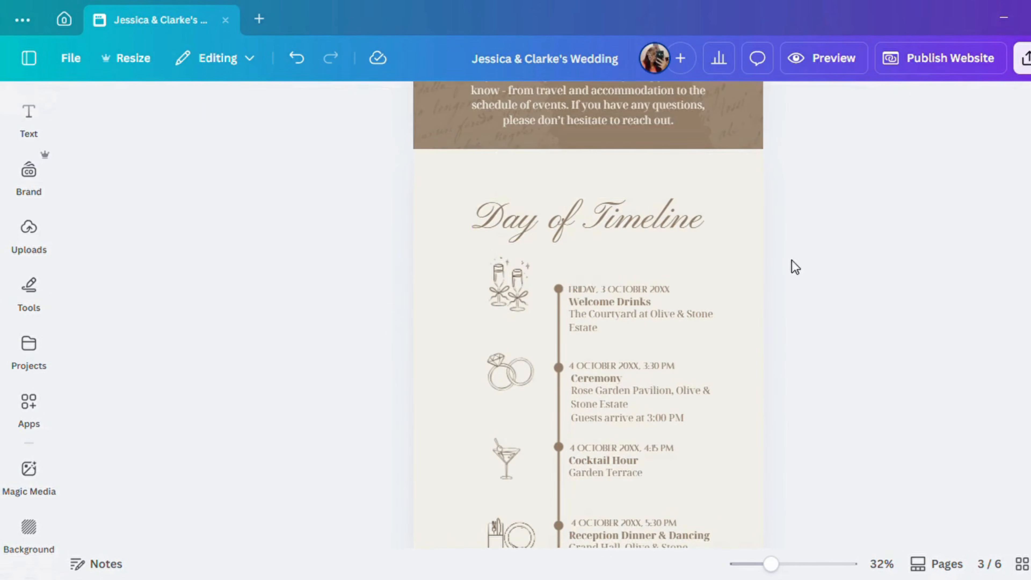
- Recolor the champagne glasses, wedding rings and cocktail icons in the timeline to dark gray red #3c3333
click(517, 299)
click(463, 225)
click(496, 267)
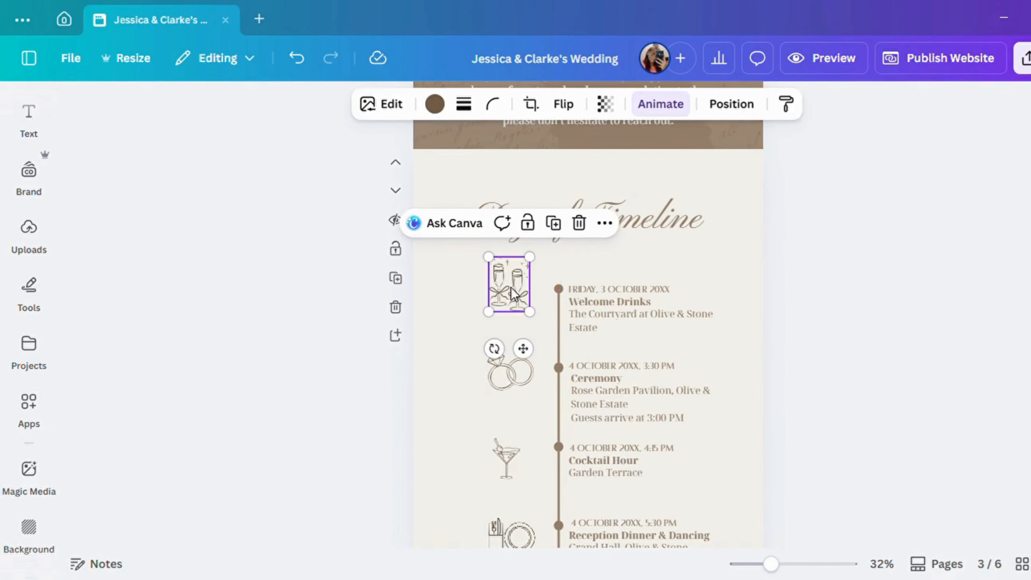
click(417, 105)
click(122, 267)
click(507, 372)
click(122, 268)
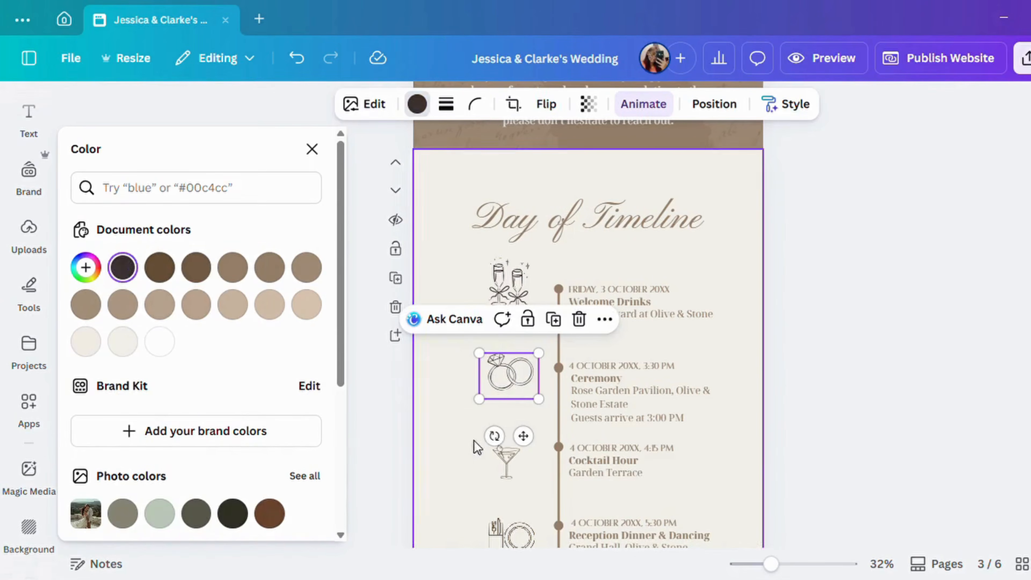
click(506, 459)
click(122, 267)
- Recolor the first two segments of the vertical timeline line to dark gray red #3c3333
click(557, 300)
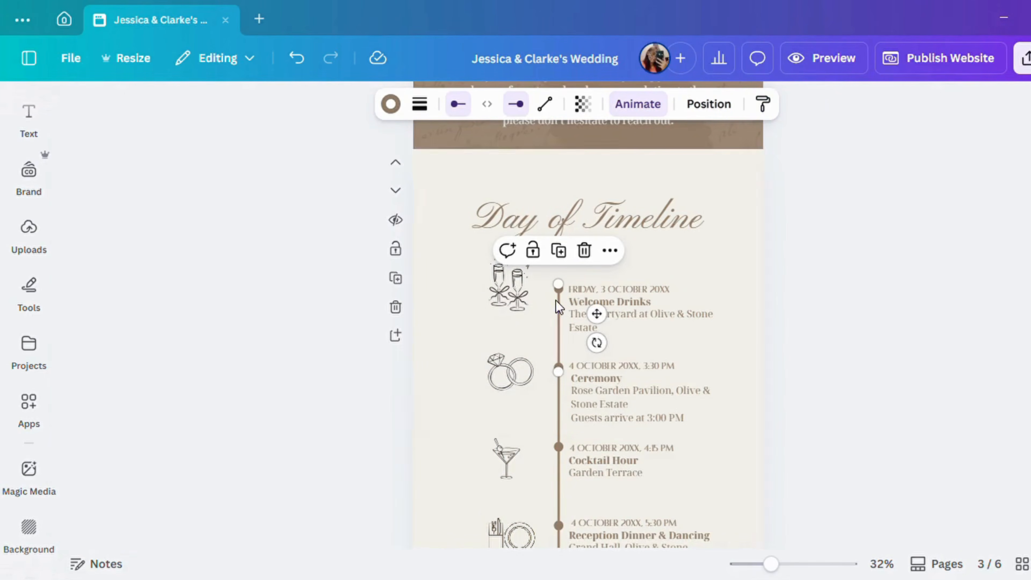
click(390, 104)
click(123, 232)
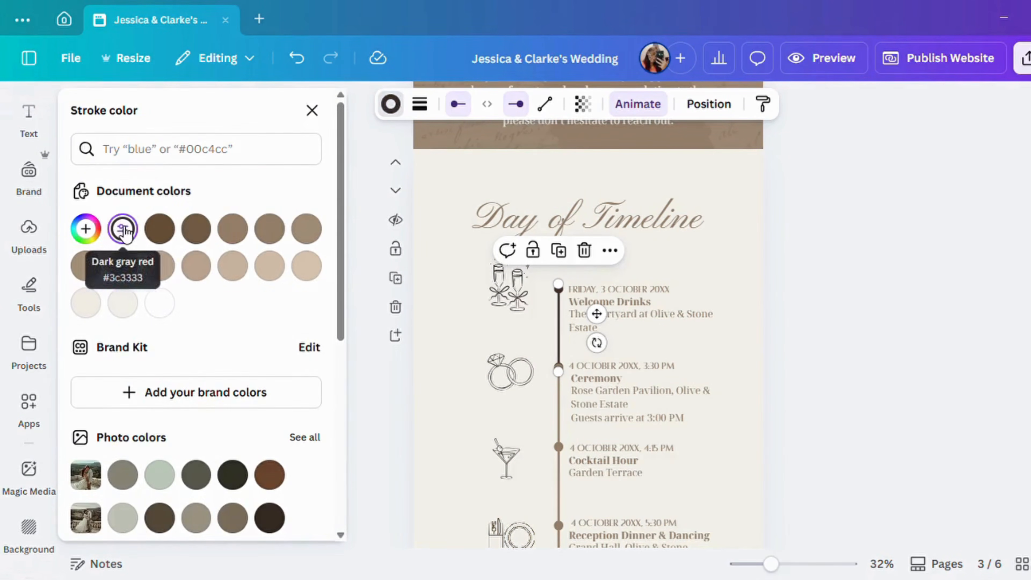
click(560, 366)
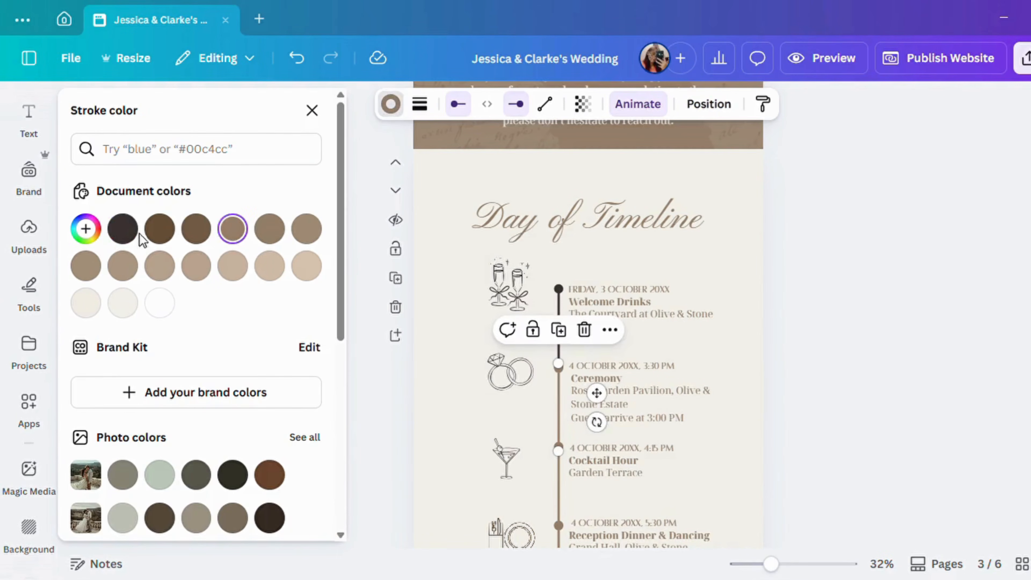
click(123, 229)
click(853, 269)
- Change the date above Welcome Drinks to "Friday, October 7th"
scroll(828, 270, down, 2)
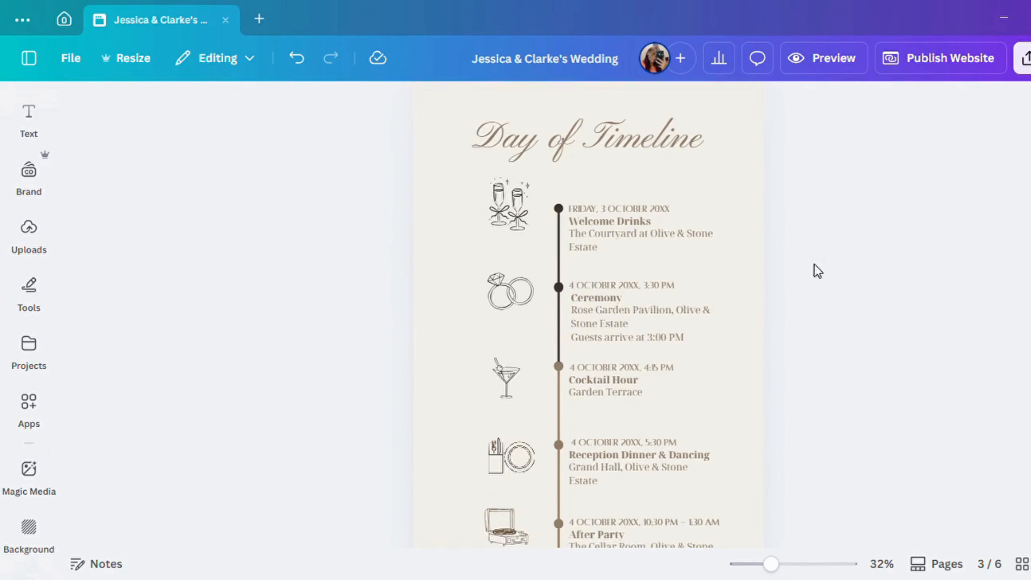
click(664, 238)
click(600, 170)
click(810, 260)
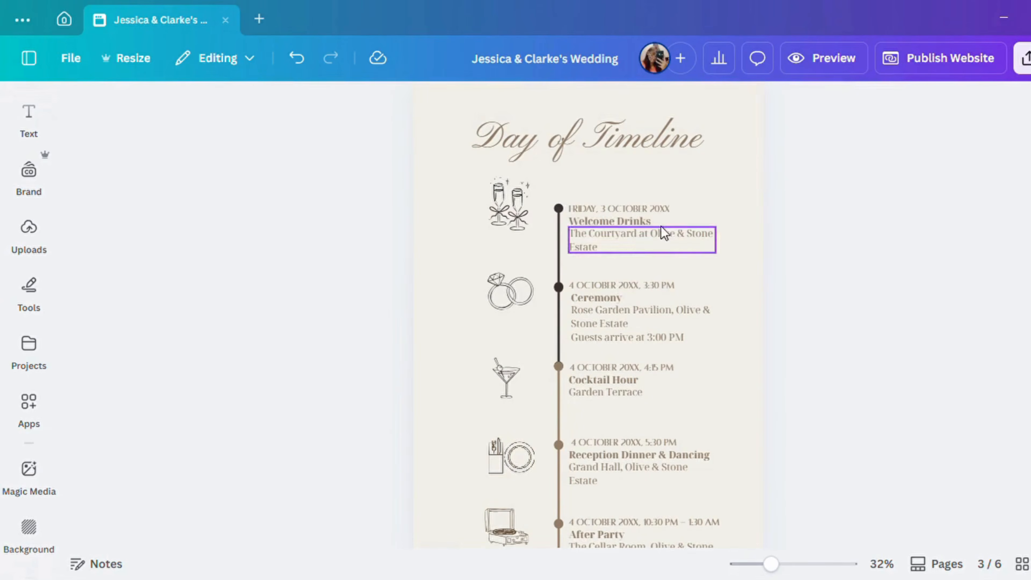
double_click(621, 211)
key(BackSpace)
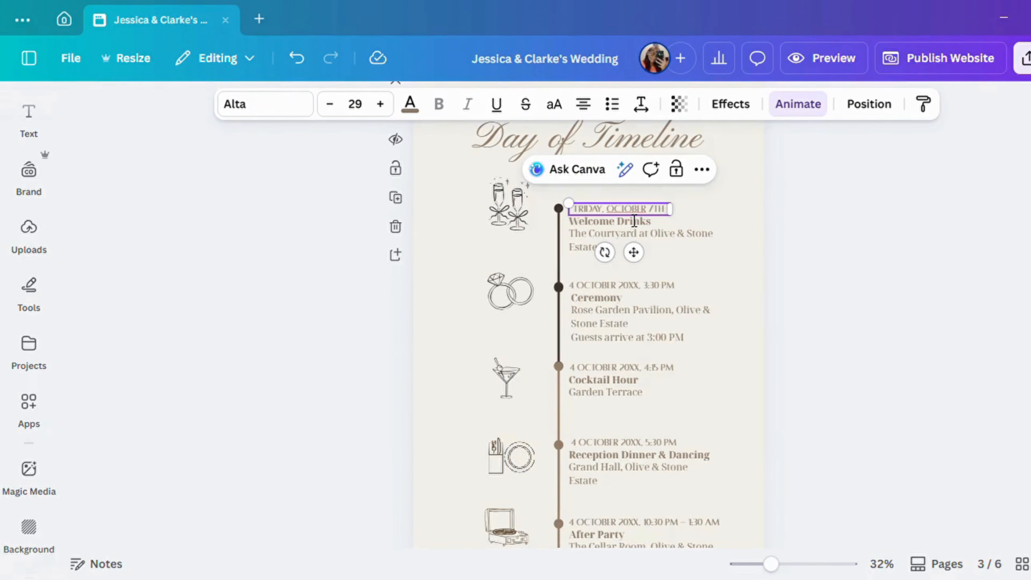
click(778, 224)
- Change the font of the "Olive & Stone Estate" venue name under Ceremony Location to Alta
scroll(779, 224, down, 10)
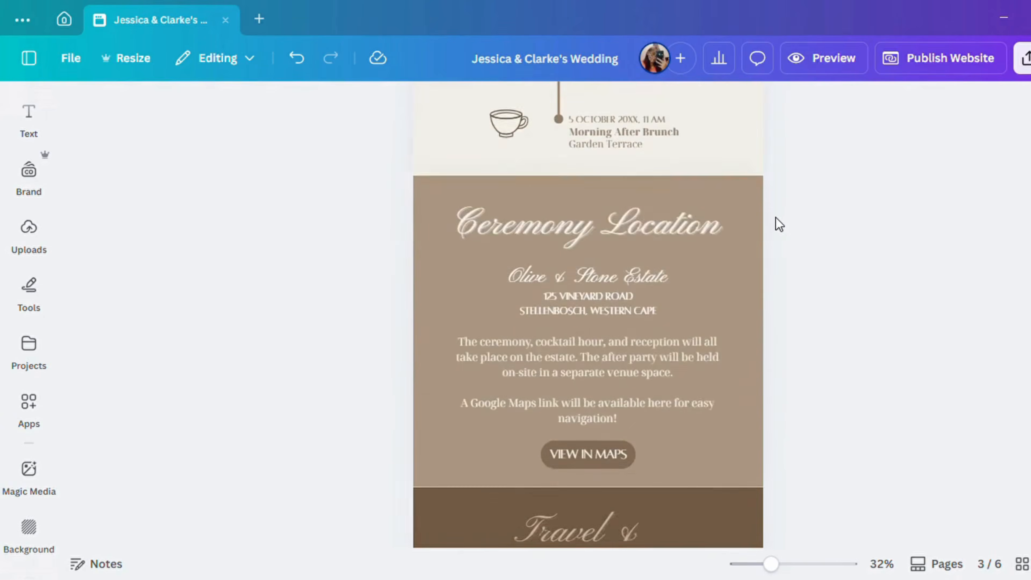
scroll(779, 224, down, 2)
click(570, 191)
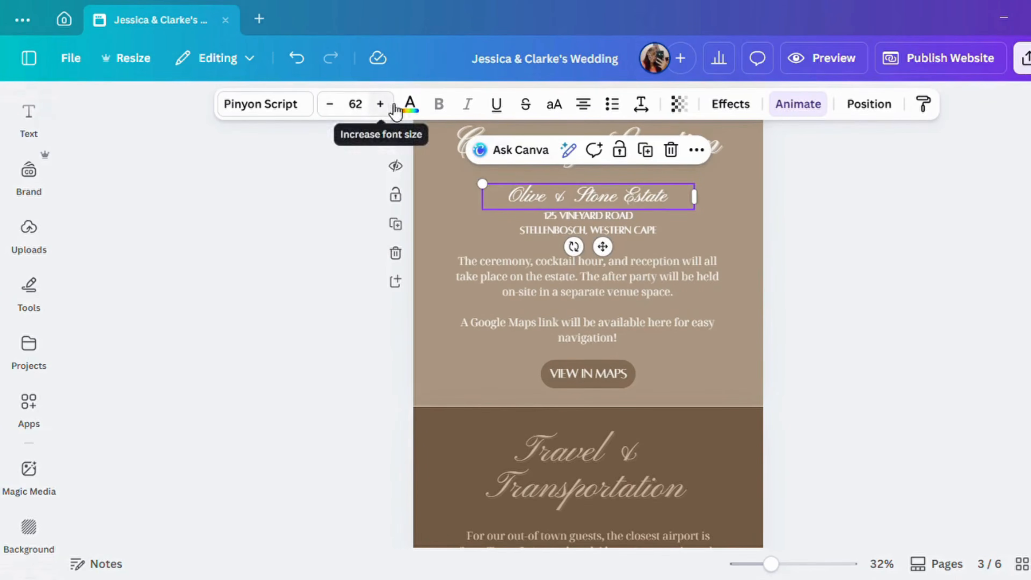
click(265, 104)
click(165, 347)
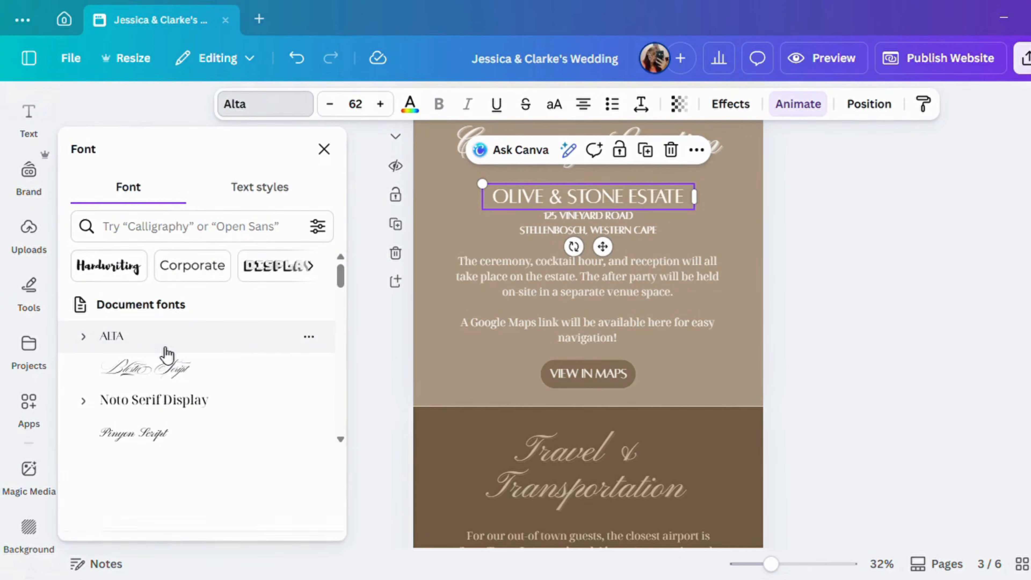
click(877, 288)
- Replace the "Ceremony Location" heading with "Estate Location" and enlarge the heading slightly
scroll(875, 288, up, 2)
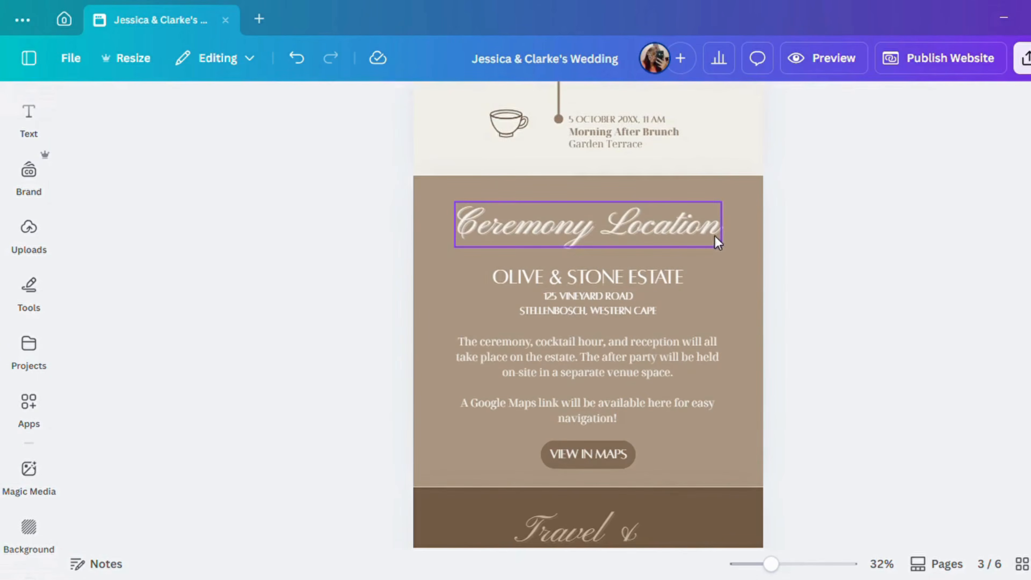
click(718, 244)
triple_click(722, 241)
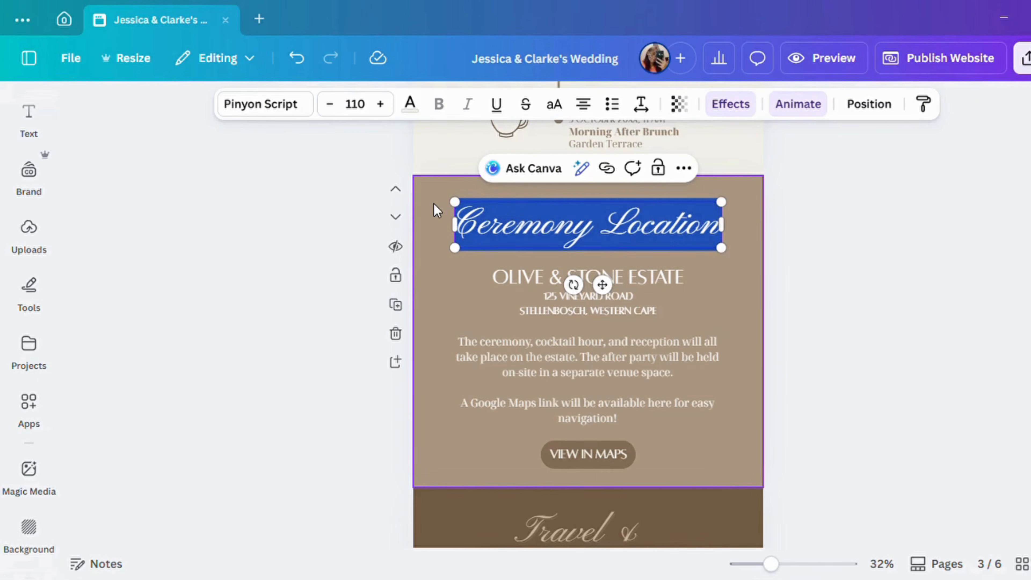
text(Estata)
key(BackSpace)
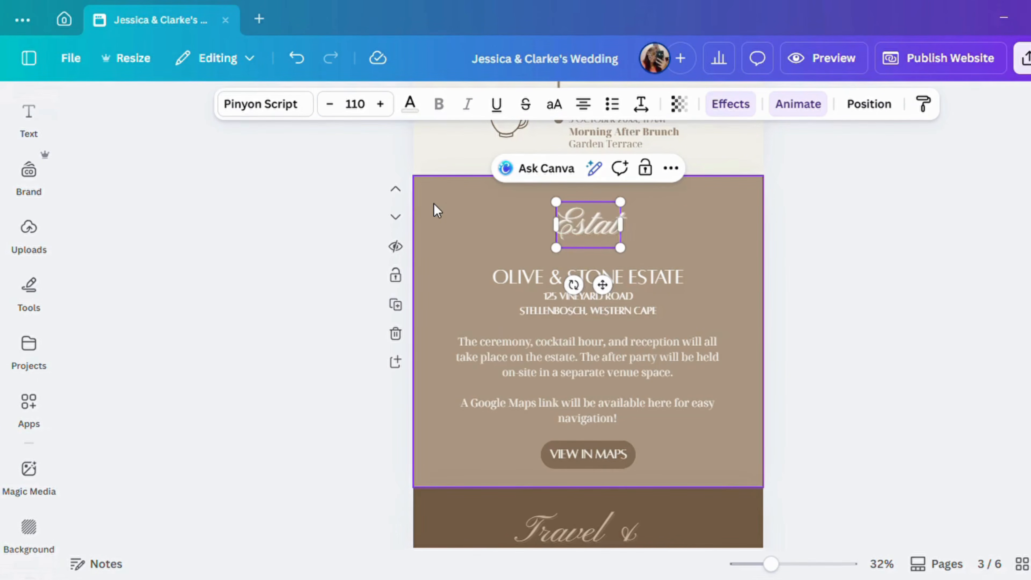
text(e Location)
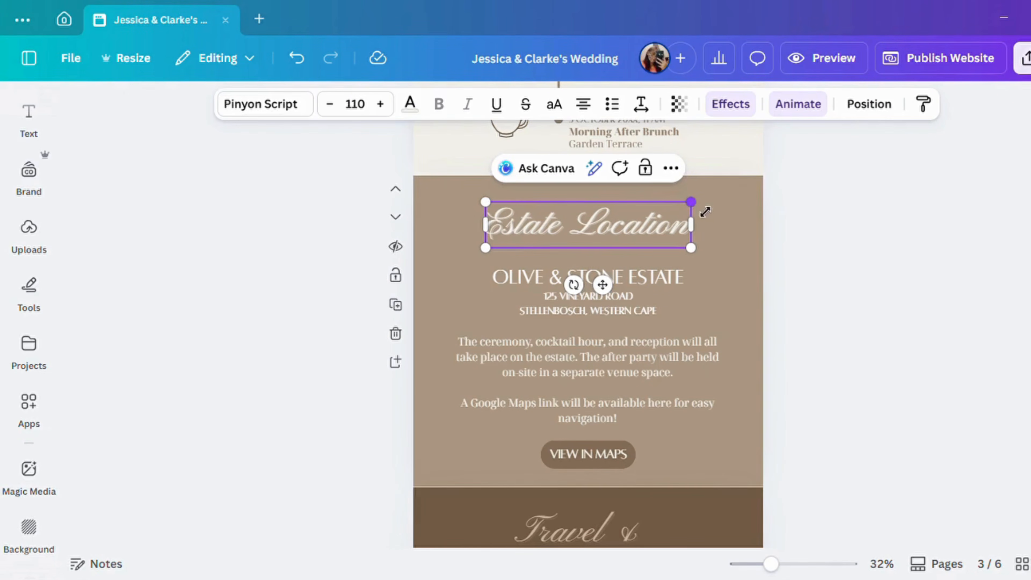
drag(691, 202, 726, 206)
mouse_move(674, 245)
mouse_down()
mouse_move(661, 247)
mouse_move(691, 225)
mouse_move(674, 235)
mouse_up()
click(778, 270)
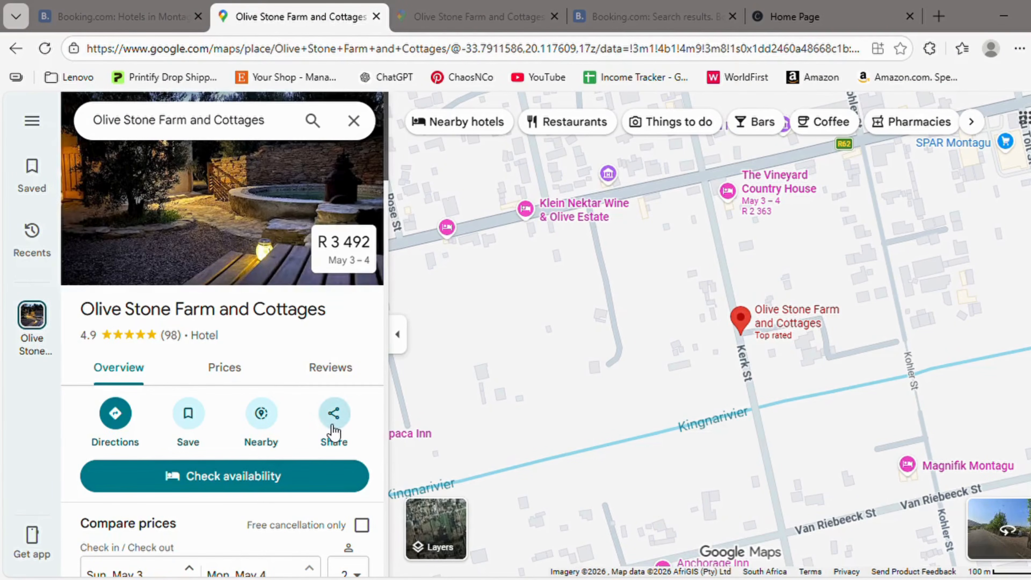
- Copy the Google Maps share link of Olive Stone Farm and Cottages and add it as the link on the "View in Maps" text
click(333, 425)
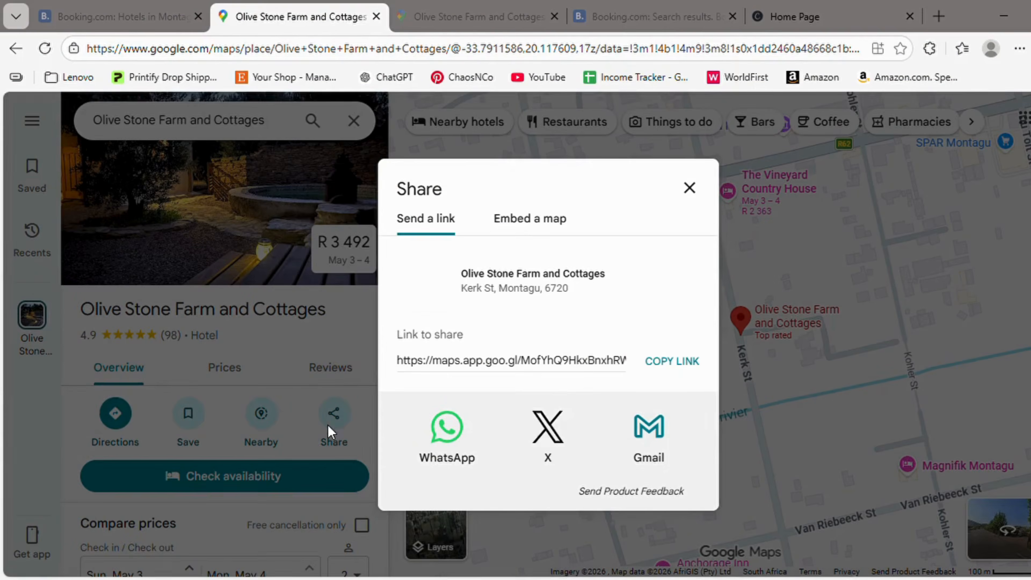
click(672, 361)
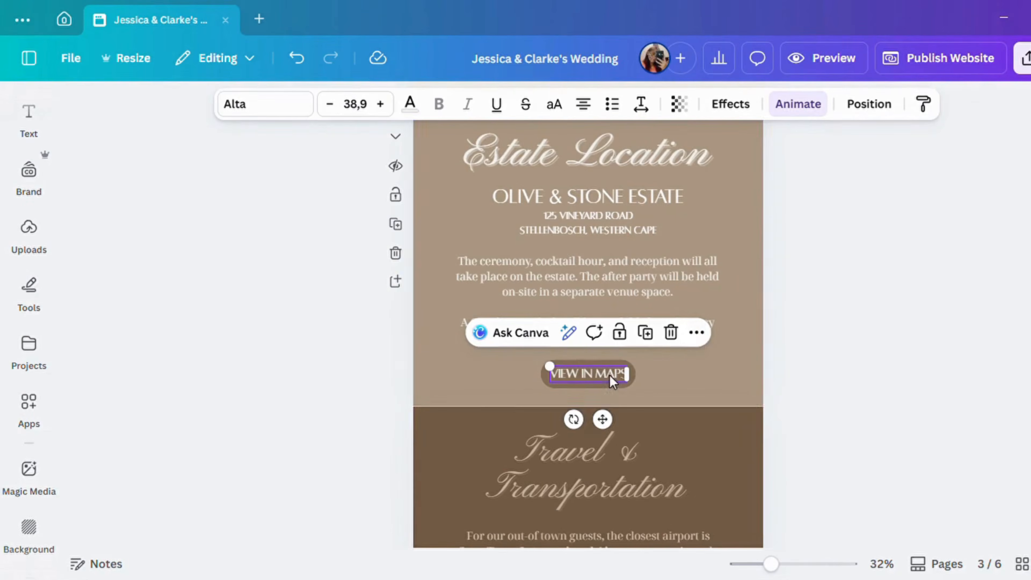
click(697, 332)
scroll(798, 252, down, 3)
click(790, 216)
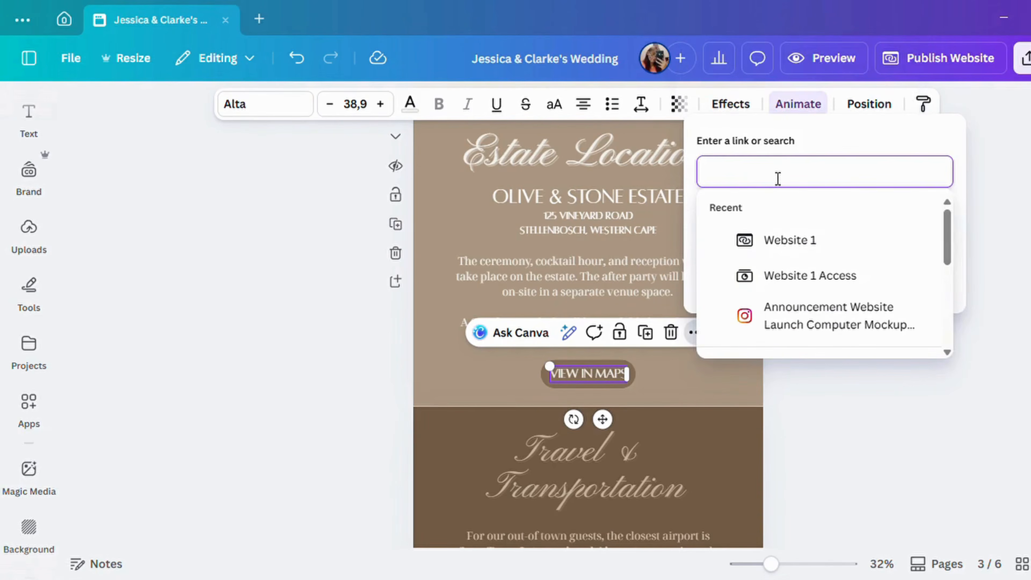
key(ctrl+v)
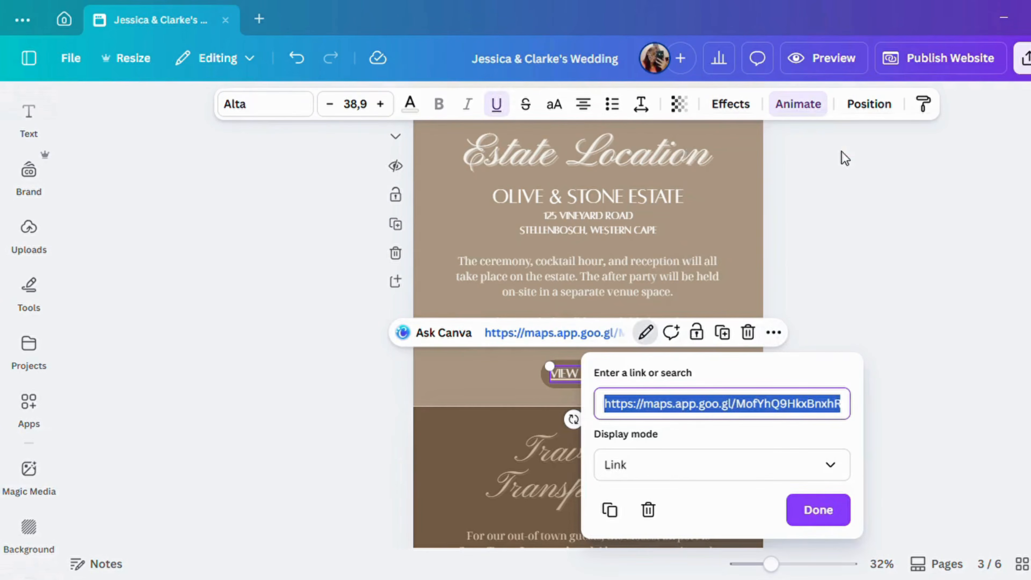
click(826, 497)
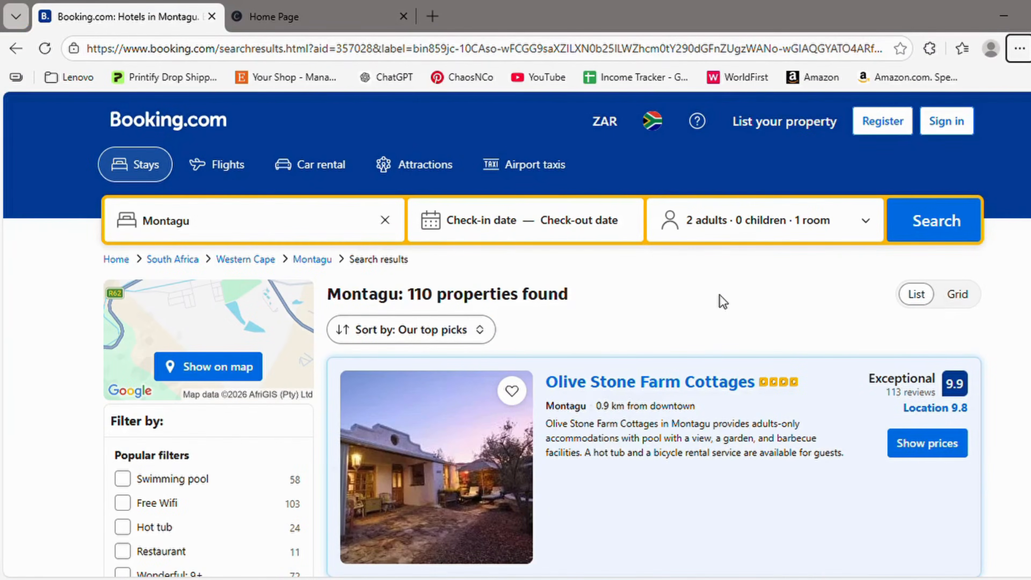
- Copy the Booking.com search page address and add it as the link on "View Booking" under The Vineyard Manor Hotel
click(810, 50)
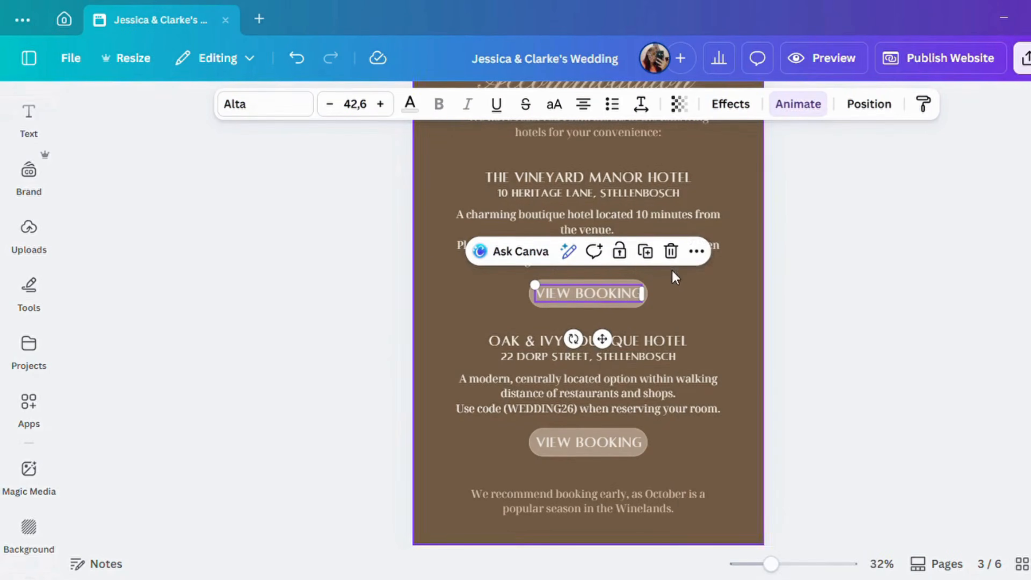
click(697, 252)
scroll(762, 439, down, 3)
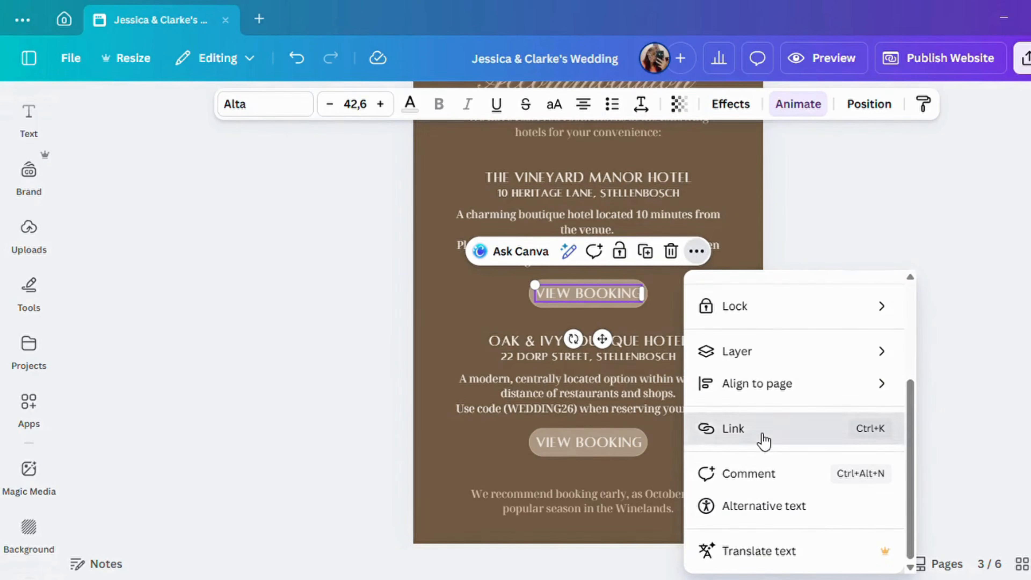
click(762, 431)
click(768, 335)
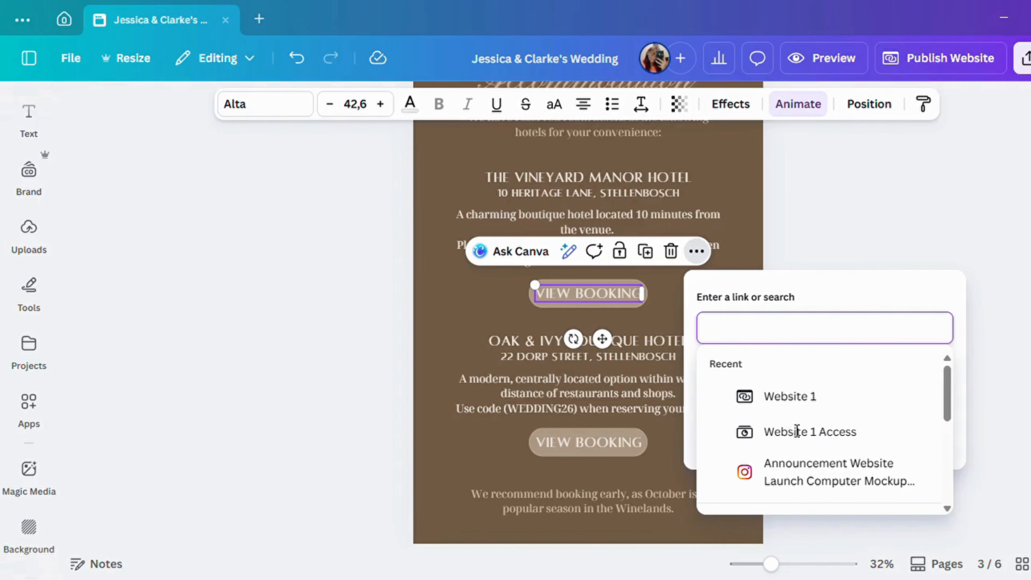
key(ctrl+v)
key(Return)
click(824, 427)
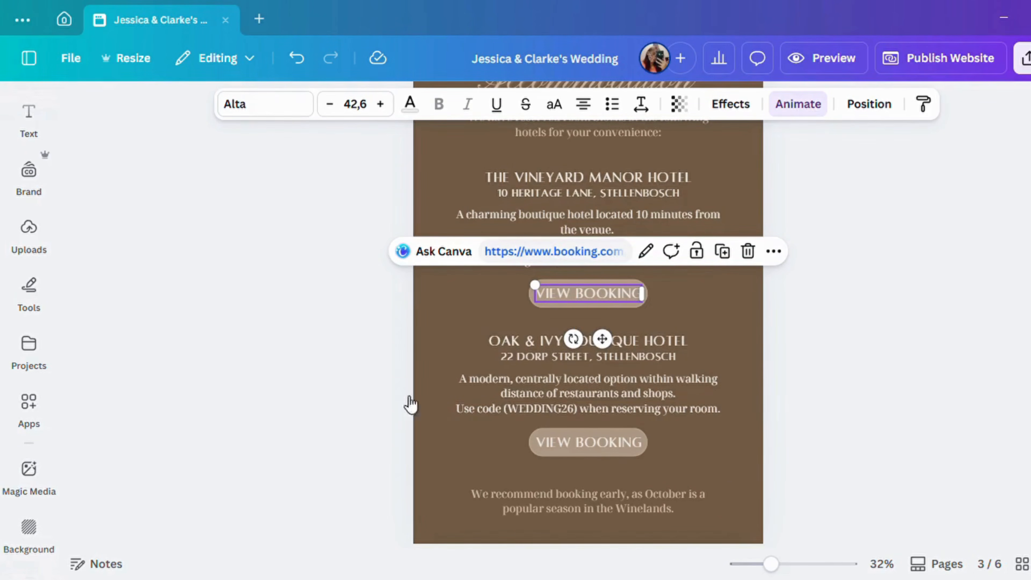
click(833, 275)
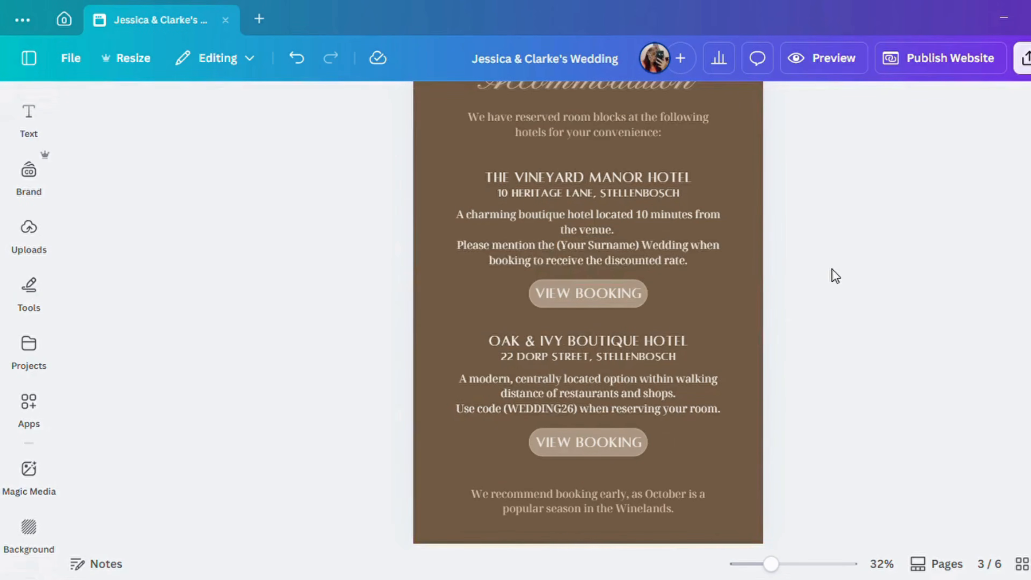
- Fill the first Color Palette arch with the uploaded pink-and-green palette image, enlarged so only its light green swatch fills the shape
scroll(656, 315, down, 4)
scroll(787, 300, down, 6)
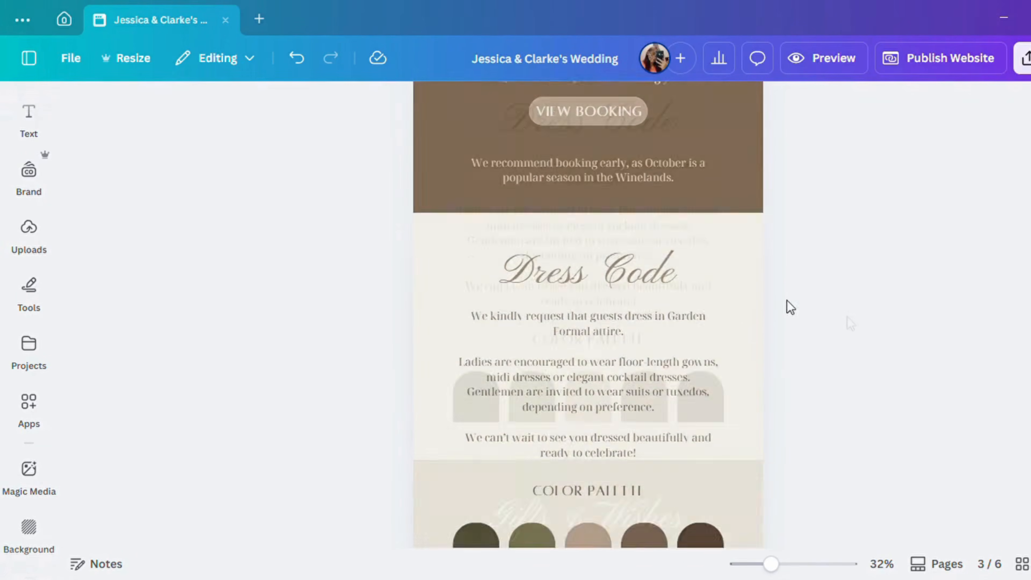
click(29, 231)
click(292, 427)
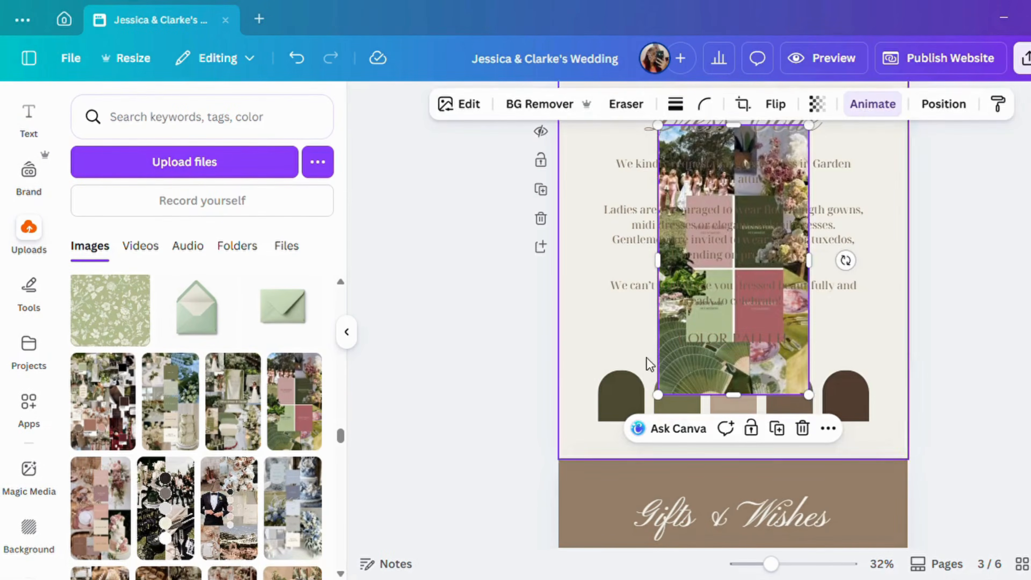
drag(662, 365, 622, 396)
double_click(633, 395)
drag(645, 354, 1008, 7)
drag(847, 349, 786, 438)
click(912, 325)
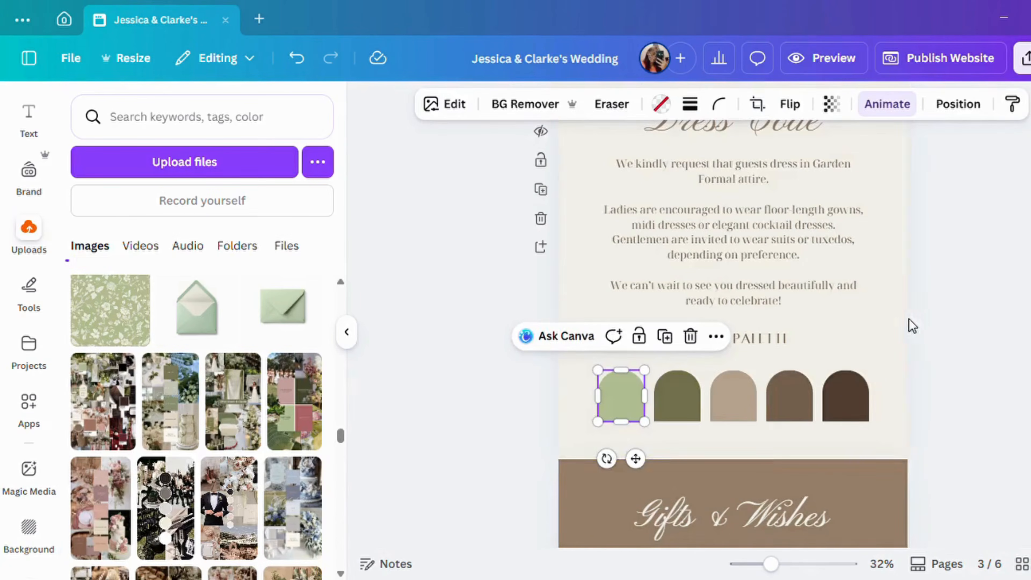
- Fill the second Color Palette arch with the same palette image, cropped to its dark green swatch
drag(301, 433, 676, 400)
double_click(669, 413)
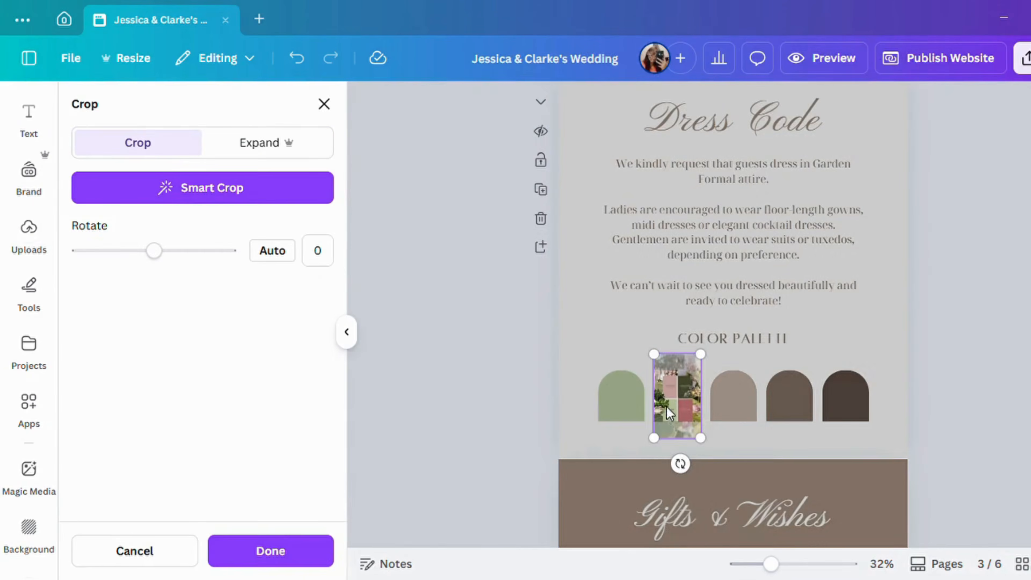
drag(653, 438, 453, 572)
drag(702, 352, 872, 85)
drag(788, 353, 766, 350)
click(944, 293)
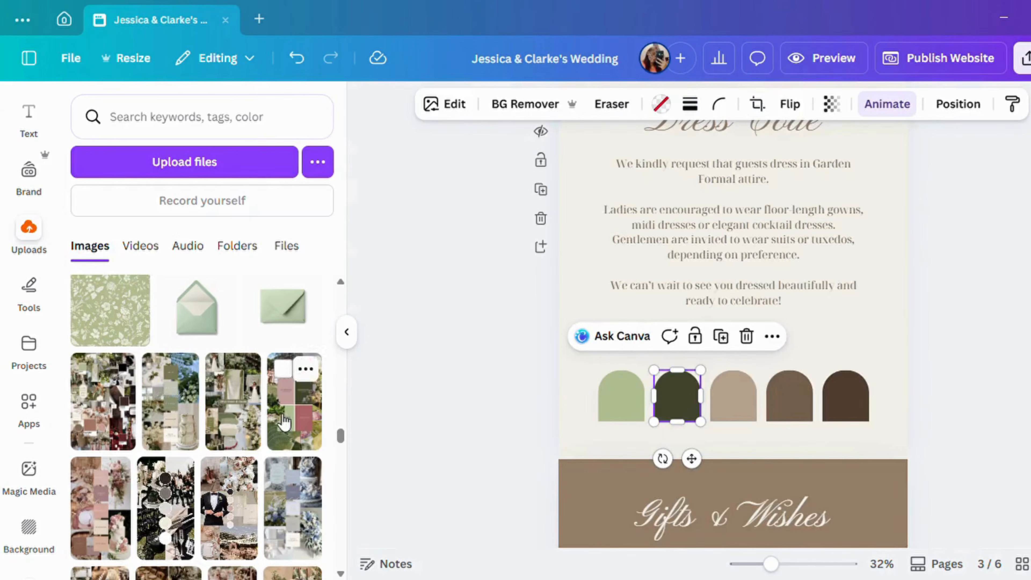
- Fill the third Color Palette arch with the same palette image, cropped to its dusty pink swatch
drag(741, 424, 742, 412)
double_click(742, 409)
drag(757, 353, 1027, 12)
drag(710, 439, 541, 373)
click(541, 367)
- Fill the fourth Color Palette arch with the same palette image, cropped to its deep rose swatch
drag(300, 417, 794, 404)
double_click(797, 402)
drag(812, 353, 907, 339)
drag(769, 448, 805, 410)
click(982, 353)
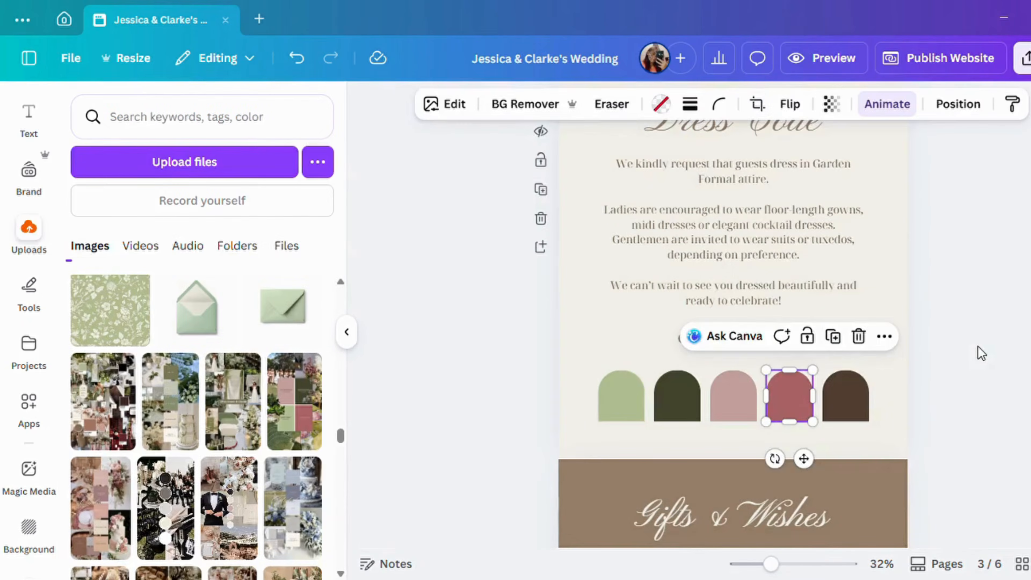
- Add the copied Booking.com address as the link on the "View Fund" text under Gifts & Wishes
scroll(976, 352, down, 5)
click(734, 366)
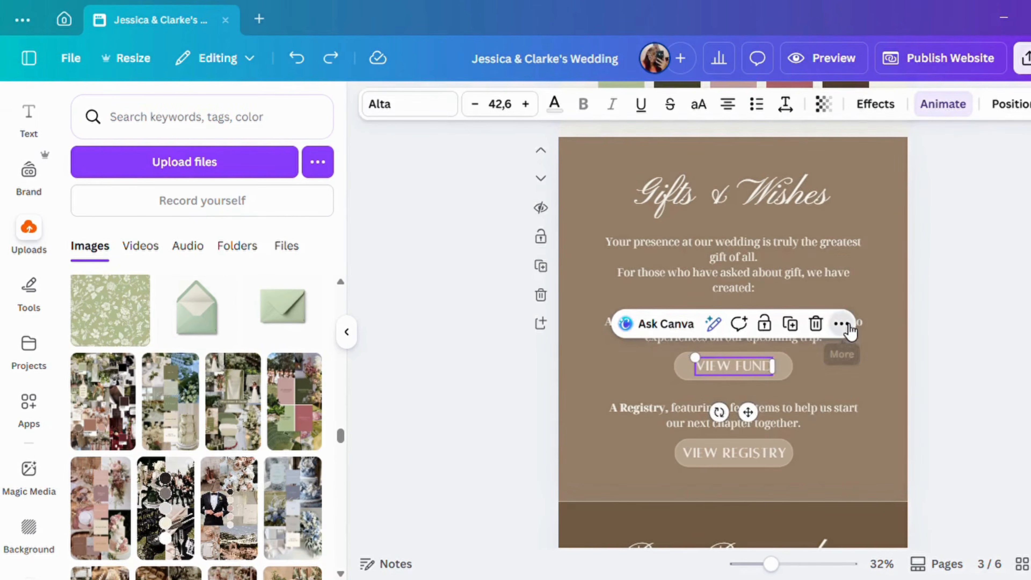
click(848, 327)
scroll(923, 258, down, 3)
click(922, 211)
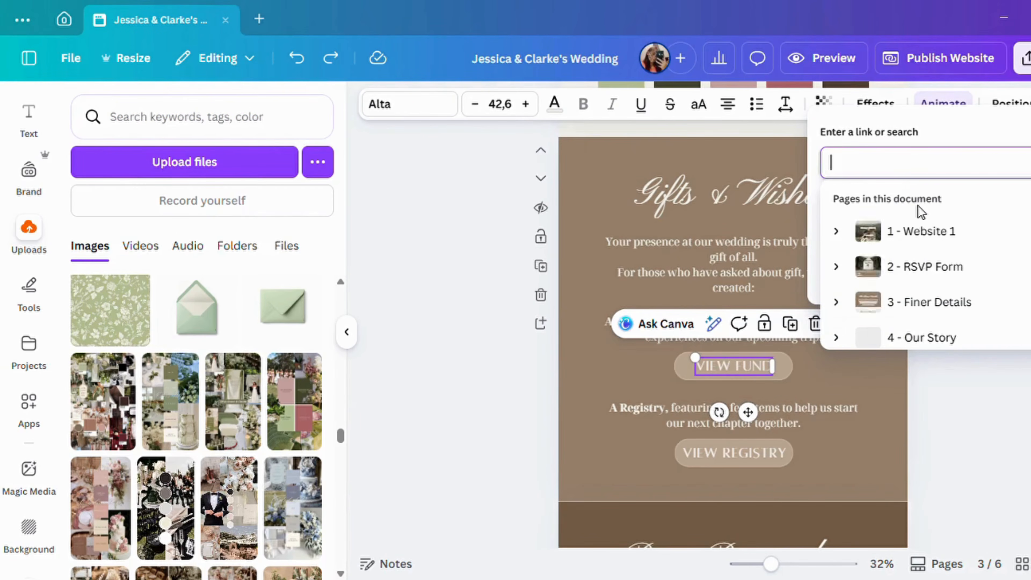
click(914, 231)
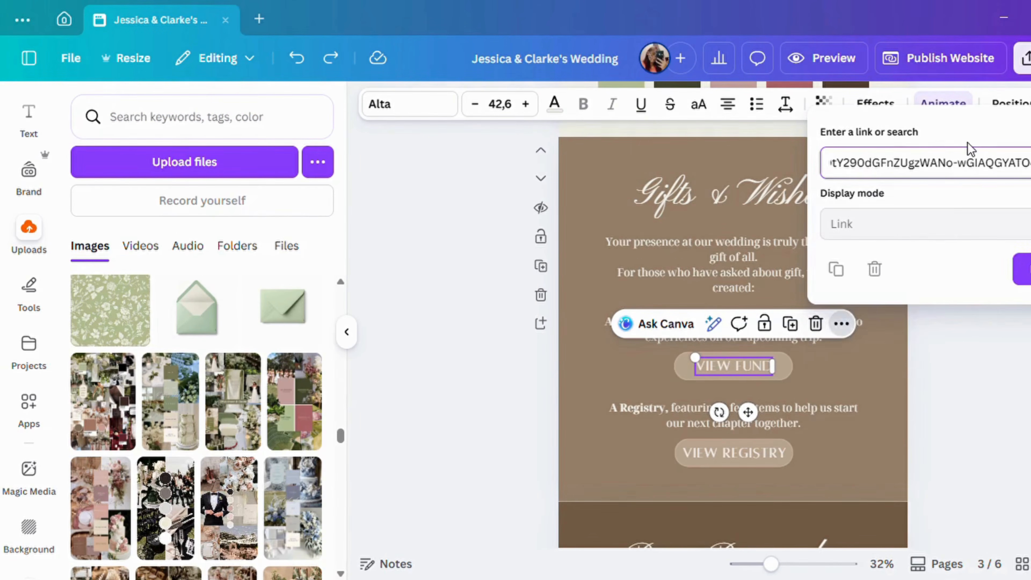
click(982, 500)
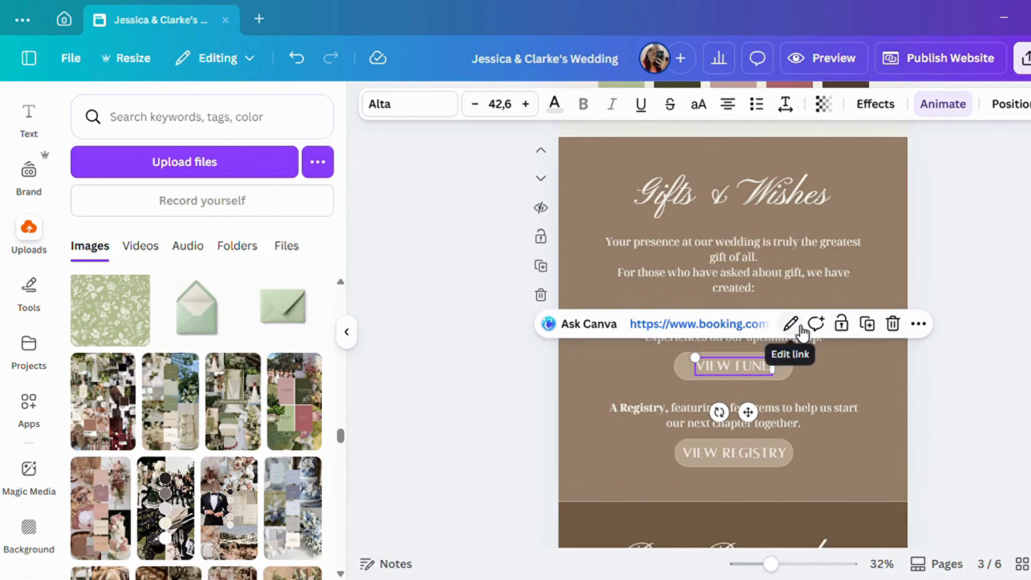
- Remove the link from the "View Fund" text
click(790, 324)
click(719, 279)
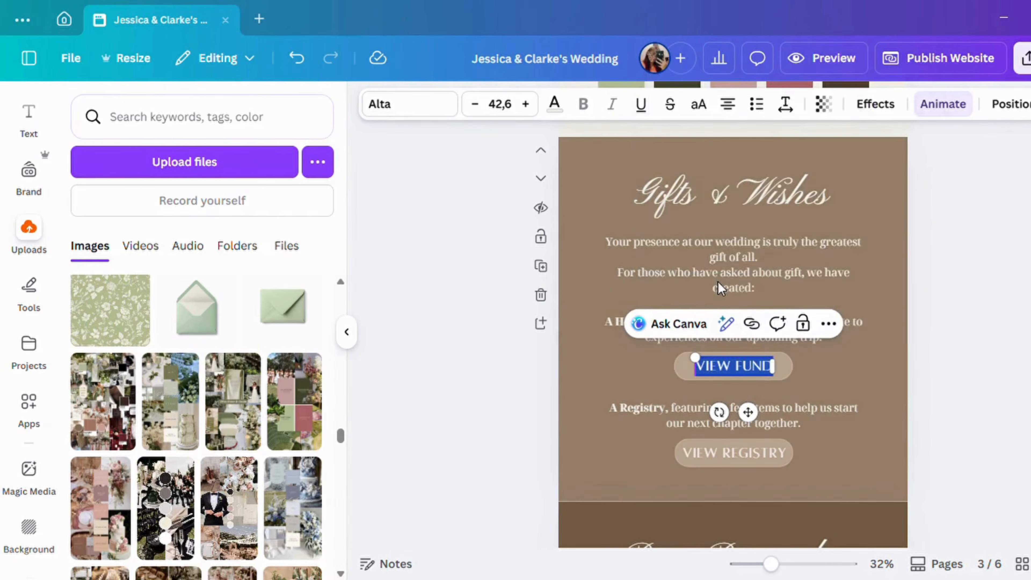
click(1003, 309)
- Replace the first contact name below the RSVP Reminder section with the bride's first name
scroll(990, 297, down, 10)
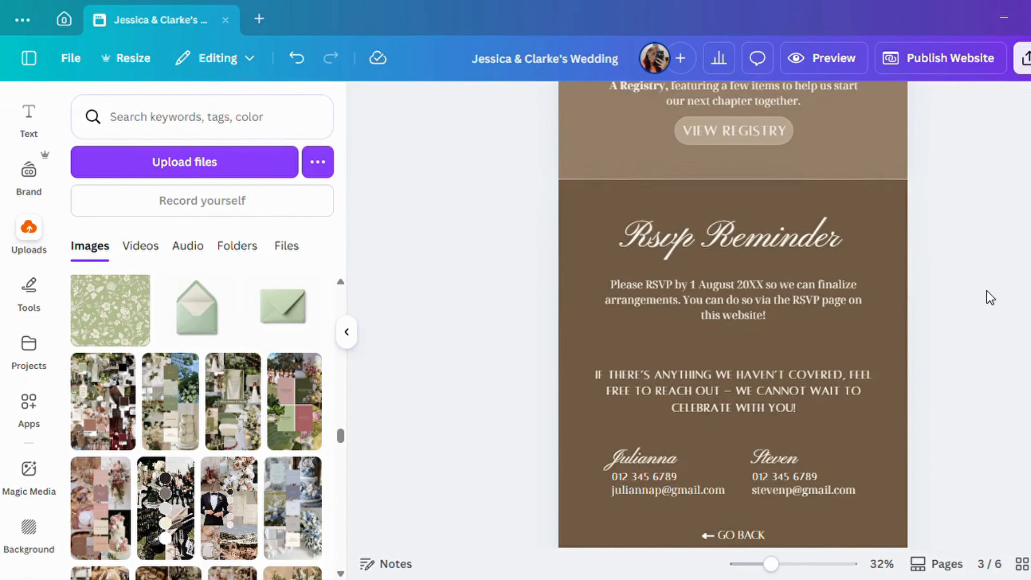
click(657, 384)
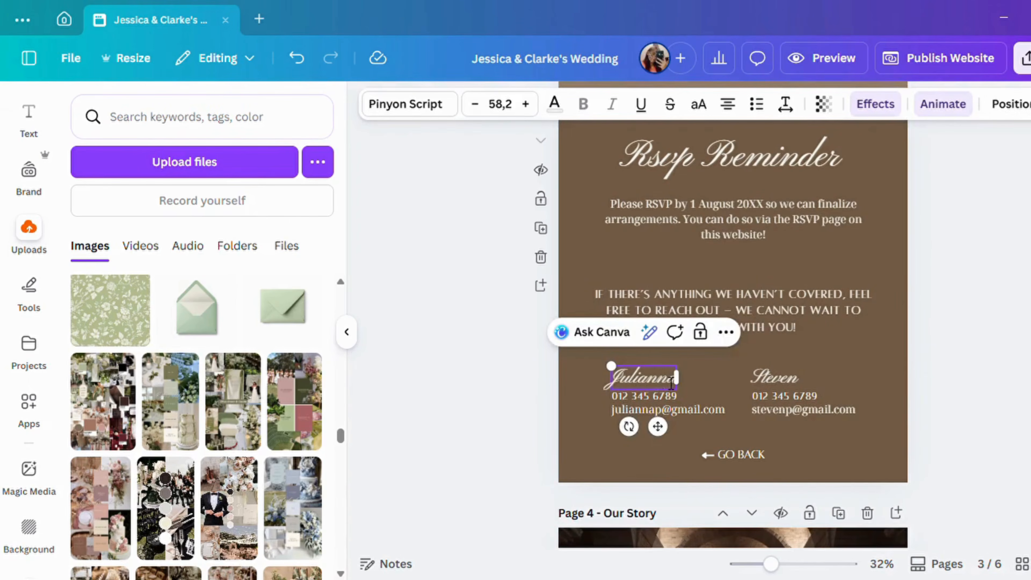
key(BackSpace)
key(BackSpace)
key(BackSpace)
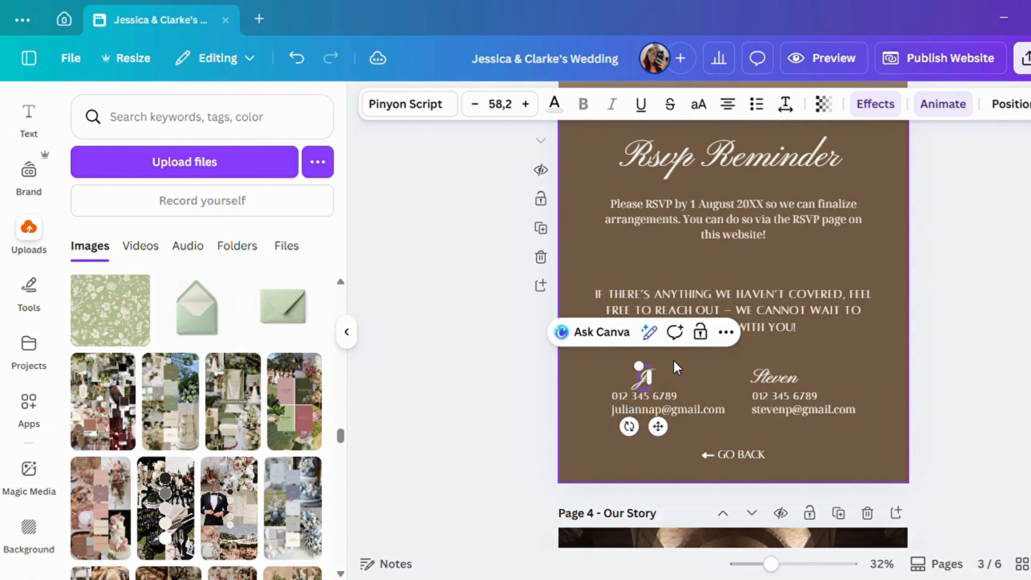
text(essica)
- Replace the second contact name below the RSVP Reminder section with the groom's first name
click(833, 383)
click(793, 381)
click(794, 384)
text(Cl)
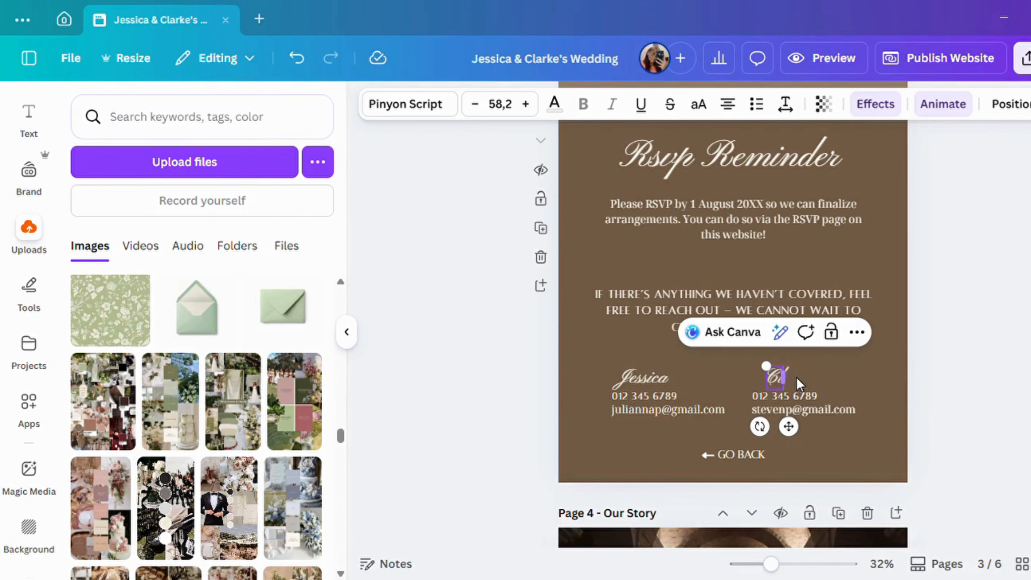
text(arke)
click(913, 297)
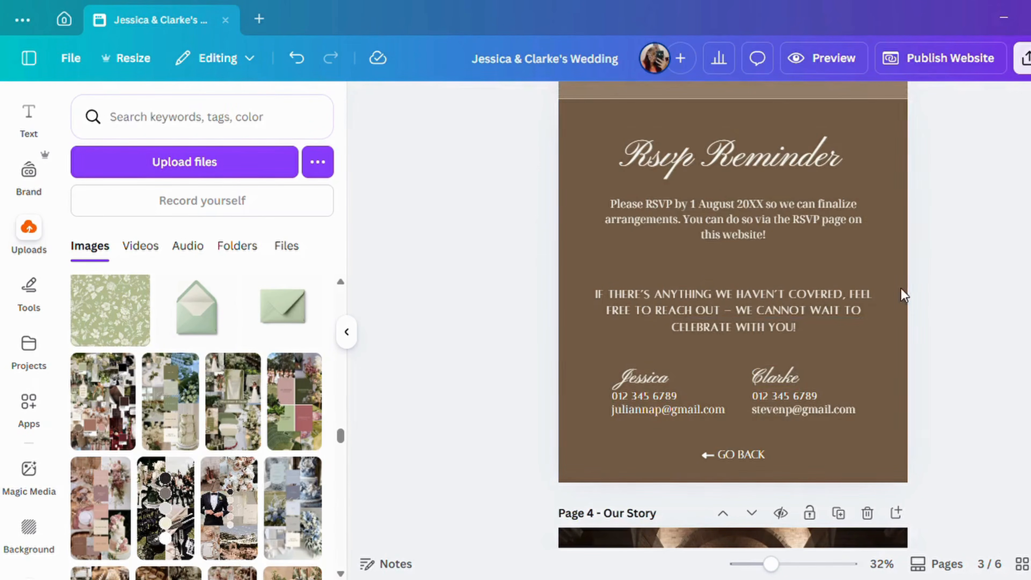
- Recolor the "Read Our Story" heading on the Our Story page with a dark brown from the document colors
click(763, 209)
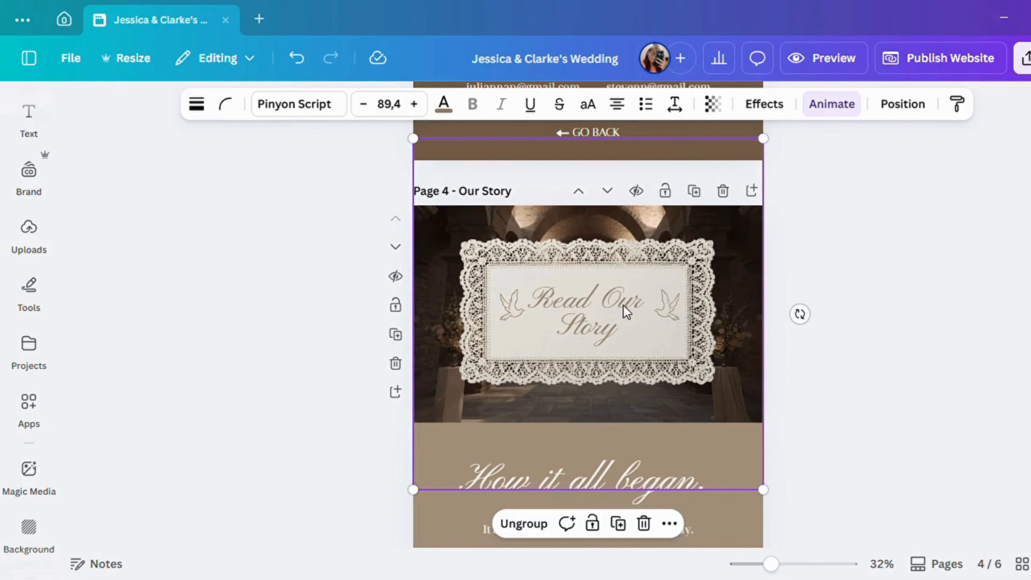
click(624, 305)
click(410, 104)
click(193, 268)
key(Escape)
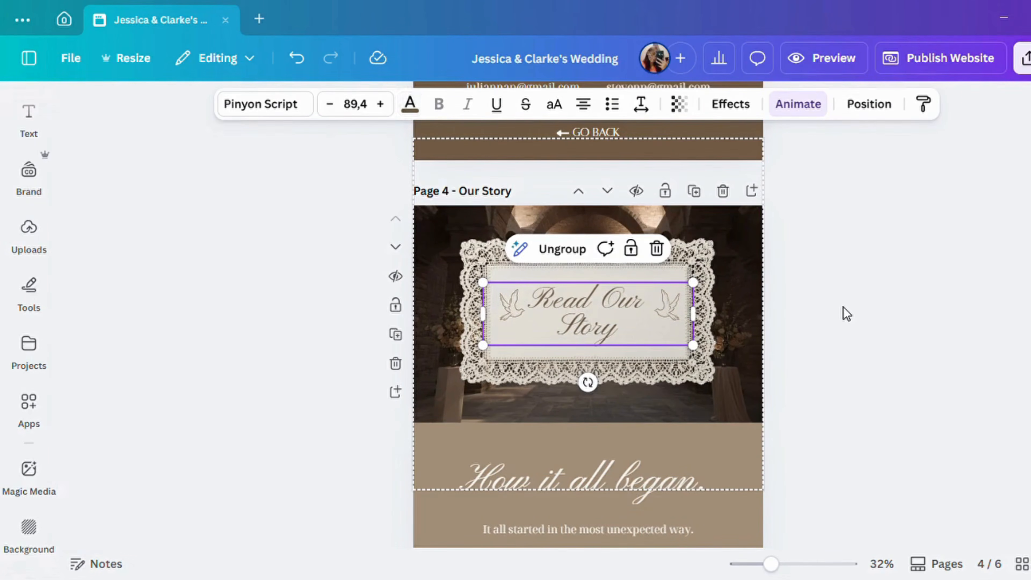
click(846, 312)
- Delete the couple photo above the "The In-Between" heading on the Our Story page
scroll(841, 316, down, 10)
click(704, 297)
click(684, 202)
scroll(805, 417, down, 3)
scroll(783, 454, up, 3)
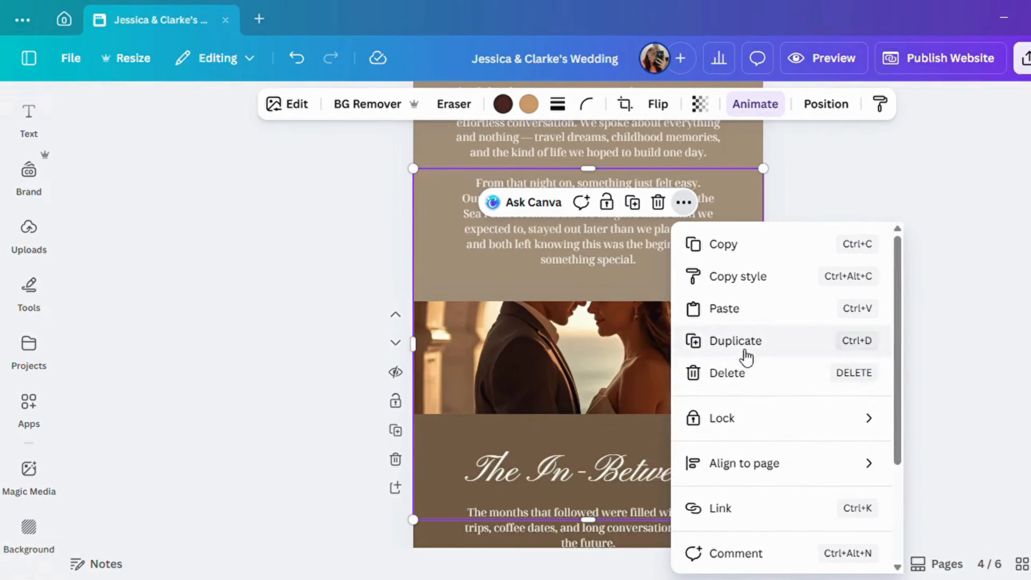
click(731, 372)
- Place the uploaded photo of the couple walking hand in hand on the beach above "The In-Between" and enlarge it to page width
click(29, 235)
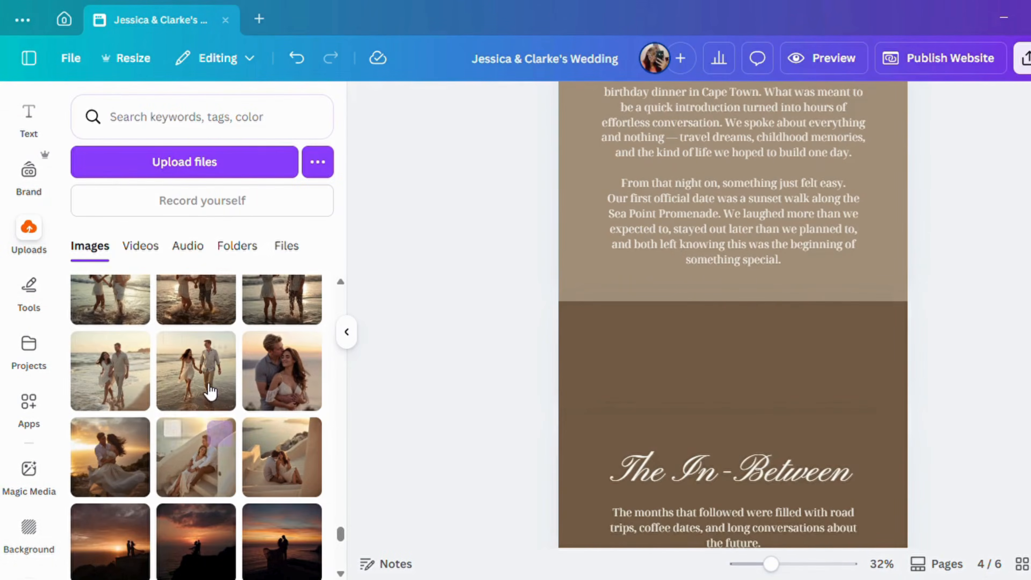
drag(192, 383, 591, 340)
drag(645, 386, 960, 526)
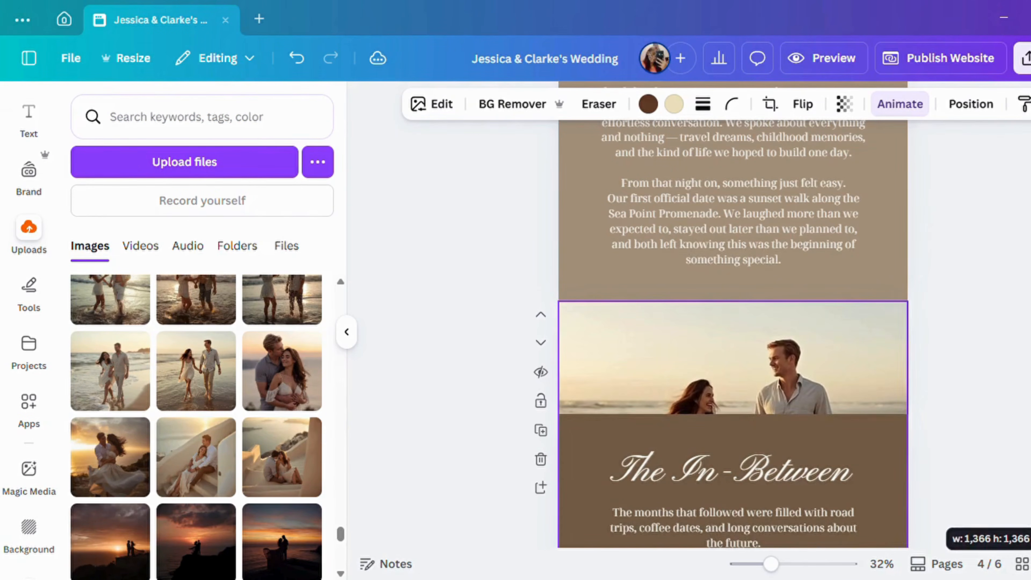
click(875, 426)
click(753, 401)
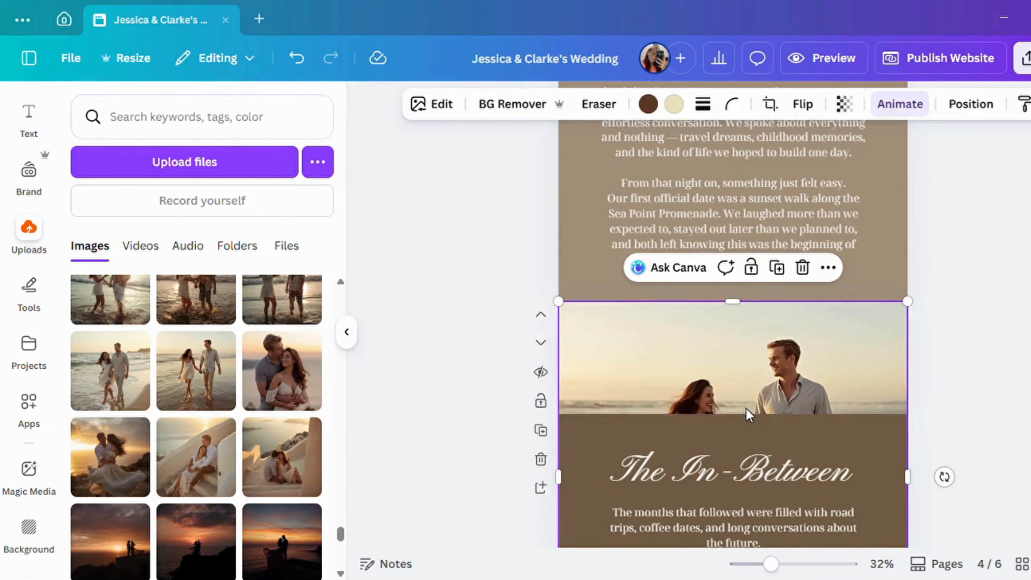
double_click(753, 400)
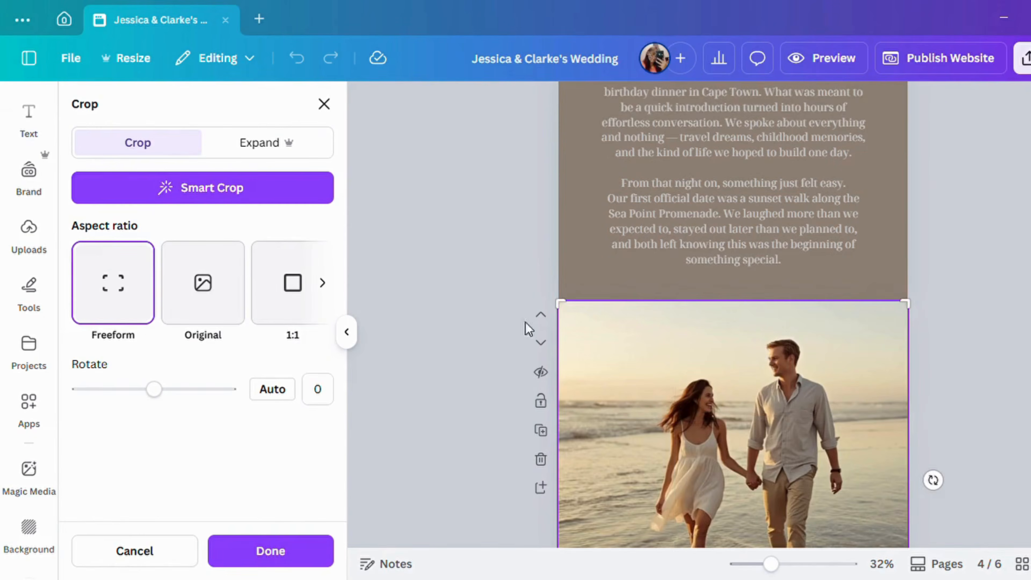
key(Escape)
- Select the background layer behind the beach photo and extend the section downward to reveal more of the picture
click(971, 103)
click(195, 302)
drag(741, 426, 730, 478)
click(948, 375)
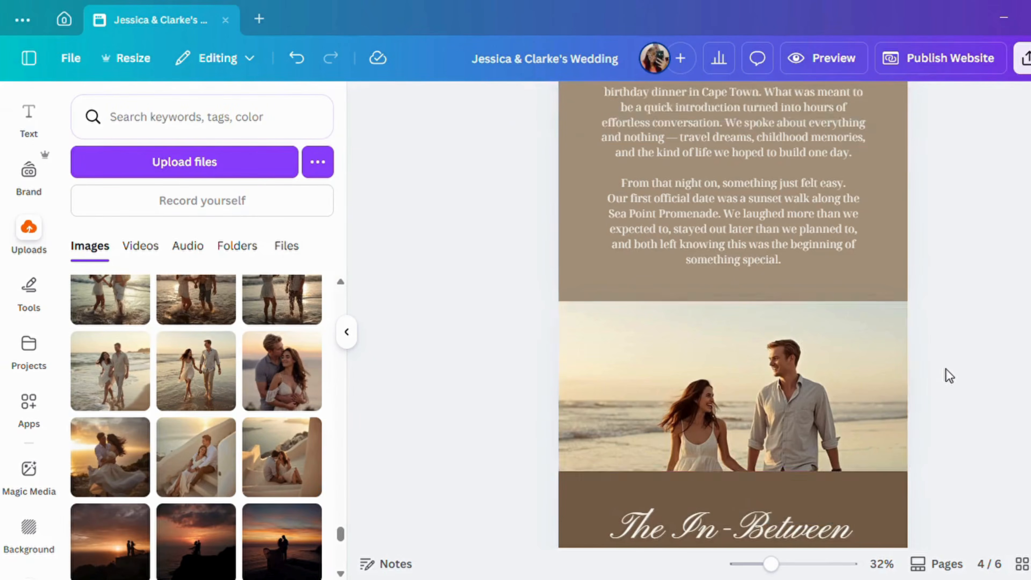
- Replace the photo above "The Proposal" with the uploaded picture of the couple seated on white steps, enlarged to page width
scroll(946, 373, down, 10)
click(863, 359)
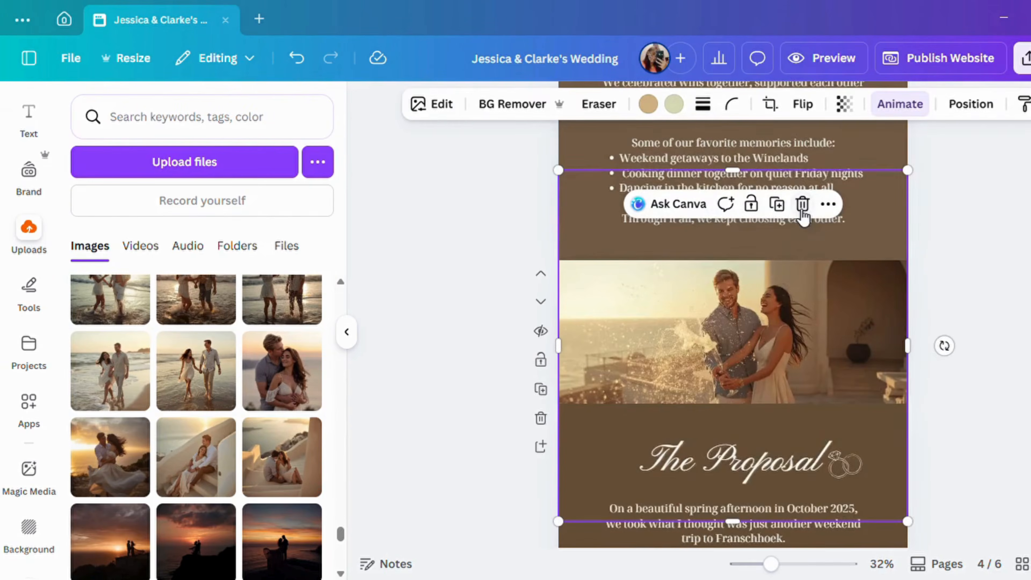
key(Delete)
click(209, 473)
drag(716, 313, 593, 293)
drag(655, 361, 843, 299)
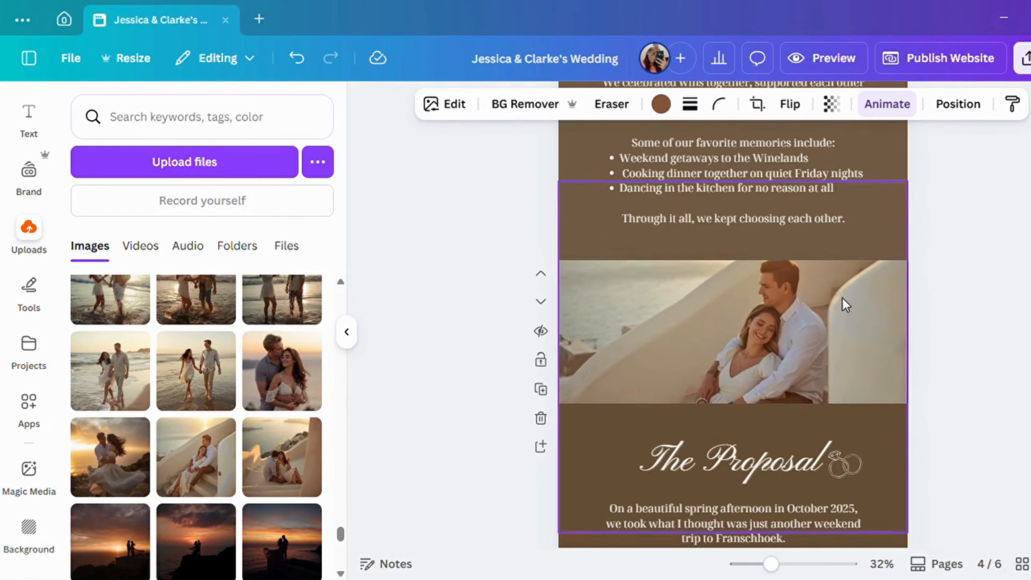
- Move the seated couple photo up within its section and extend the section's background downward to show more of it
click(948, 115)
click(300, 310)
drag(744, 415, 742, 268)
click(713, 427)
click(184, 294)
drag(733, 438, 733, 444)
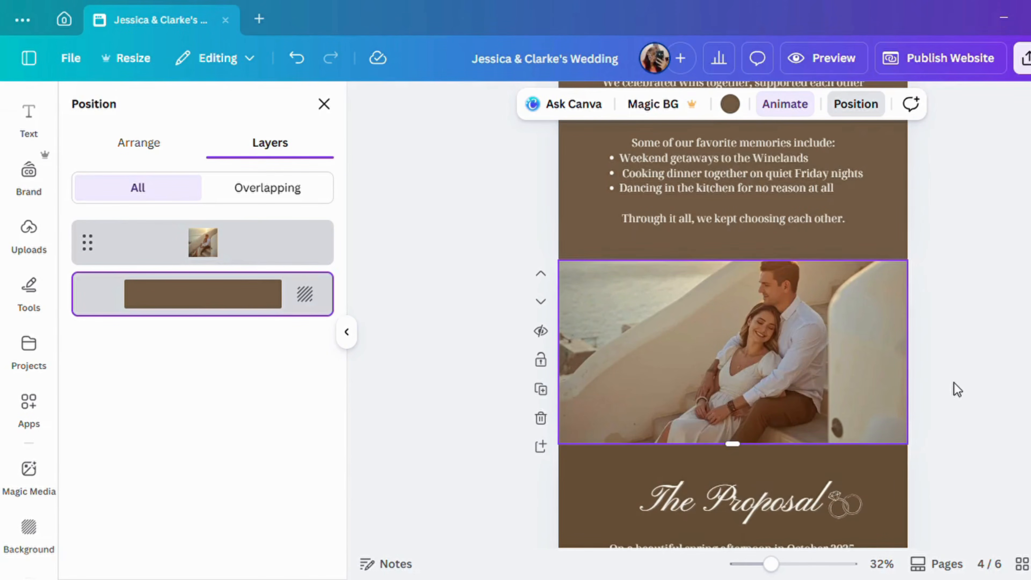
click(346, 332)
- Try dark brown shades on the rings graphic beside "The Proposal" and set its color to white
scroll(803, 376, down, 5)
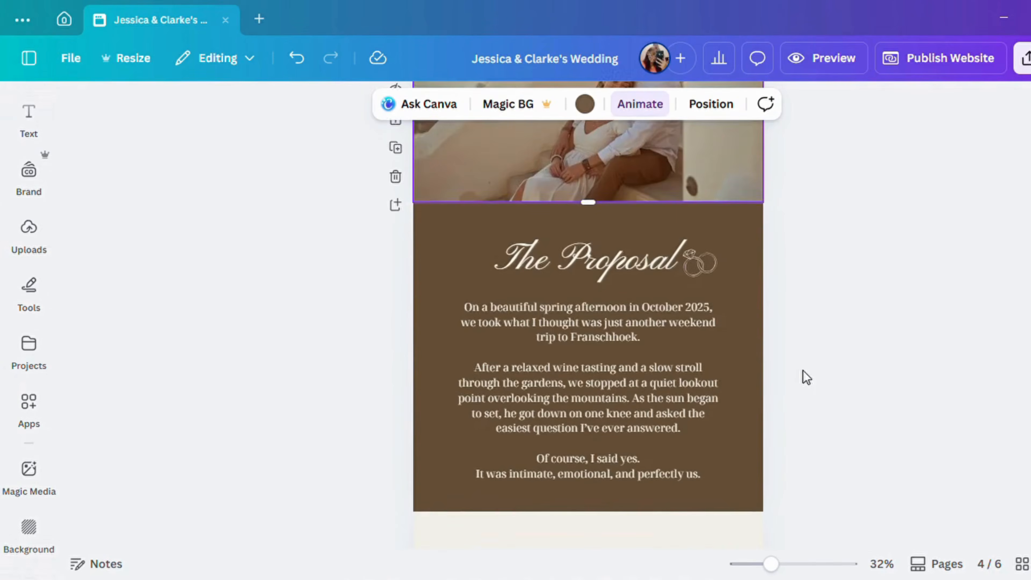
click(699, 185)
click(429, 113)
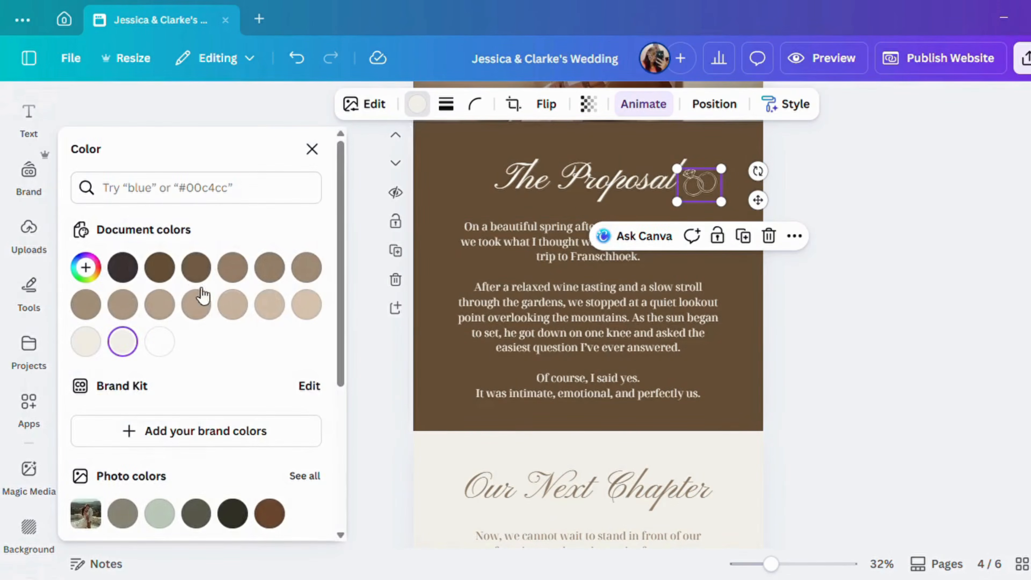
click(159, 267)
click(124, 267)
click(160, 341)
click(779, 327)
- Replace the paragraph under "Our Next Chapter" with a line beginning "Write your perfect love story here and share all the wonderful times"
scroll(795, 312, down, 5)
click(671, 281)
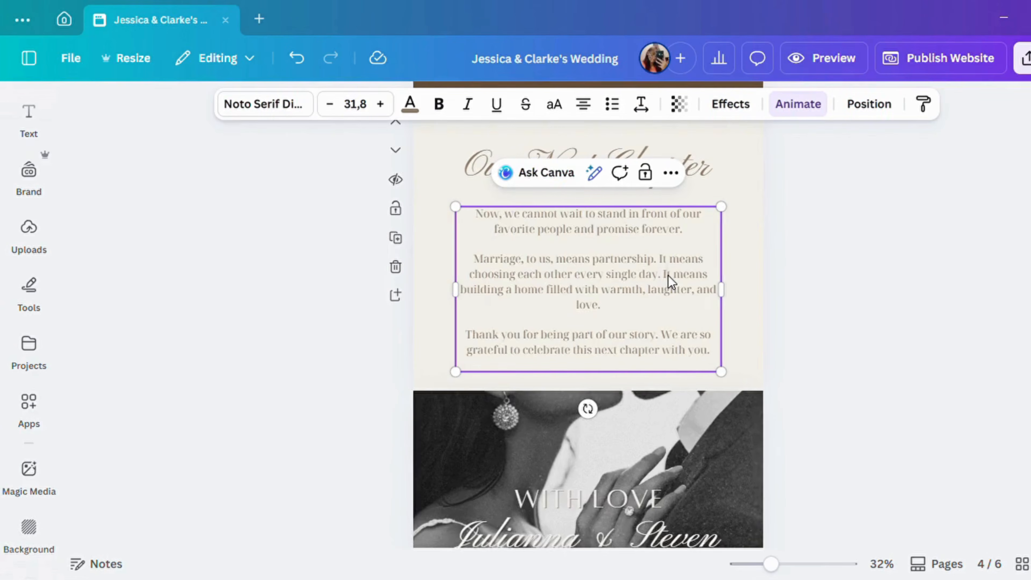
drag(719, 351, 477, 231)
text(W)
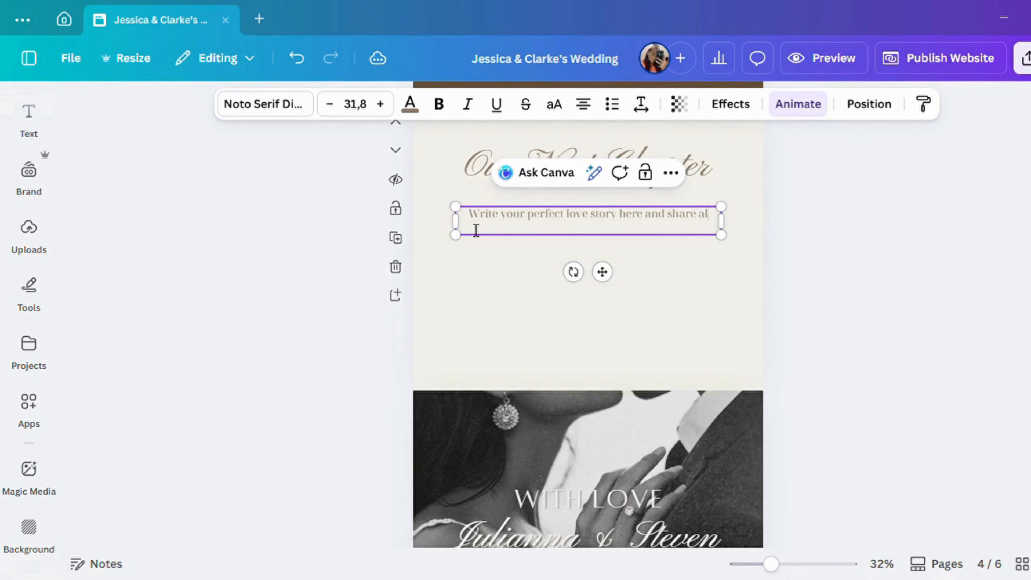
text(e wonderful times you’ve spent toge)
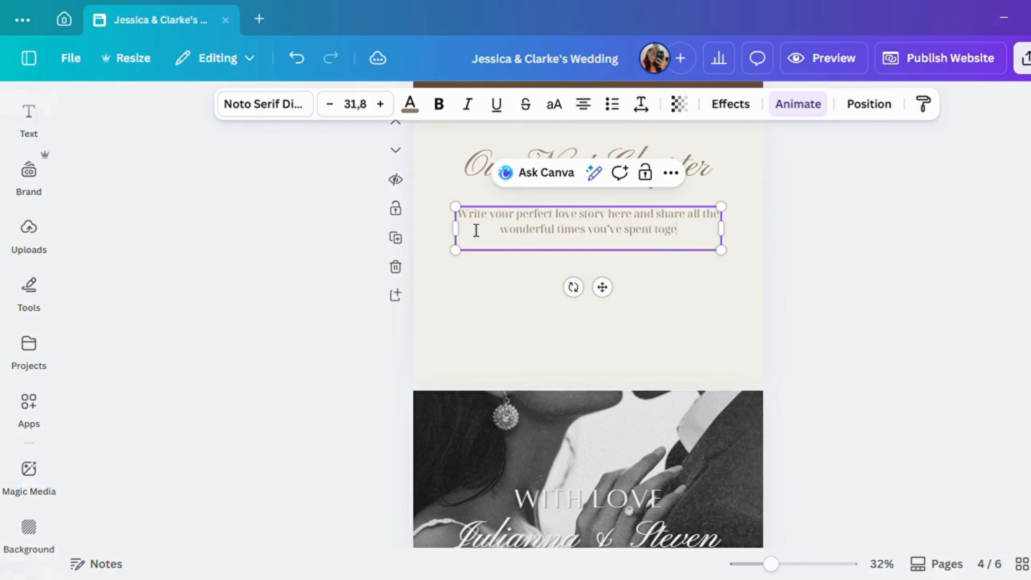
- Set the "Meet the" heading on the Wedding Party page to uppercase Noto Serif Display and widen its text box slightly
scroll(476, 230, down, 10)
click(550, 201)
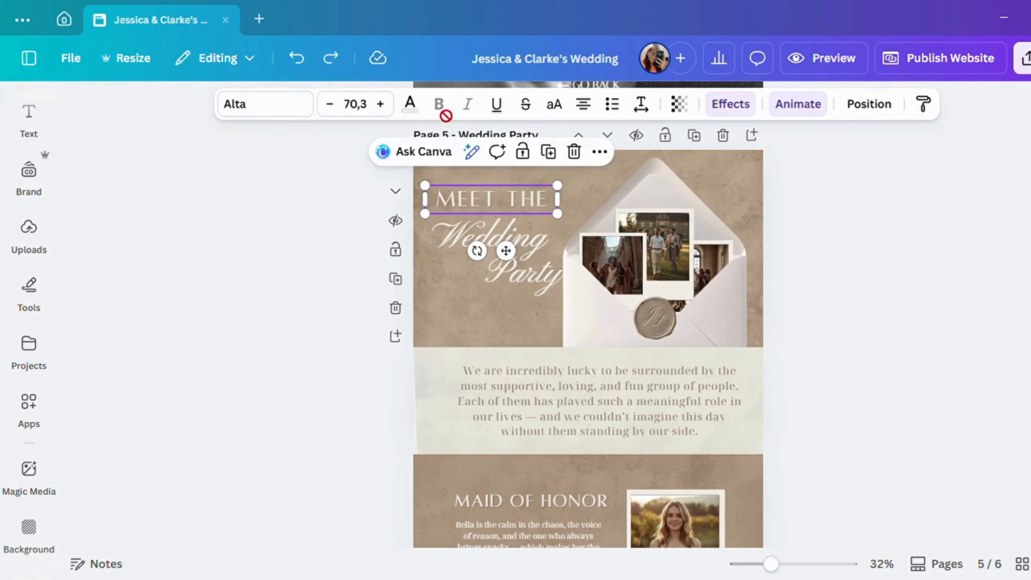
click(195, 403)
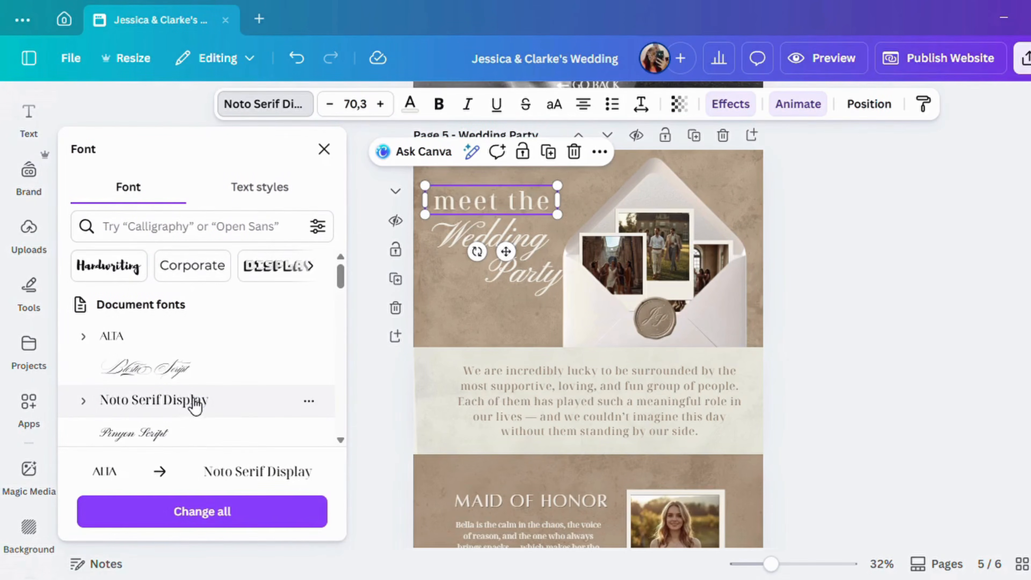
click(564, 105)
drag(568, 226, 579, 227)
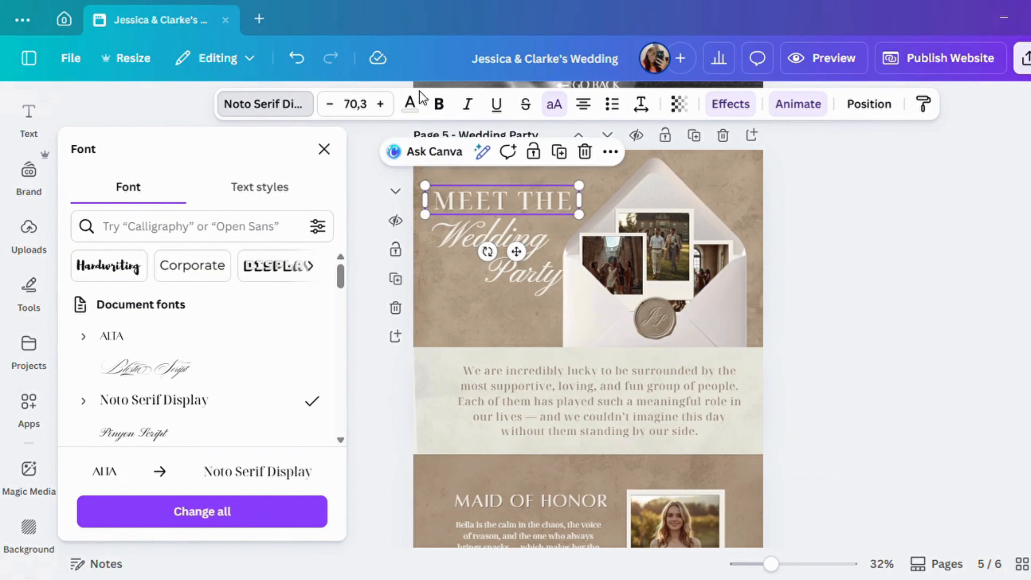
- Try brown shades on the "Meet the" heading, set it to white, and change the envelope seal's second initial to C
click(410, 104)
click(160, 267)
click(233, 267)
click(86, 304)
click(159, 341)
click(656, 319)
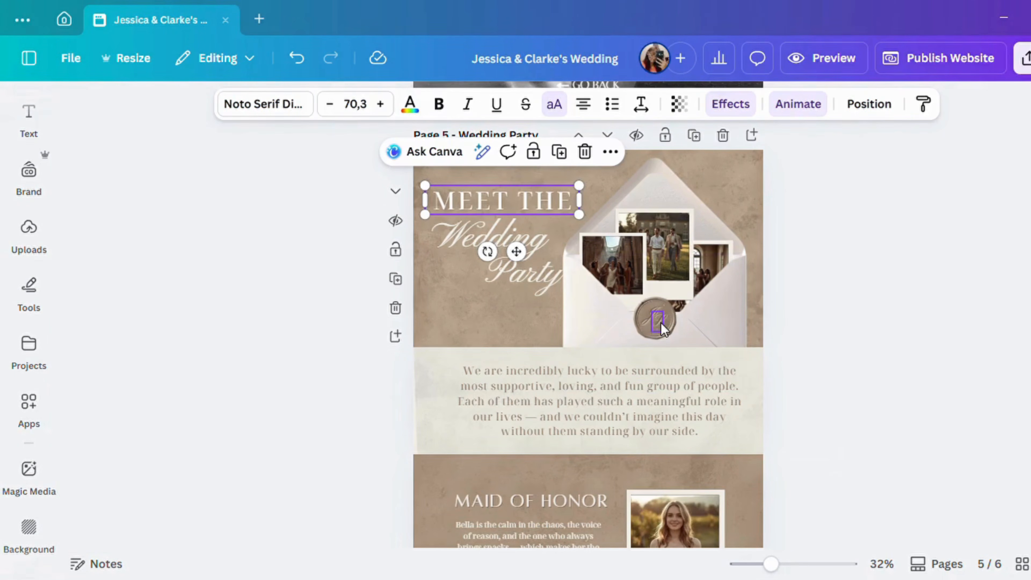
click(811, 329)
- Select the textured background behind the Wedding Party header and set its transparency to 70
click(711, 229)
click(448, 321)
click(676, 105)
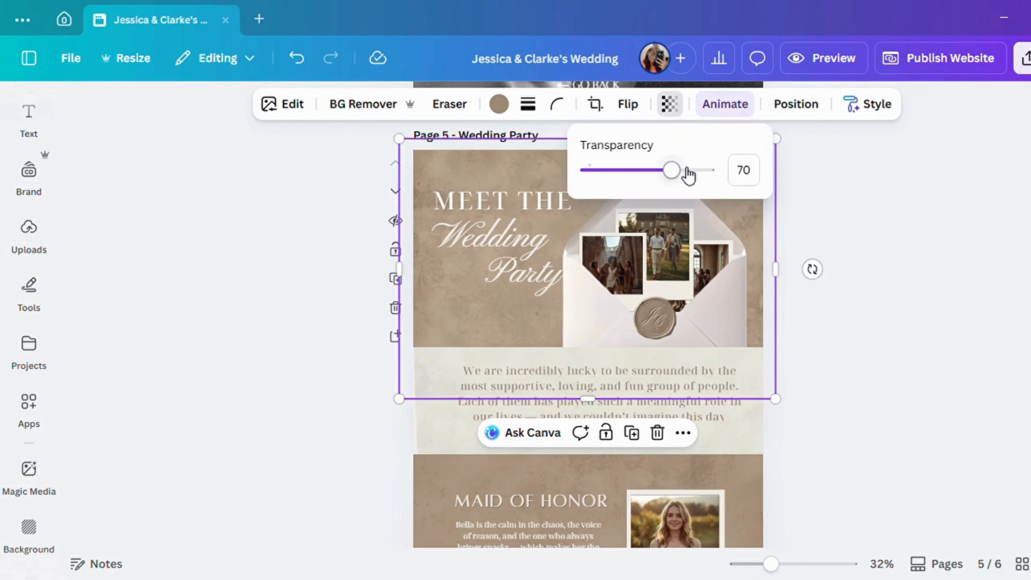
drag(640, 187, 671, 180)
click(895, 234)
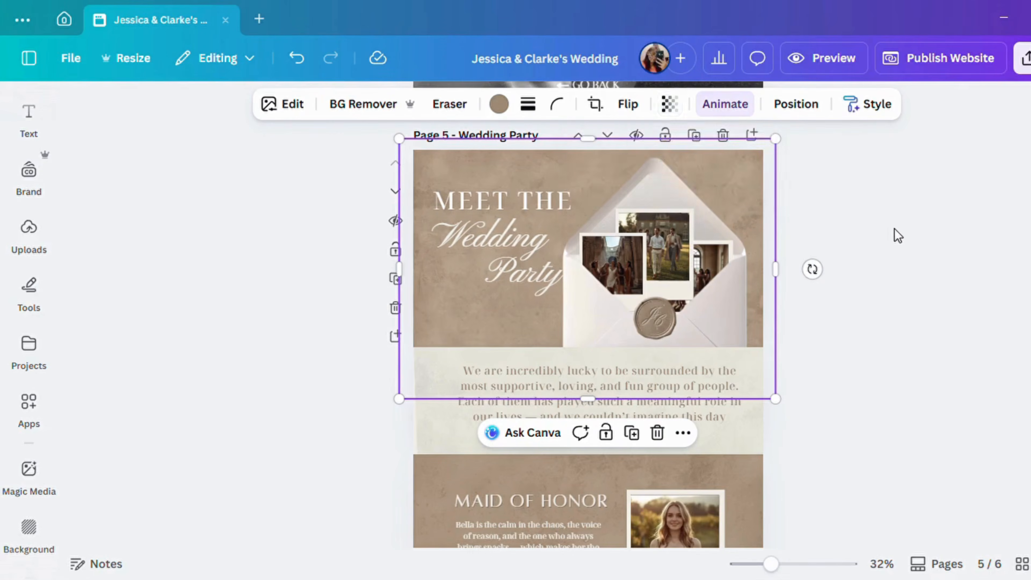
- Replace the name under the maid of honor's photo with the new maid of honor's first name
scroll(858, 249, down, 5)
double_click(698, 359)
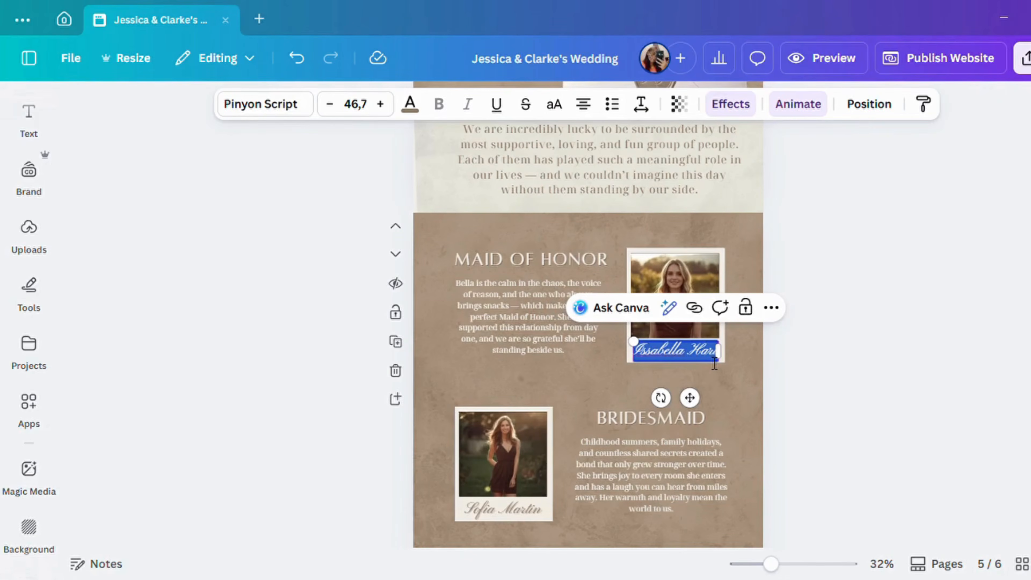
text(Annebell)
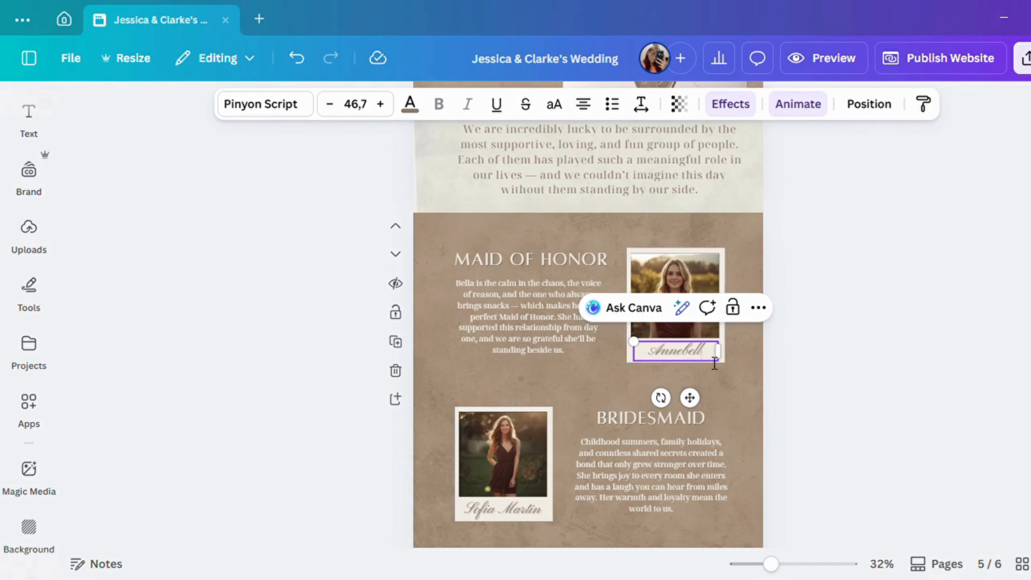
click(814, 328)
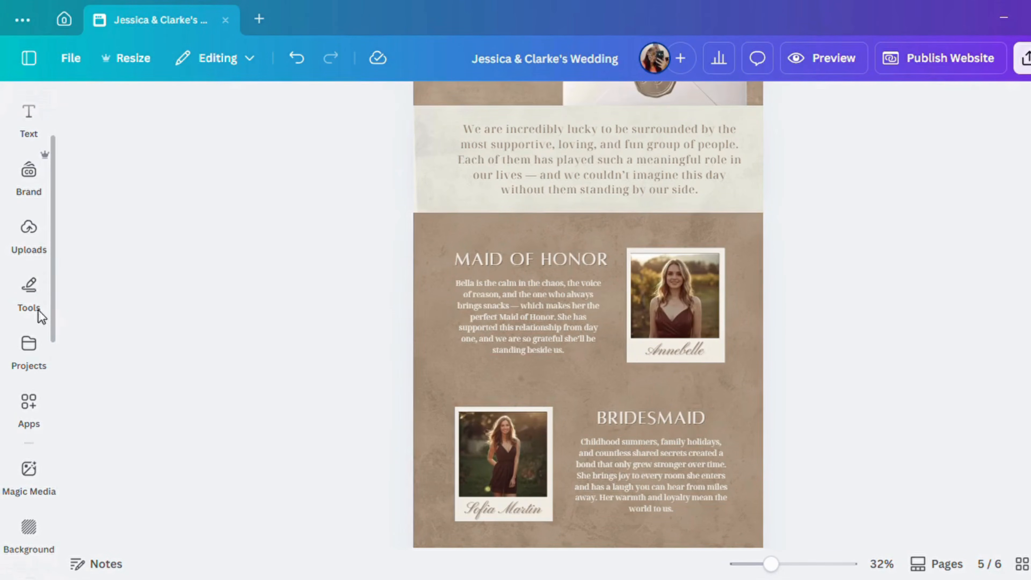
- Replace the maid of honor's photo with the uploaded woman by the stone balustrade, enlarged and repositioned within its frame
click(33, 244)
drag(260, 382, 845, 307)
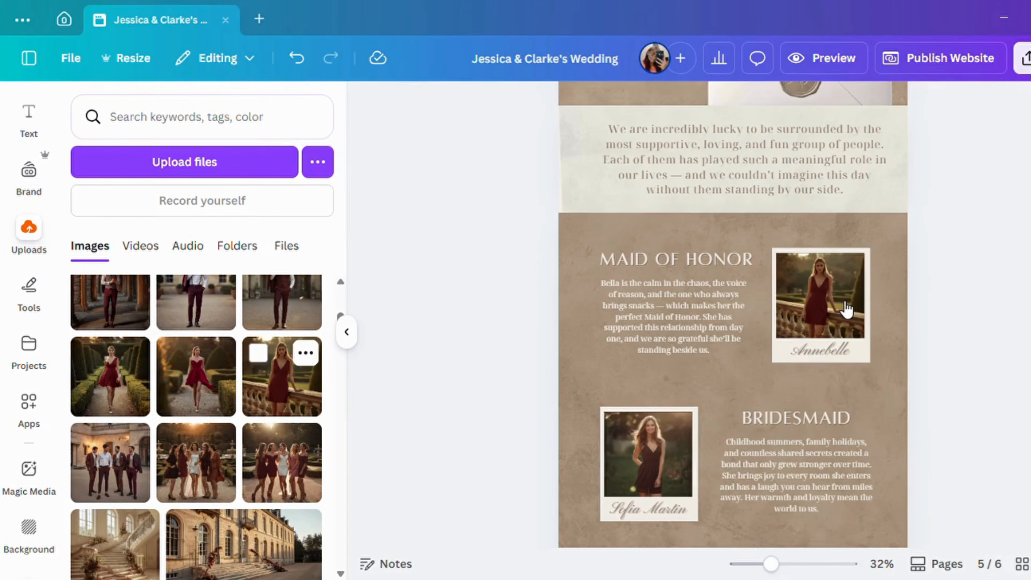
double_click(849, 300)
drag(868, 248, 937, 201)
drag(886, 284, 855, 343)
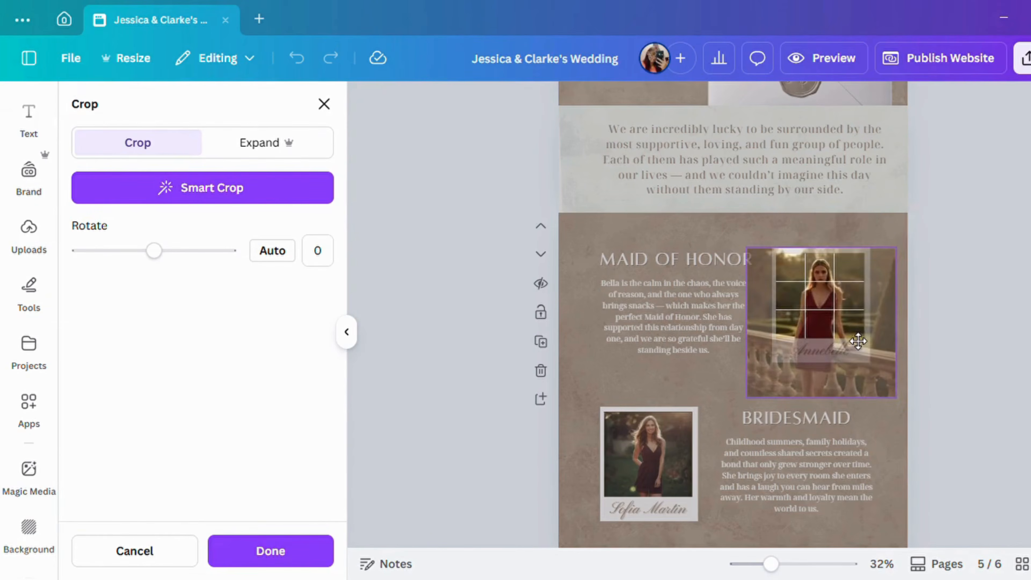
click(989, 298)
click(990, 297)
- Try darker browns on the background of the lower bridesmaid section and set it to the muted grayish brown document color
scroll(990, 299, down, 10)
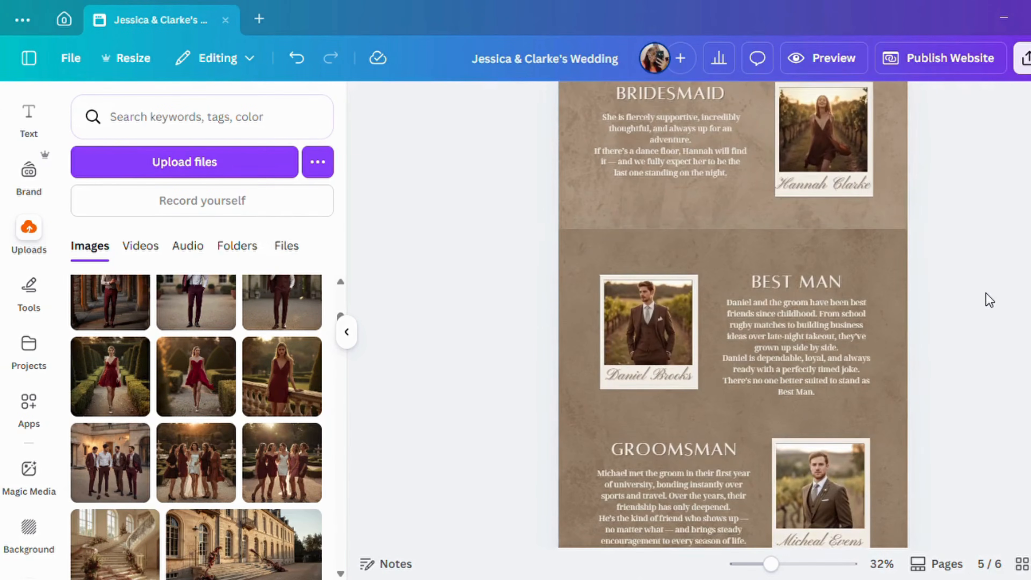
click(893, 219)
click(710, 104)
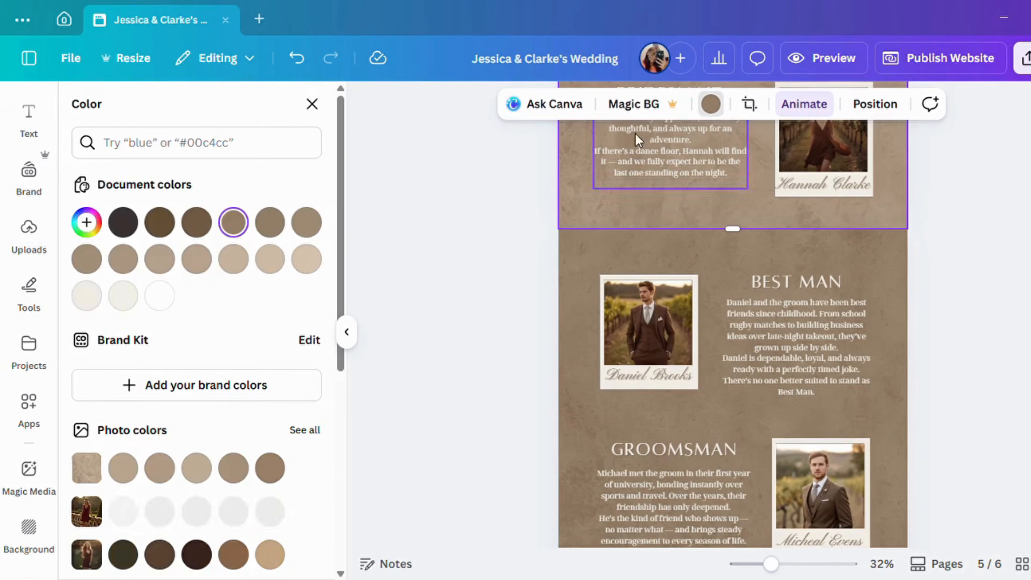
click(197, 222)
click(154, 223)
click(123, 222)
click(270, 222)
click(994, 251)
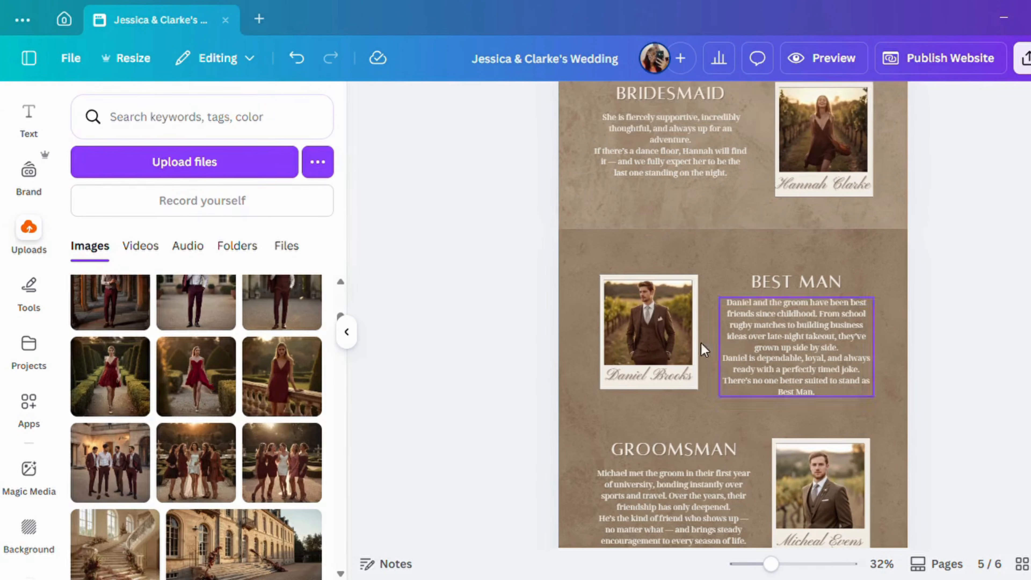
- Replace the name under the best man's photo with the new best man's full name
double_click(649, 374)
text(Ahs)
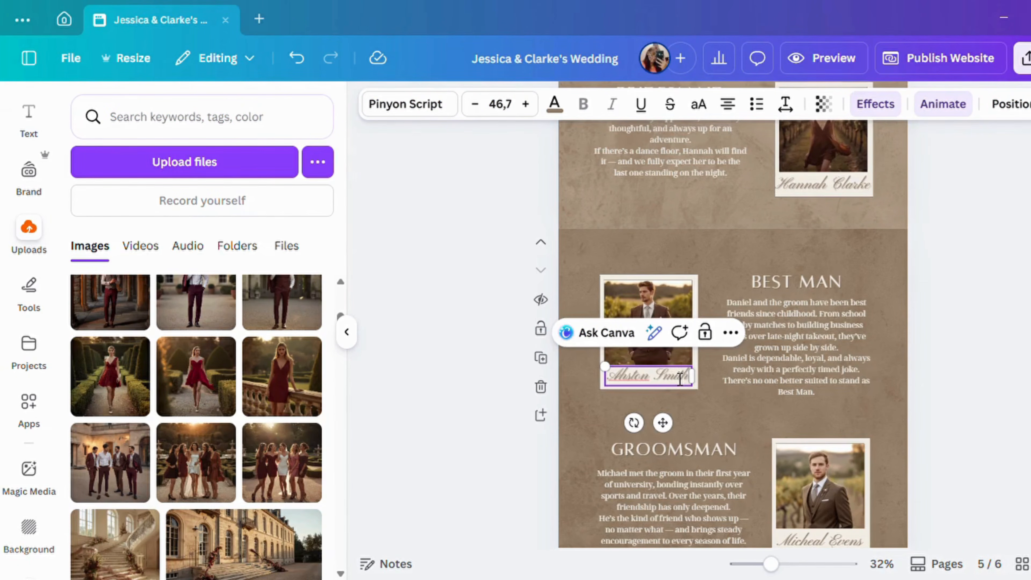
click(976, 310)
- Replace the best man's photo with the uploaded man holding a jacket over his shoulder and adjust its crop in the frame
scroll(281, 390, up, 2)
drag(282, 370, 645, 325)
double_click(650, 325)
drag(706, 292, 706, 368)
key(Return)
click(396, 350)
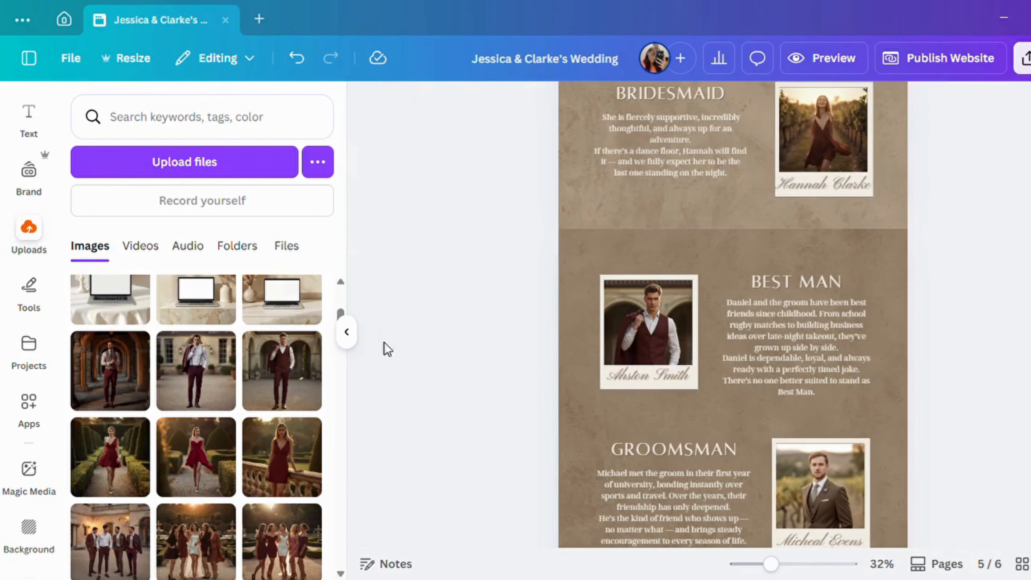
click(347, 331)
- Replace the "Frequently Asked" heading on the FAQ page with "The Faq"
scroll(877, 377, down, 10)
click(645, 195)
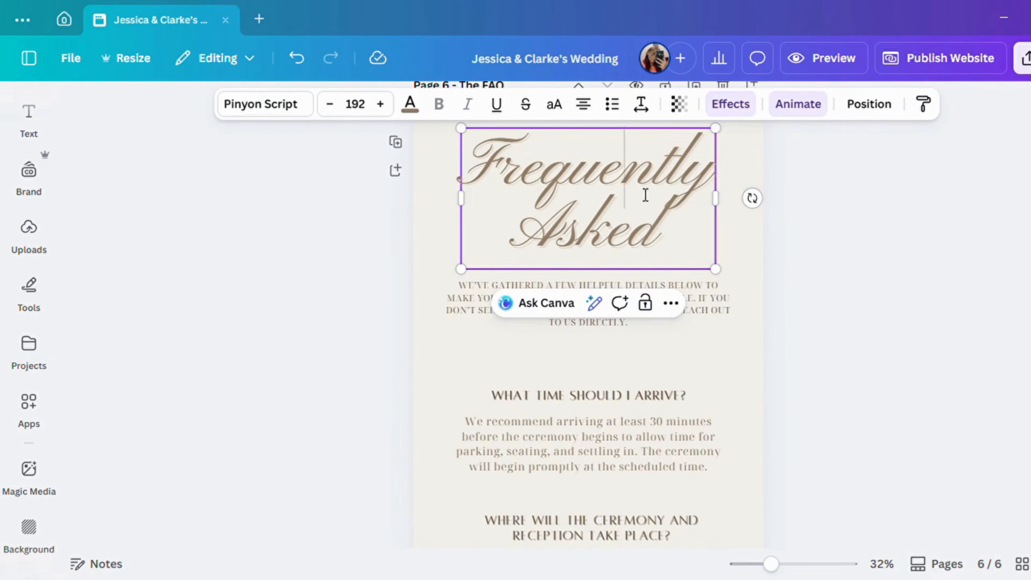
drag(658, 233, 483, 136)
text(The)
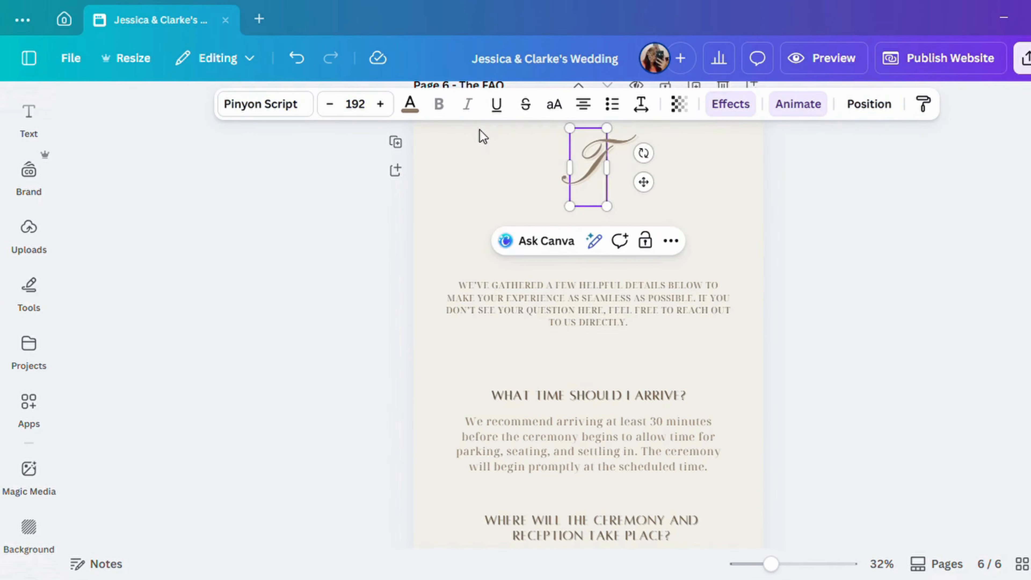
text( Faq)
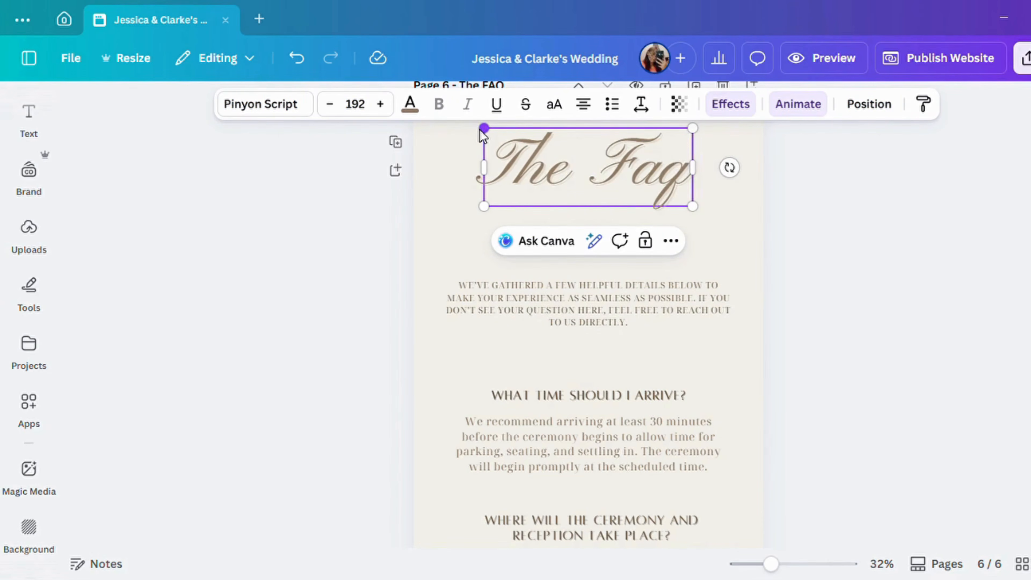
- Move the "The Faq" heading down toward the intro text and set its color to dark brown
click(794, 235)
drag(672, 200, 674, 234)
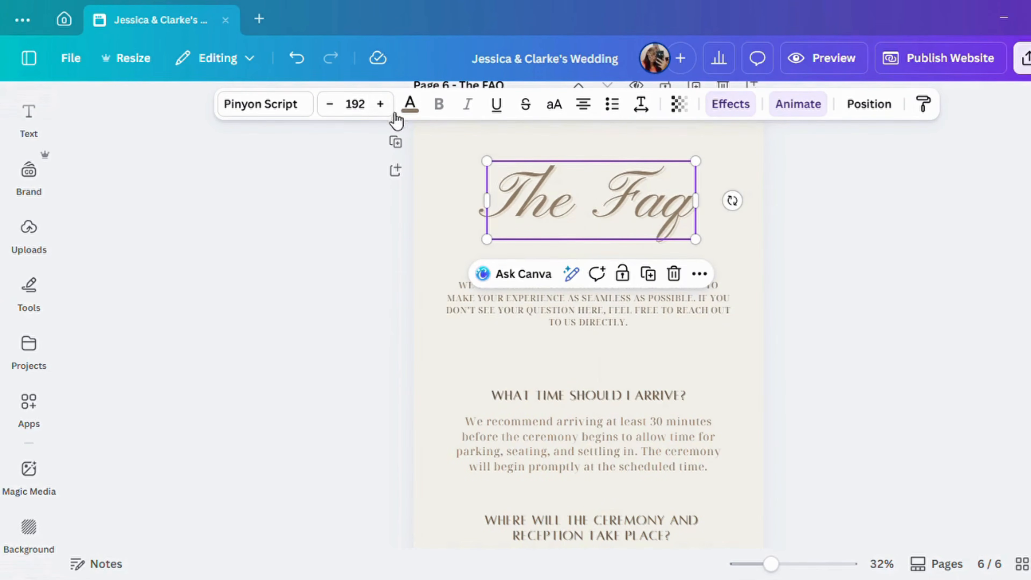
click(410, 105)
click(195, 267)
click(860, 251)
- Try Arimo on the intro paragraph below "The Faq" and set its font to Glacial Indifference
scroll(826, 270, down, 2)
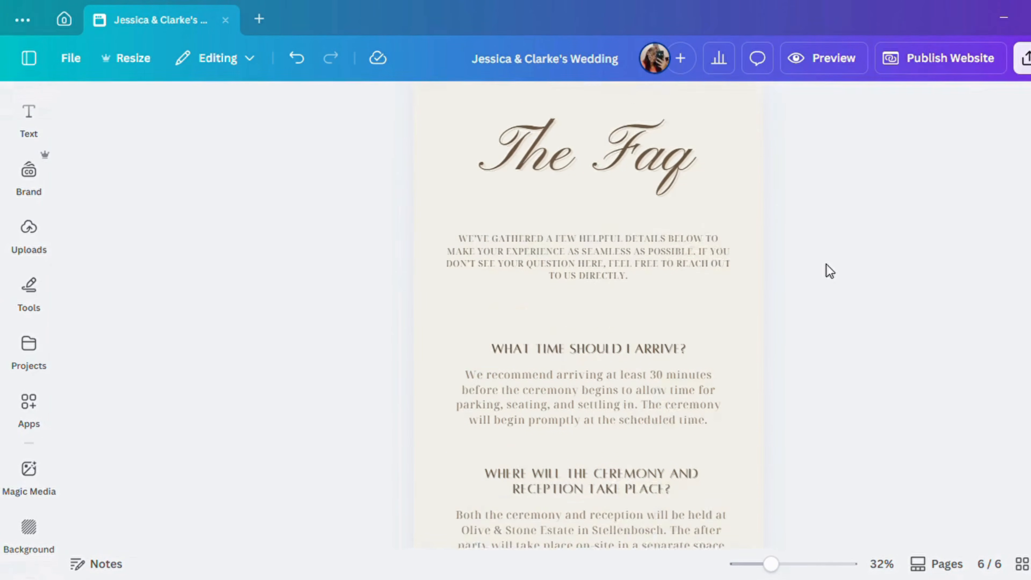
click(690, 232)
click(276, 106)
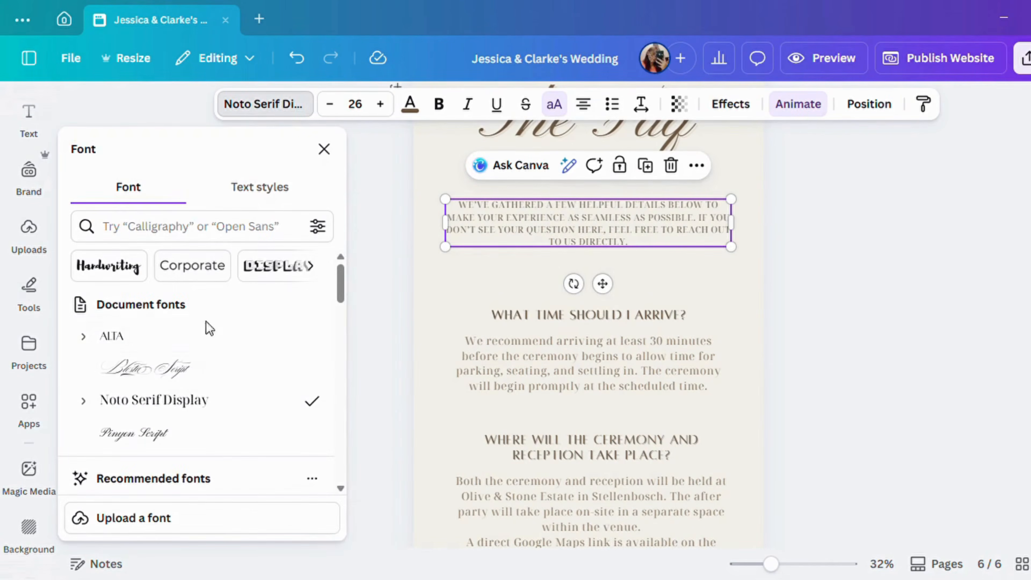
click(196, 342)
scroll(243, 381, down, 2)
click(217, 358)
click(211, 384)
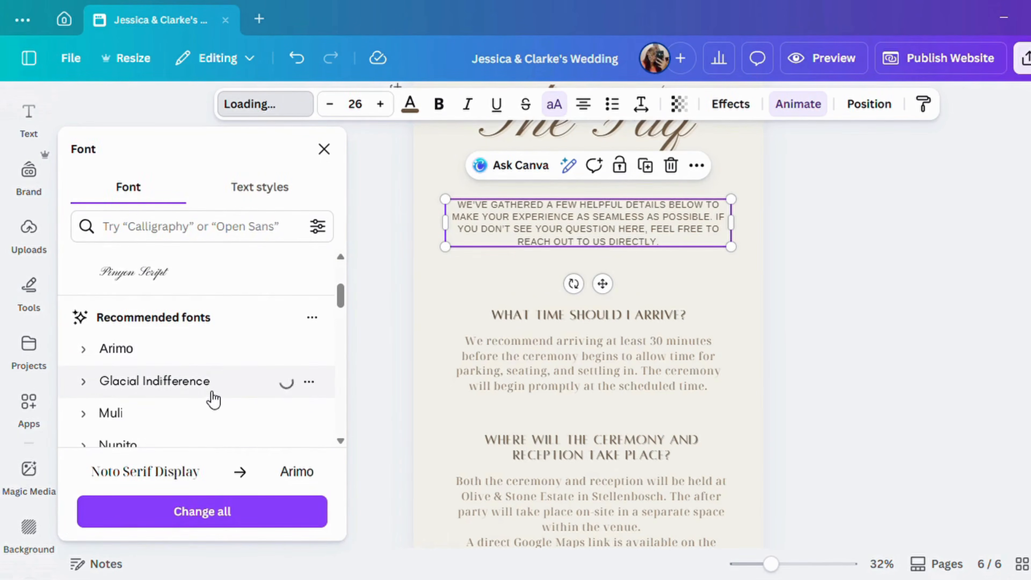
click(879, 281)
- Underline the questions "What time should I arrive?" and "Where will the ceremony and reception take place?"
scroll(784, 269, down, 2)
click(609, 234)
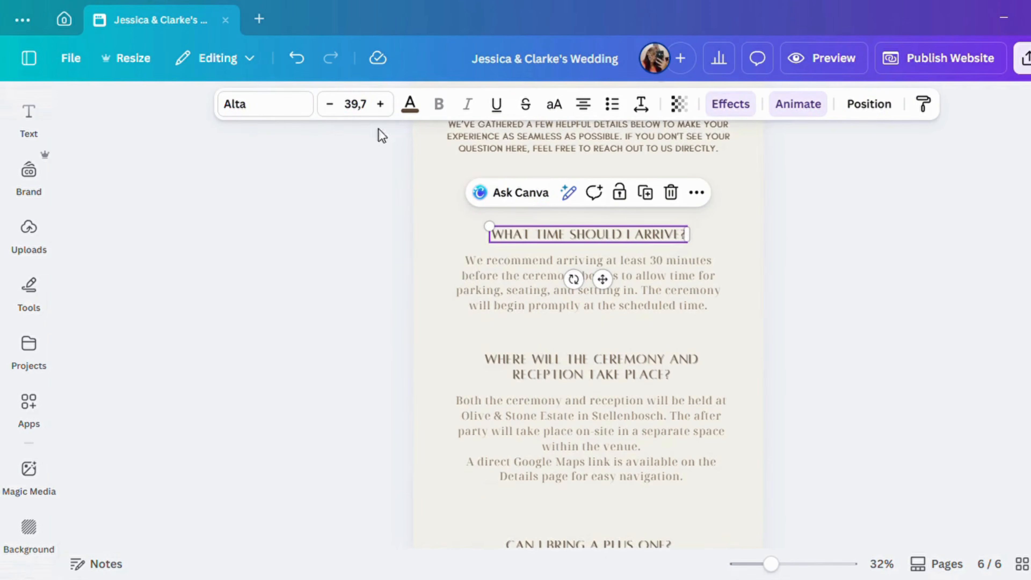
click(409, 105)
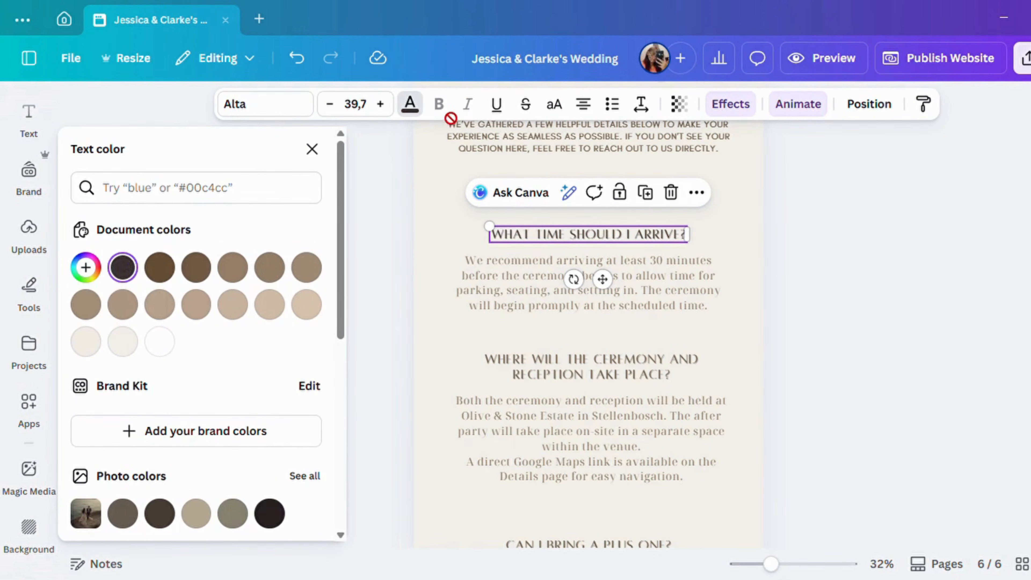
click(798, 281)
click(670, 369)
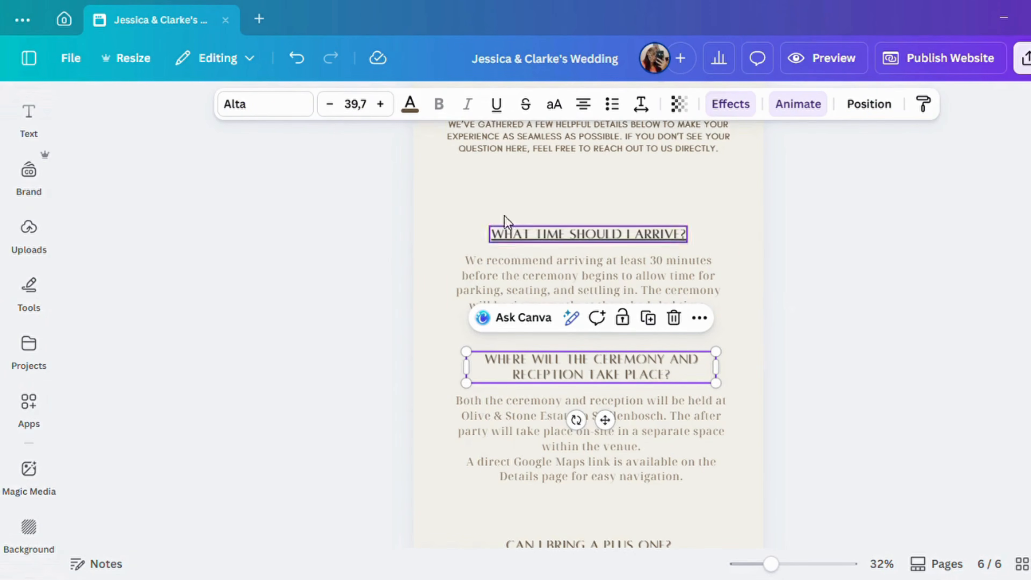
click(496, 105)
click(713, 320)
- Set the answer about arriving 30 minutes early to the Nunito font in dark brown
click(707, 300)
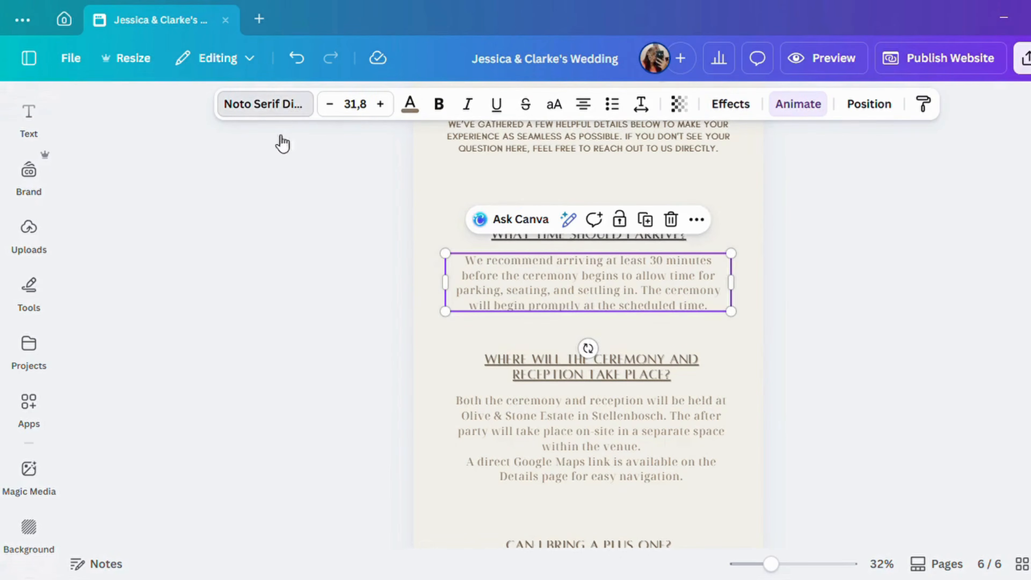
click(264, 104)
click(175, 447)
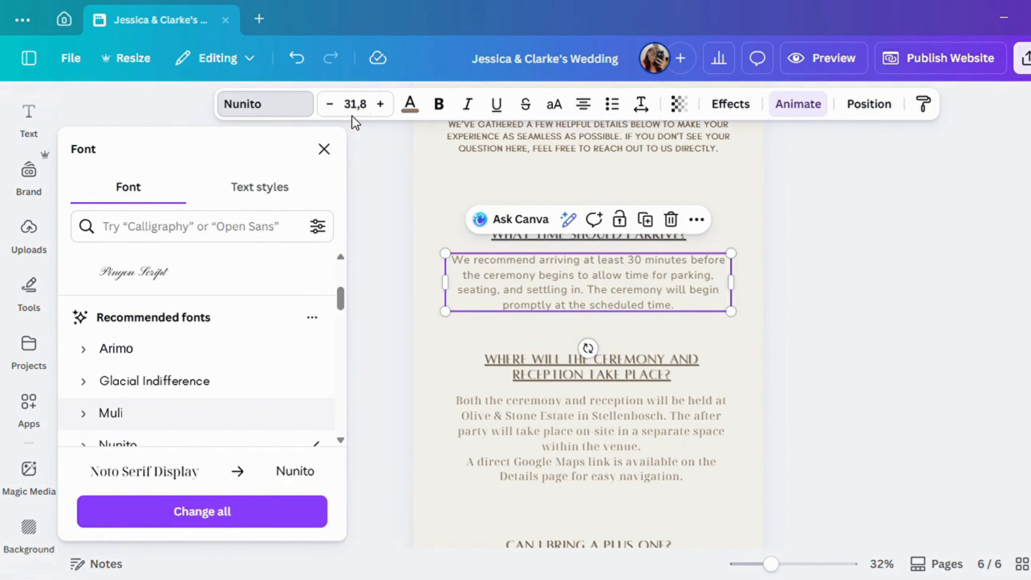
click(410, 105)
click(160, 267)
click(846, 291)
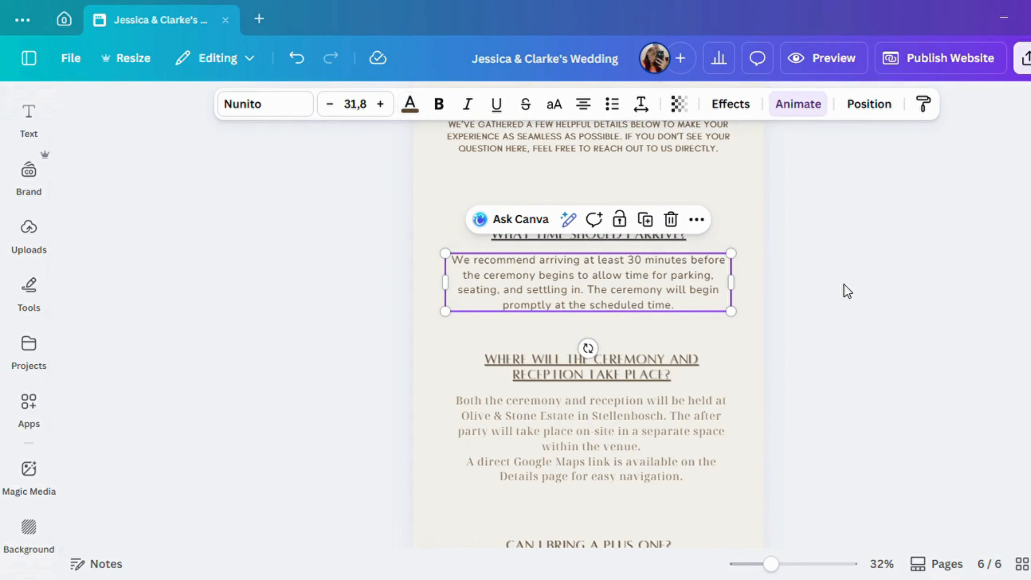
- Try white, cream and beige as the FAQ section's background color and return it to the original off-white
scroll(846, 290, down, 4)
click(580, 136)
click(586, 107)
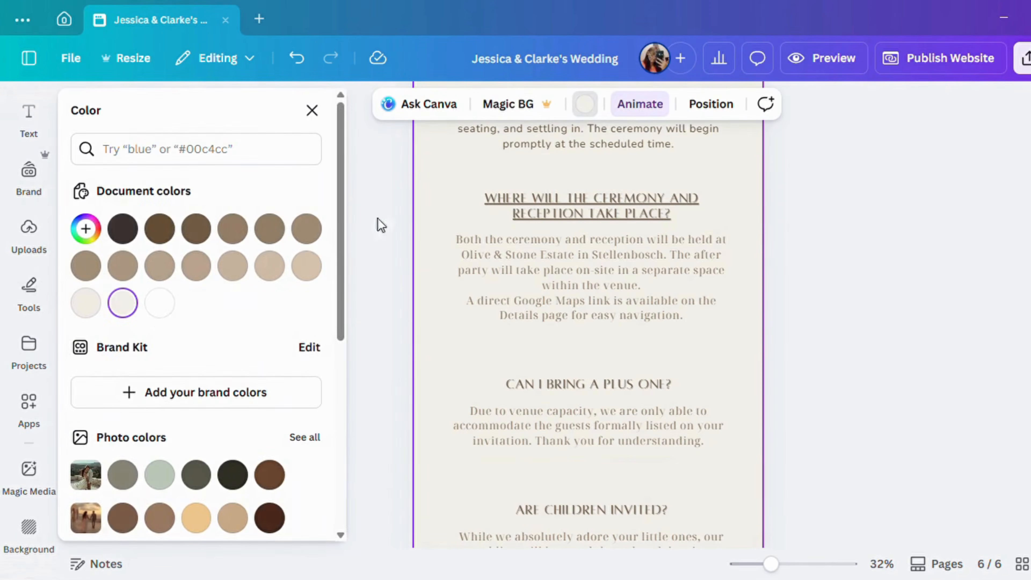
click(157, 310)
click(86, 304)
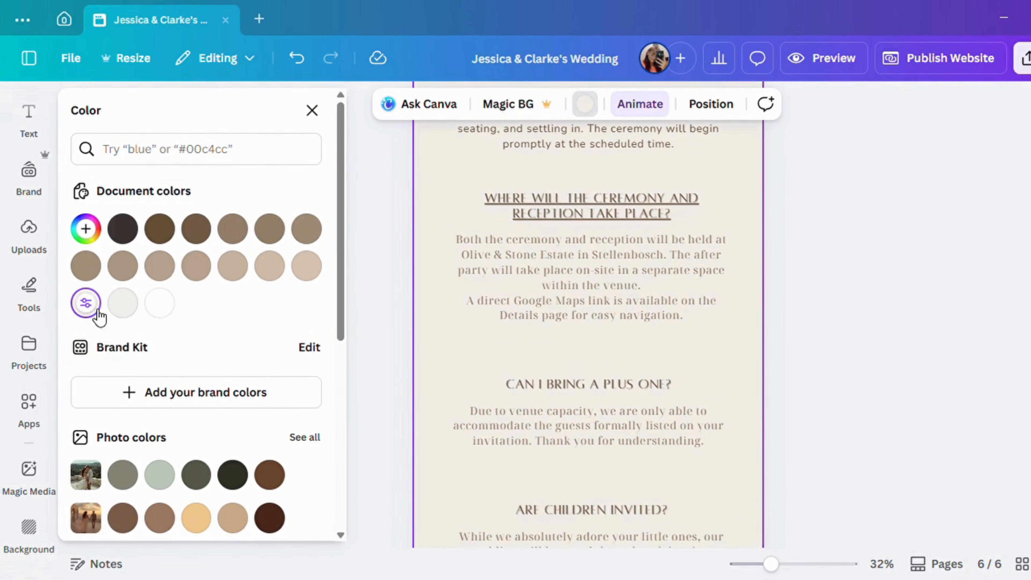
click(311, 269)
click(123, 302)
click(805, 200)
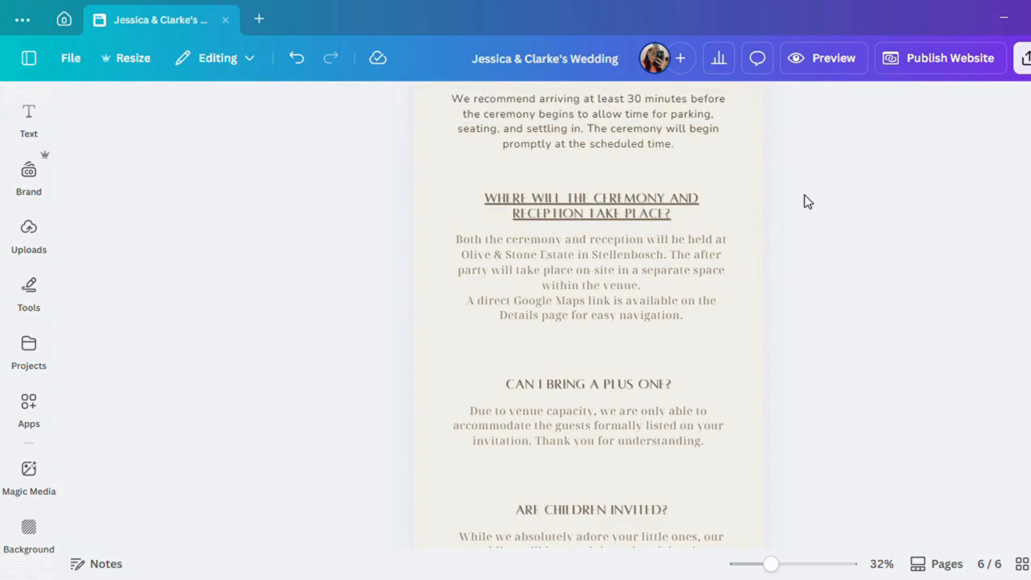
- Preview the website in desktop view and look through the Home Page and Finer Details pages
scroll(808, 201, down, 8)
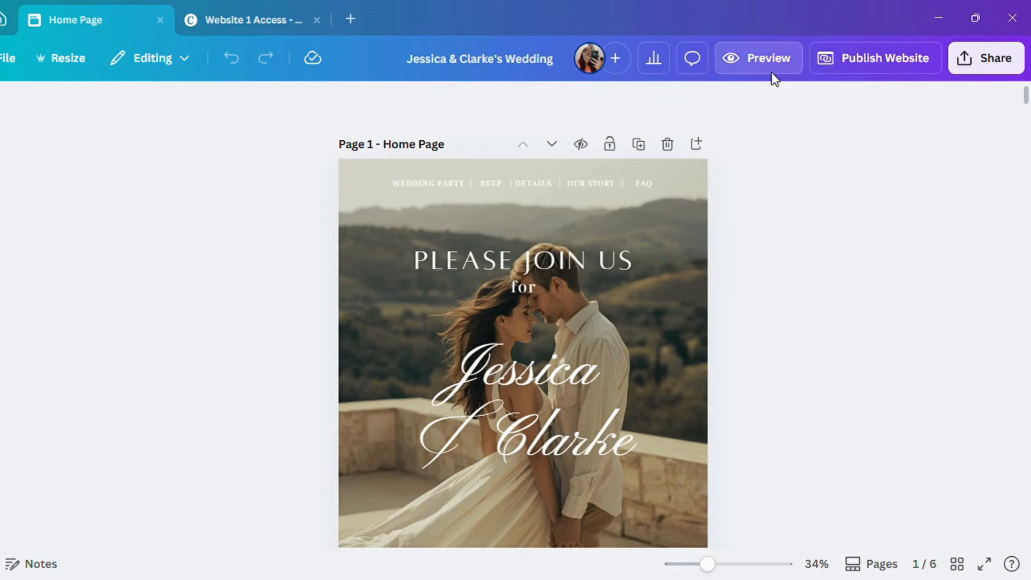
click(770, 67)
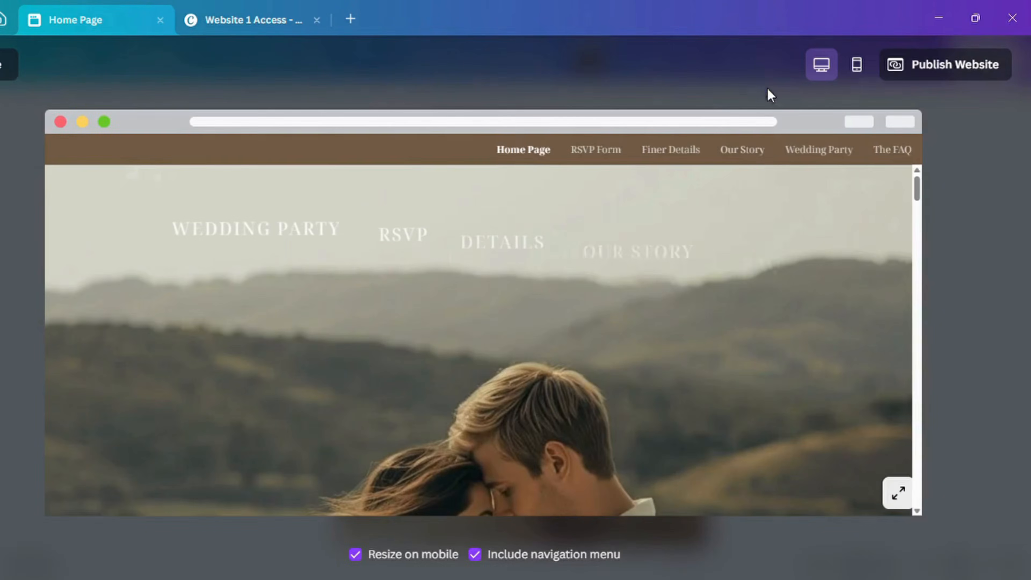
scroll(727, 293, down, 10)
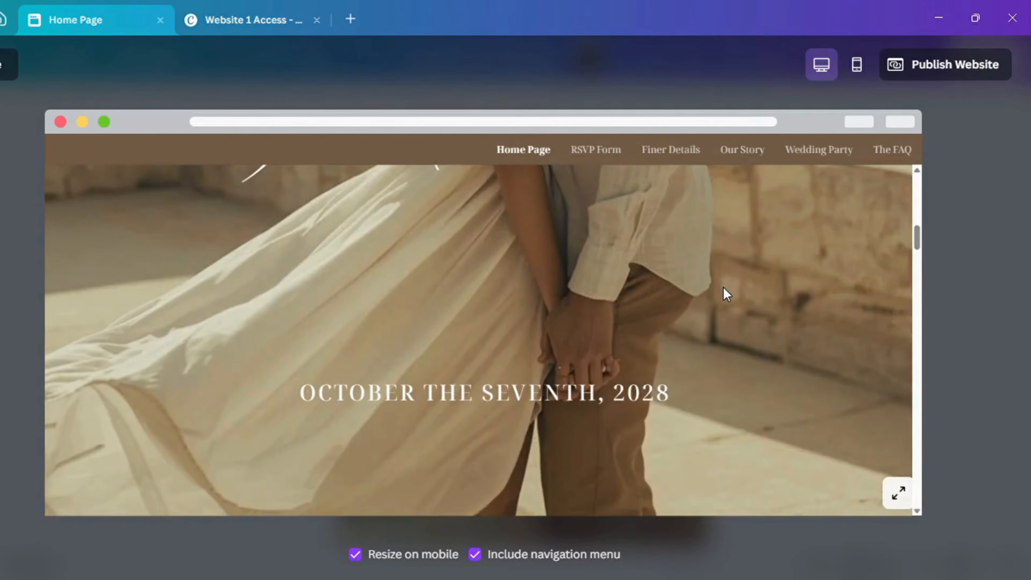
scroll(728, 286, up, 5)
scroll(727, 273, up, 4)
click(685, 160)
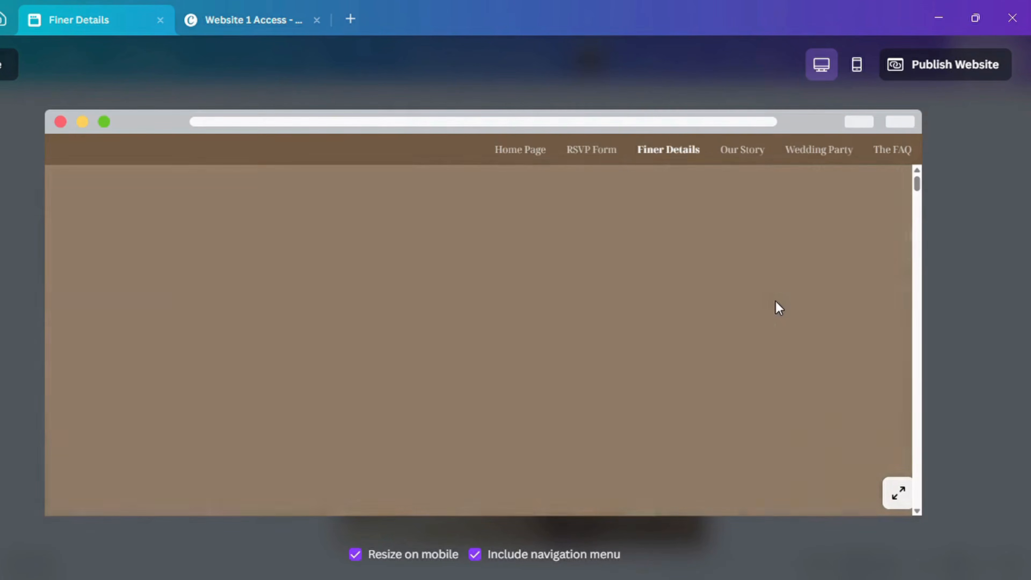
scroll(777, 307, down, 5)
scroll(779, 308, down, 5)
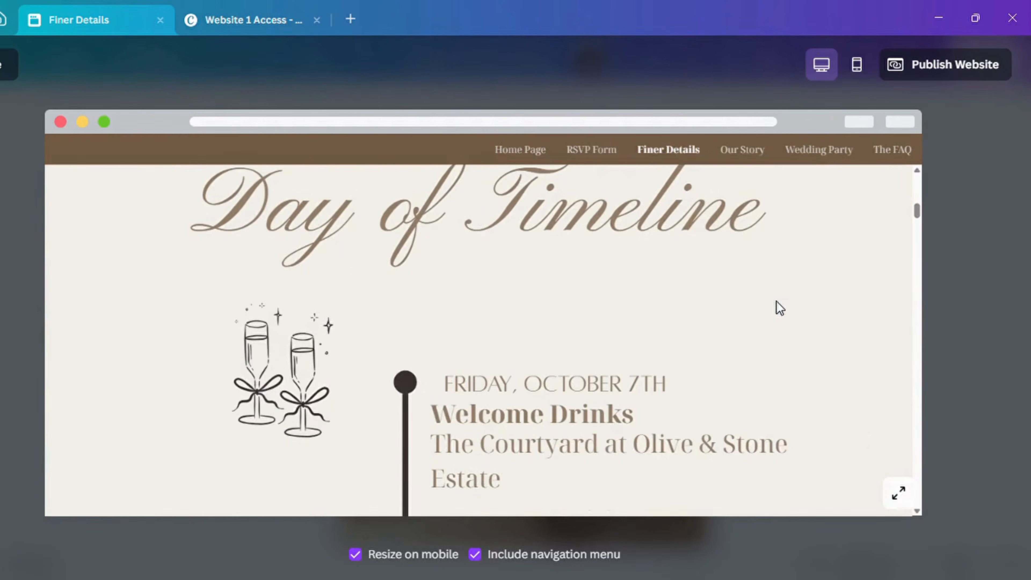
- Switch the preview to mobile view and go from the Finer Details page to the Home Page through the site's navigation menu
click(857, 65)
scroll(525, 294, up, 10)
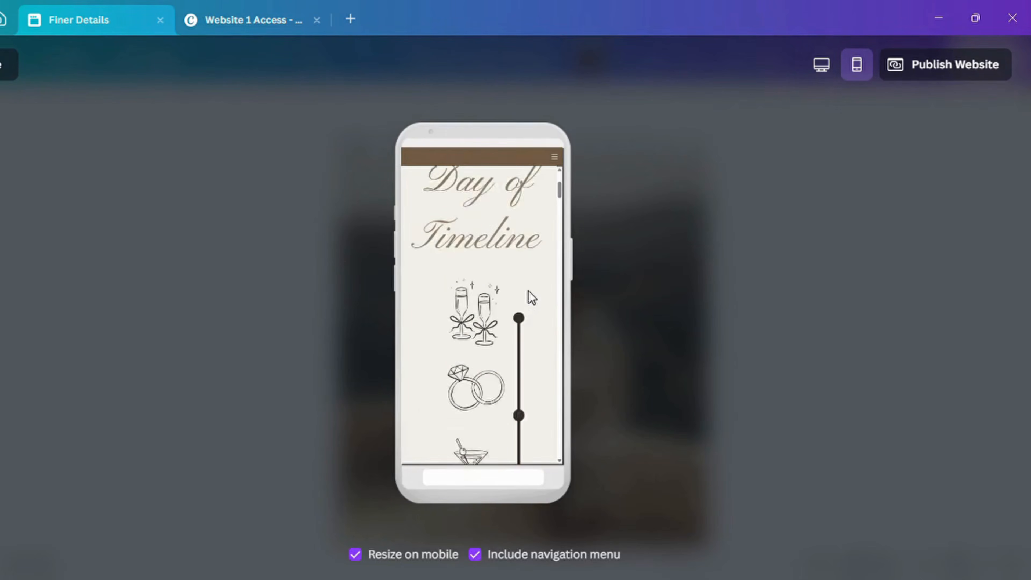
click(555, 158)
click(541, 163)
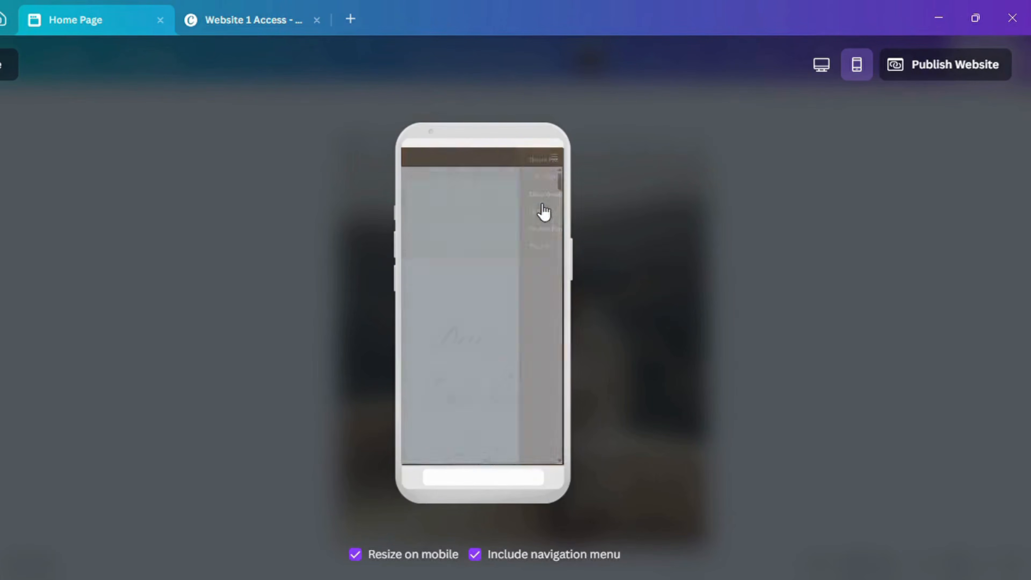
- Turn off Resize on mobile, check the Home Page and Our Story in the phone preview, and close the preview
click(357, 553)
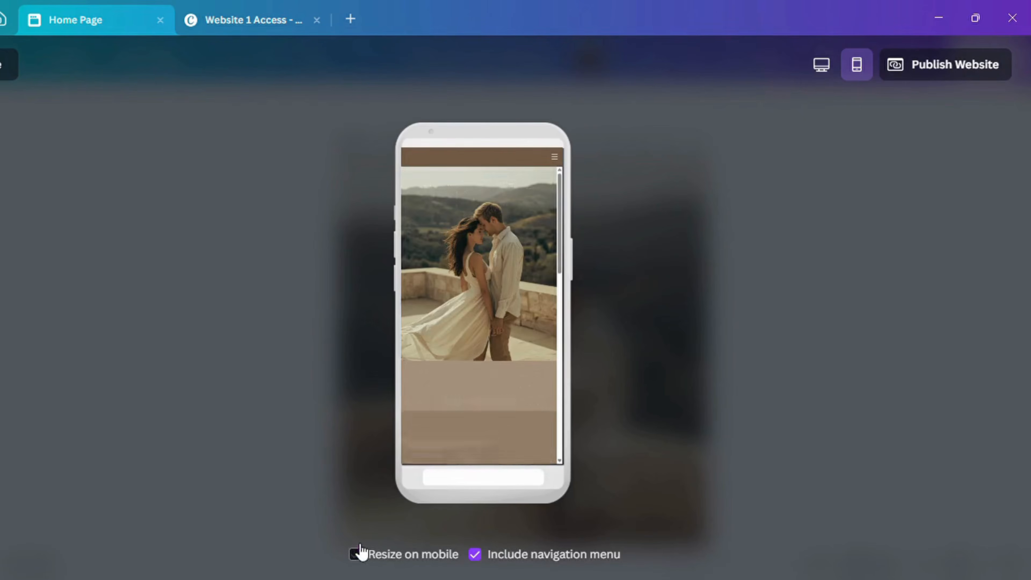
scroll(519, 221, down, 5)
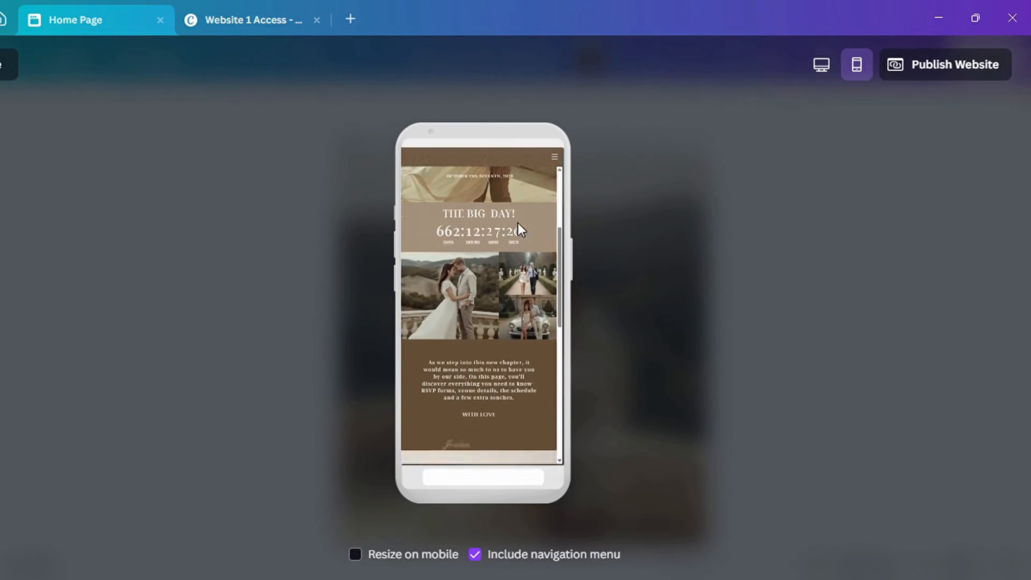
scroll(524, 216, up, 5)
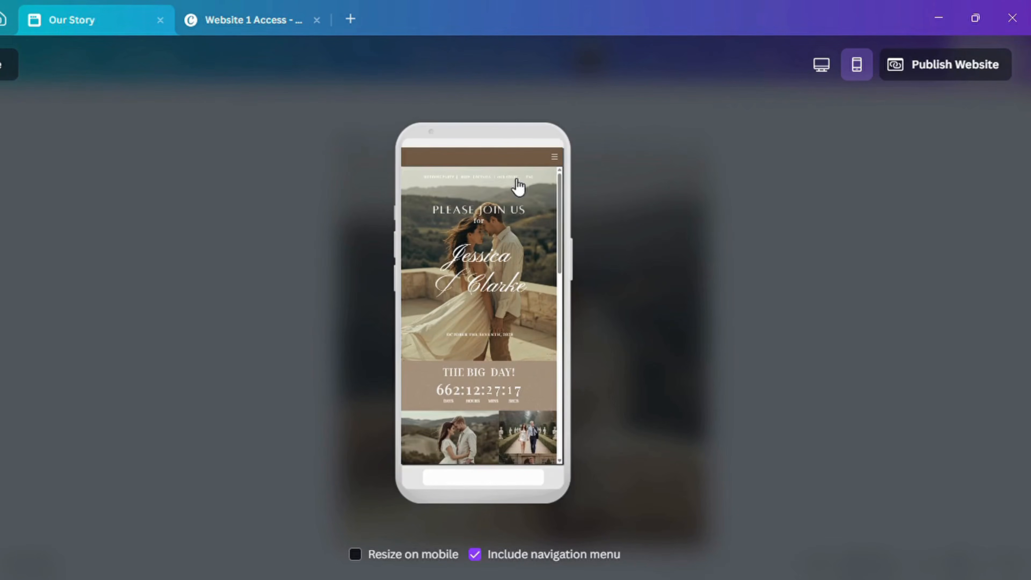
scroll(538, 247, down, 12)
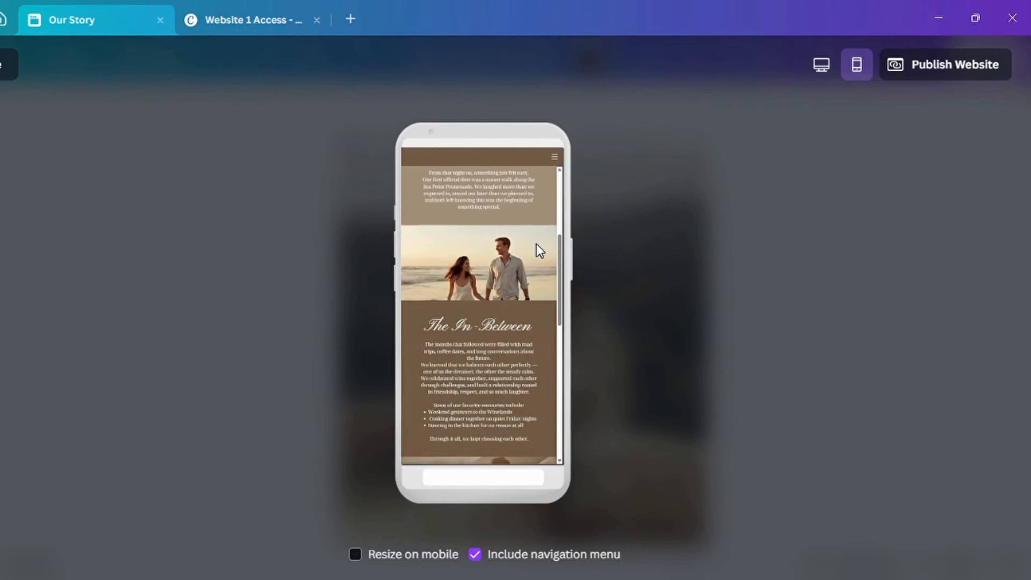
click(6, 69)
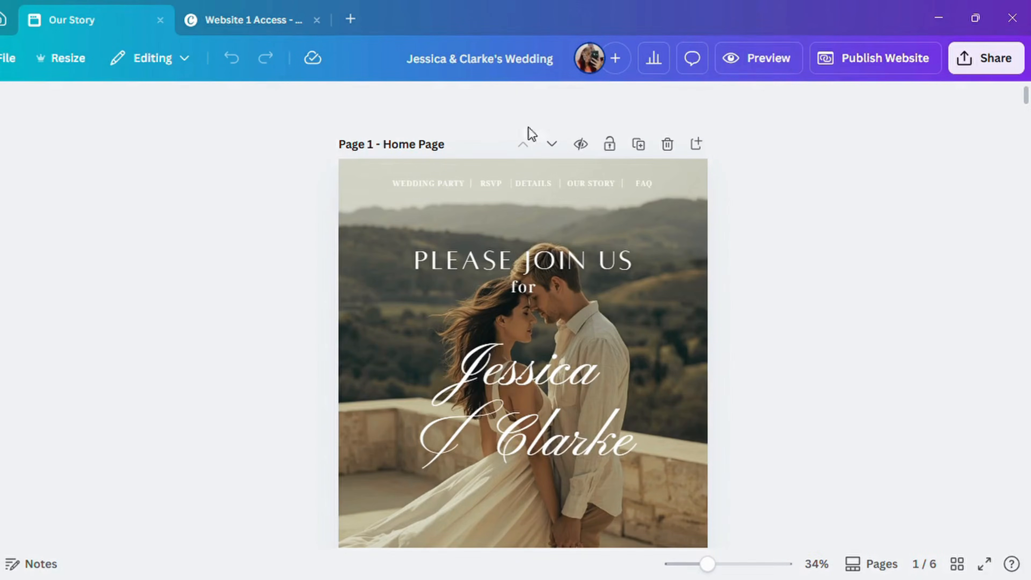
- Start publishing the website, open its site address for editing and keep the existing address
click(810, 57)
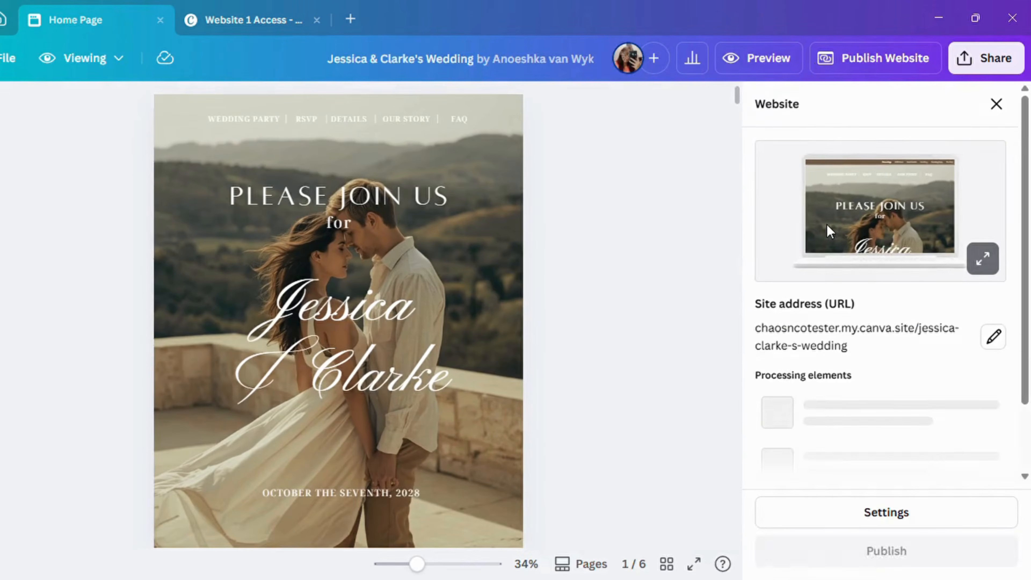
click(1007, 345)
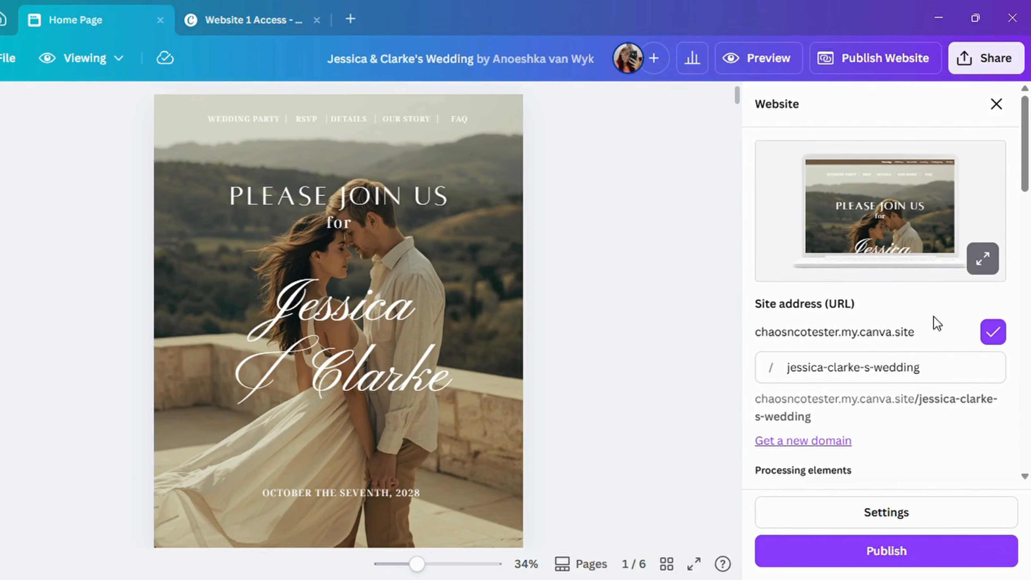
click(993, 337)
scroll(927, 382, down, 5)
- Try password protection in the website's publishing settings and switch it off again
click(892, 515)
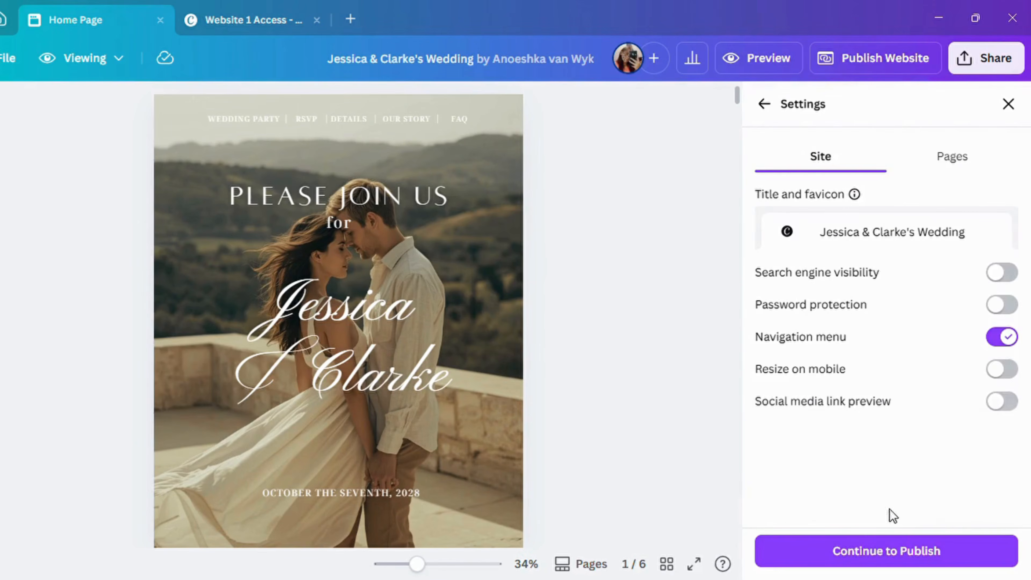
click(1001, 313)
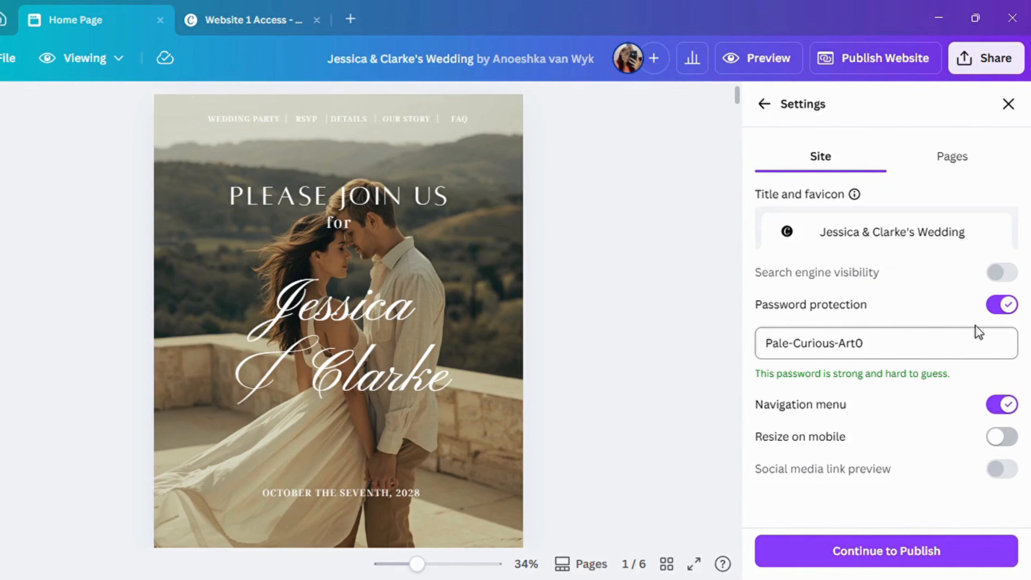
click(1003, 305)
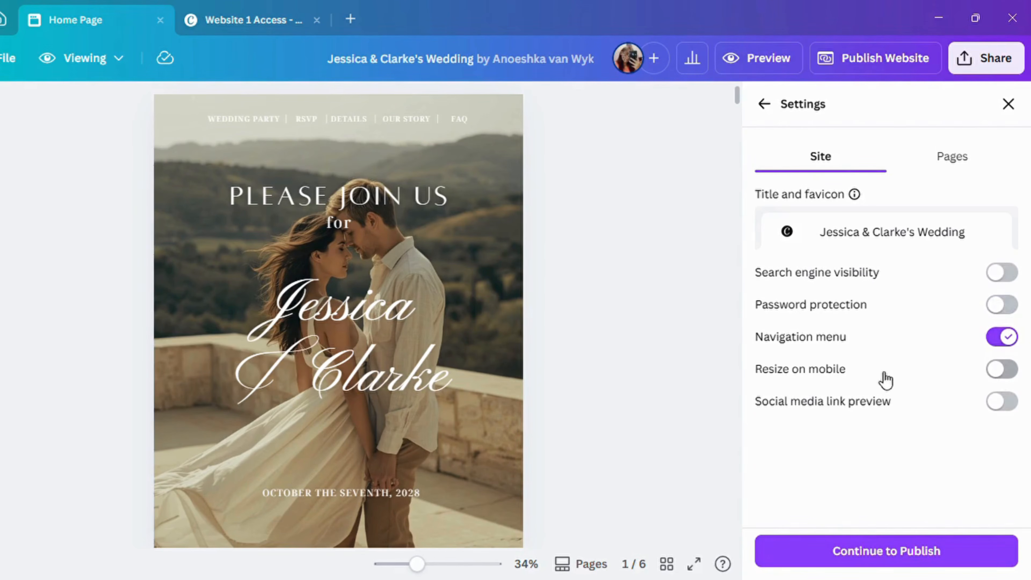
- Publish the wedding website and copy its live address
click(871, 549)
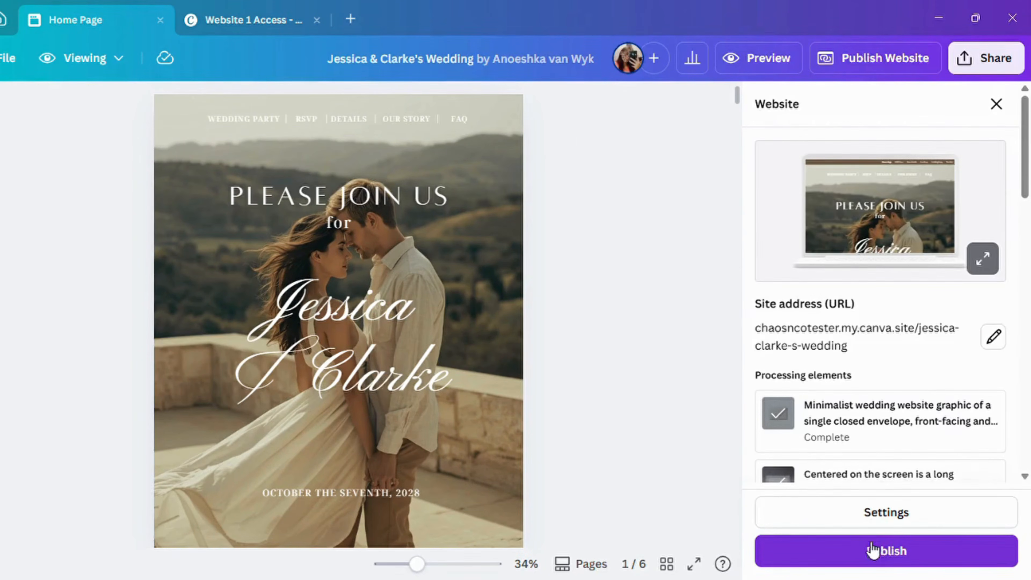
click(868, 552)
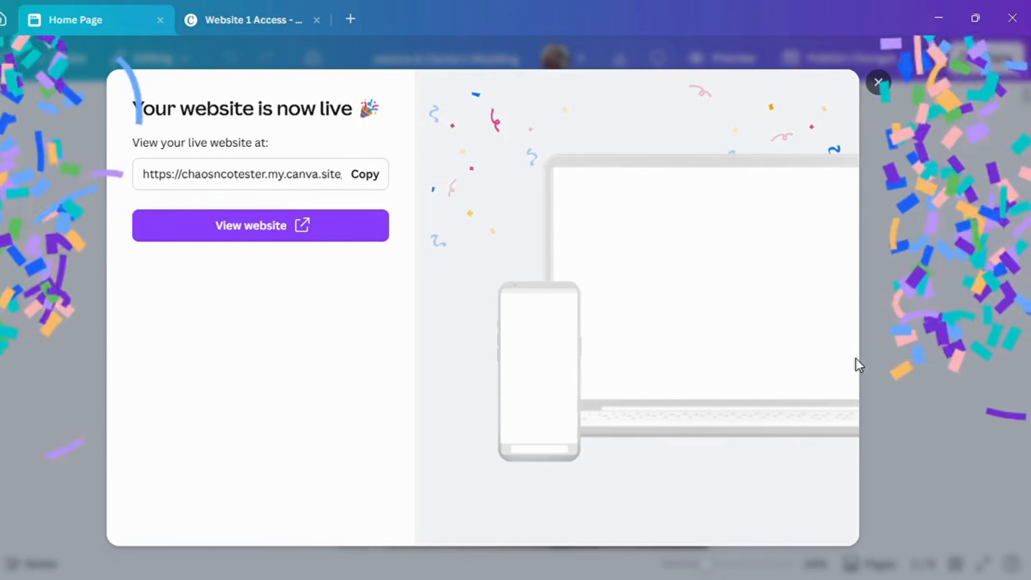
click(365, 175)
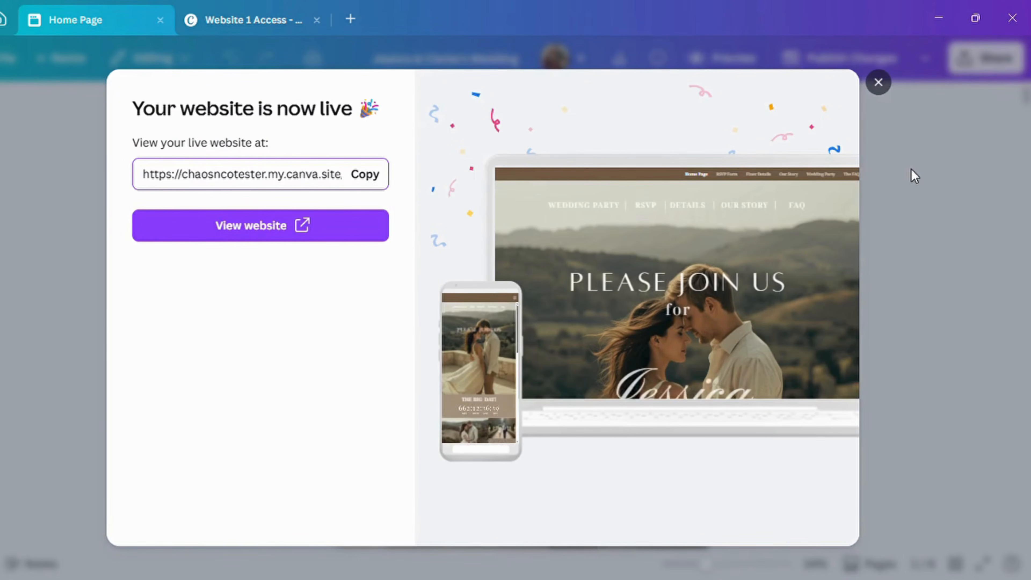
click(380, 181)
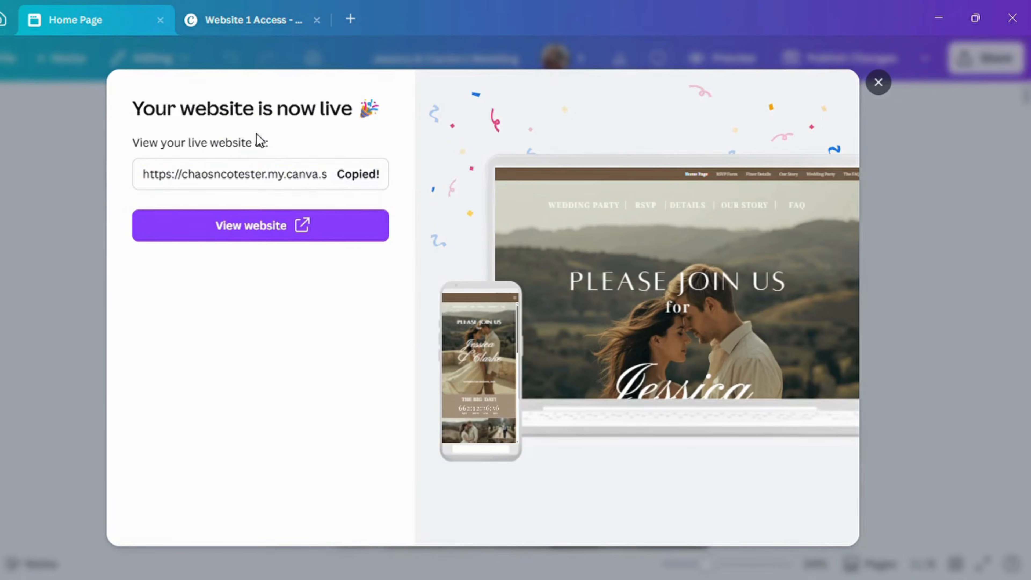
- Switch to the Website 1 Access design and delete the existing link from the "click here to open" text
click(243, 27)
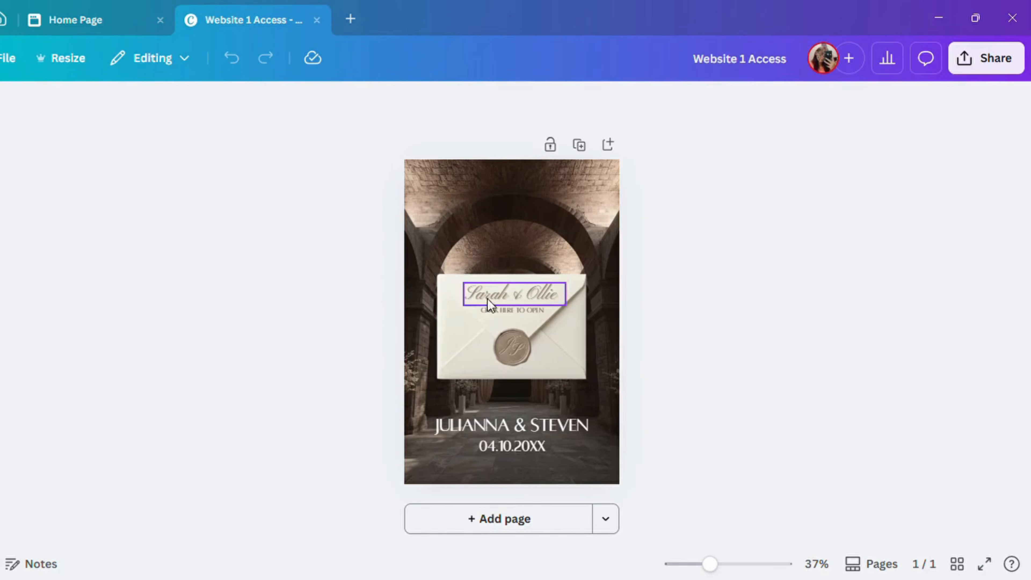
click(495, 313)
click(571, 273)
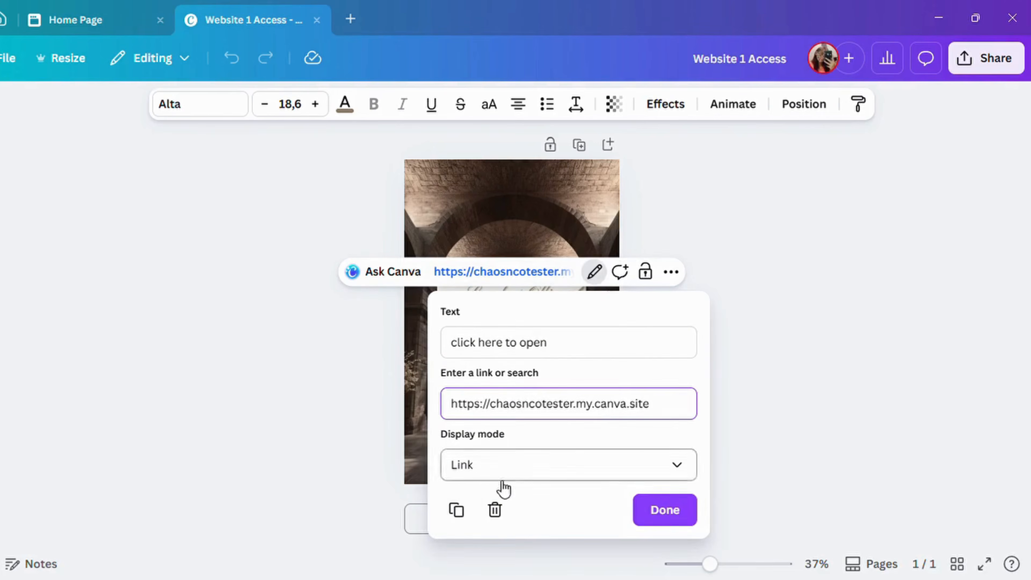
click(495, 510)
- Link the "click here to open" text on the envelope to the copied address of the published wedding website
click(606, 272)
scroll(678, 467, down, 3)
click(669, 408)
click(559, 402)
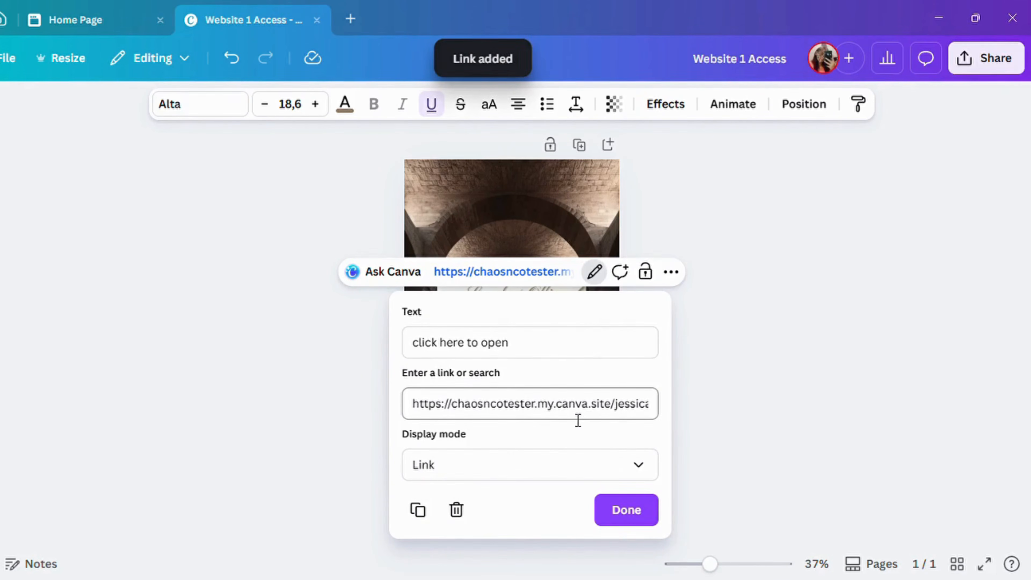
click(625, 508)
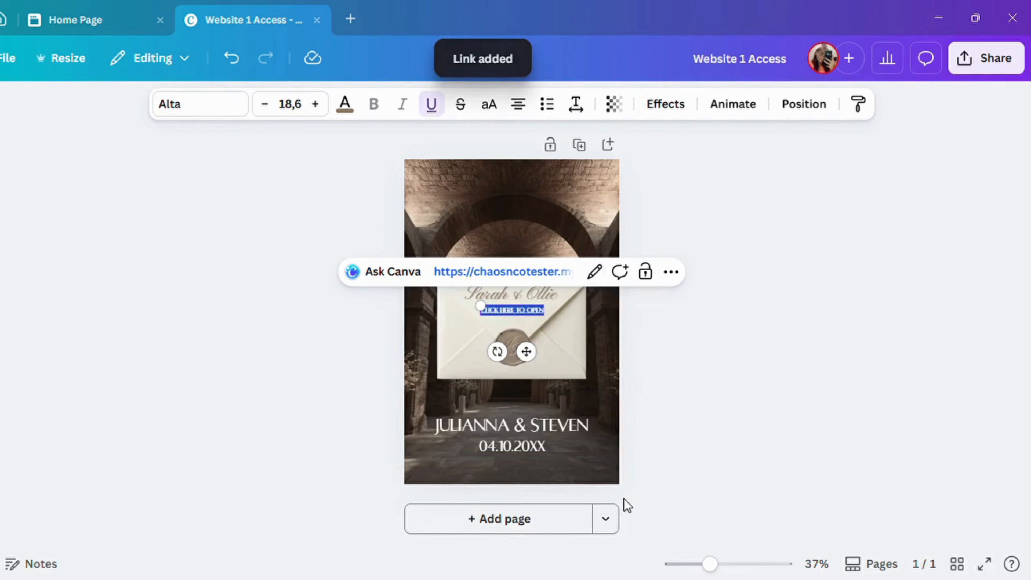
click(738, 243)
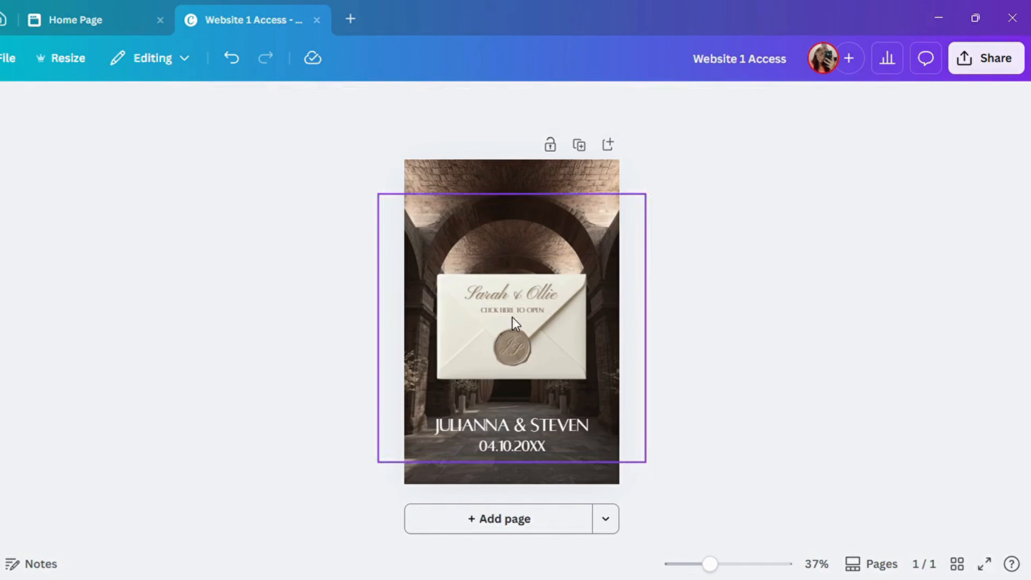
click(511, 310)
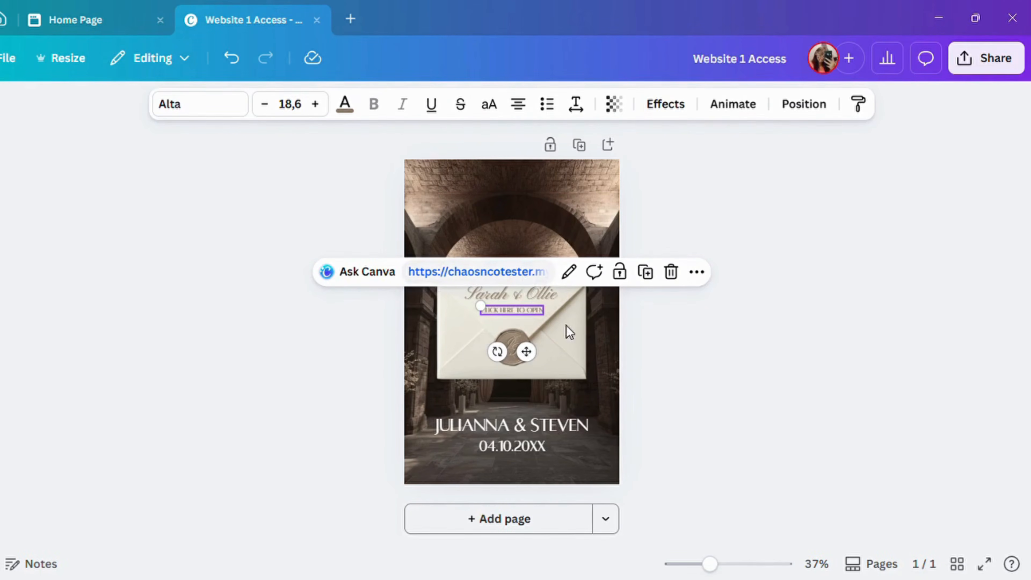